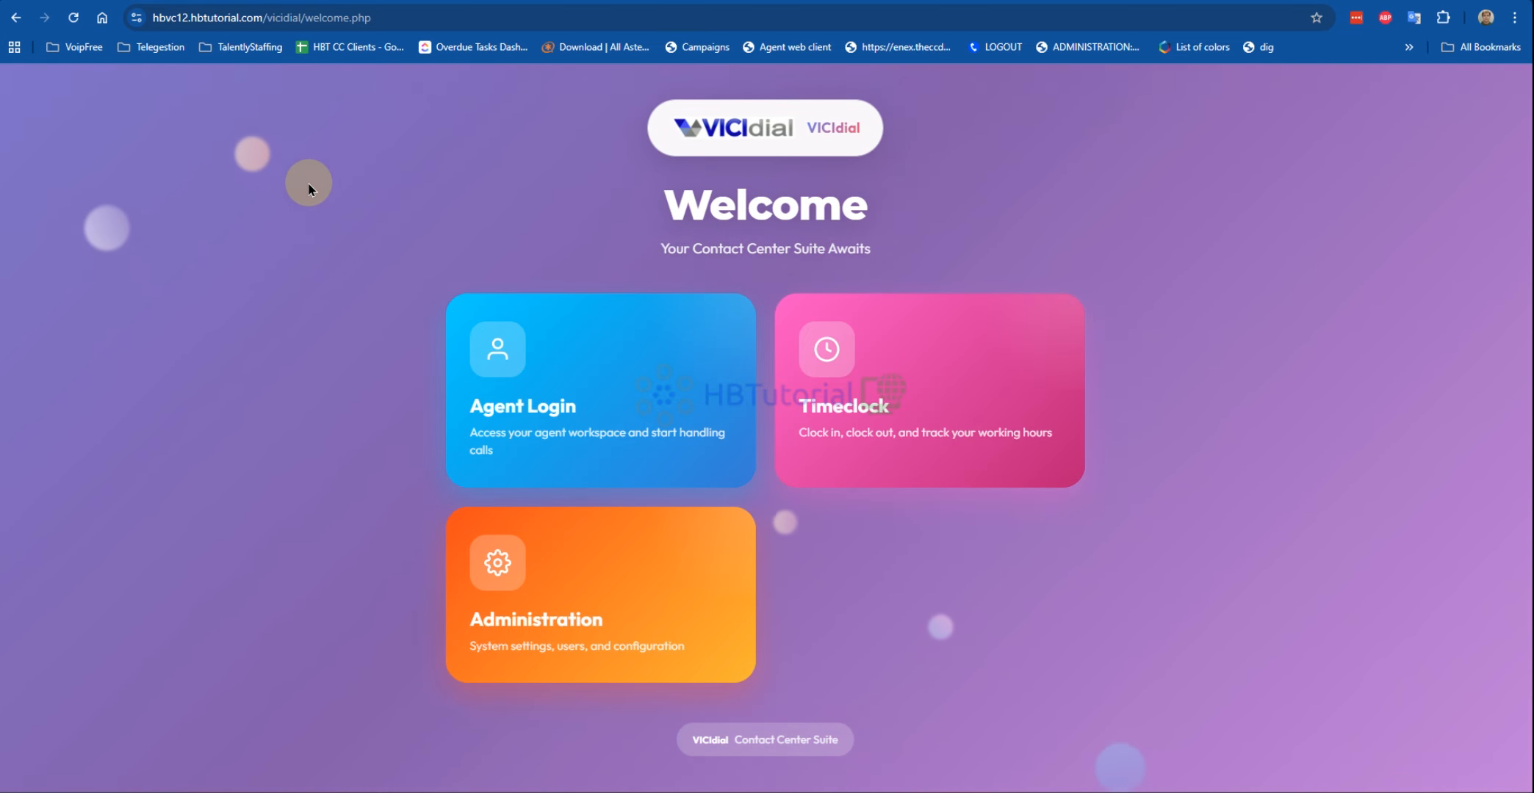
Step: Enter VICIdial administration from the Administration card on the welcome page
left_click(519, 578)
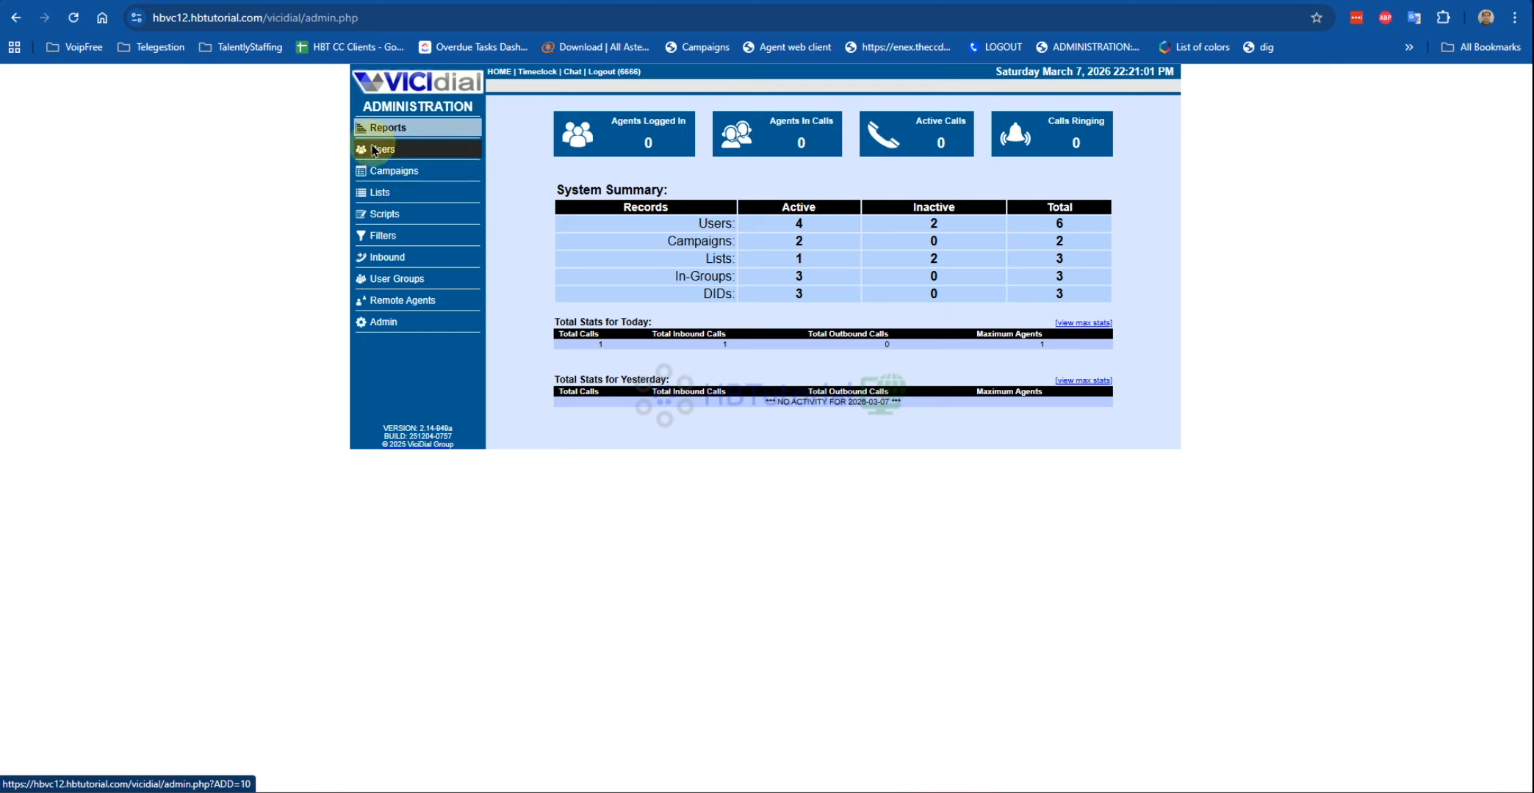
Step: Start a new campaign with ID Closer and name Closer Campaign
left_click(401, 176)
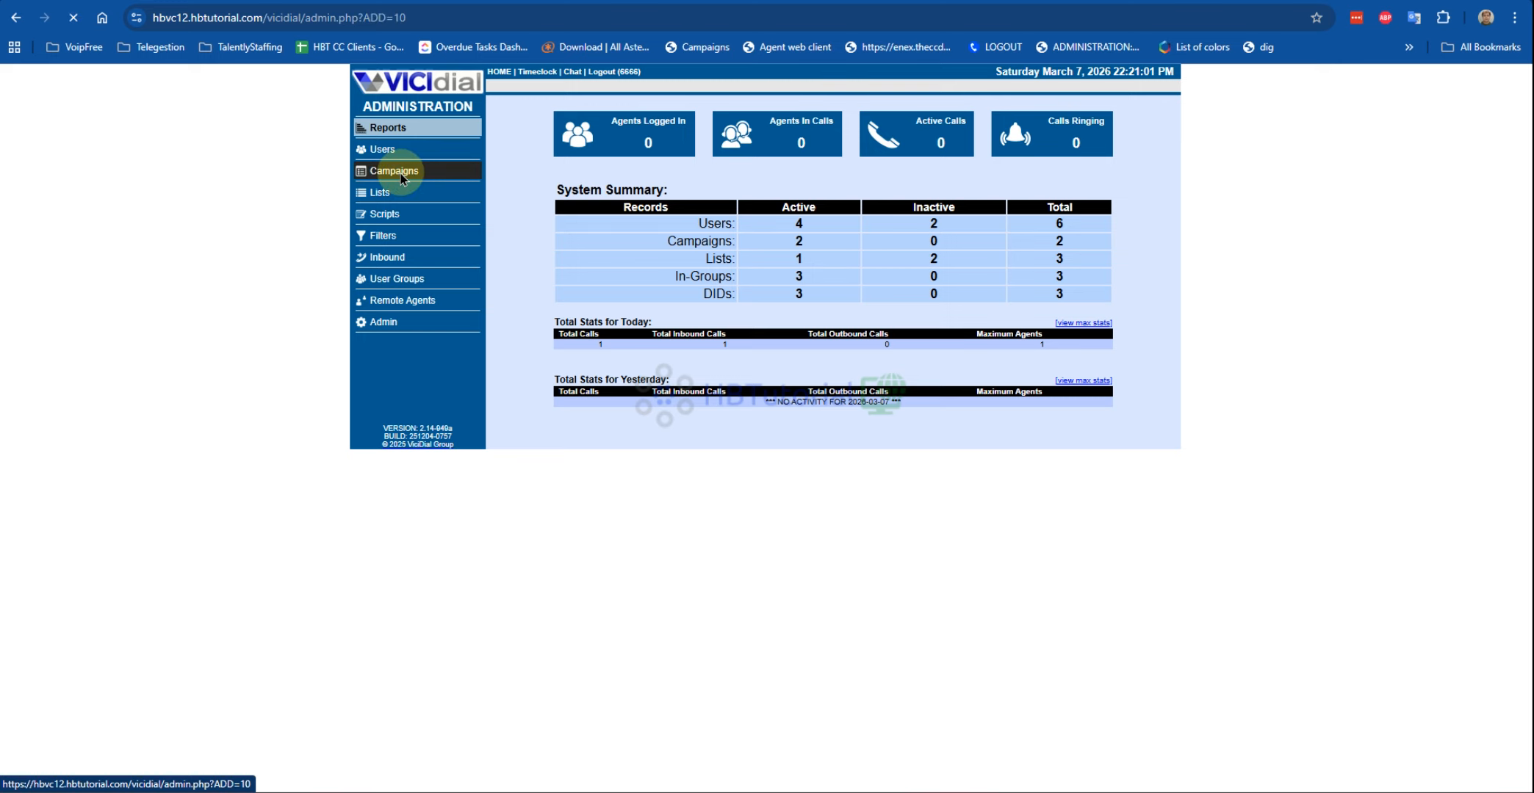
left_click(594, 87)
left_click(672, 158)
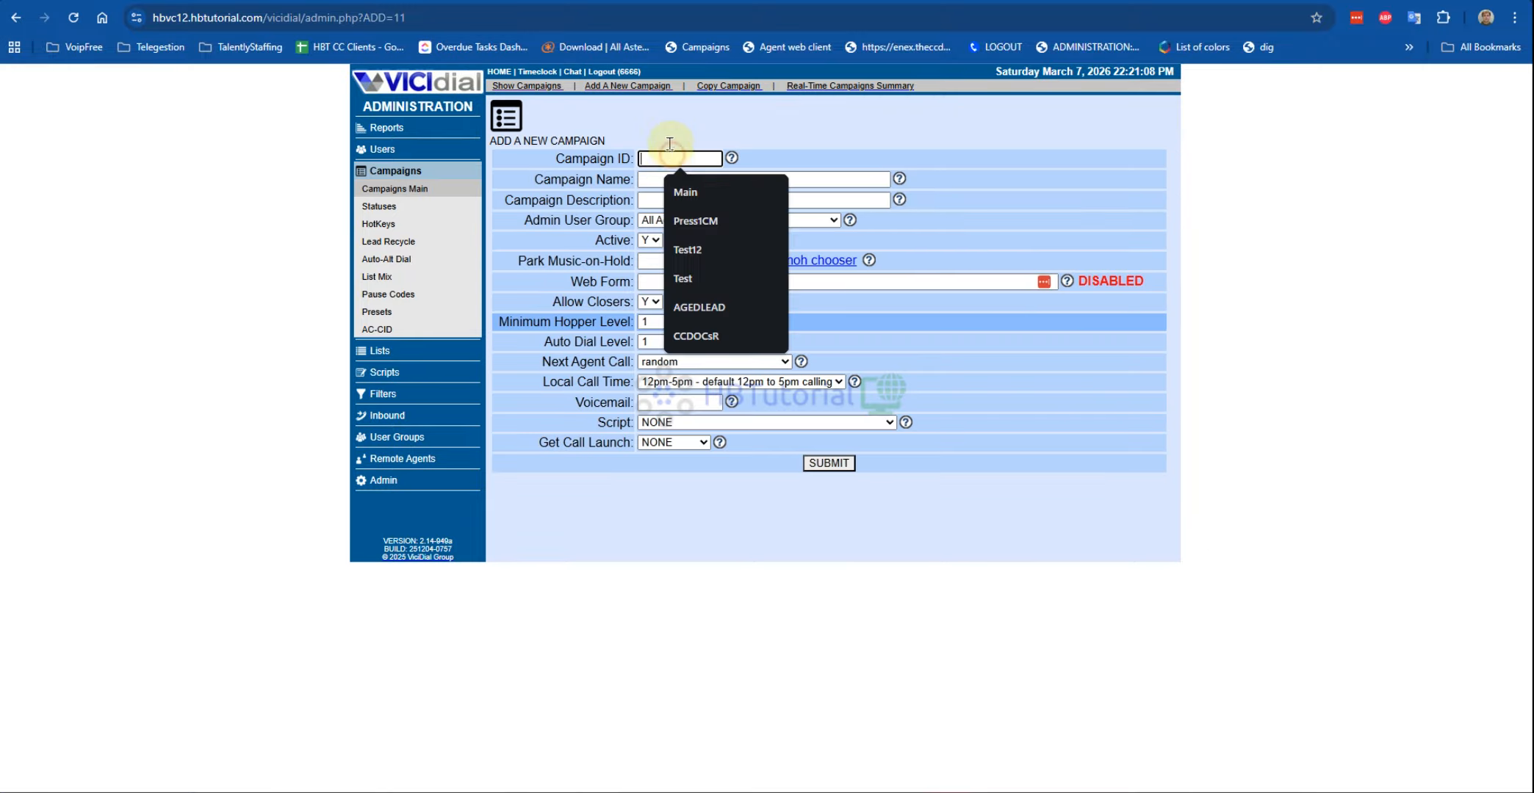
type("Cl")
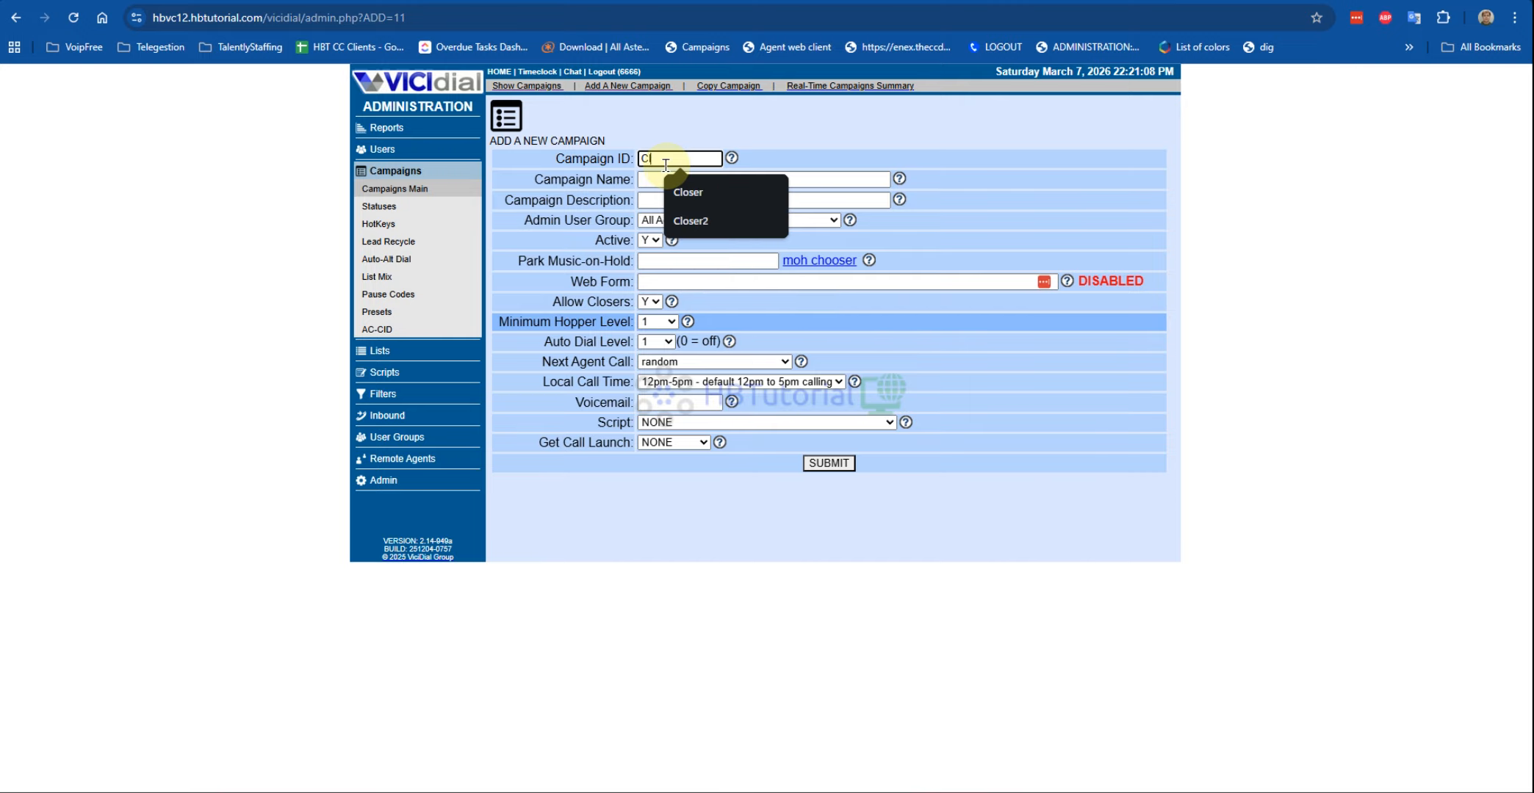
type("oser")
left_click(817, 131)
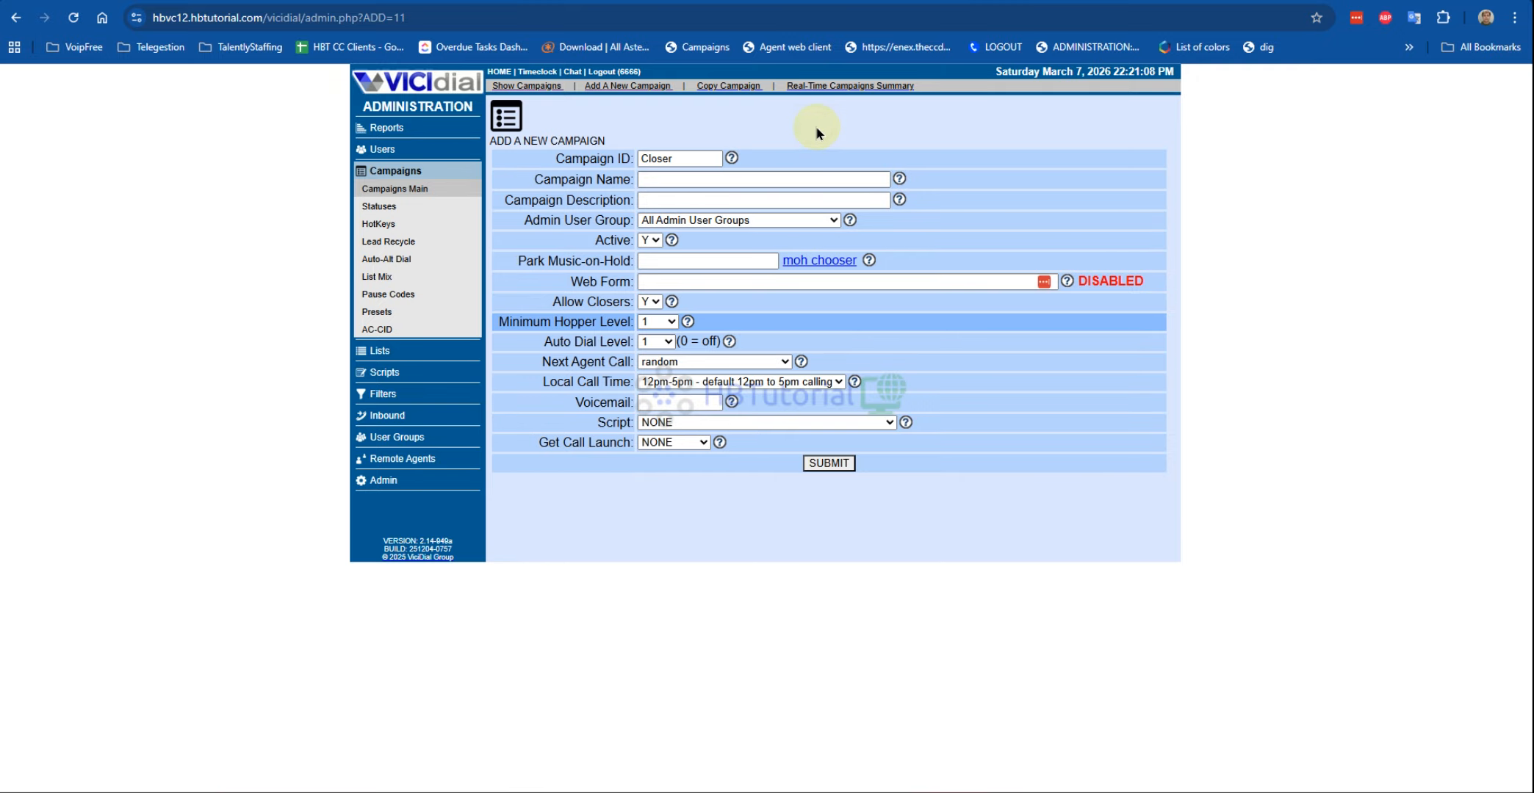
double_click(702, 158)
key("ctrl+c")
left_click(655, 180)
key("ctrl+v")
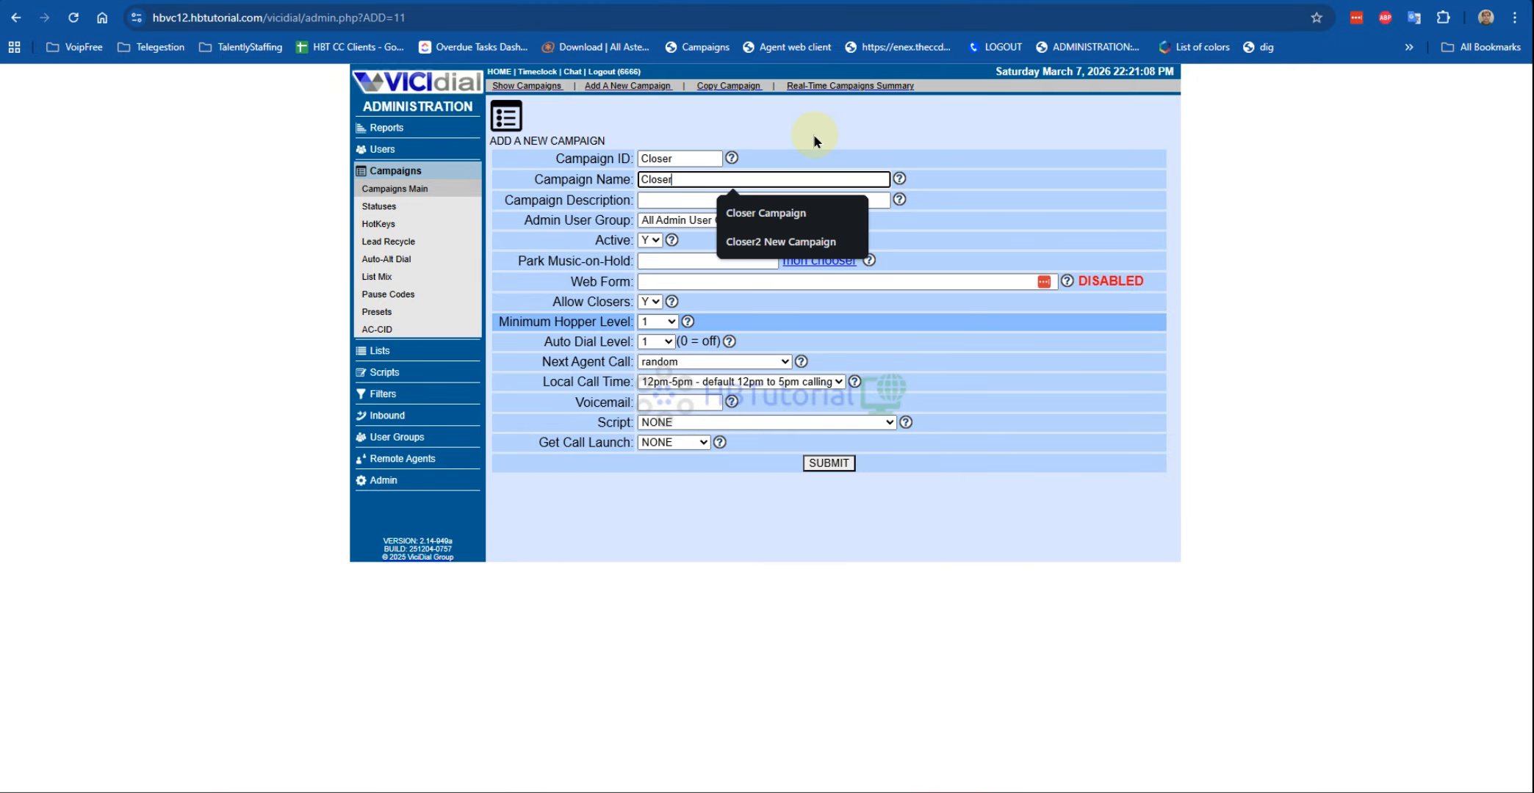
left_click(768, 218)
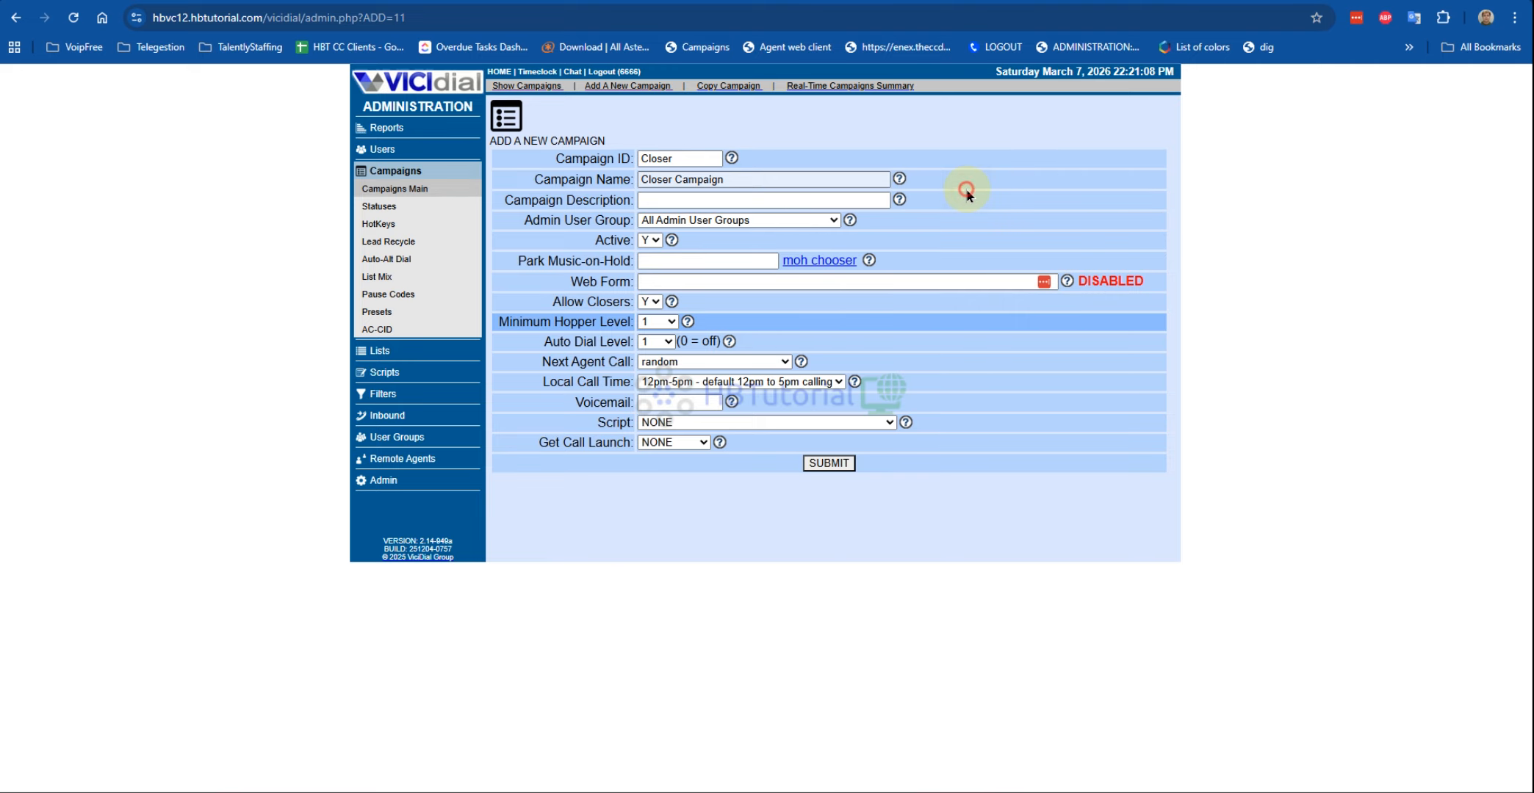
Step: Keep All Admin User Groups, set 24hours call time and longest_wait_time routing, then submit
left_click(755, 219)
left_click(727, 219)
left_click(730, 220)
left_click(713, 260)
left_click(710, 221)
left_click(707, 239)
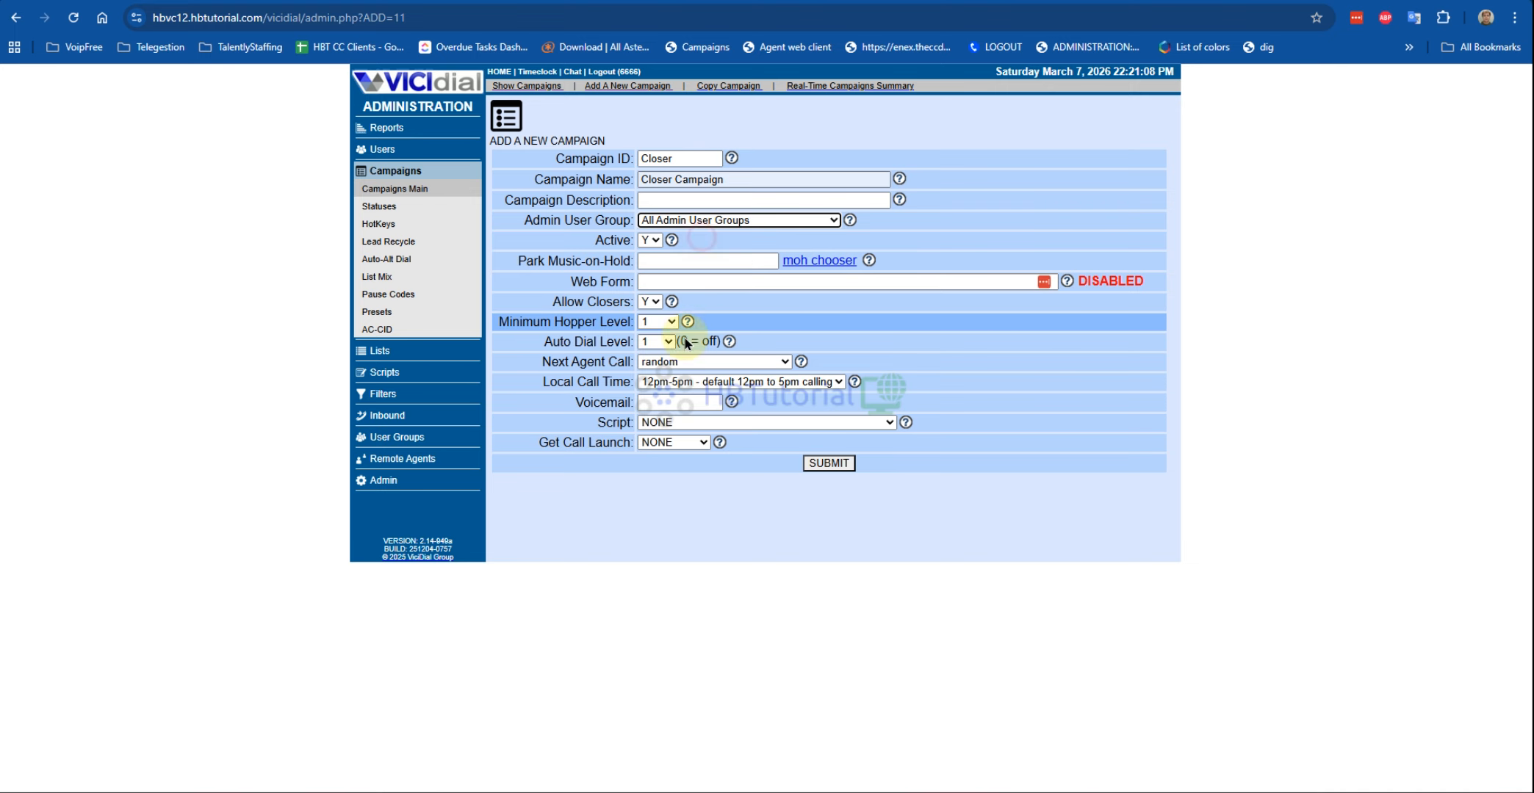
left_click(680, 381)
left_click(676, 441)
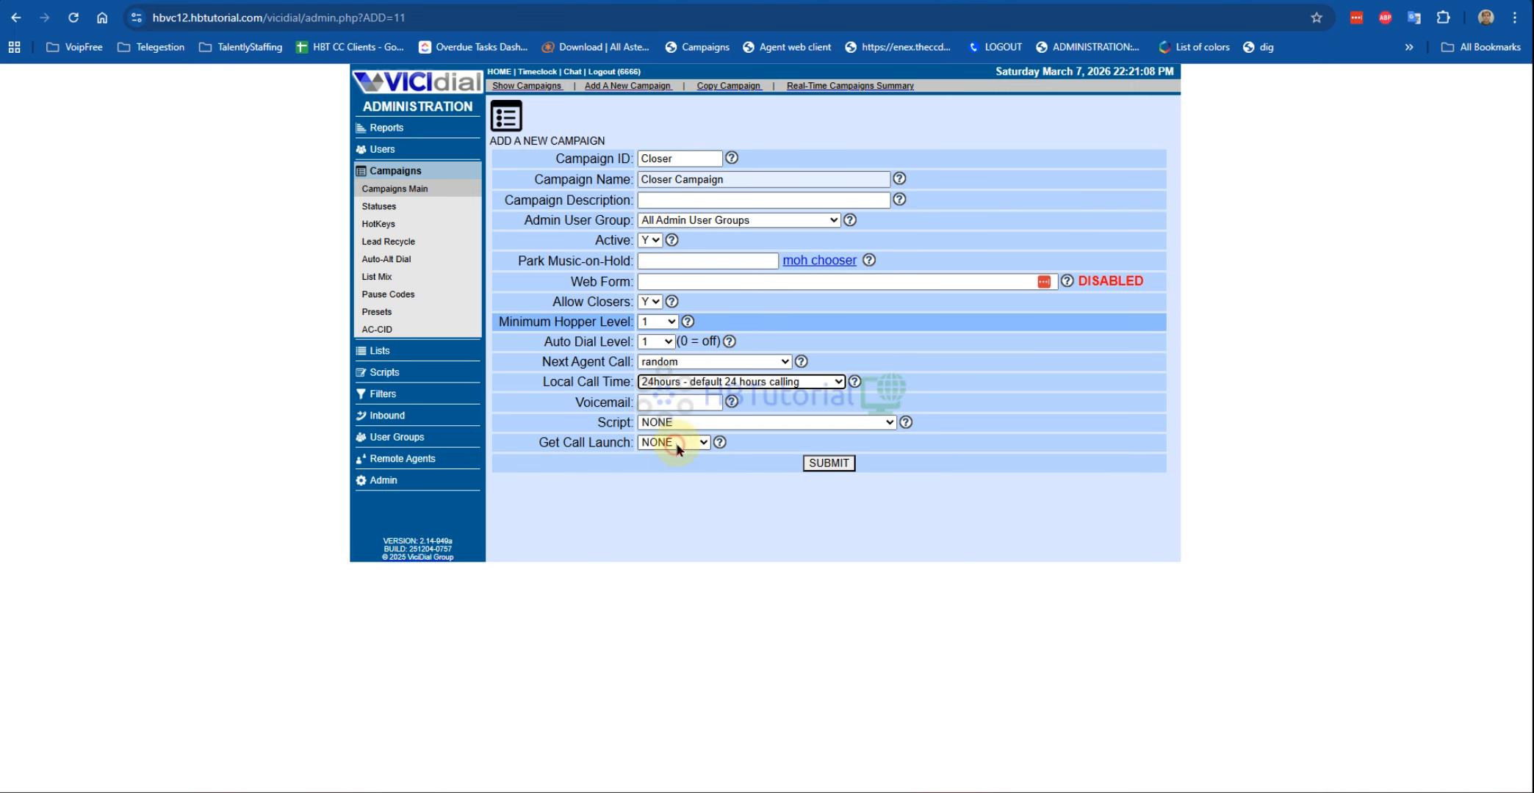
left_click(680, 362)
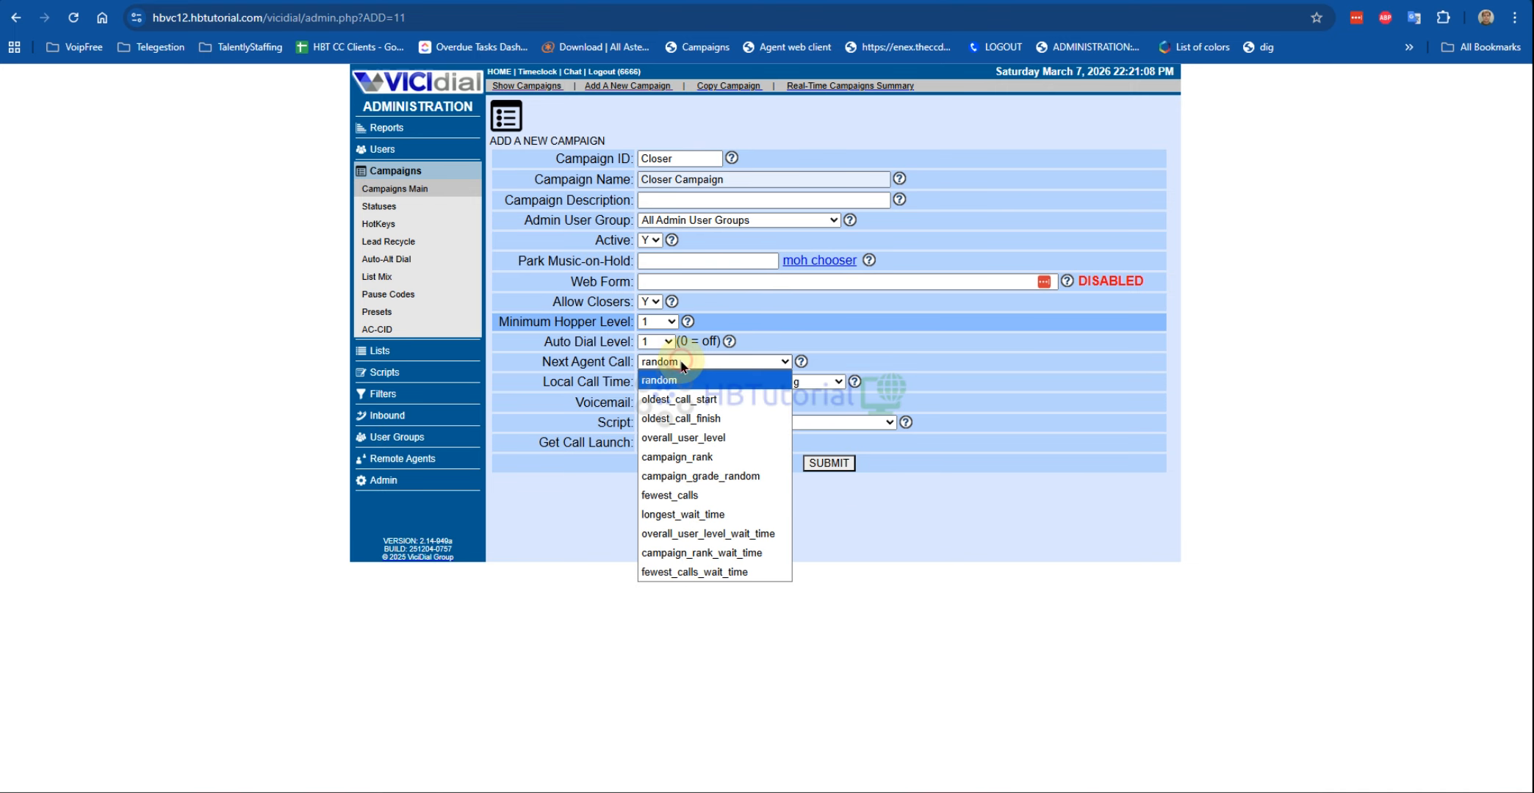
left_click(682, 516)
left_click(832, 462)
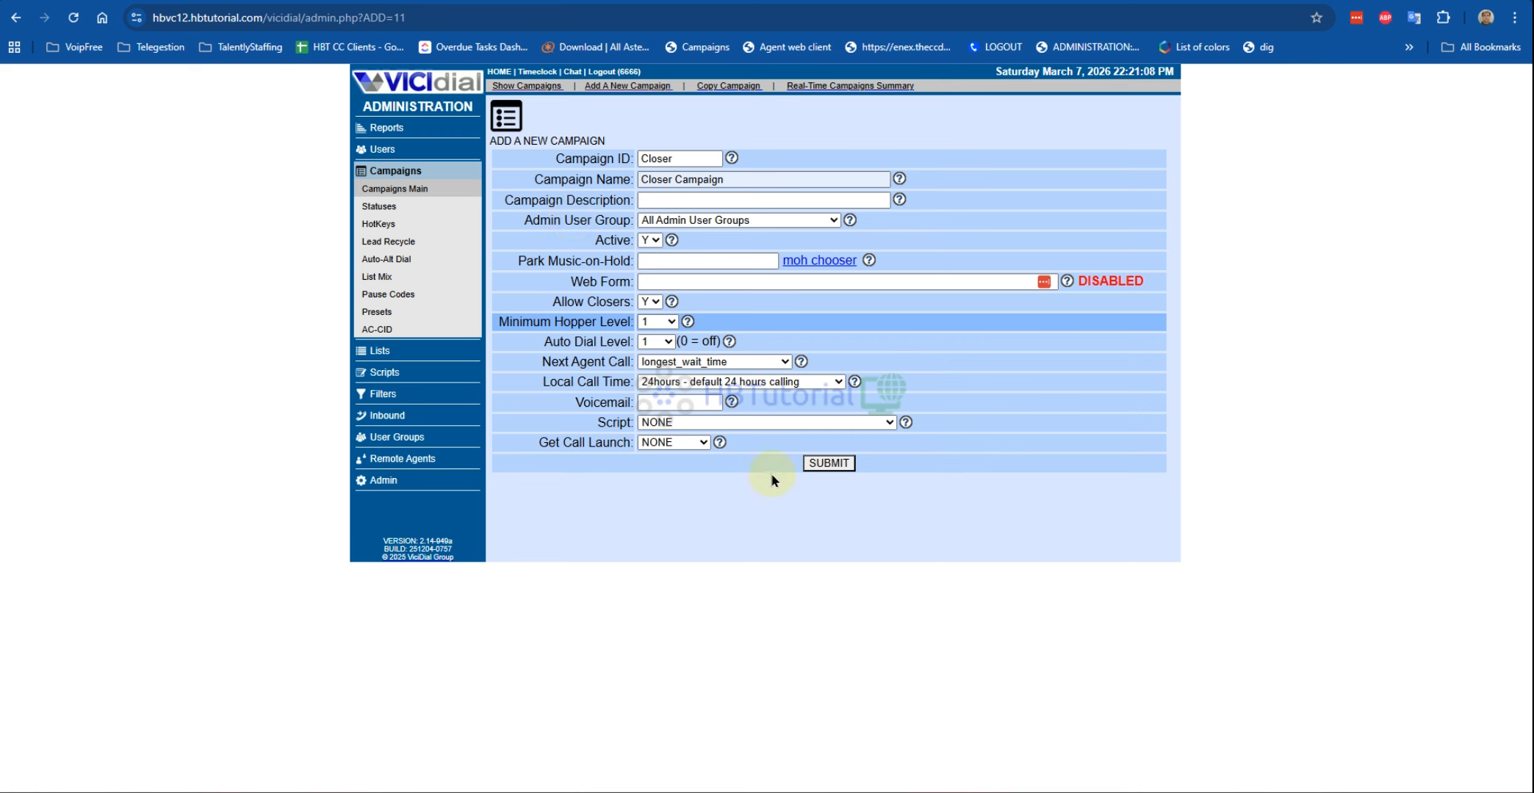
left_click(826, 464)
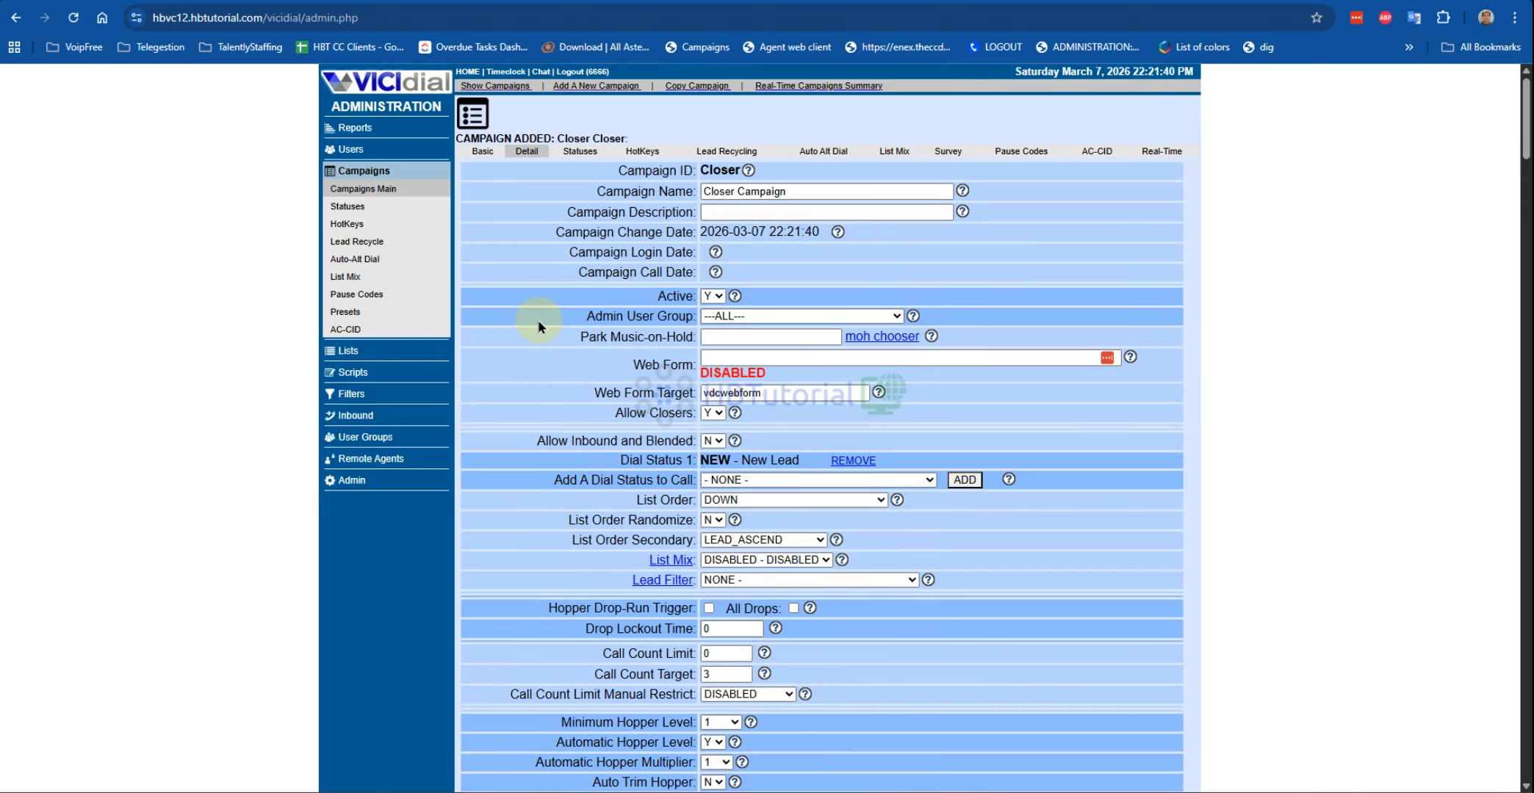
Step: Set Allow Inbound and Blended to Y for the Closer campaign
scroll(540, 316, "down", 3)
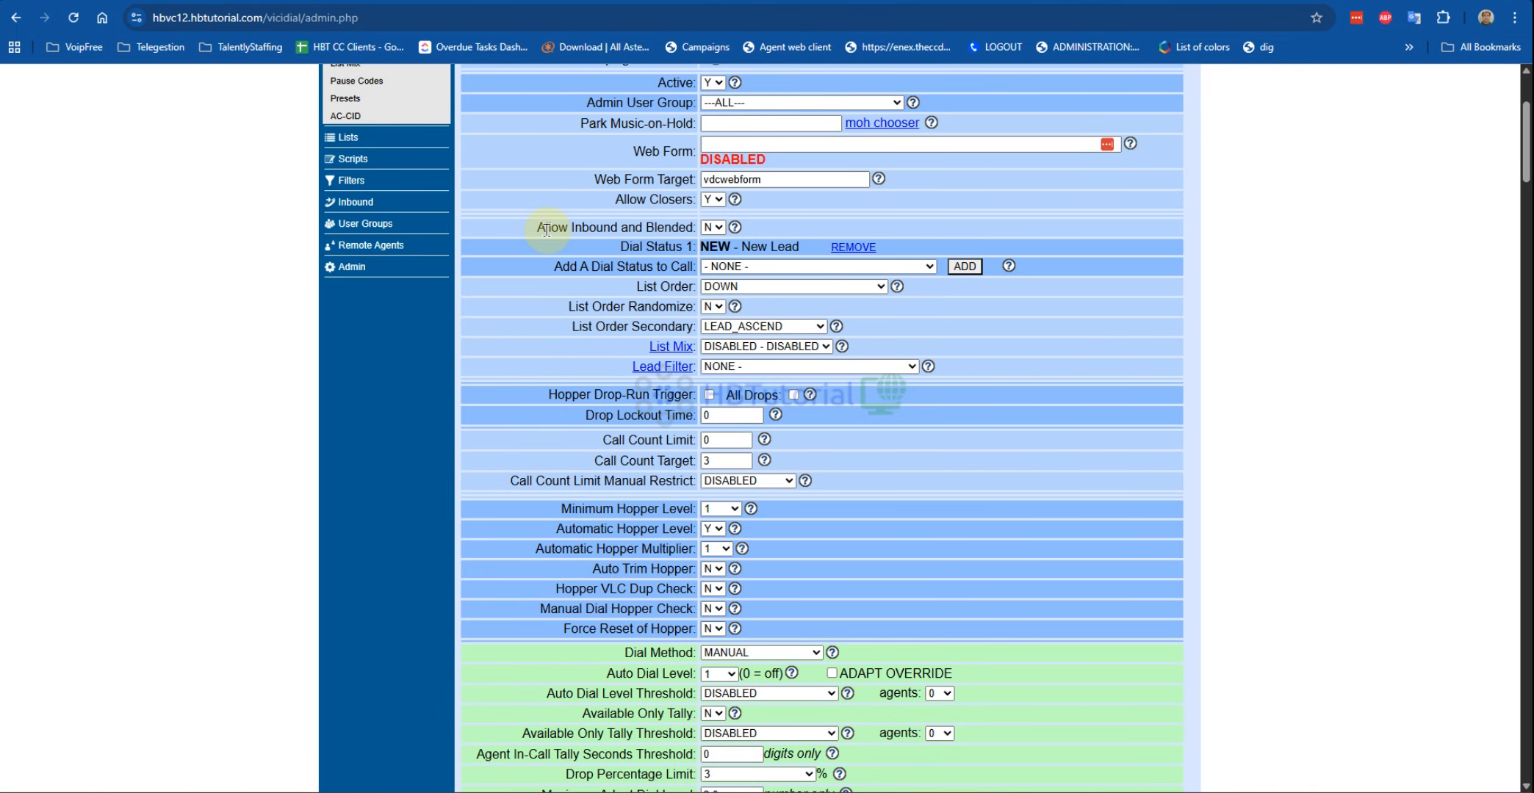
left_click(712, 227)
left_click(711, 254)
left_click_drag(531, 228, 675, 227)
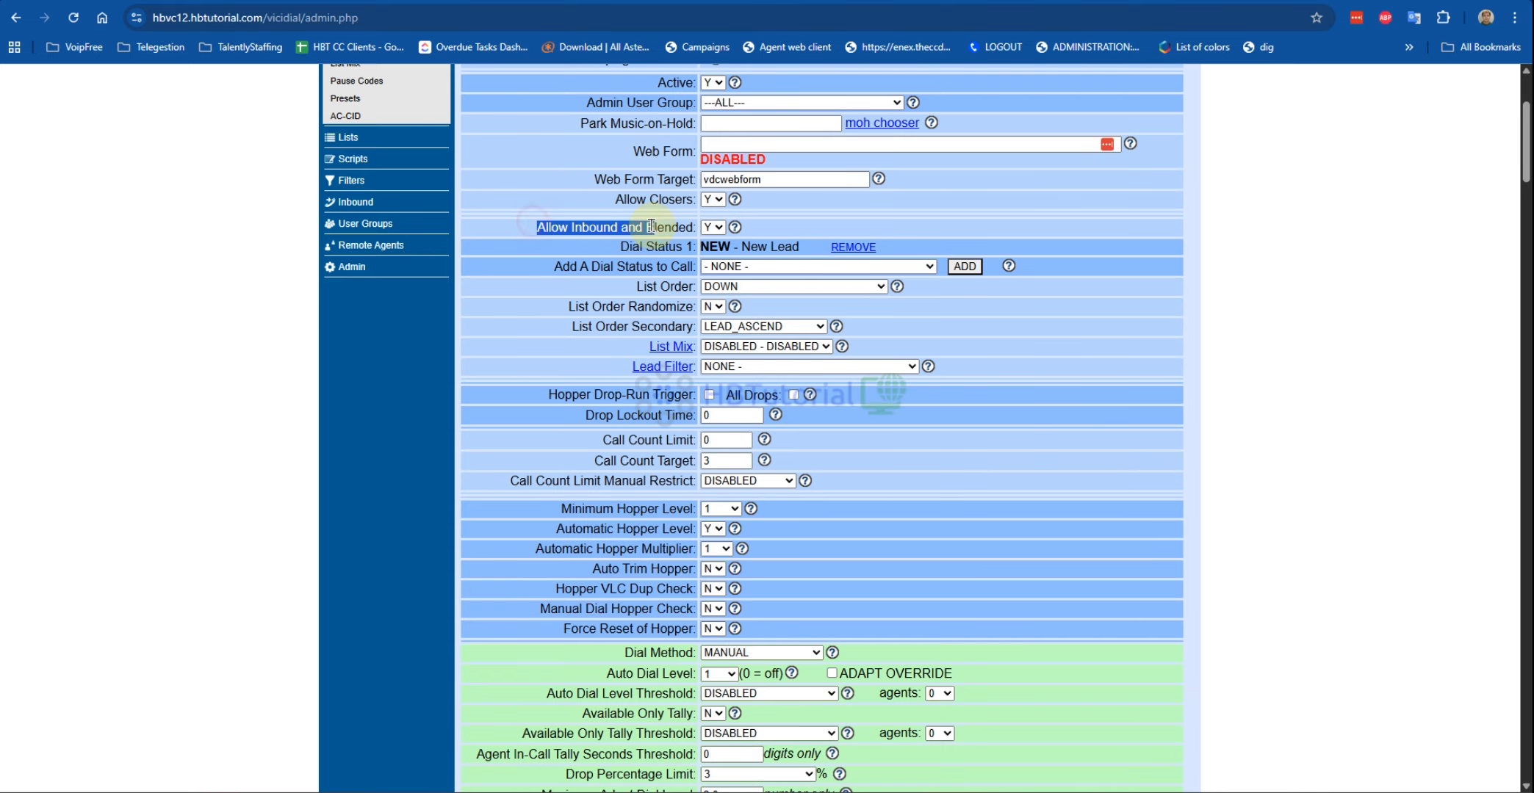
scroll(652, 326, "down", 5)
scroll(652, 327, "down", 5)
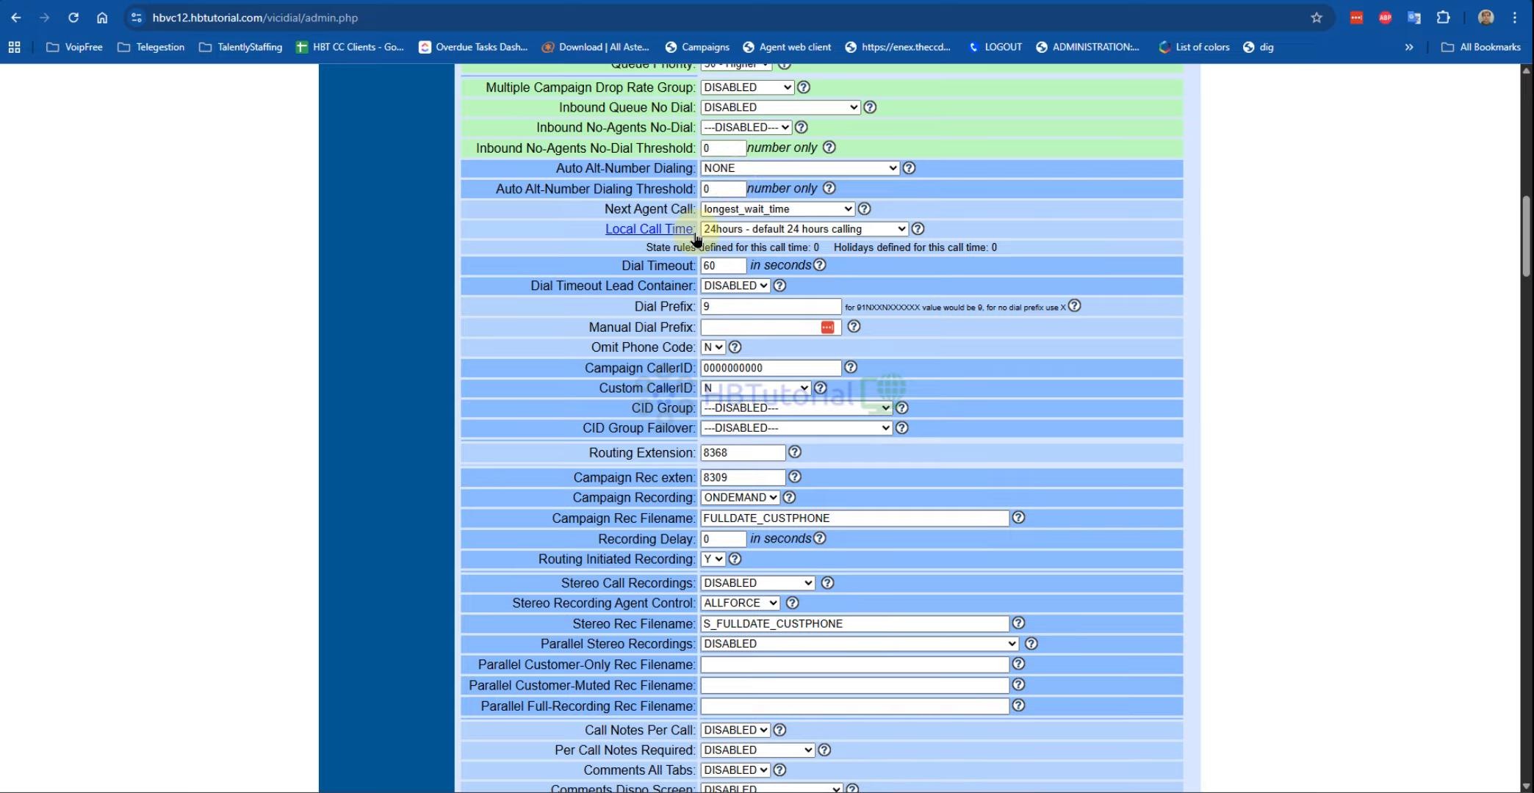
scroll(639, 386, "up", 1)
scroll(792, 350, "up", 3)
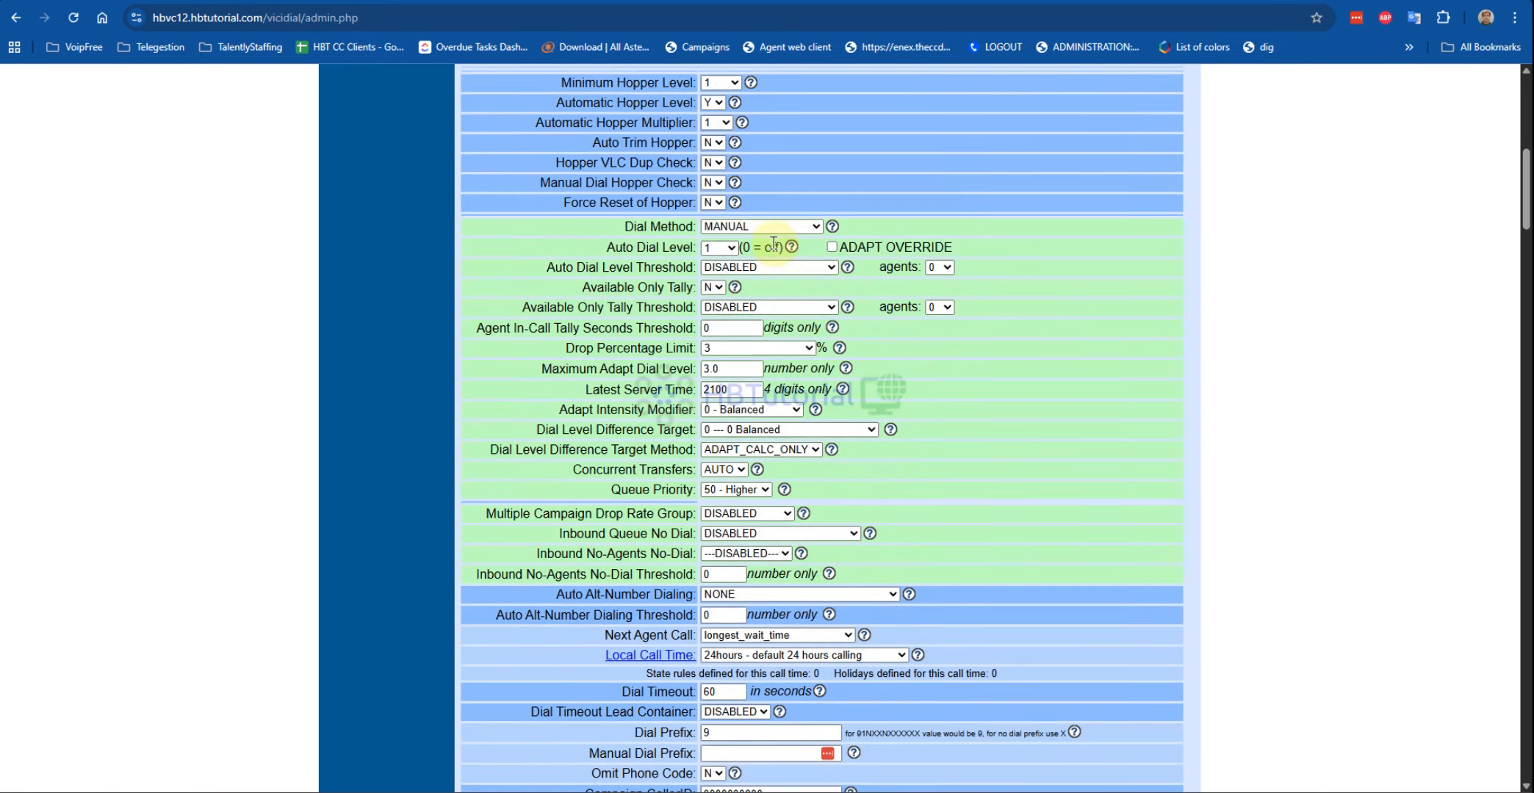
Step: Set Dial Method to INBOUND_MAN, keep the 60-second dial timeout, and submit
left_click(774, 229)
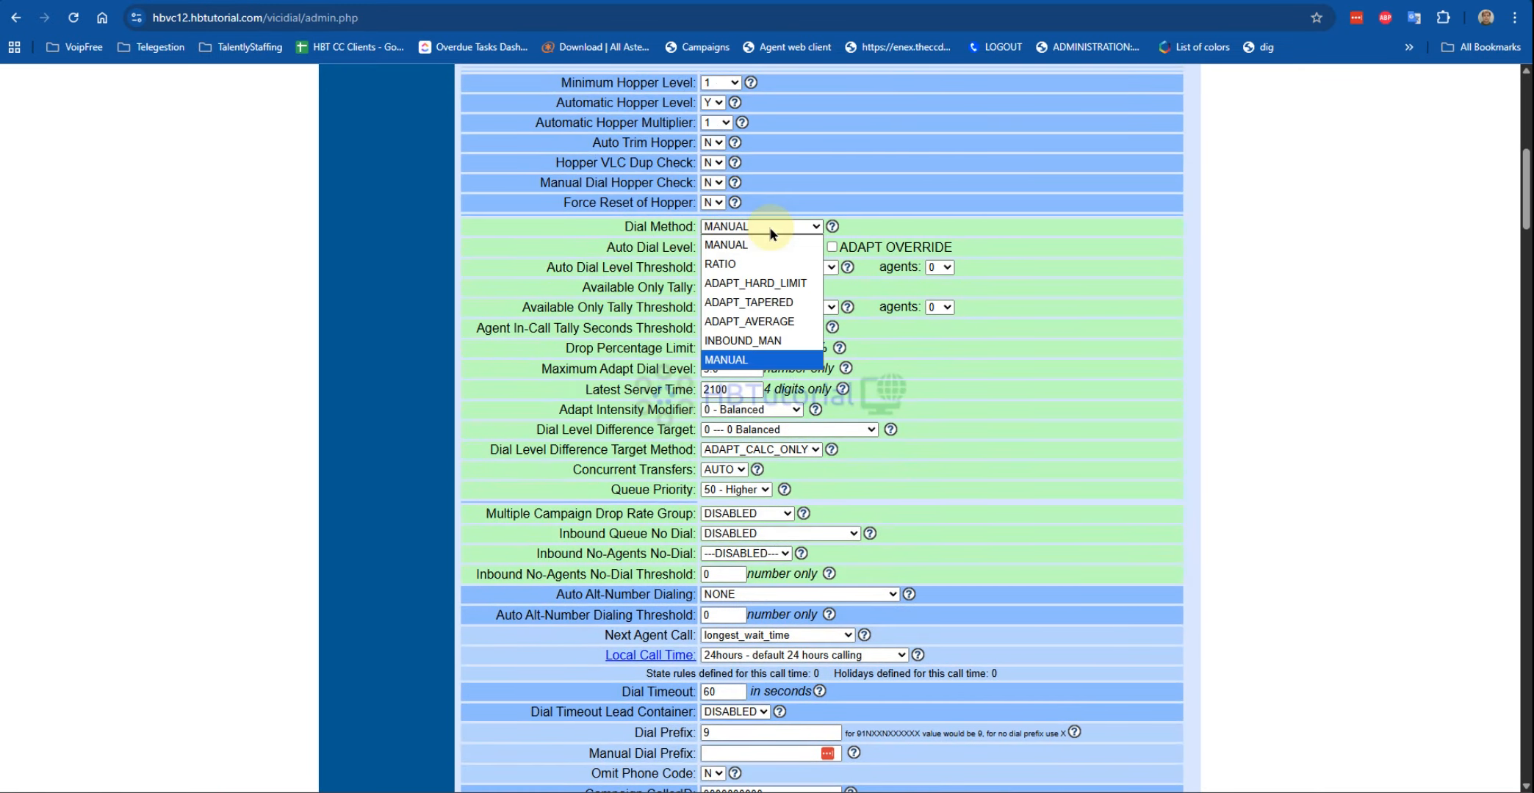
left_click(775, 340)
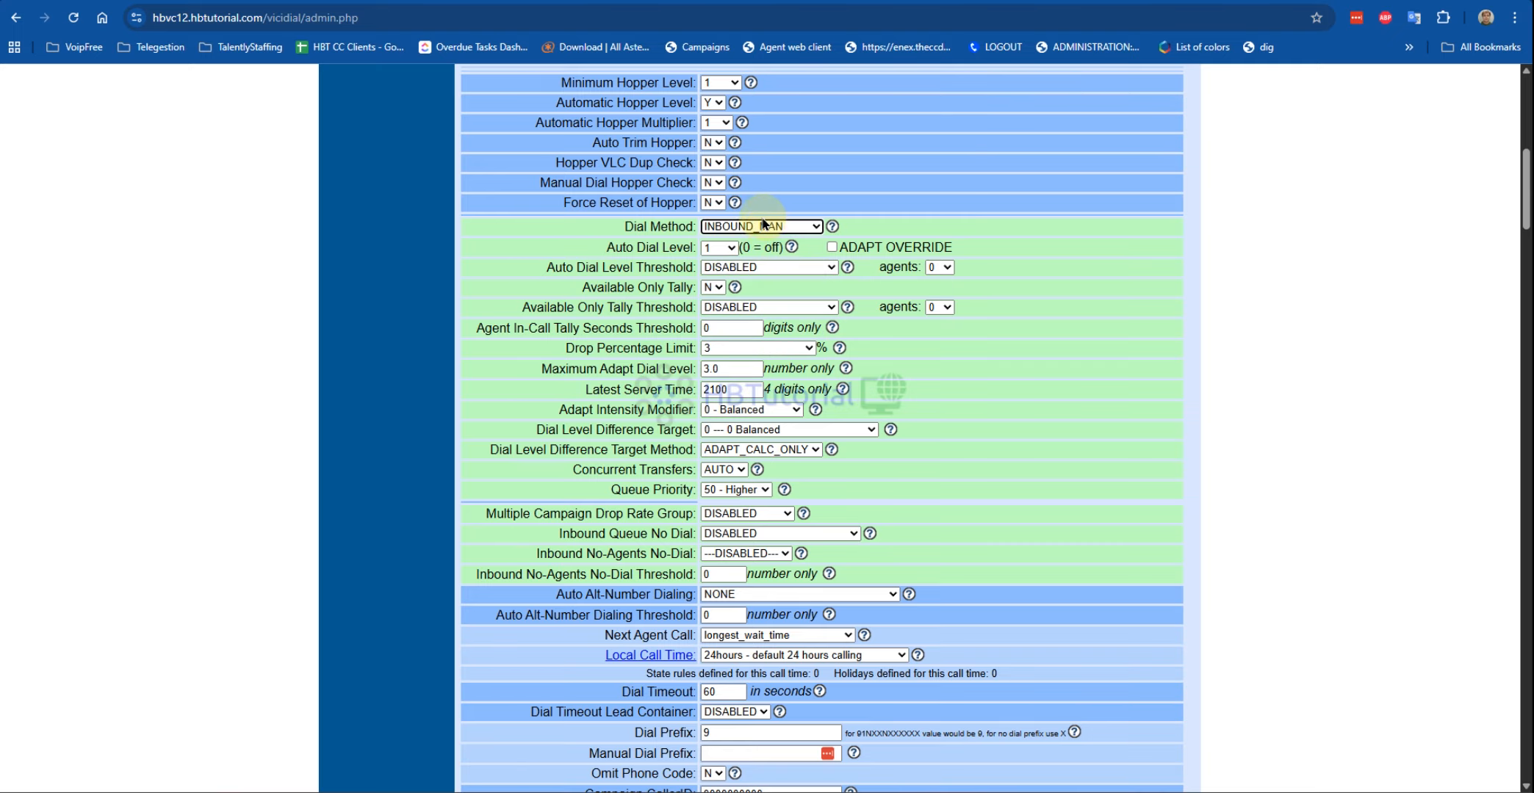
scroll(912, 526, "down", 2)
left_click(733, 479)
scroll(734, 478, "up", 1)
scroll(815, 558, "down", 20)
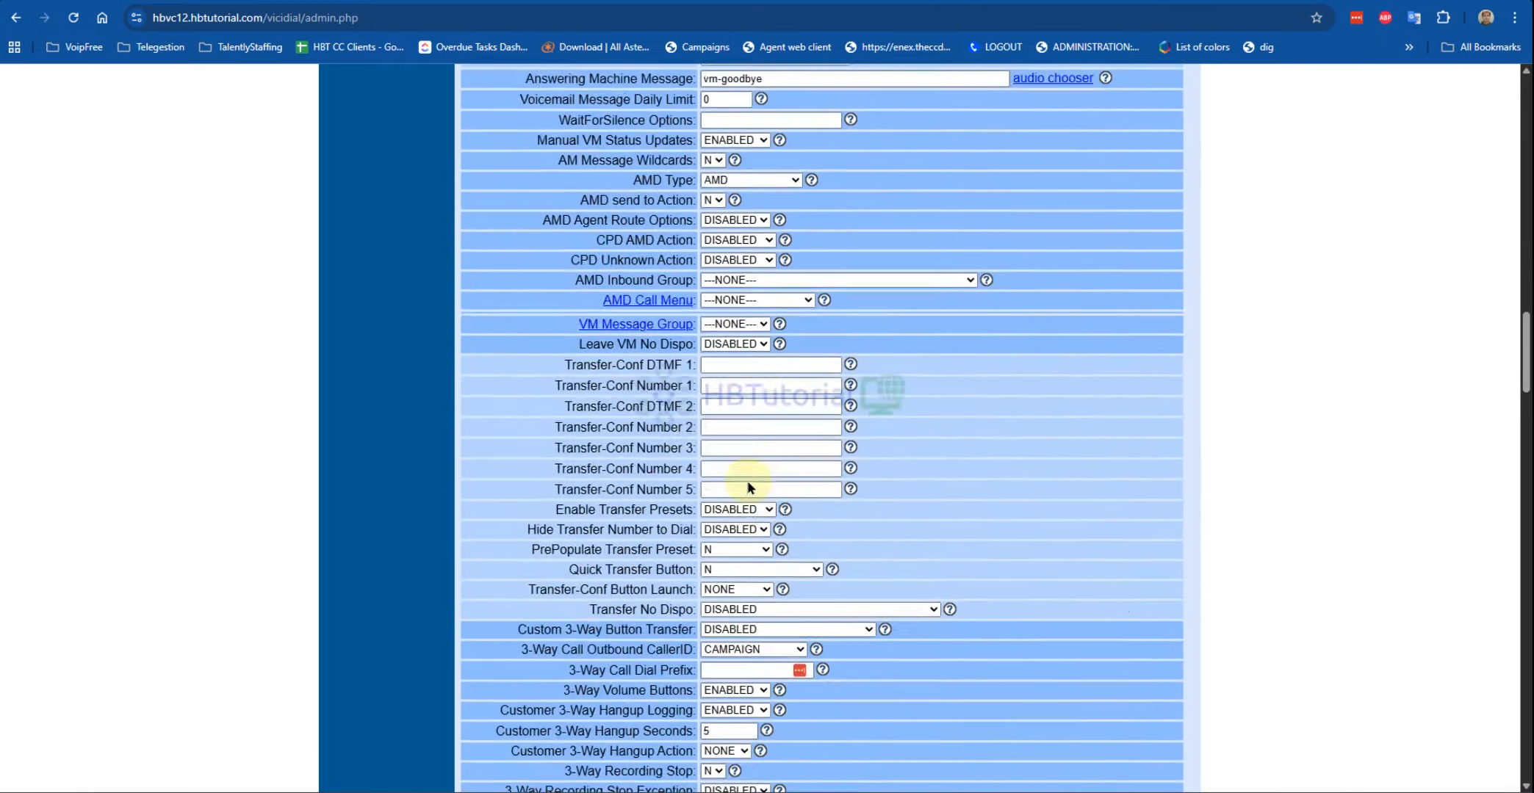
scroll(827, 567, "down", 15)
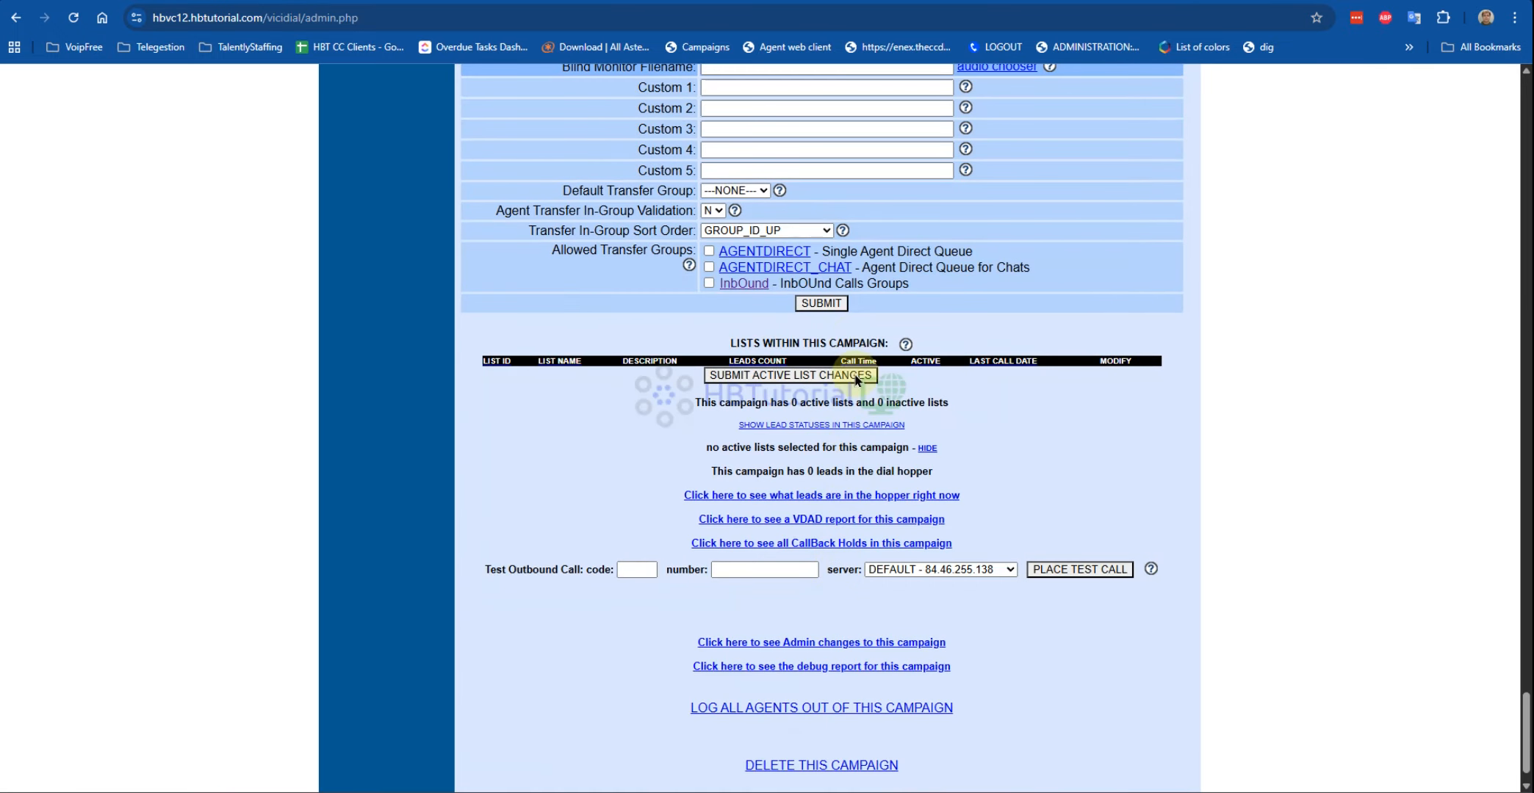
left_click(821, 304)
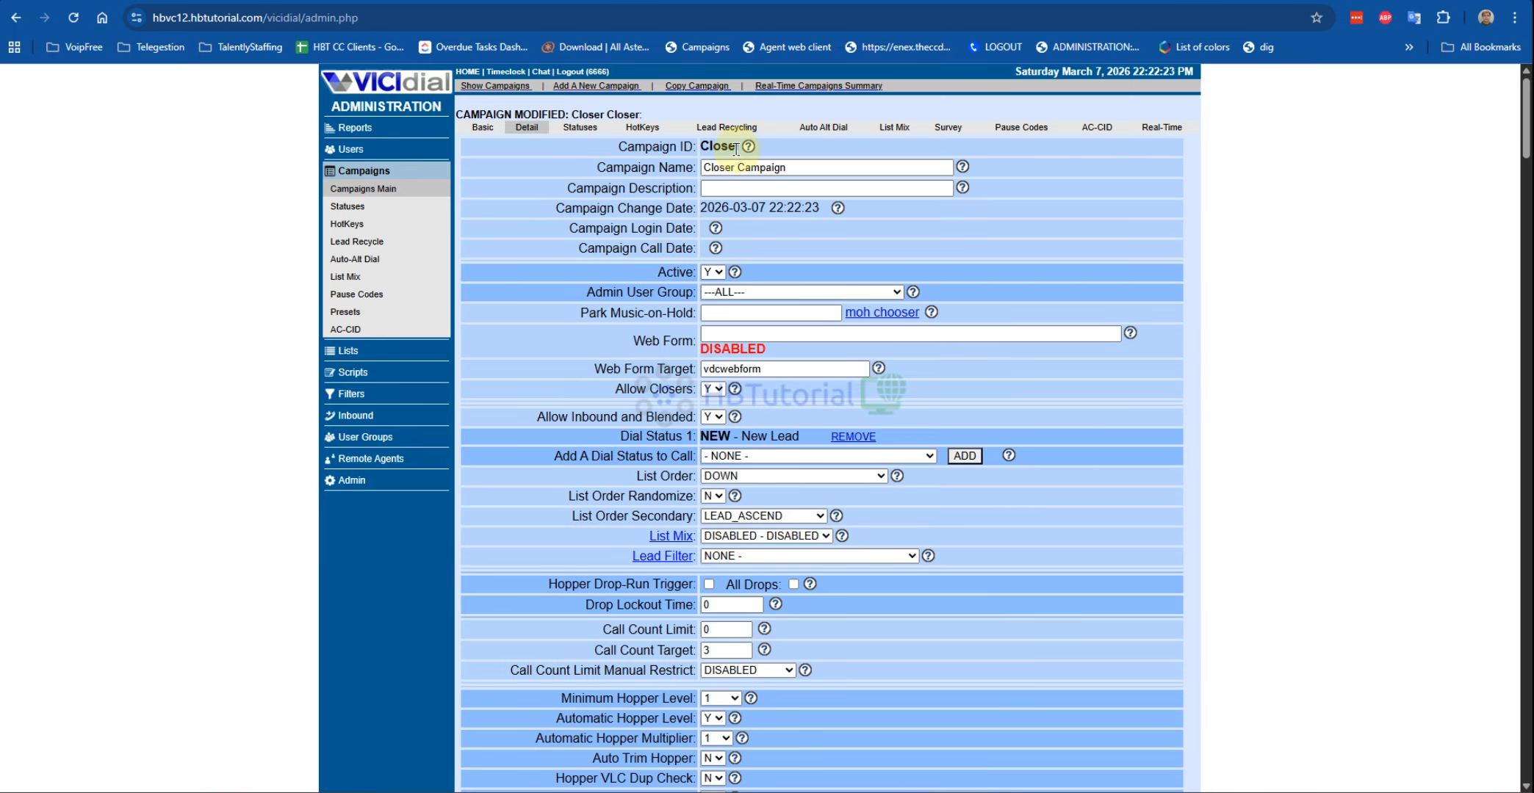
Step: Add user group ClosersGroup, reusing the name as its description, and submit
left_click(362, 438)
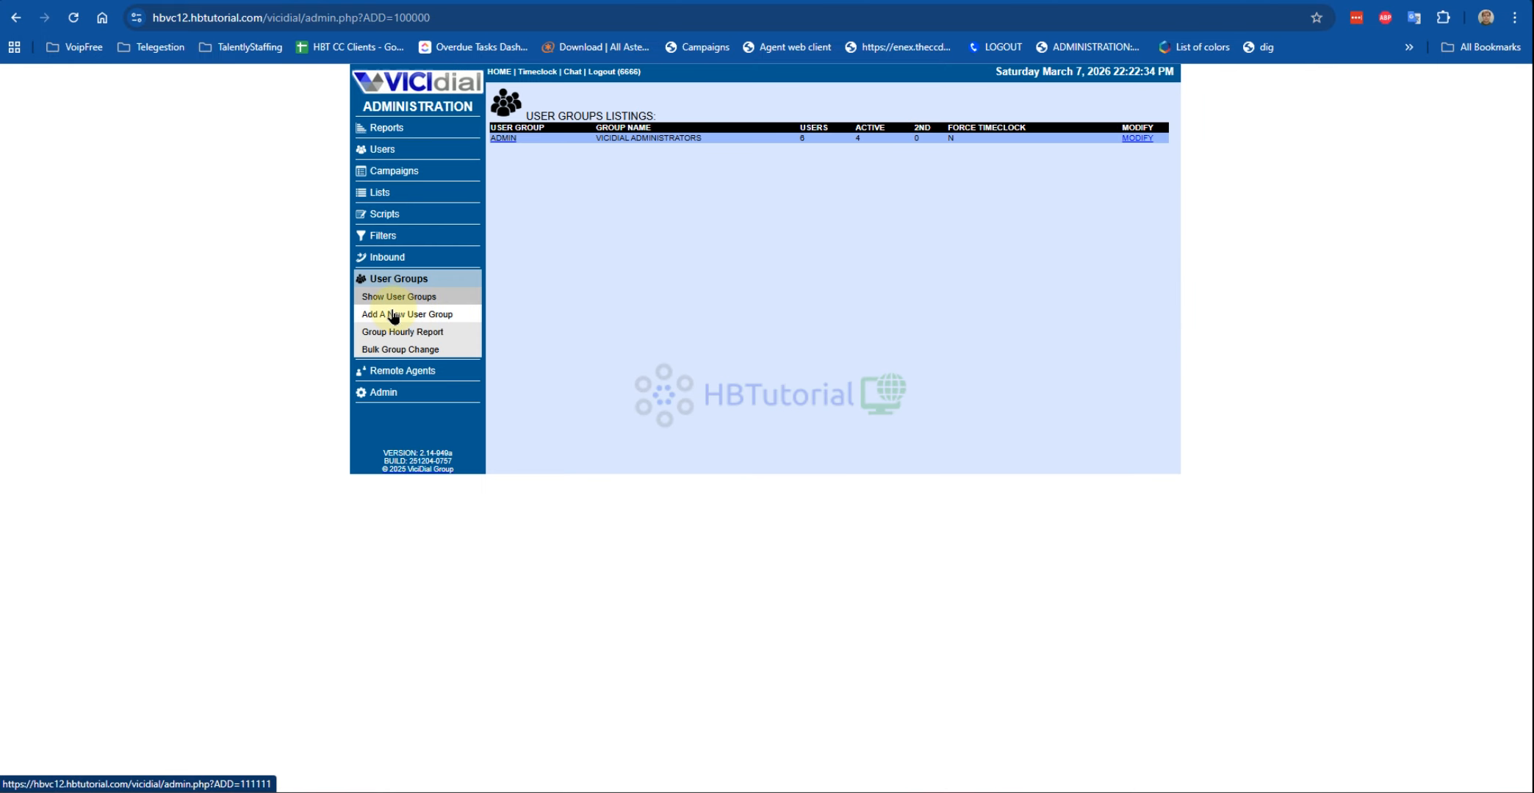
left_click(400, 316)
left_click(600, 144)
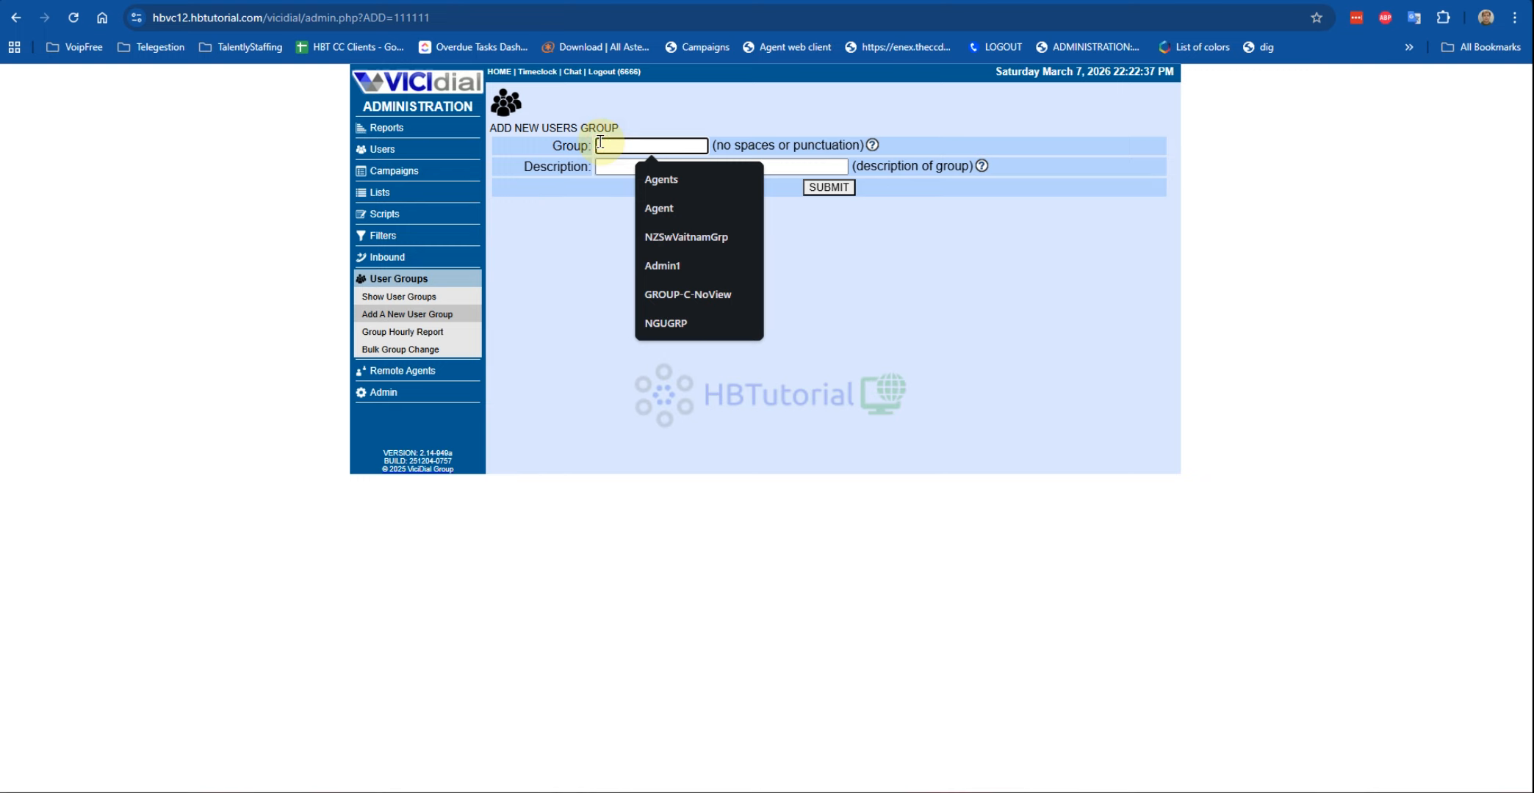
type("Closers")
left_click(695, 175)
type("G")
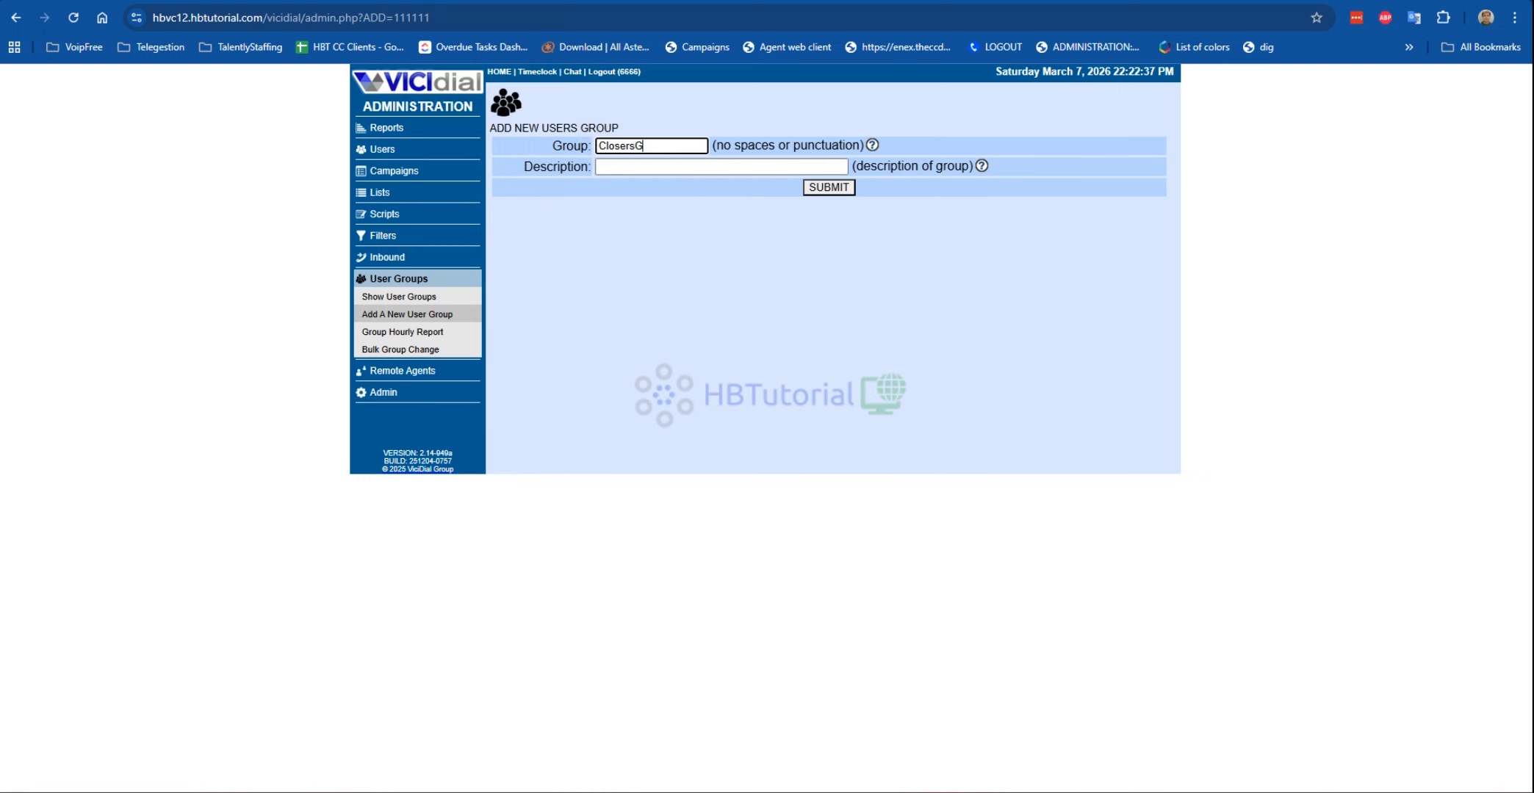
type("roup")
left_click_drag(672, 146, 569, 147)
key("ctrl+c")
left_click(672, 168)
key("ctrl+v")
left_click(822, 188)
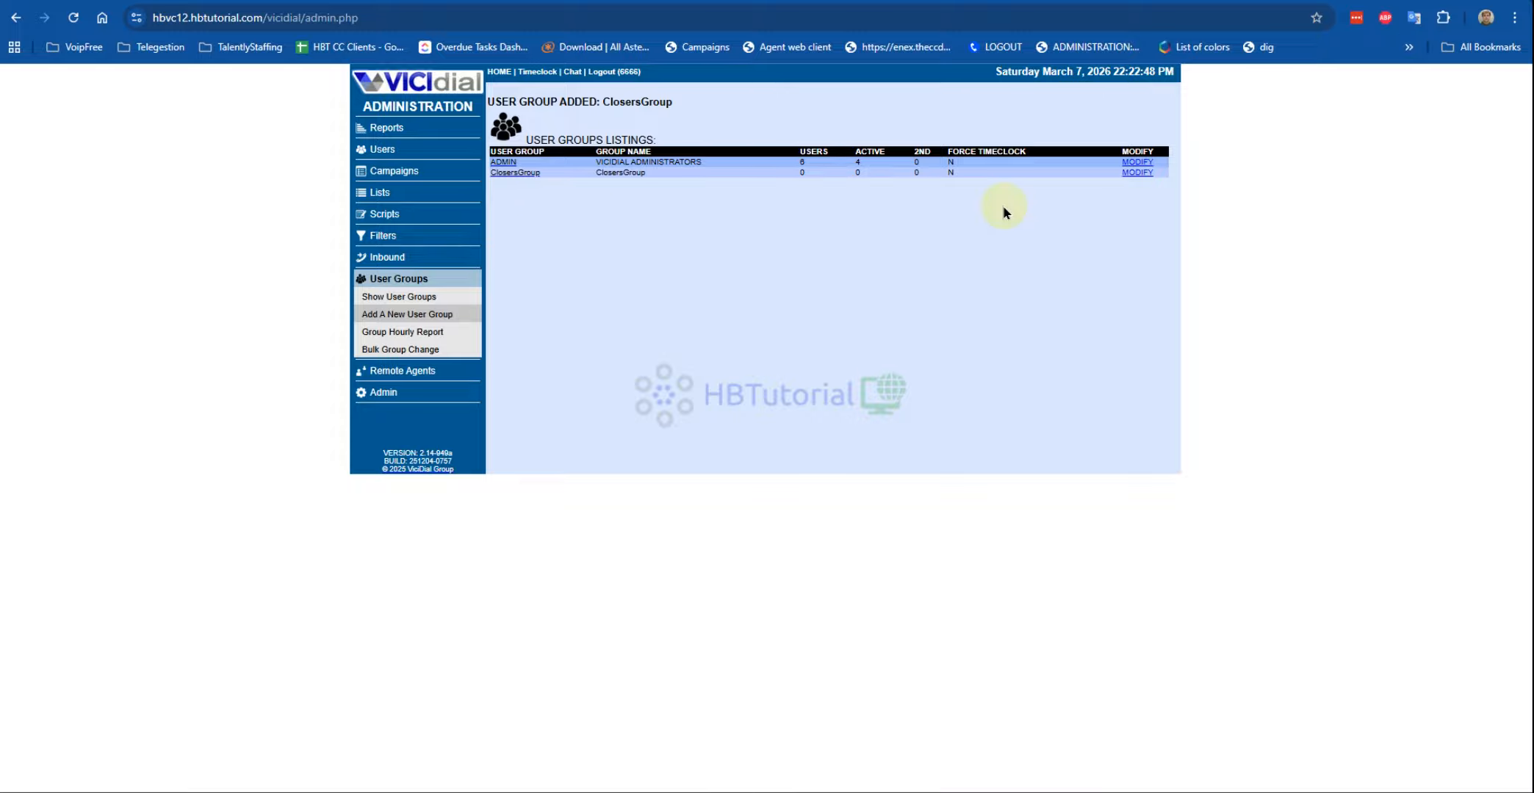
Step: Allow the Closer campaign in ClosersGroup, with all-group status view and agent status view time on
left_click(1138, 172)
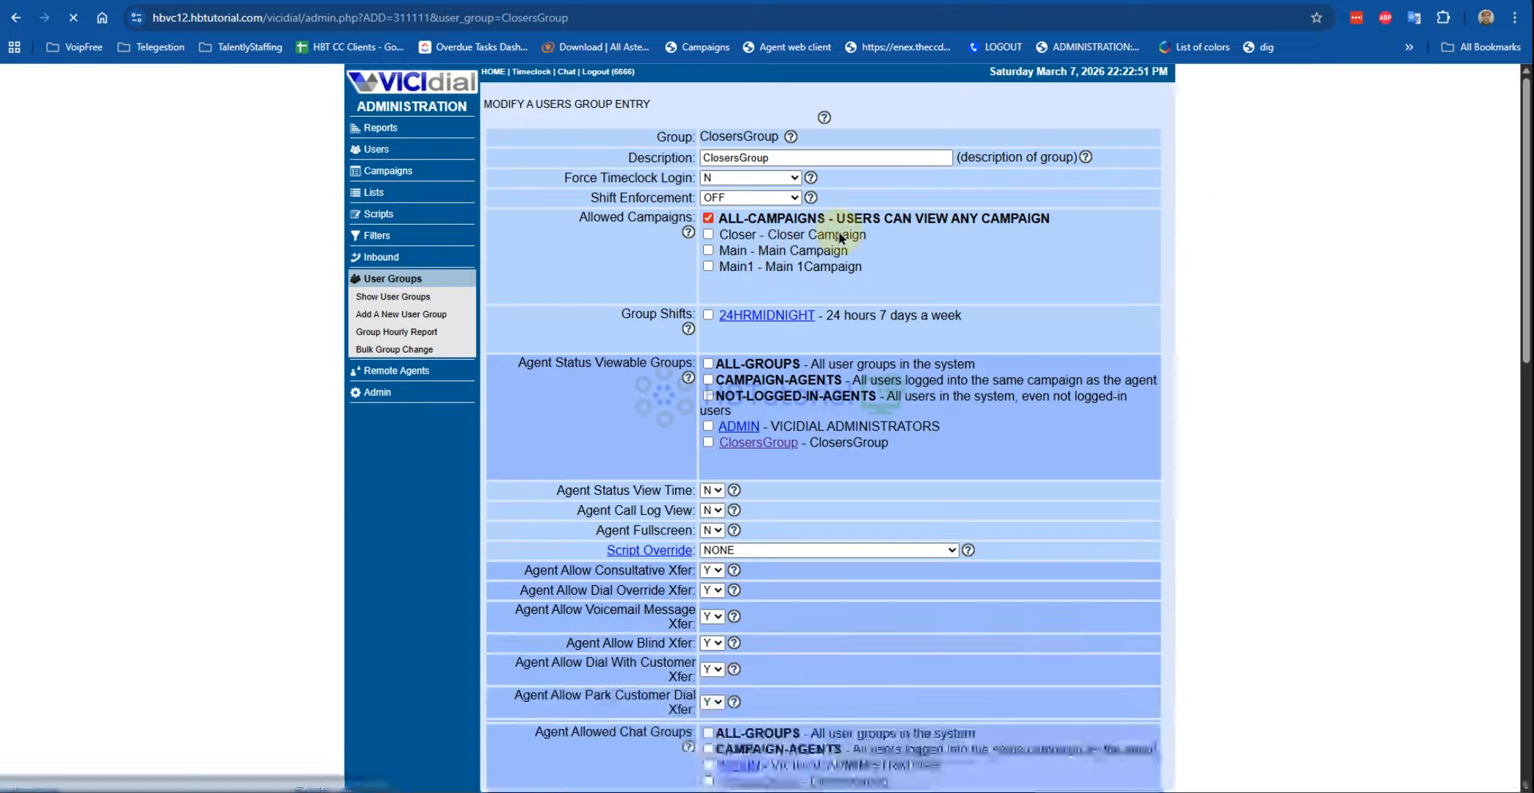
left_click(707, 237)
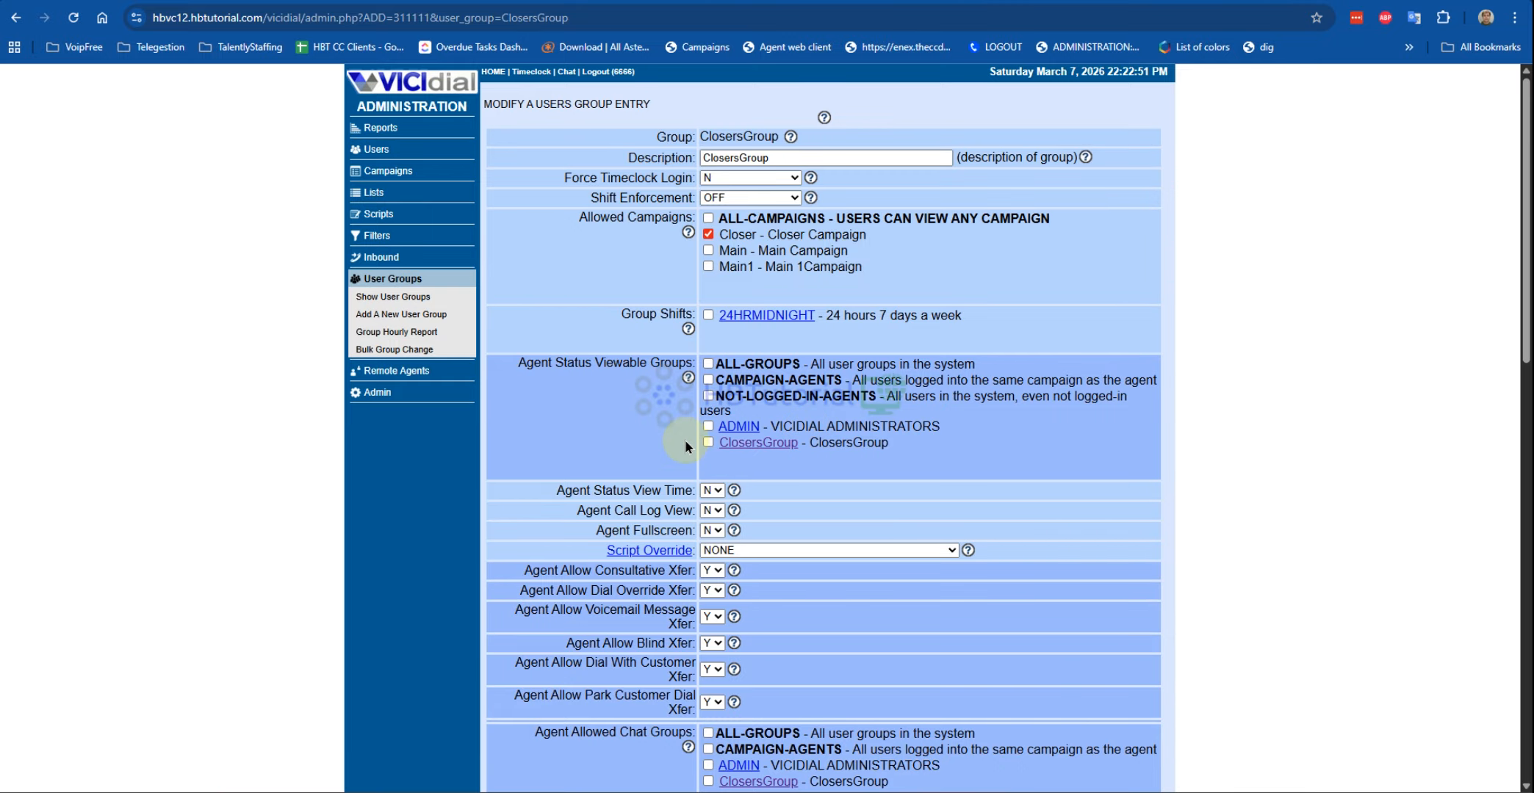
left_click(707, 364)
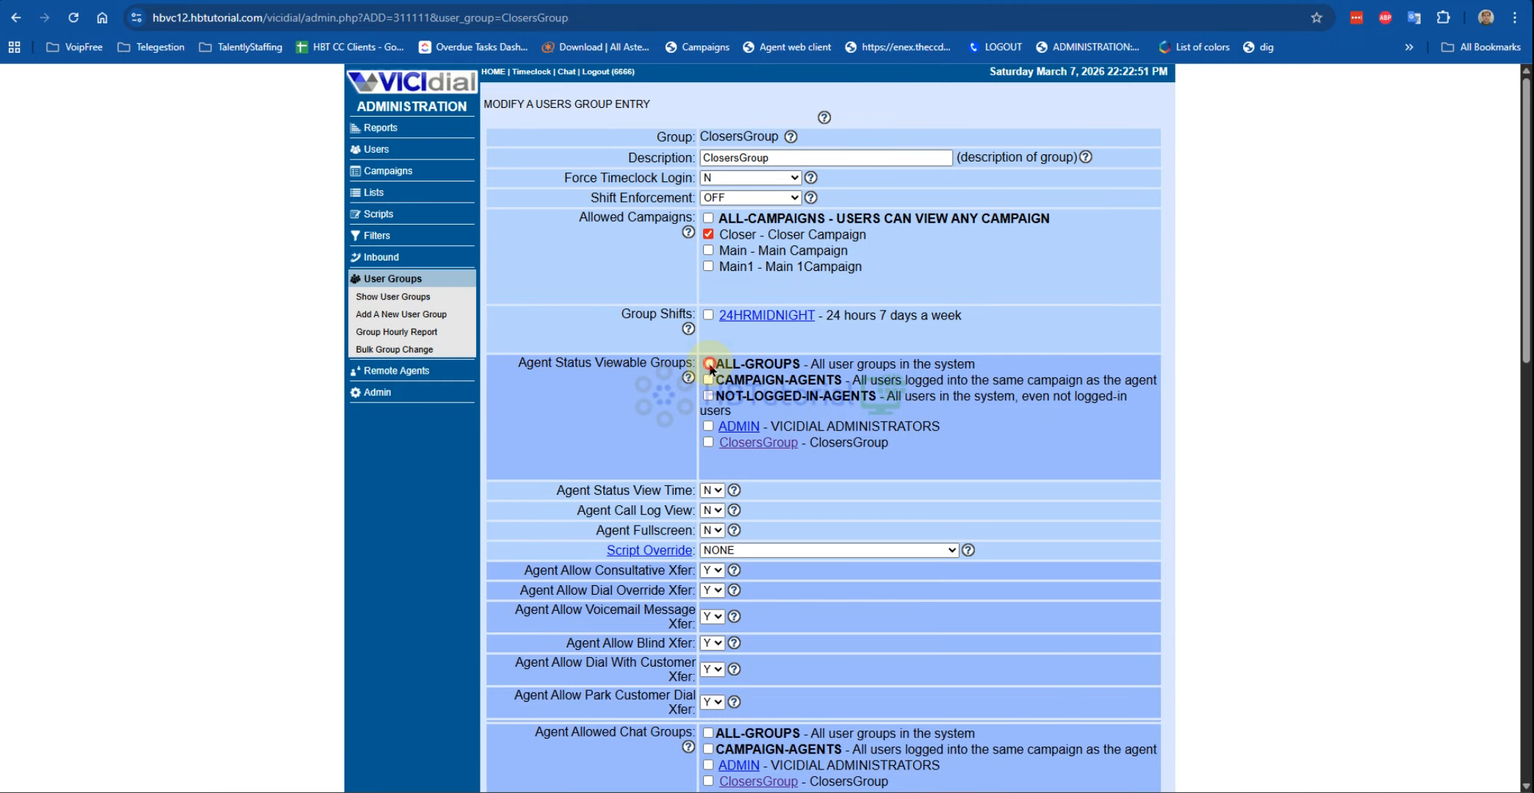
left_click(711, 490)
left_click(712, 509)
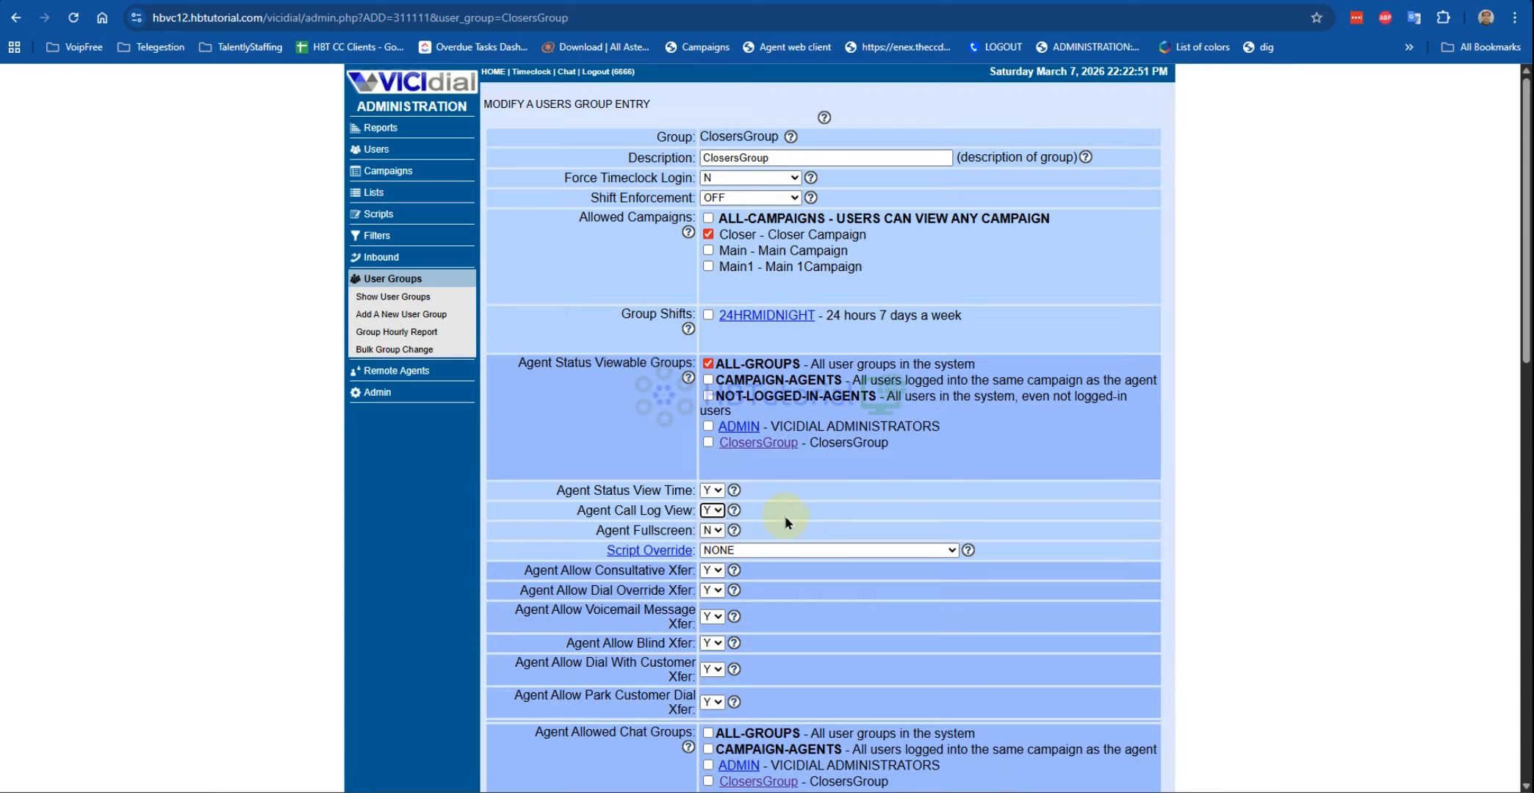
Step: Grant ClosersGroup ALL-GROUPS and ALL-CALLTIMES, save, and return to the campaign listing
scroll(784, 518, "down", 3)
left_click_drag(593, 296, 672, 297)
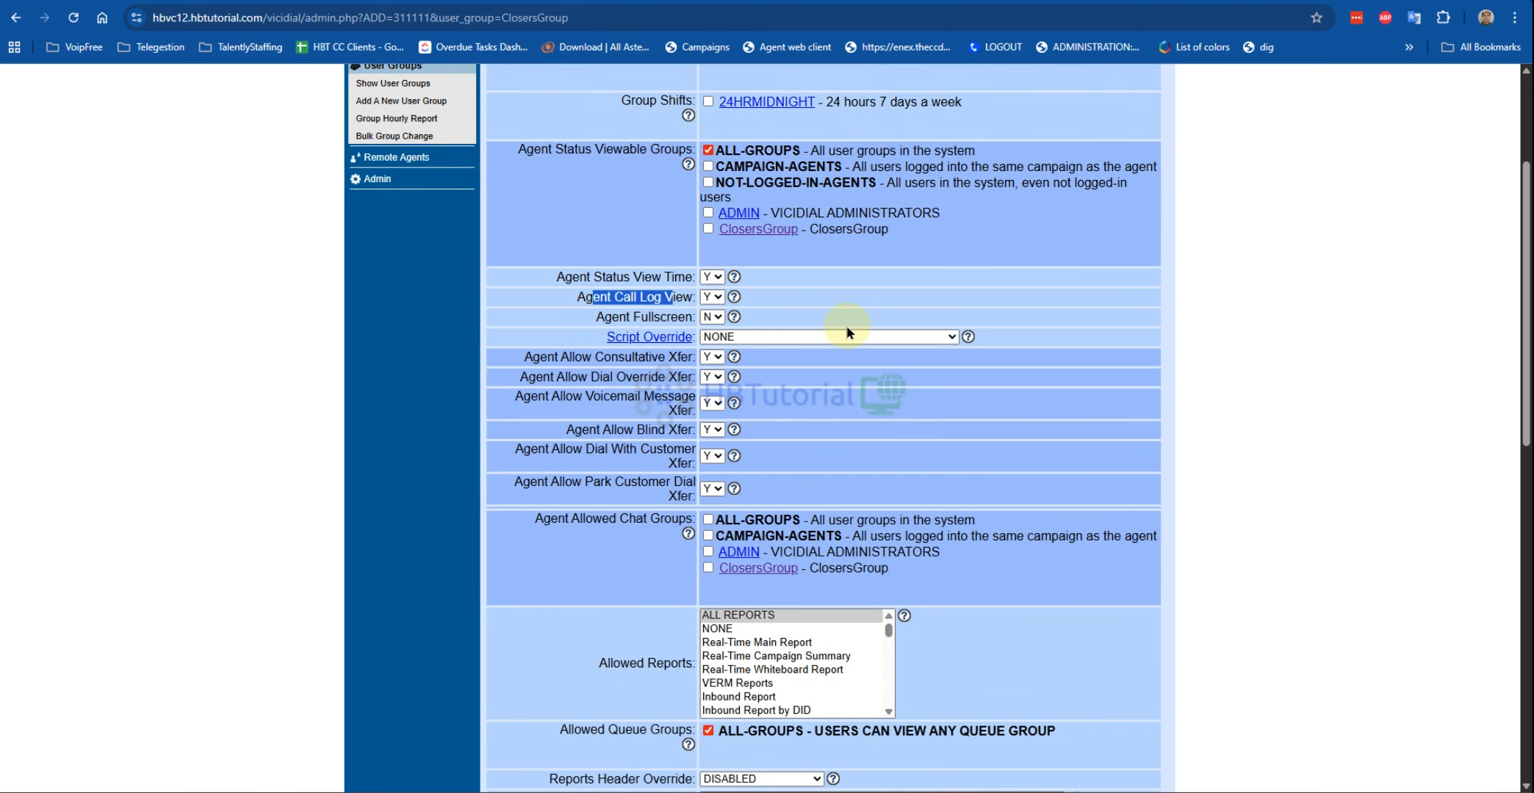
scroll(846, 325, "down", 3)
scroll(846, 325, "up", 3)
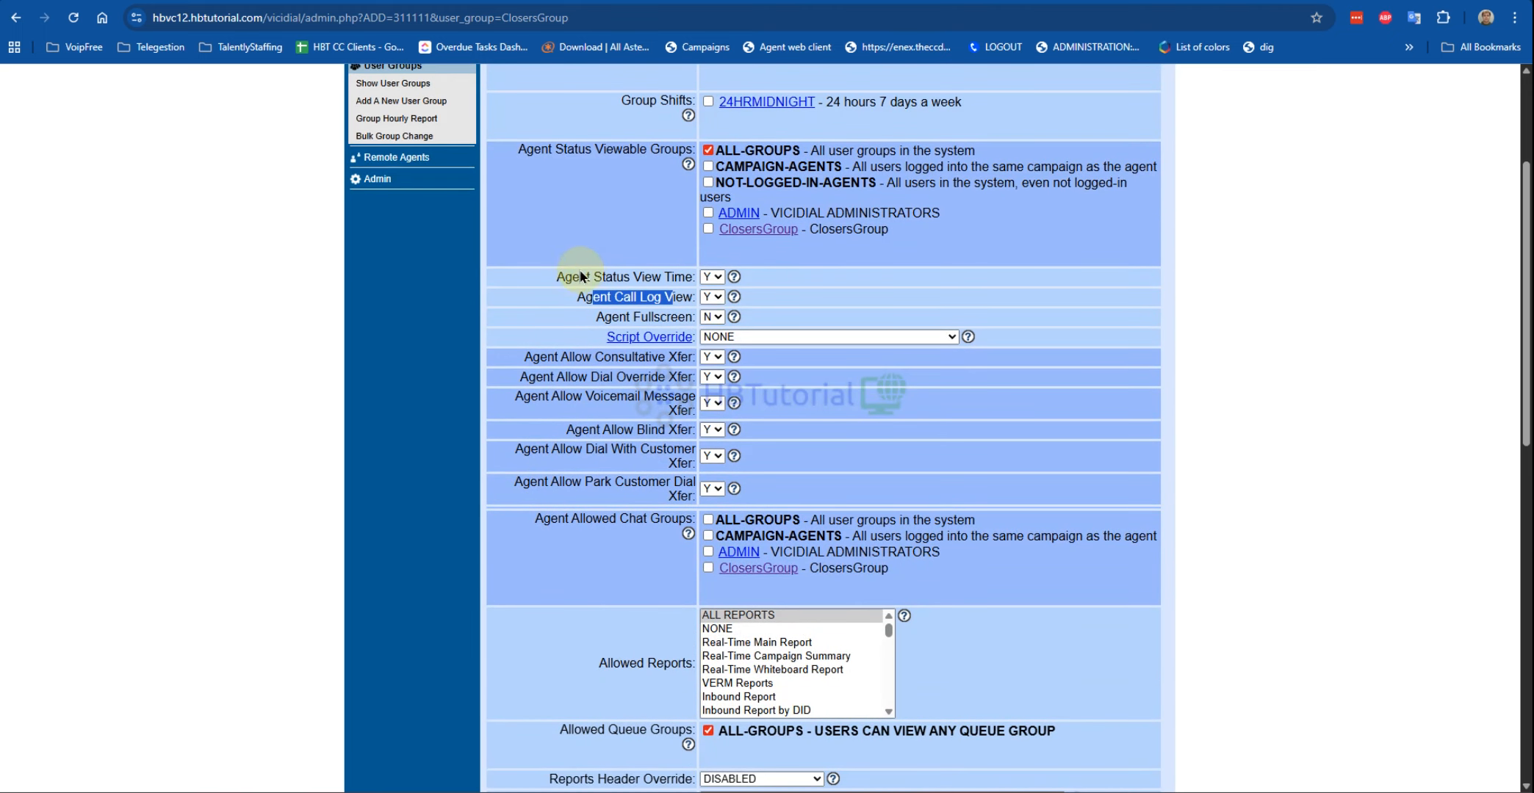
left_click_drag(563, 277, 673, 277)
scroll(779, 412, "down", 3)
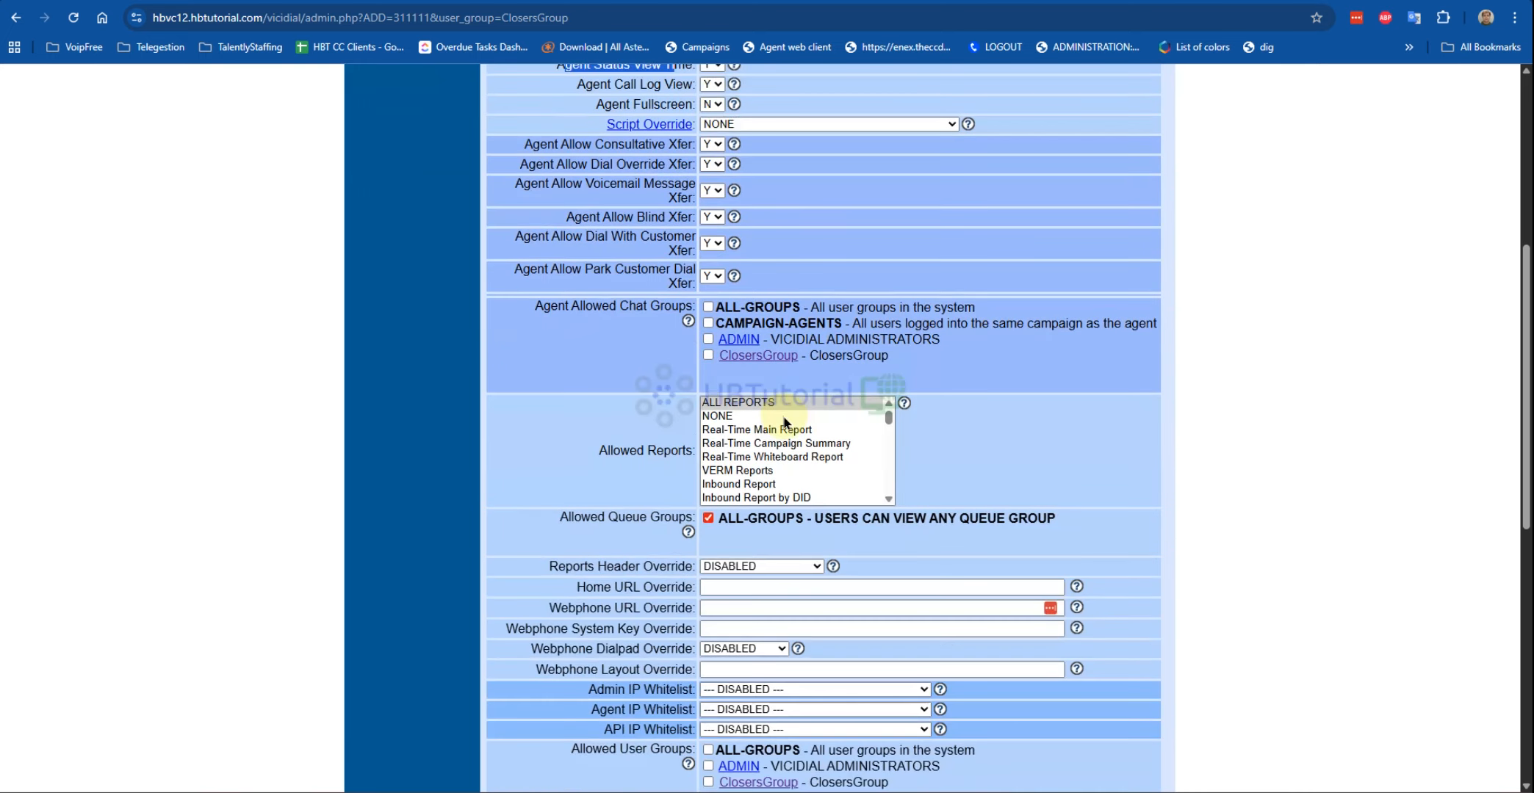
scroll(592, 275, "down", 4)
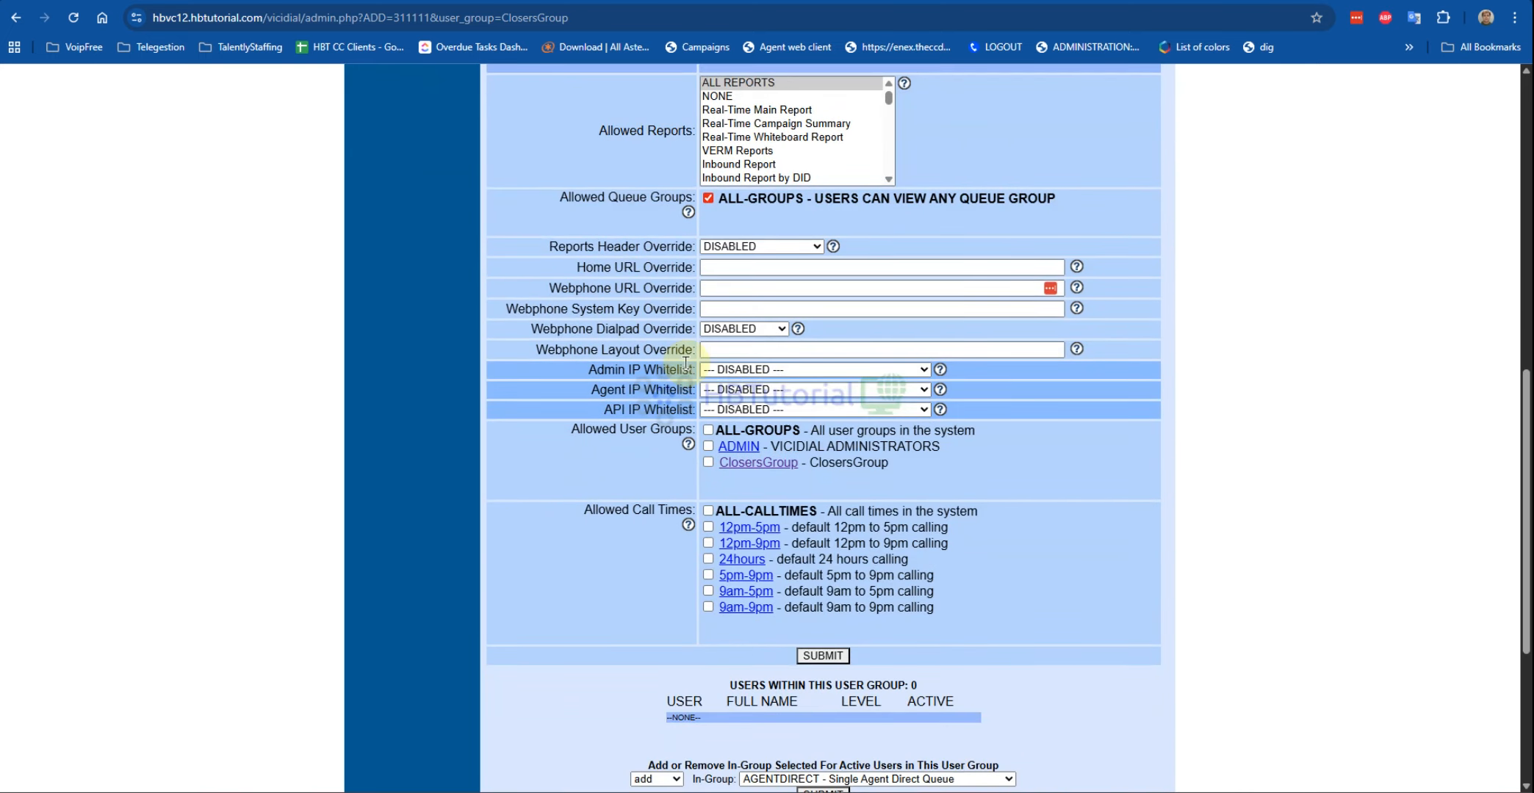
left_click(708, 431)
left_click(708, 512)
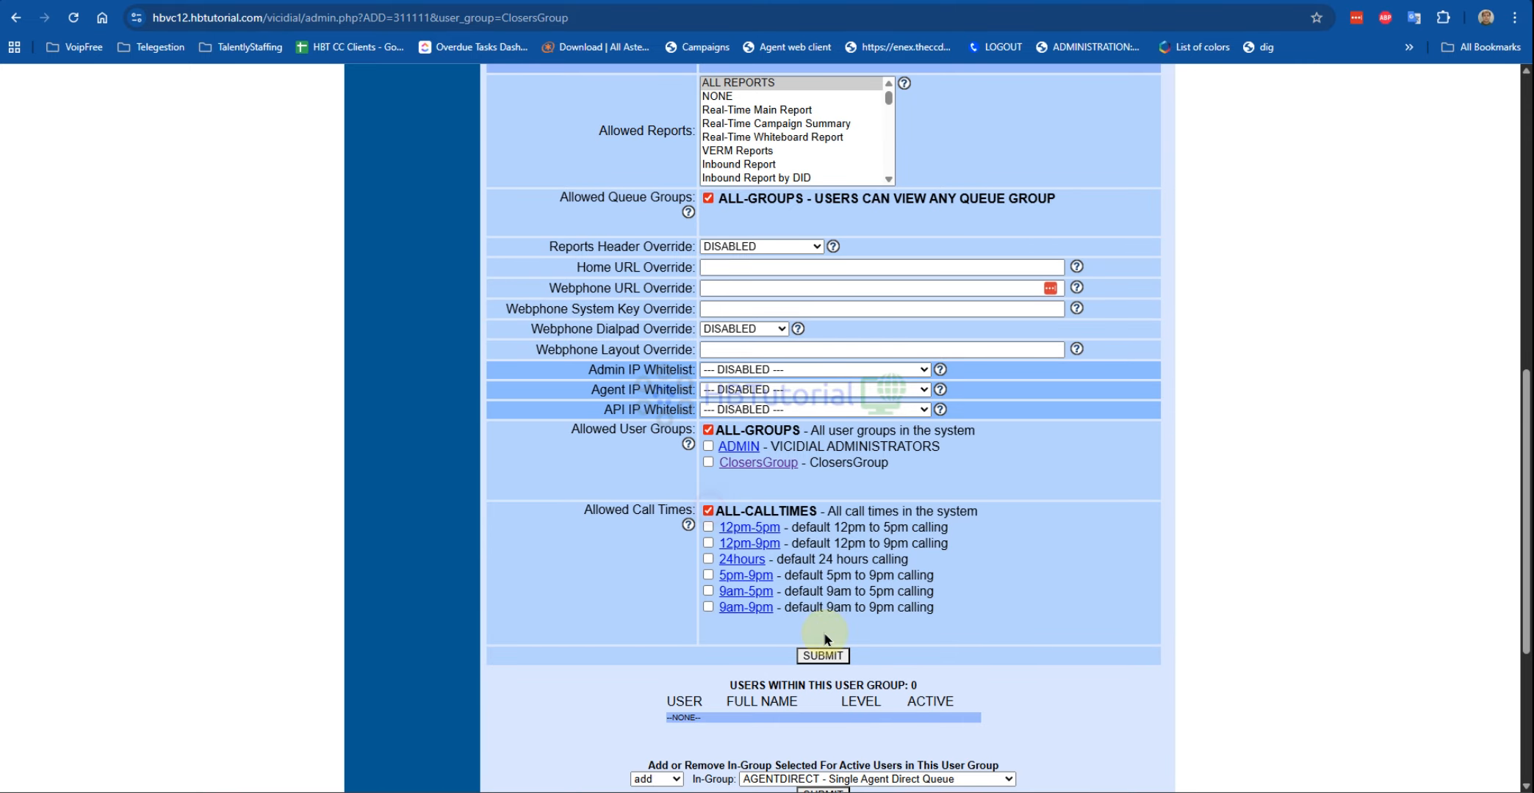
left_click(823, 655)
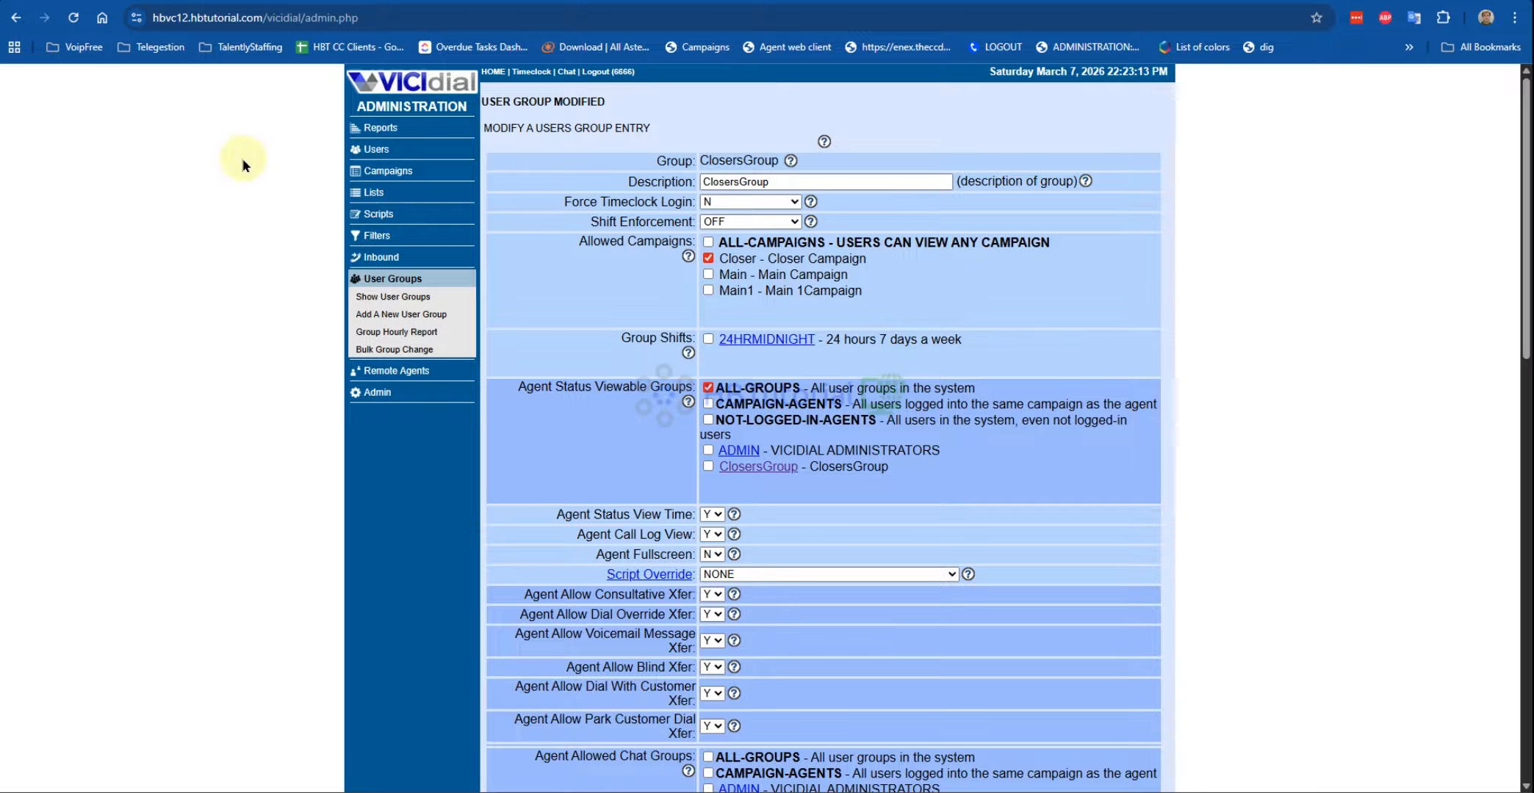
left_click(384, 171)
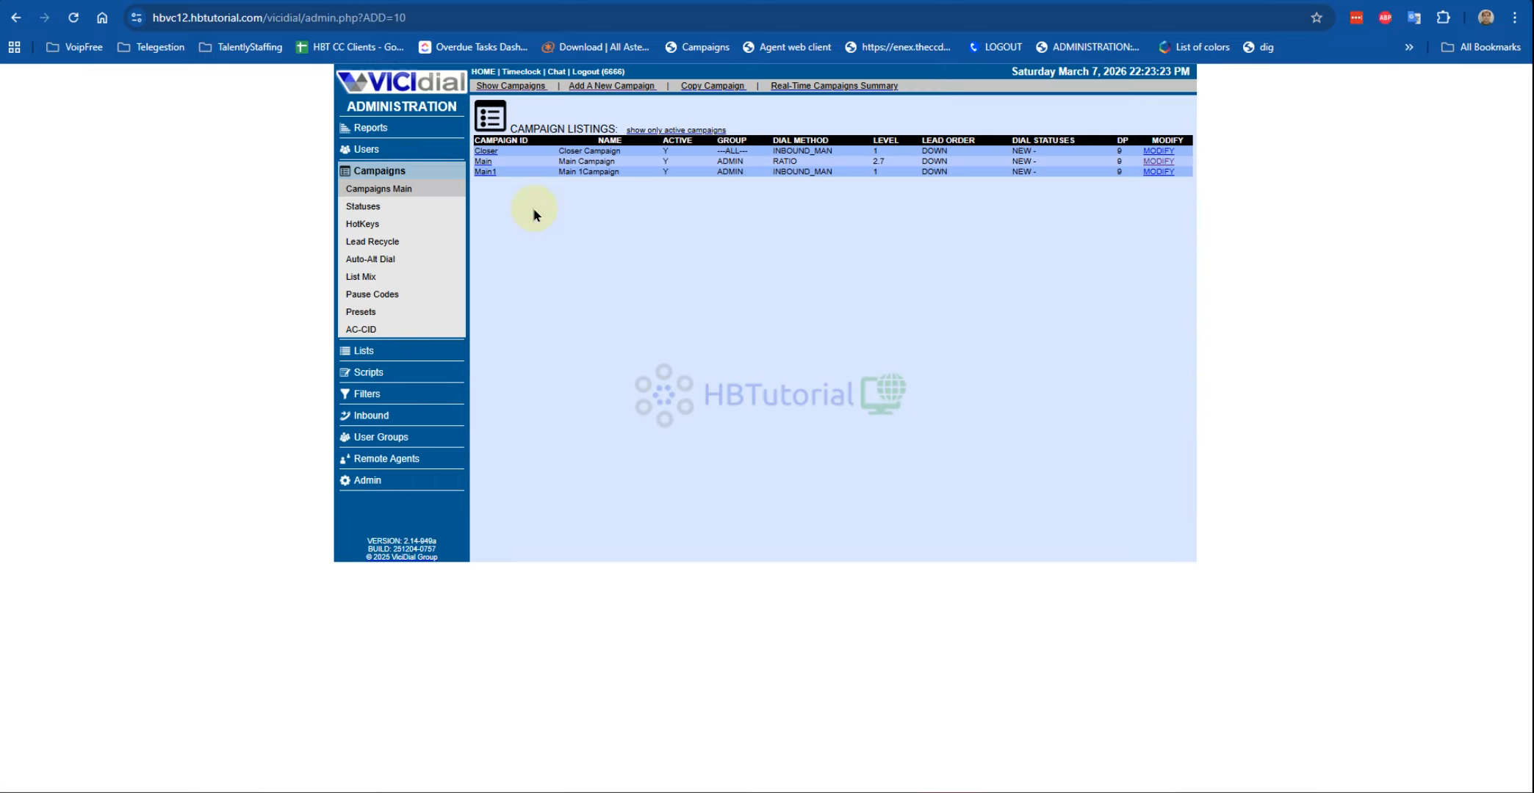
Step: In the Closer campaign's Detail View, set Admin User Group to ClosersGroup and submit
left_click(599, 152)
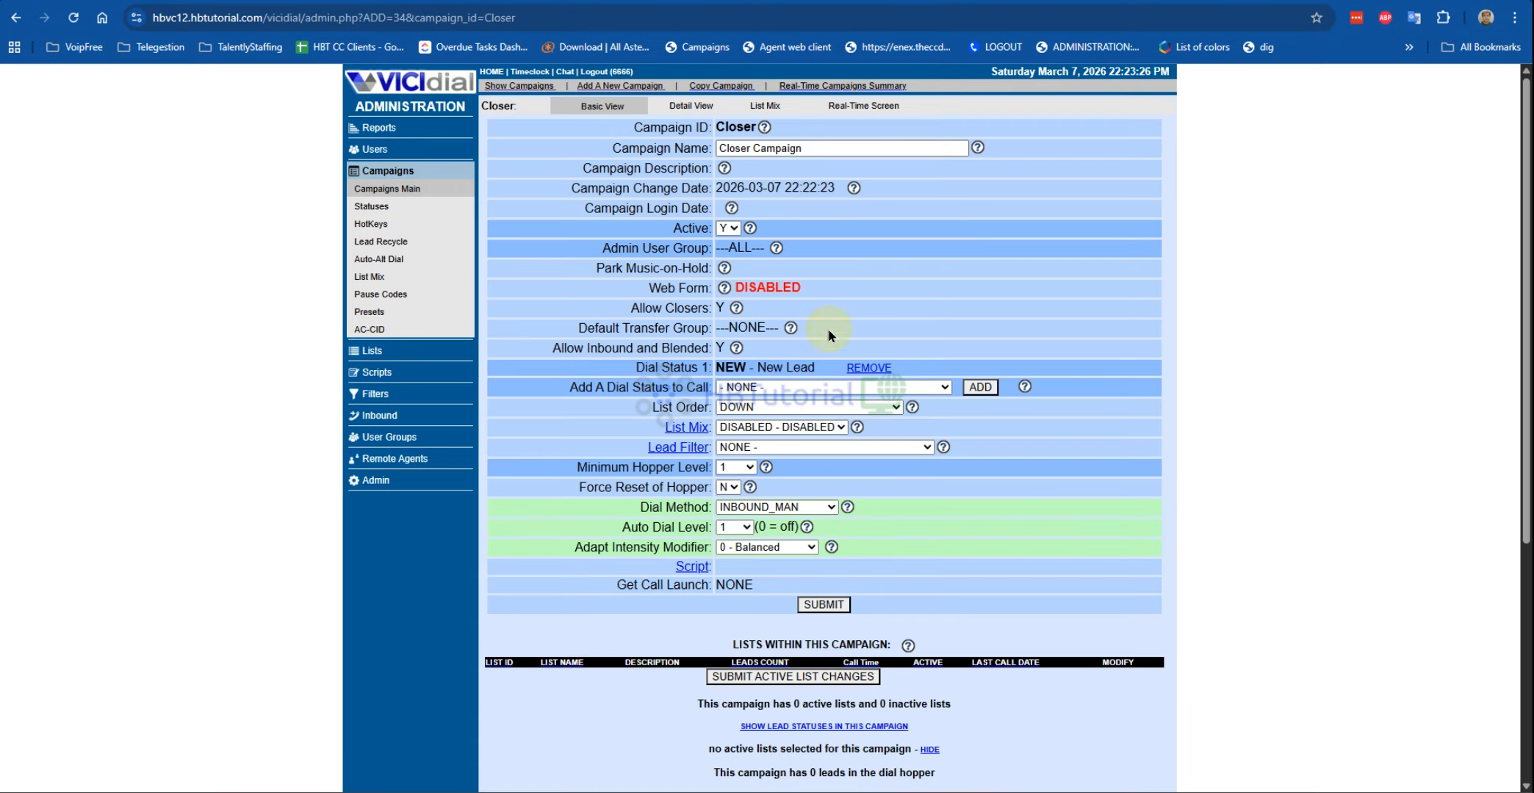
left_click(687, 105)
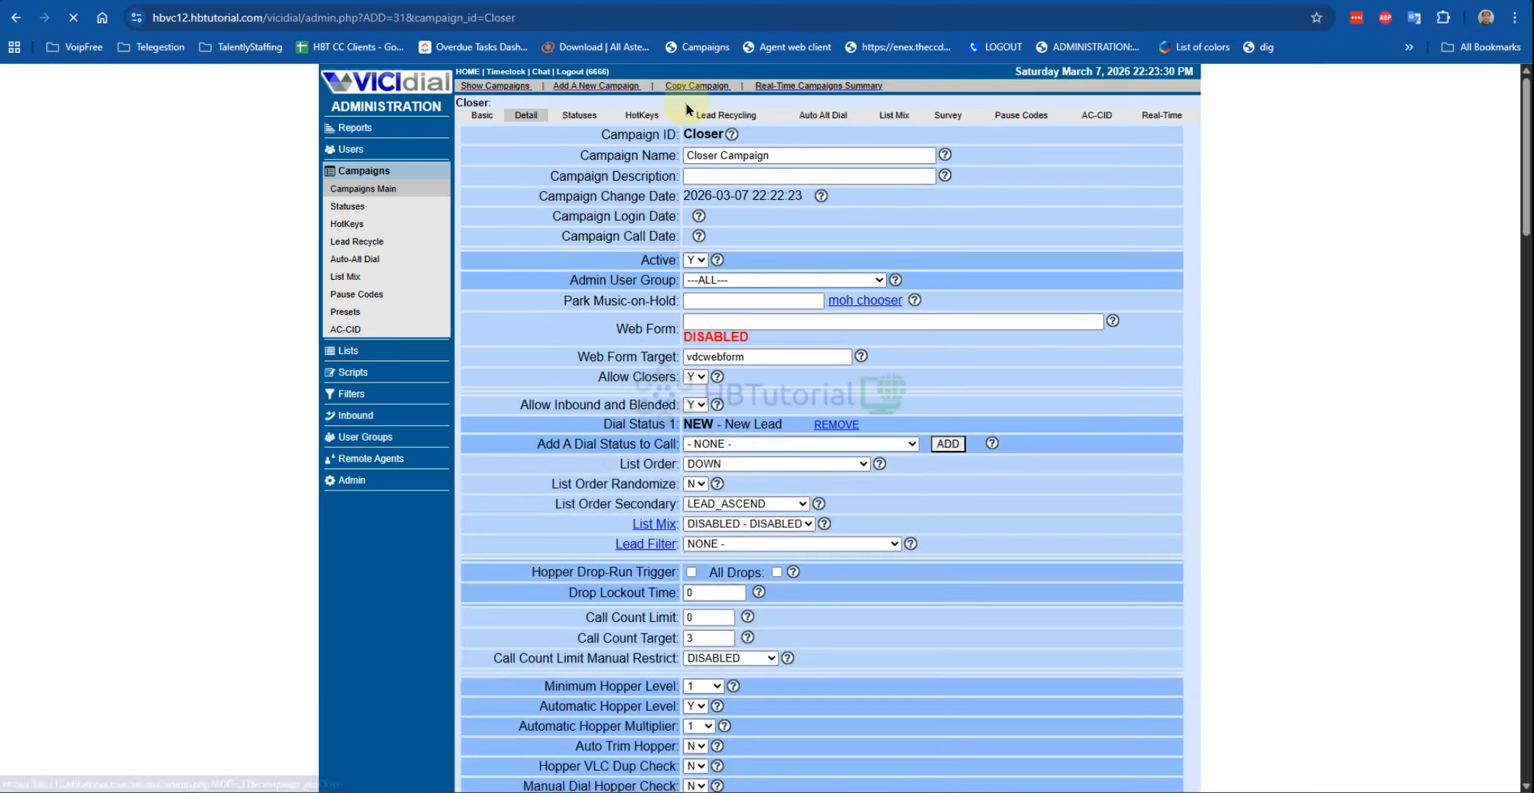
left_click(778, 281)
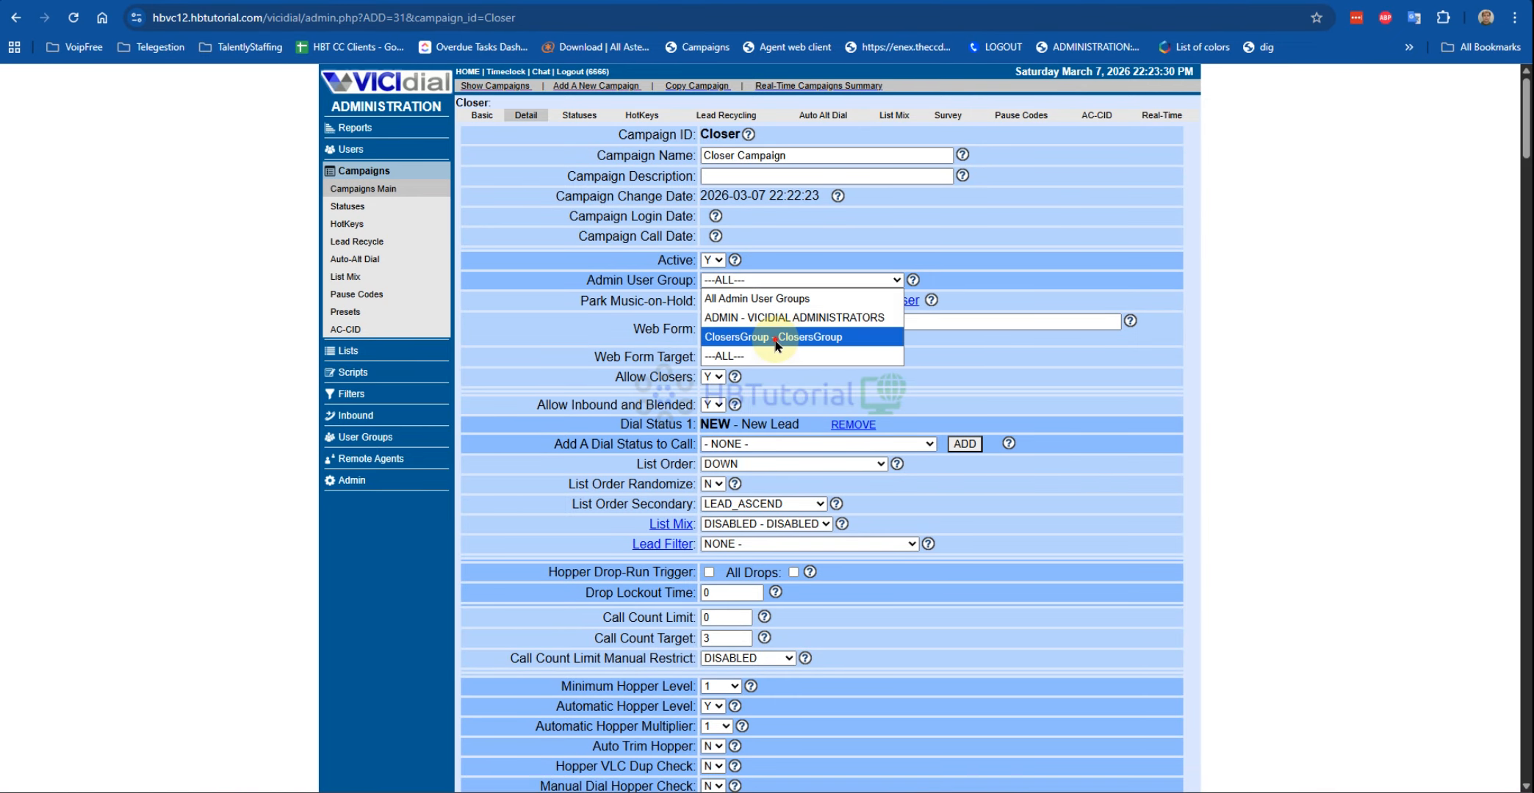
left_click(784, 338)
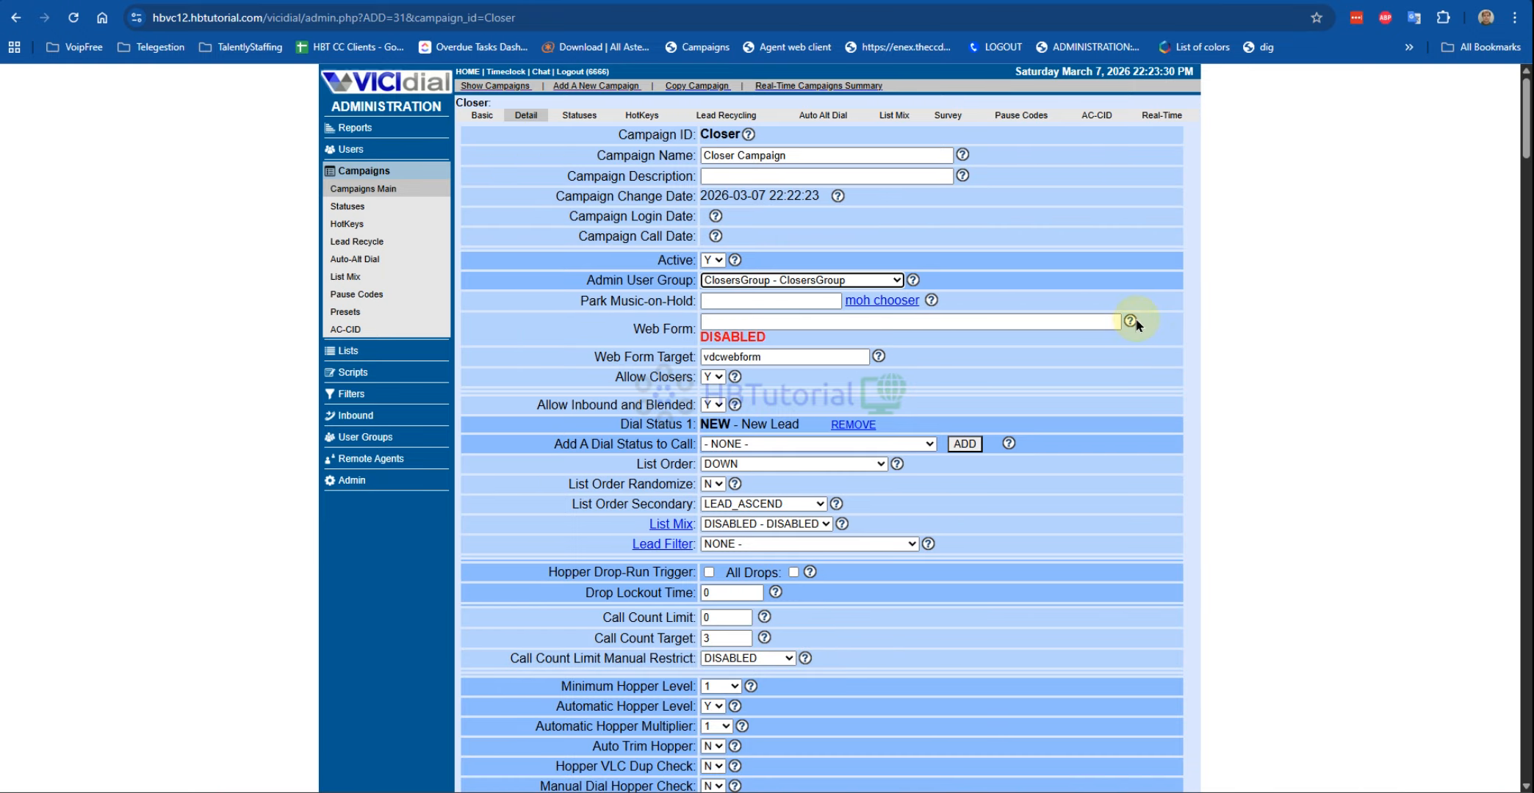
left_click(780, 321)
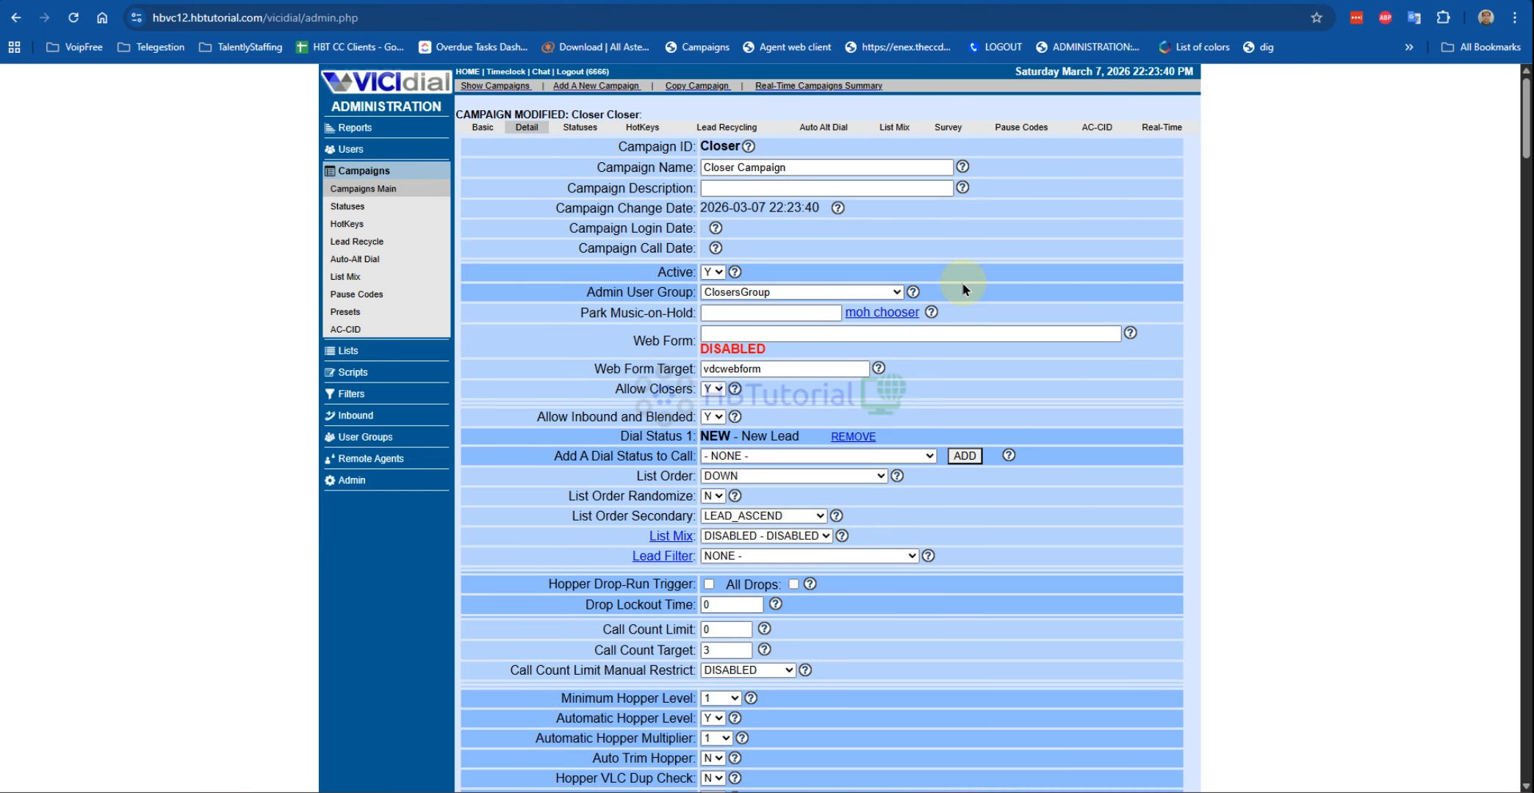
Step: Open the Users section in a new browser tab and switch to it
right_click(342, 147)
left_click(385, 169)
key("ctrl+Tab")
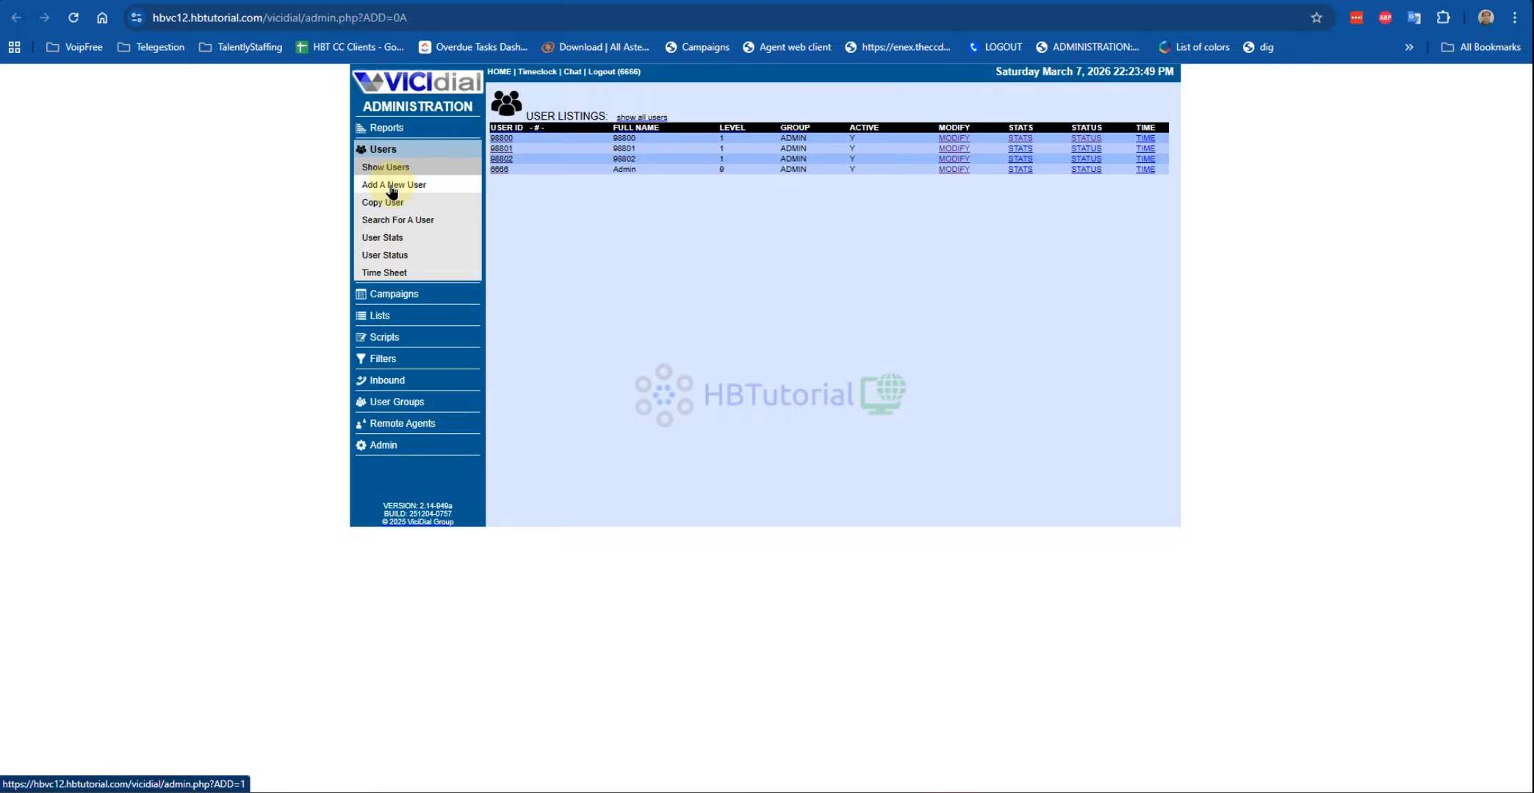
Step: Start a new user, entering the user number and copying it into the password
left_click(391, 189)
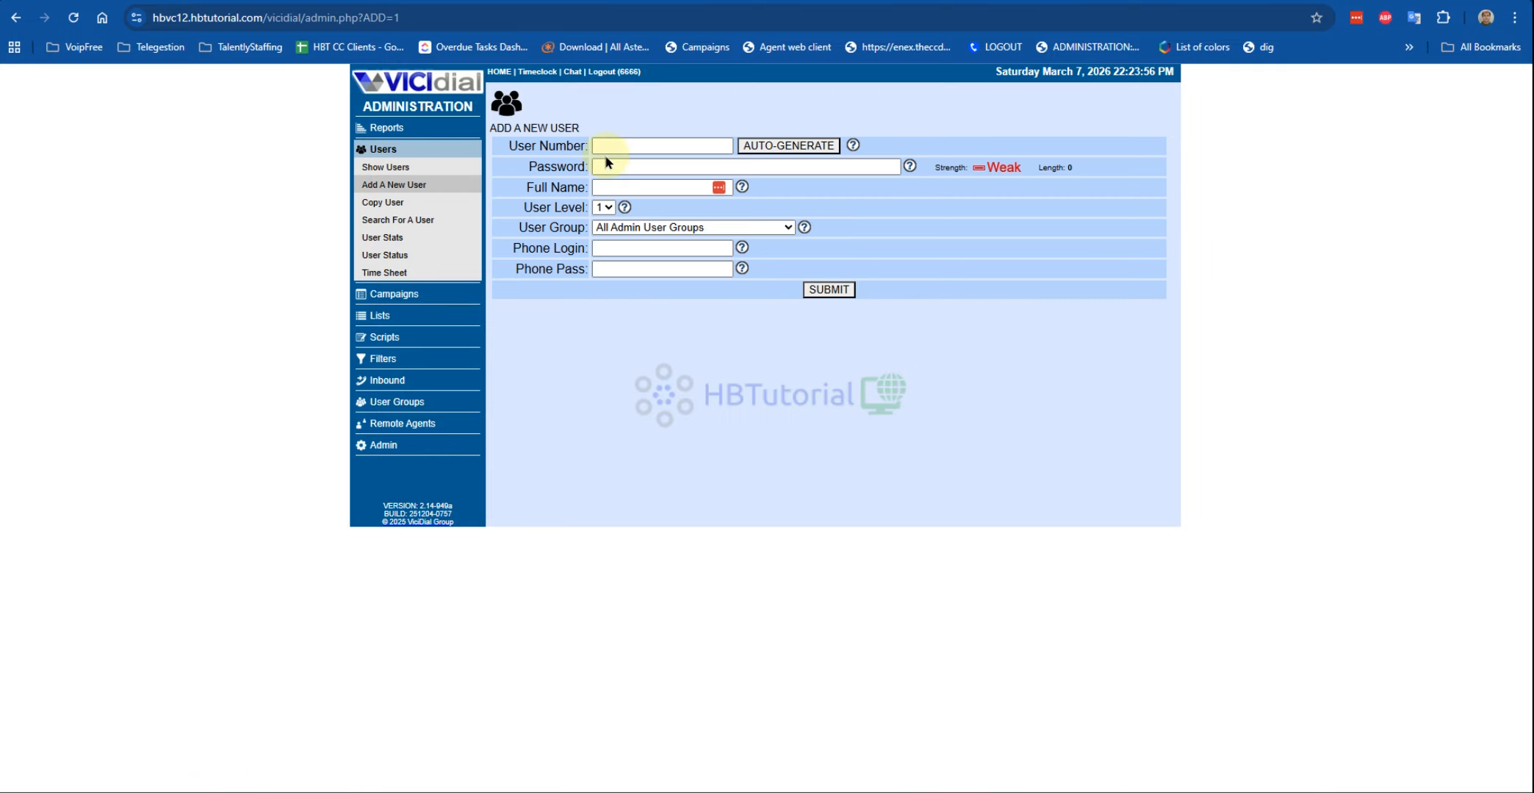
left_click(607, 146)
type("99")
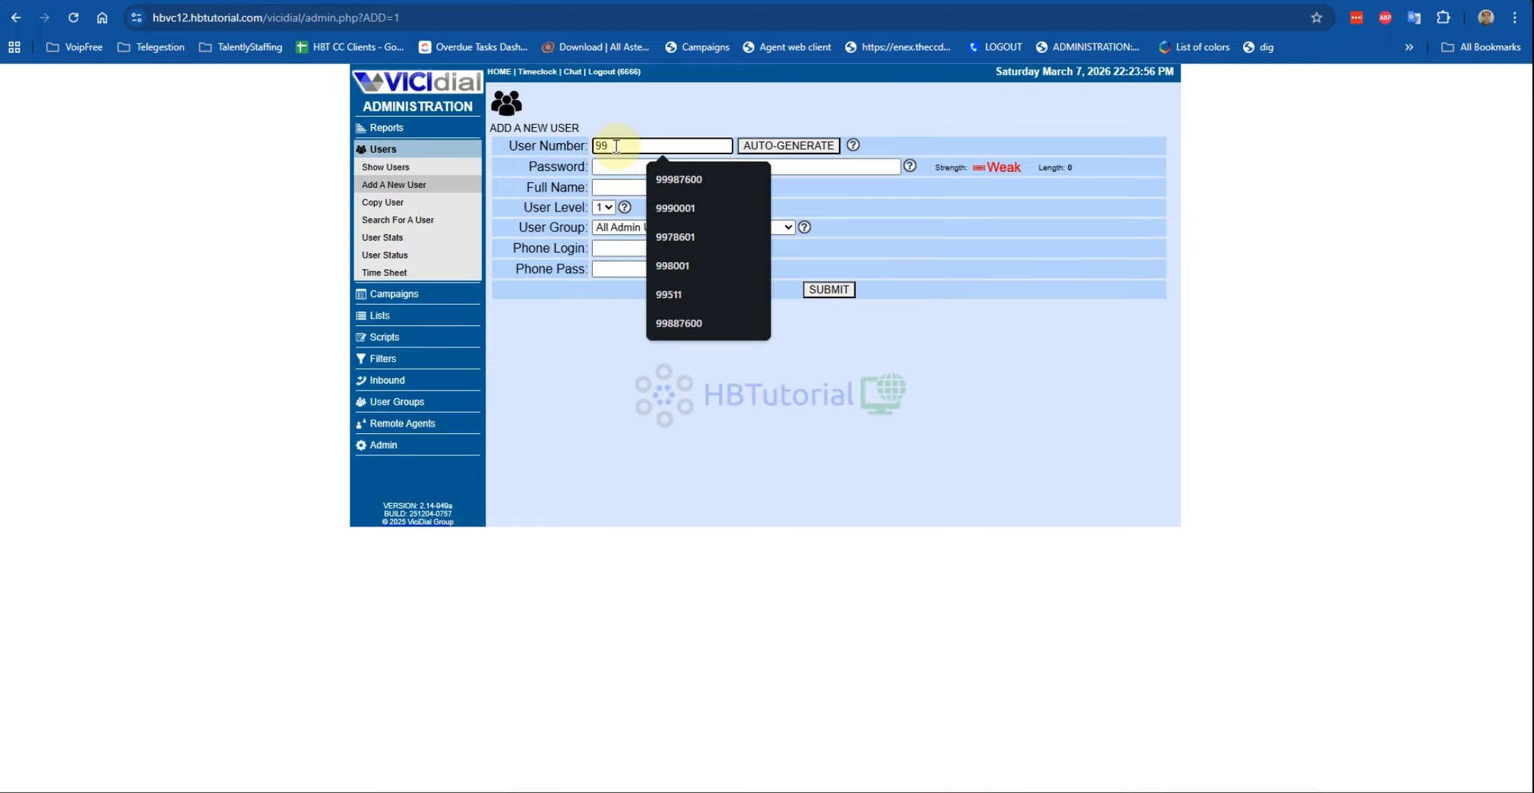
left_click(454, 185)
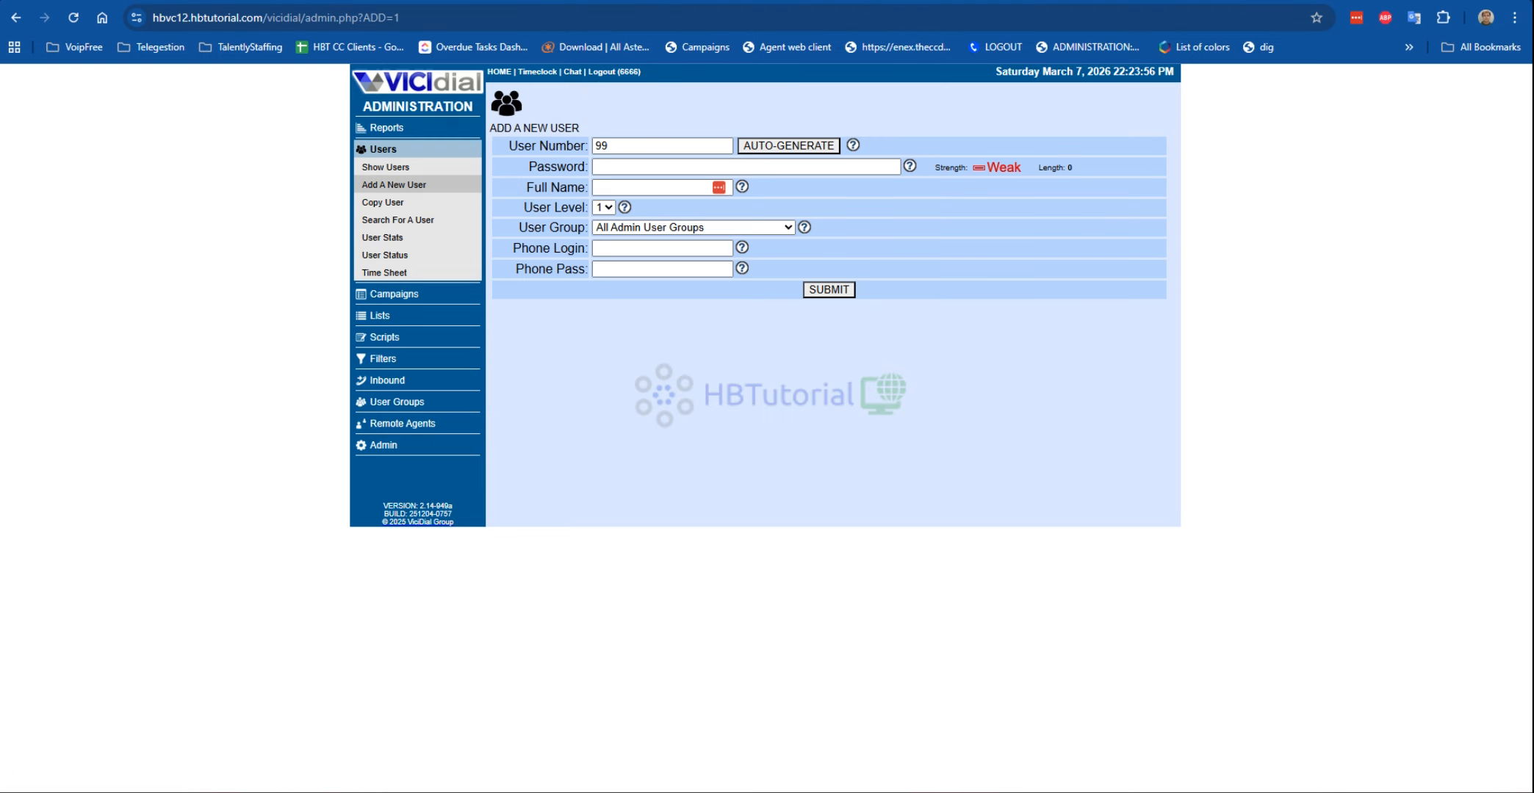
left_click(630, 141)
key("BackSpace")
type("880")
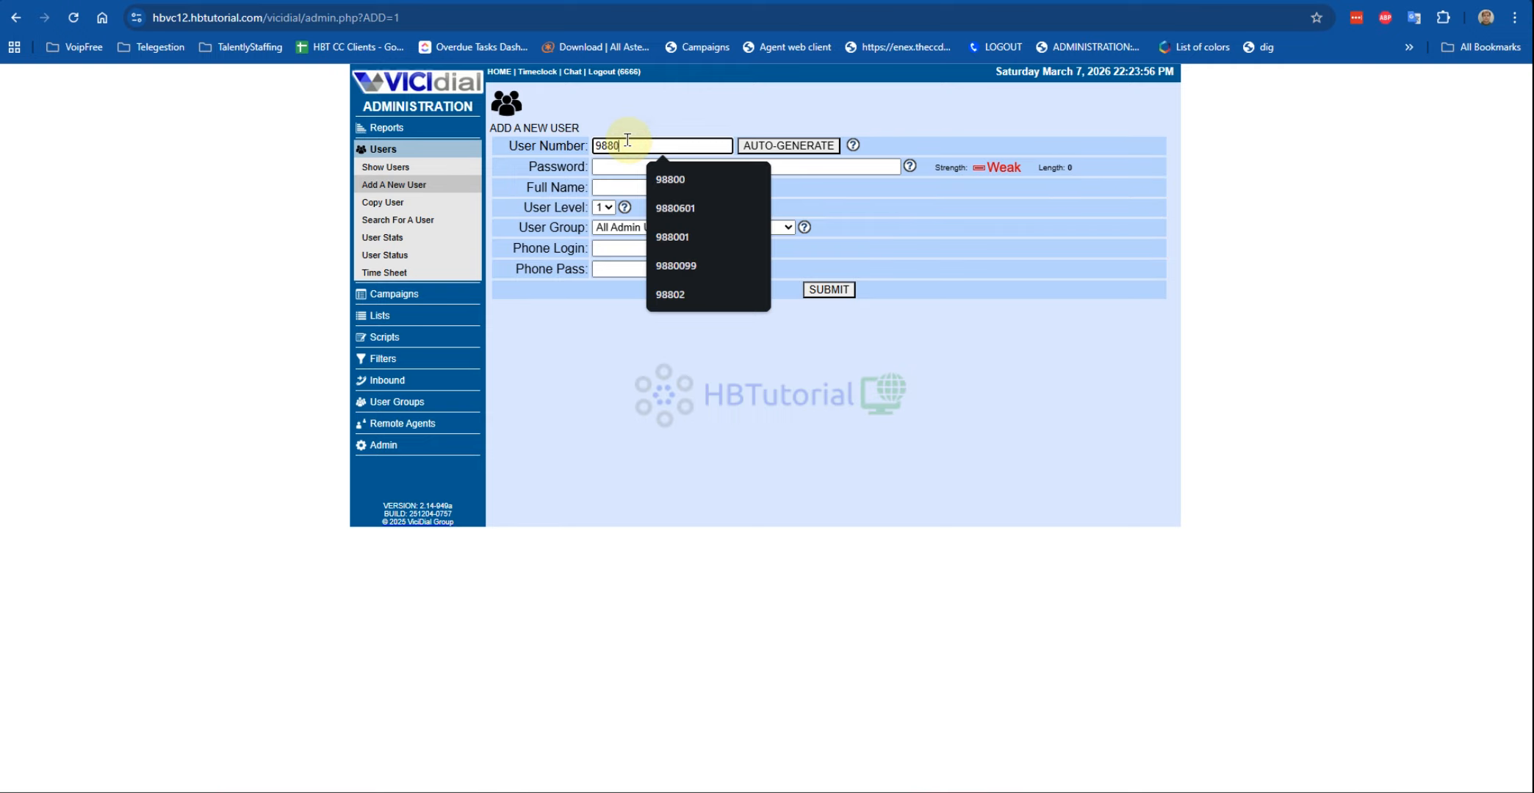
type("3")
double_click(665, 141)
key("ctrl+c")
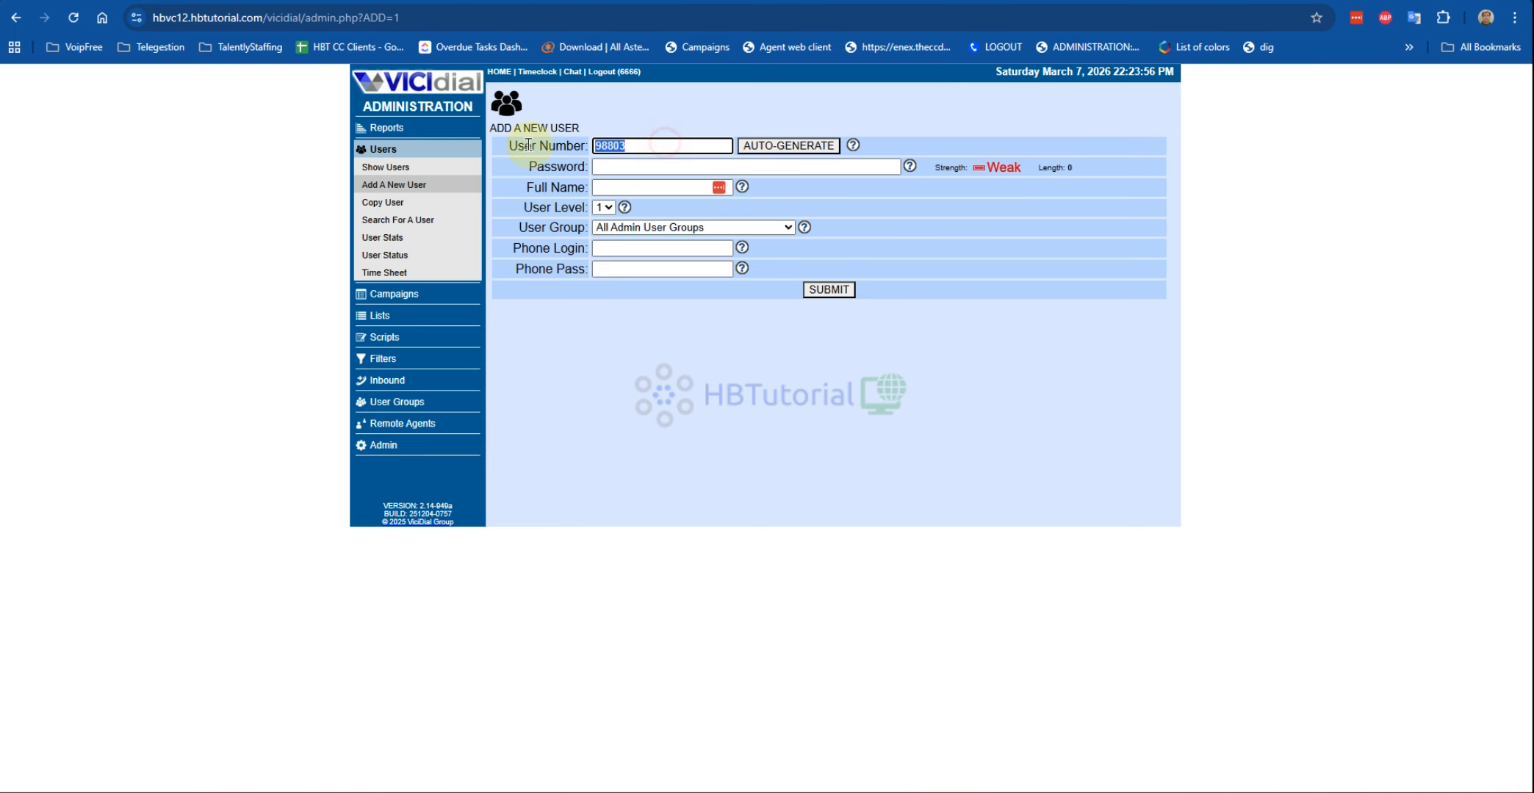
left_click(651, 166)
key("ctrl+v")
Step: Enter the agent's full name, assign user group ClosersGroup, and keep user level 1
left_click(614, 190)
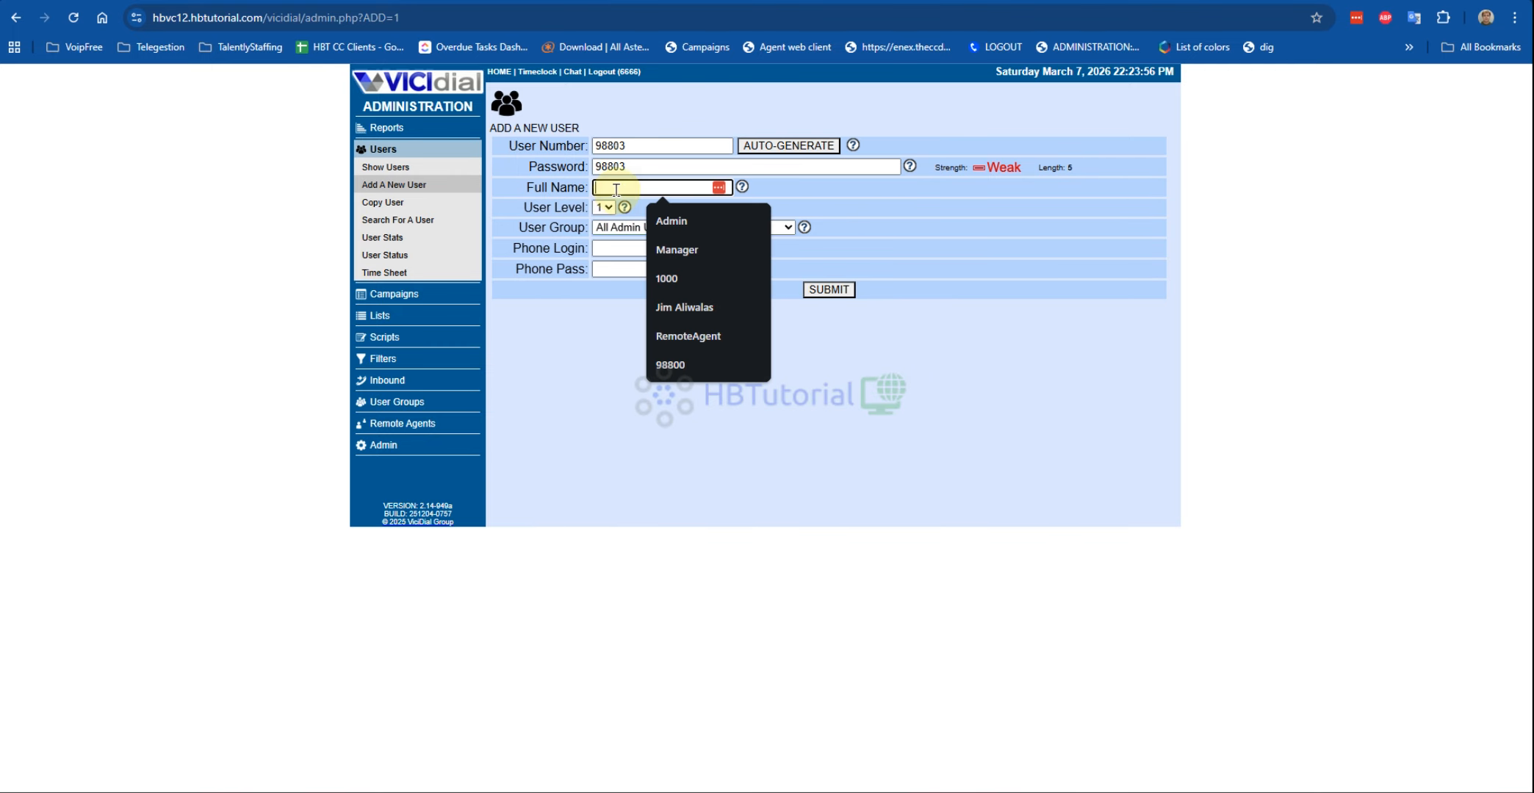
type("Jose")
key("BackSpace")
key("BackSpace")
key("BackSpace")
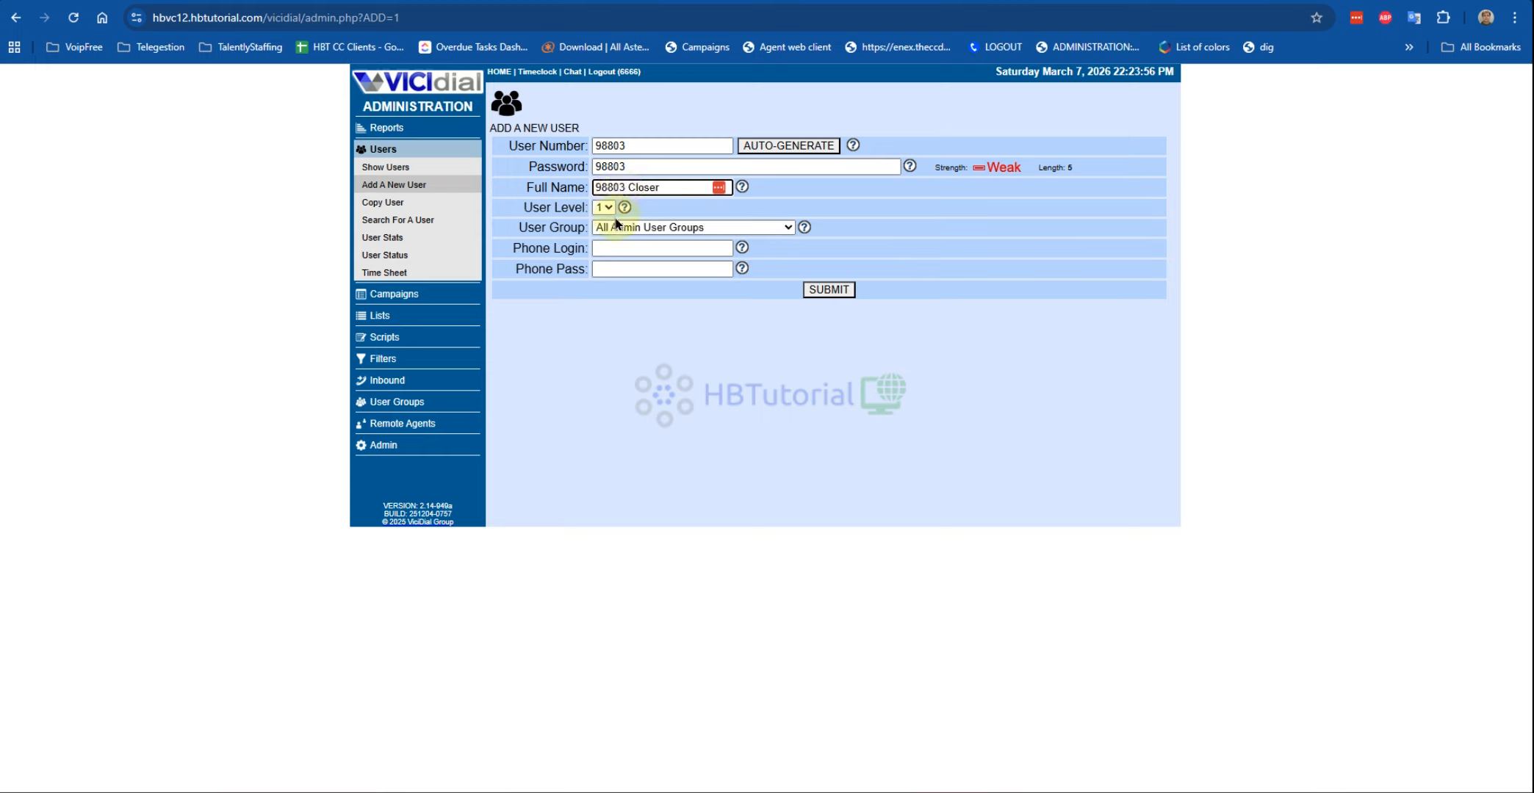
left_click(625, 230)
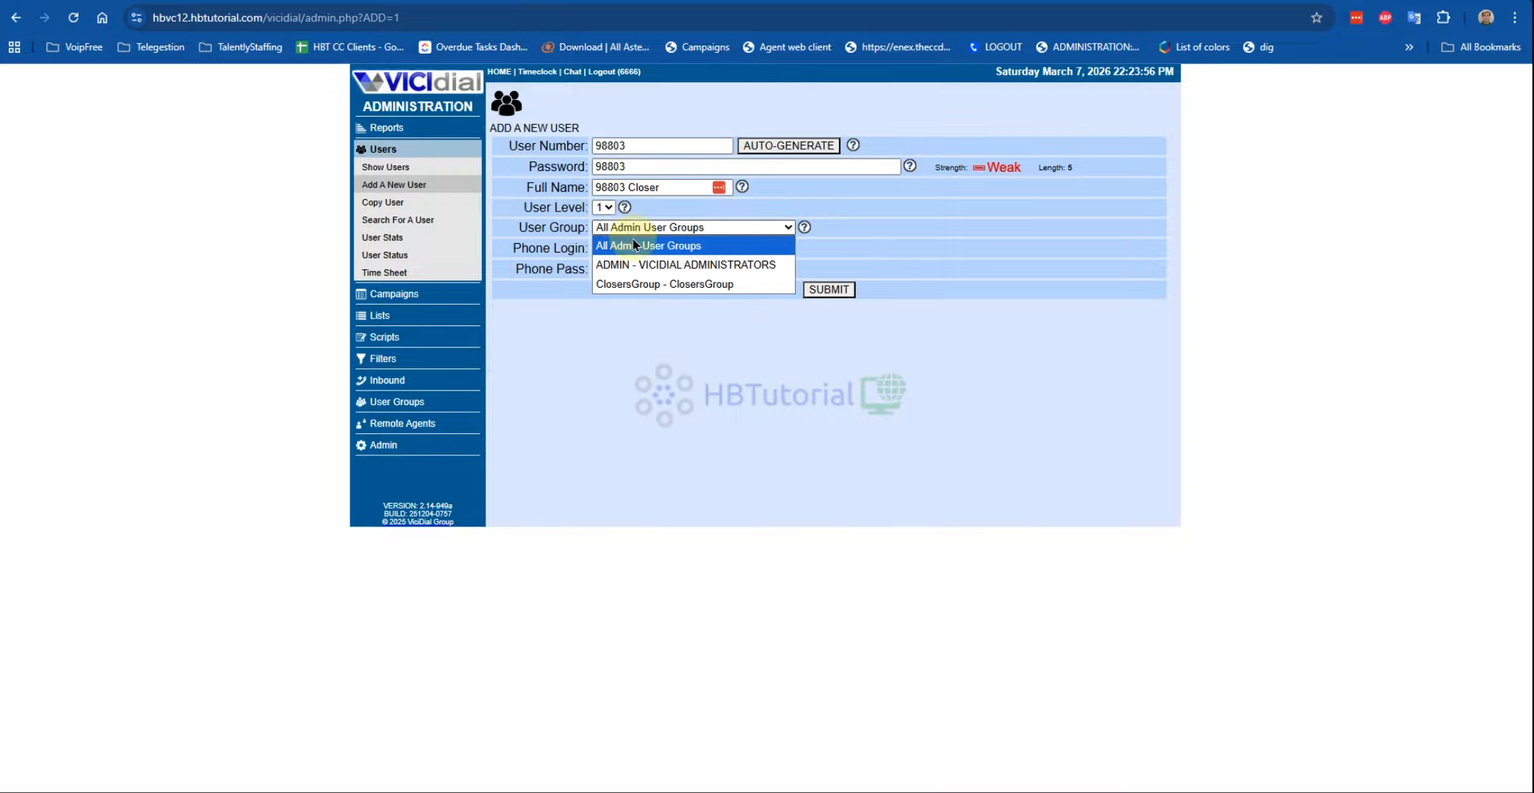
left_click(646, 286)
left_click(604, 208)
left_click(693, 338)
left_click(603, 207)
left_click(646, 316)
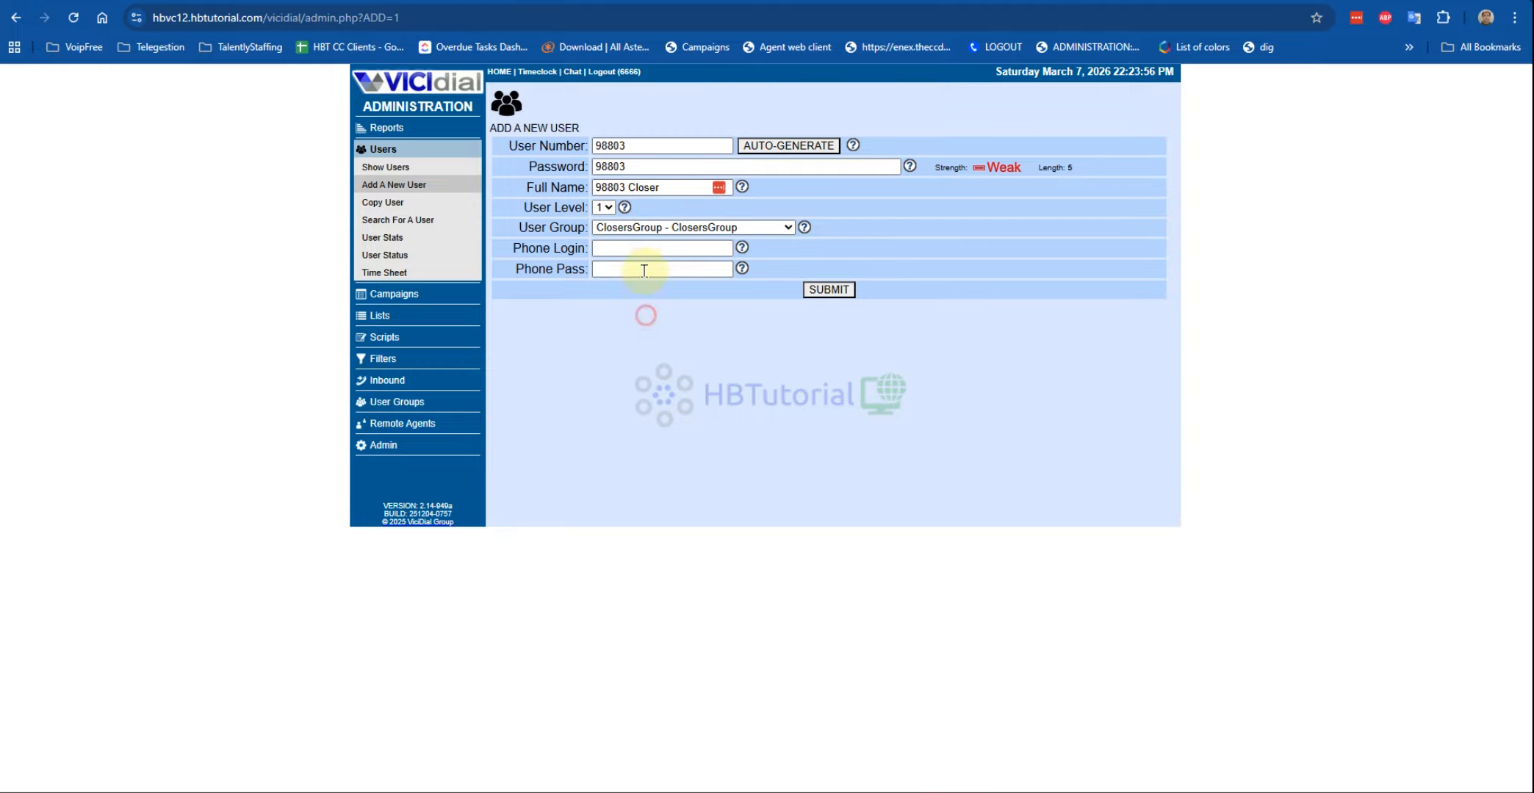
Step: Fill the phone login with the user number and enter the phone pass
left_click(632, 250)
left_click(633, 275)
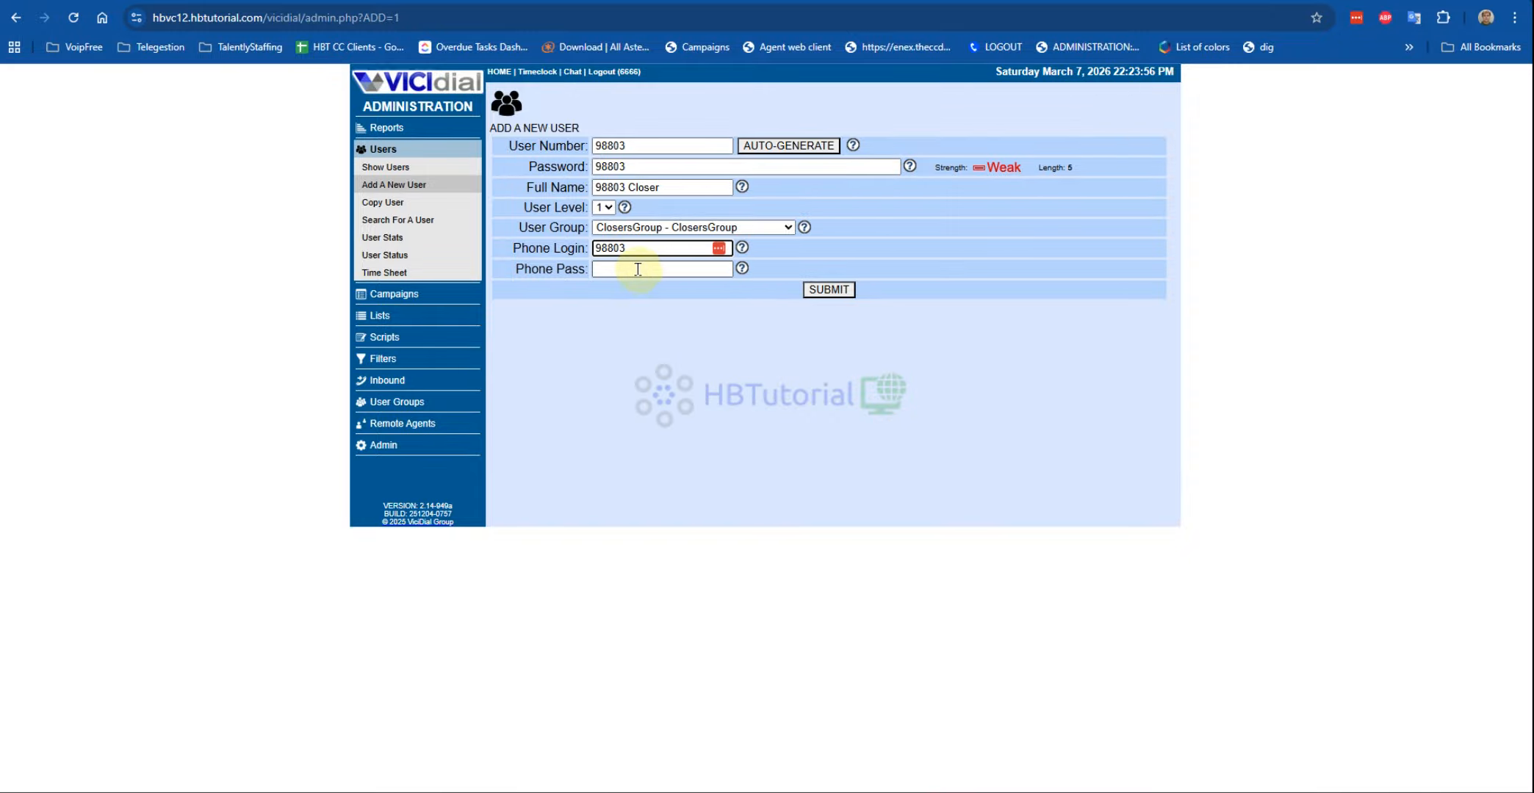
left_click(635, 271)
type("98803")
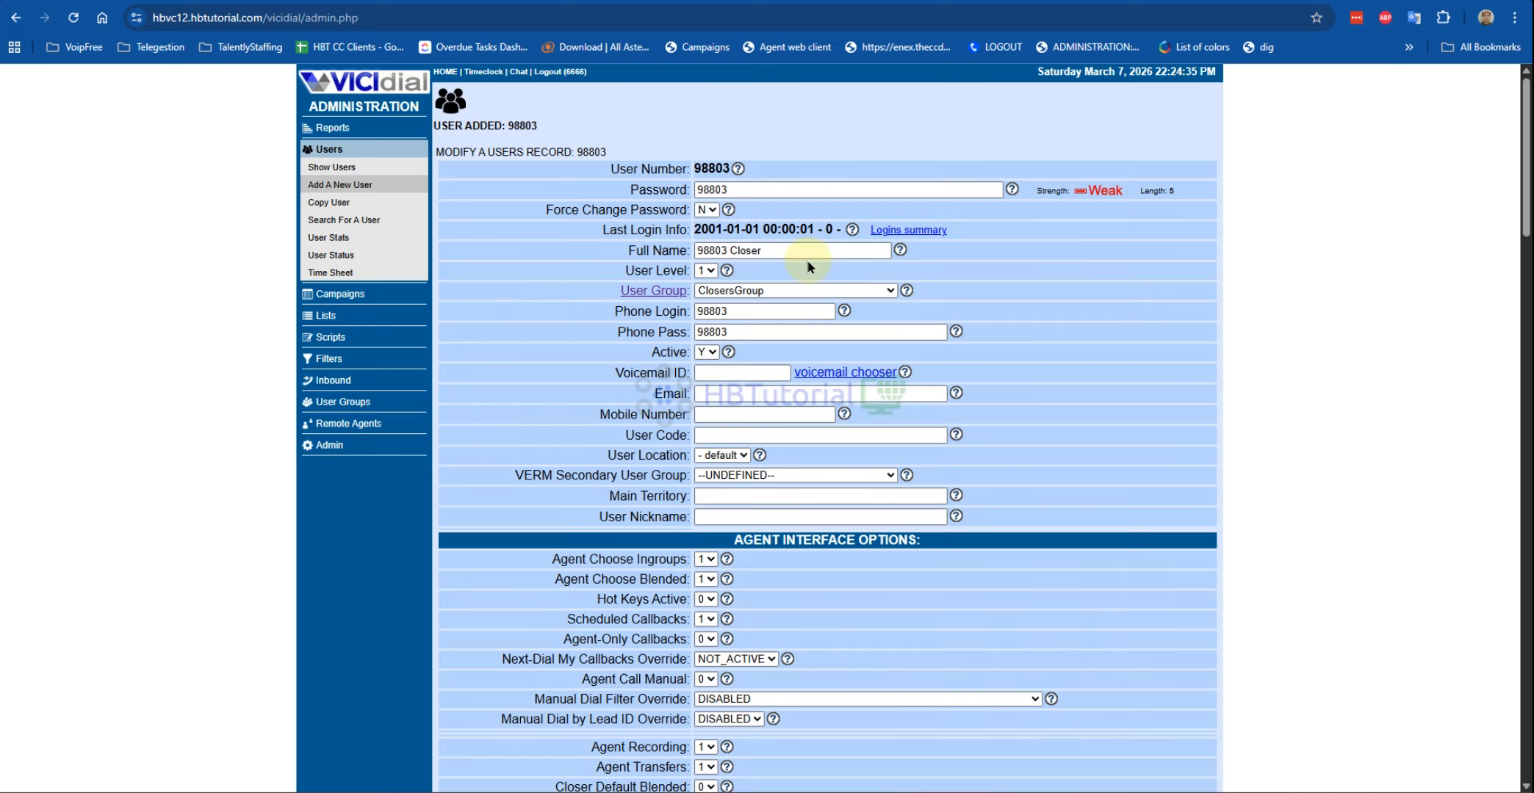
Step: Set Agent Choose Ingroups and Agent Choose Blended to 0
scroll(740, 285, "down", 4)
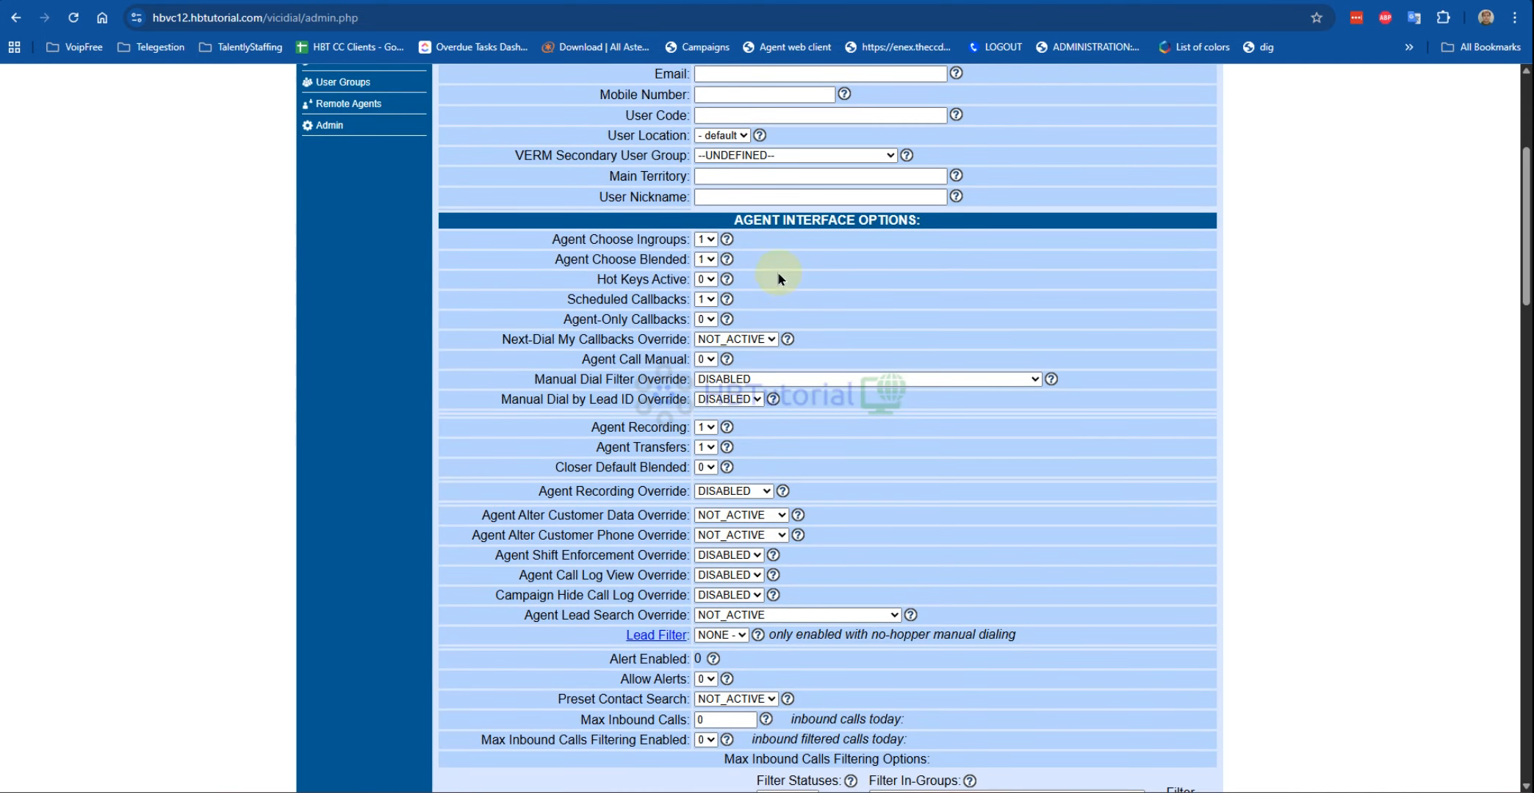
left_click_drag(562, 240, 659, 241)
left_click(479, 278)
left_click_drag(553, 240, 673, 255)
left_click(705, 239)
left_click(707, 263)
left_click(797, 263)
left_click(705, 259)
left_click(707, 283)
Step: Turn on Agent-Only Callbacks and allow Agent Call Manual
scroll(656, 280, "down", 3)
left_click_drag(563, 213, 654, 215)
left_click(710, 218)
left_click(706, 236)
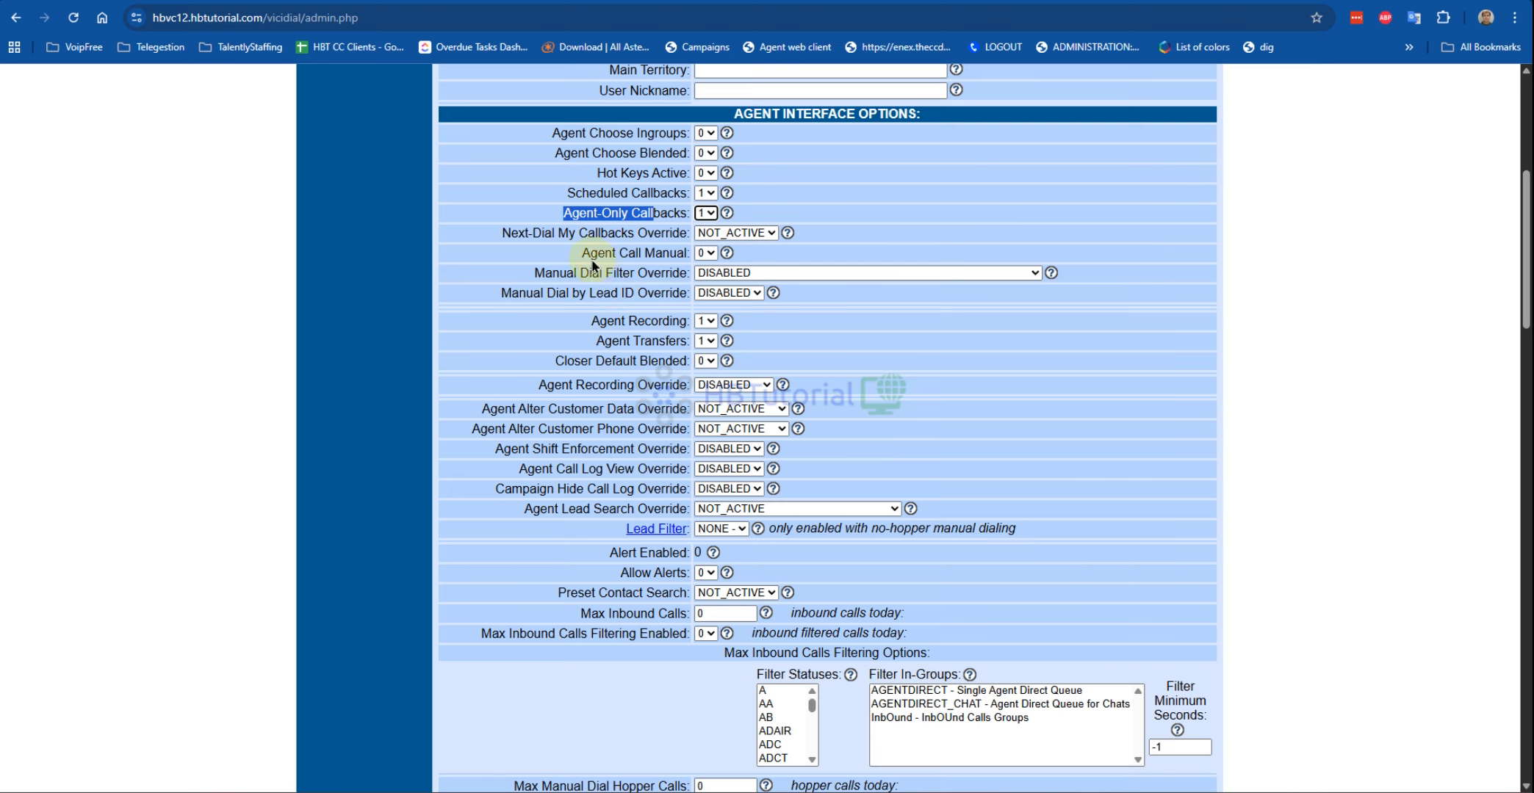
left_click_drag(590, 253, 662, 254)
left_click(705, 253)
left_click(704, 278)
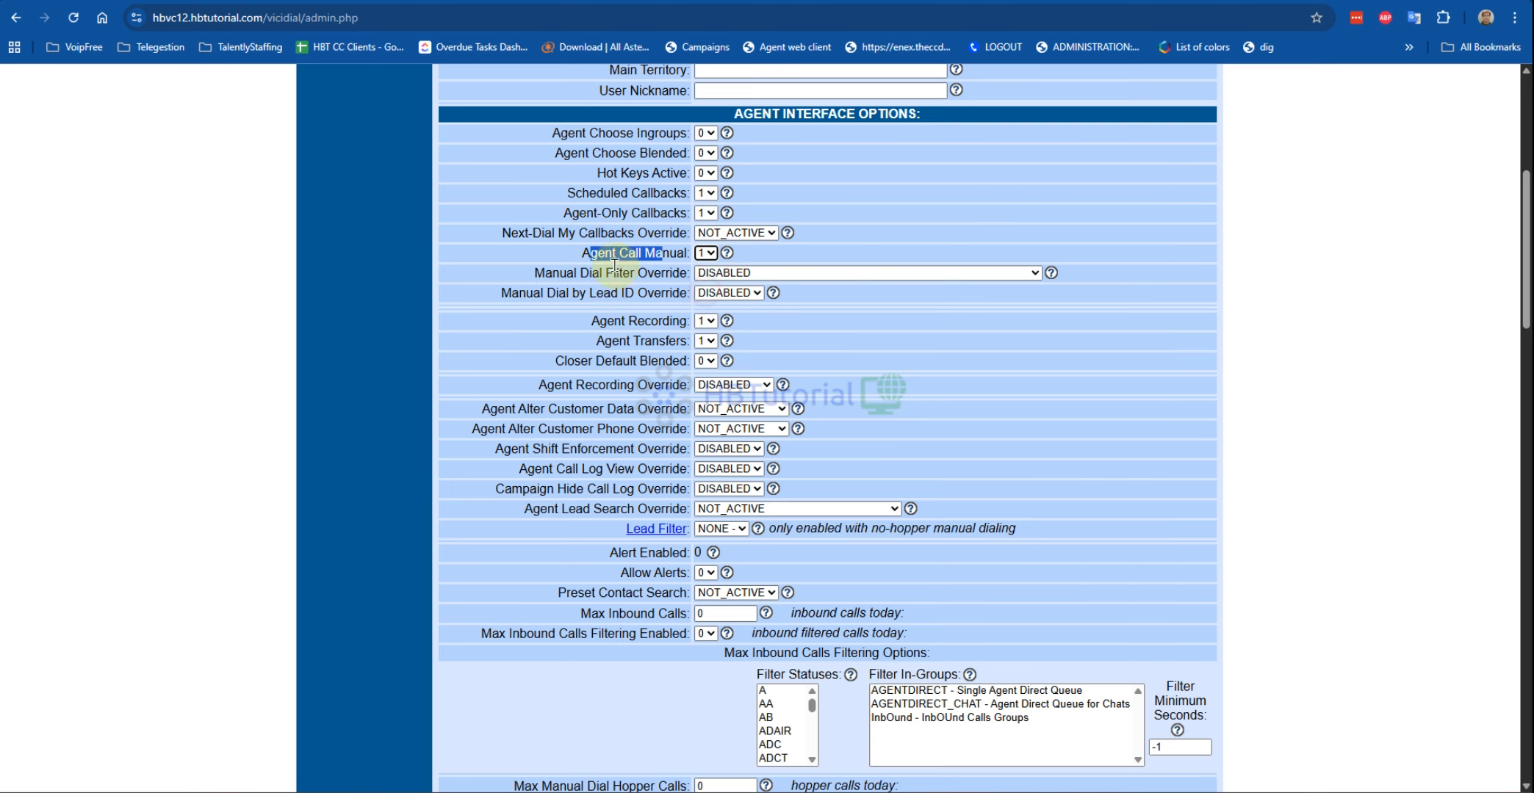
left_click(901, 349)
Step: Check the Closer Default Blended help, then submit the user and scroll back up
scroll(900, 347, "down", 2)
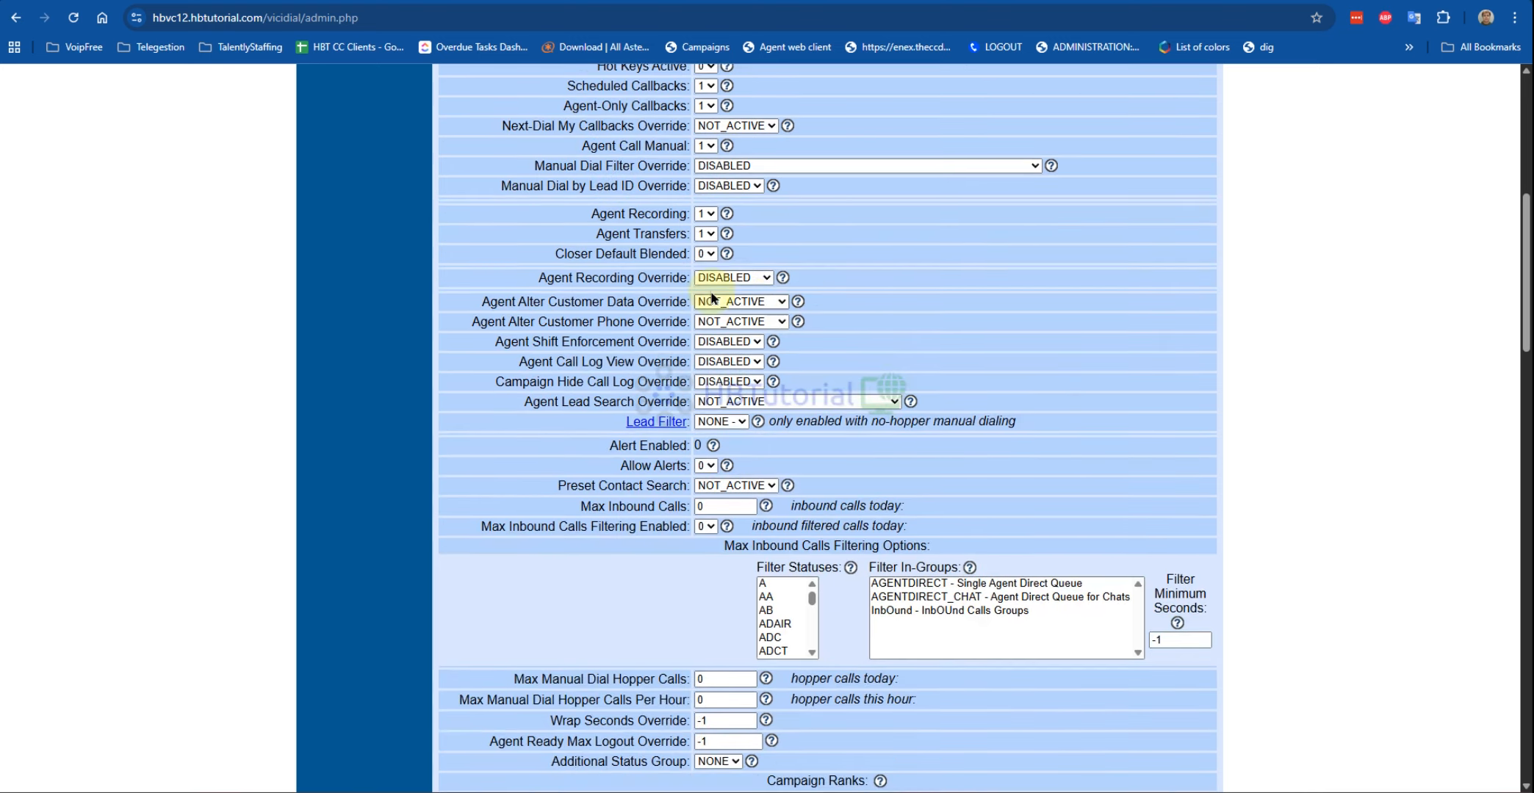
left_click_drag(555, 255, 728, 269)
left_click(726, 253)
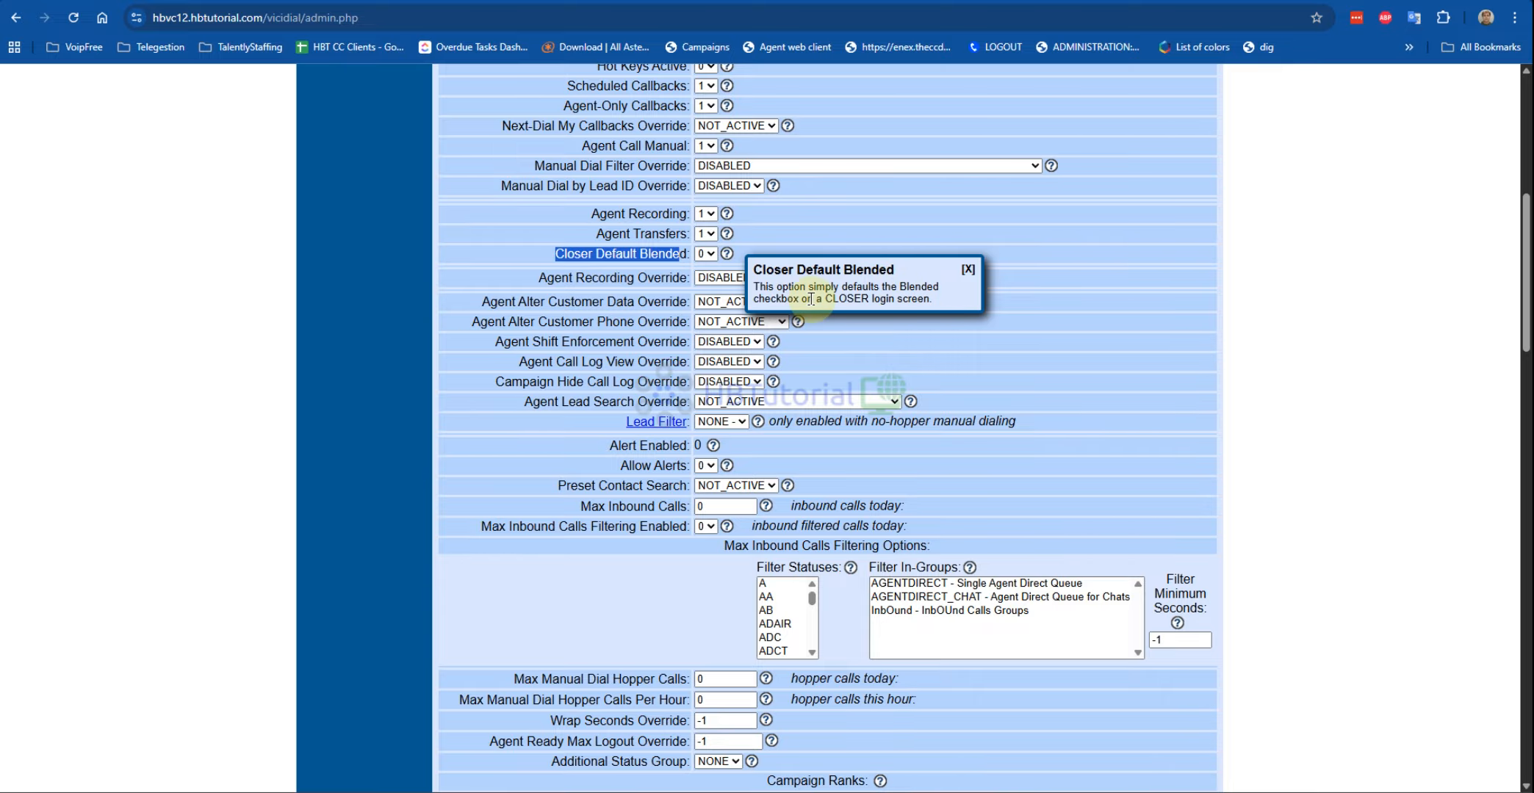
left_click(968, 269)
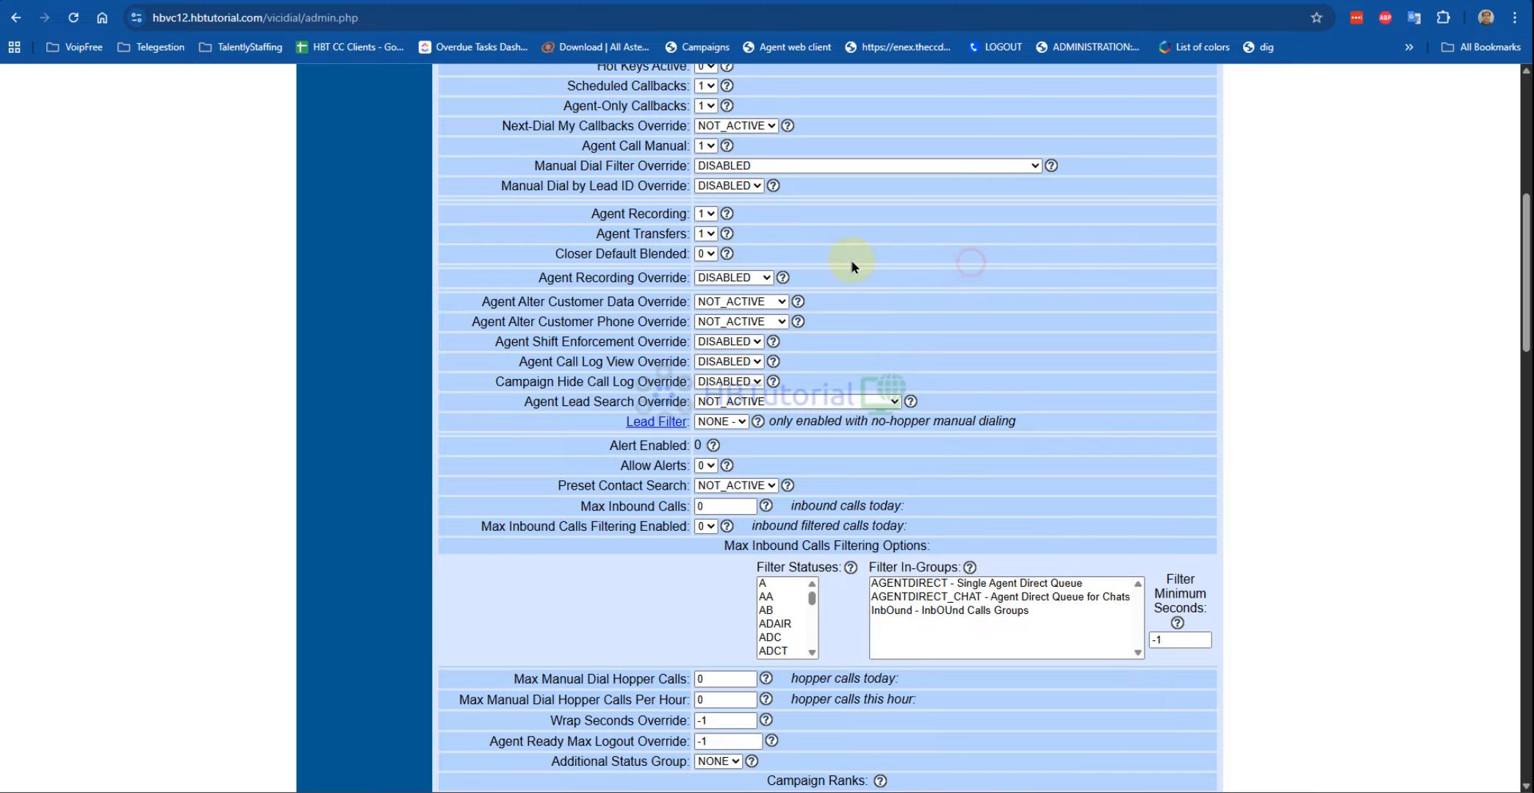
scroll(902, 283, "down", 20)
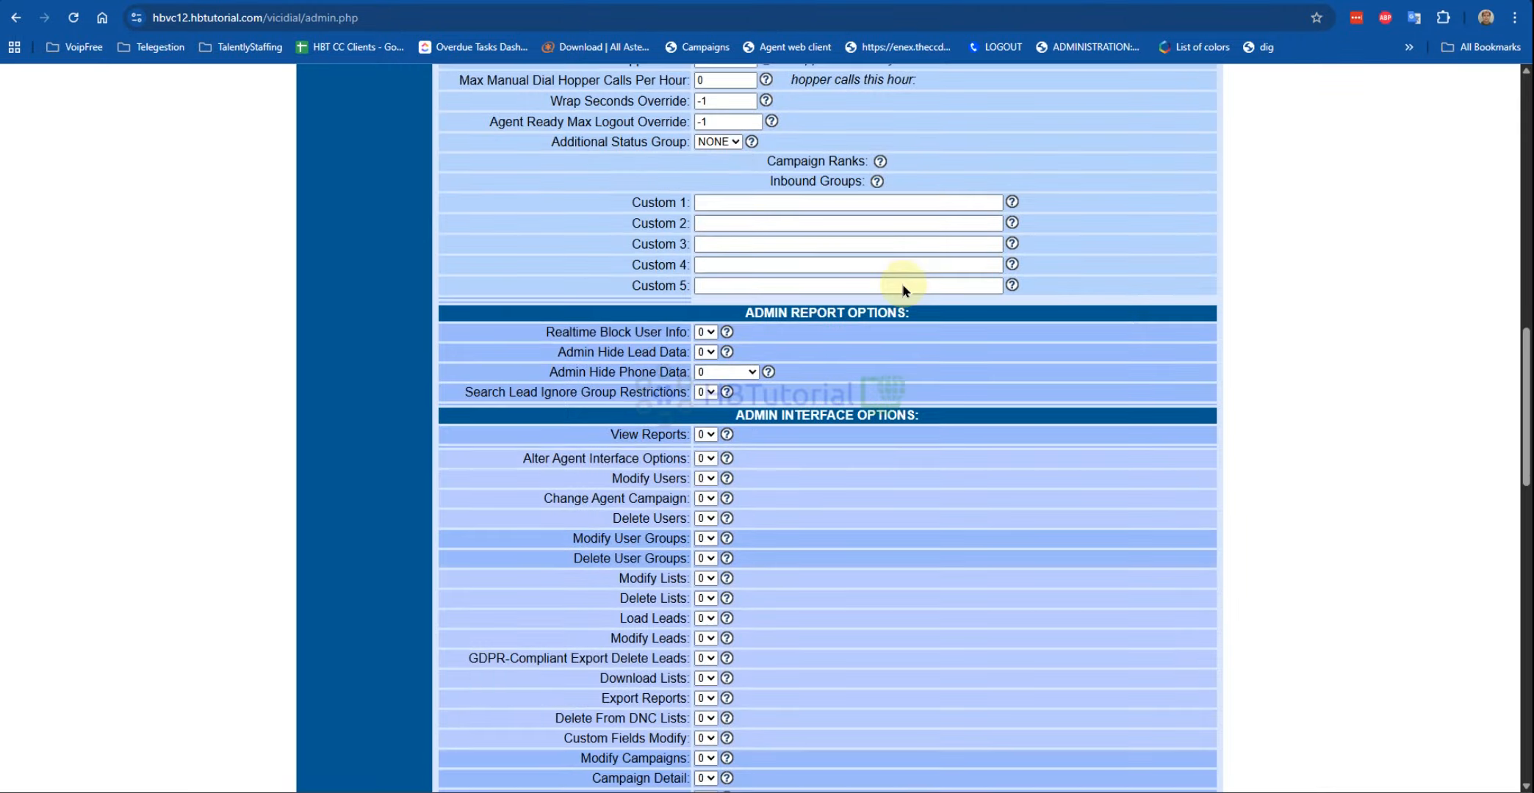
scroll(885, 467, "down", 5)
left_click(827, 541)
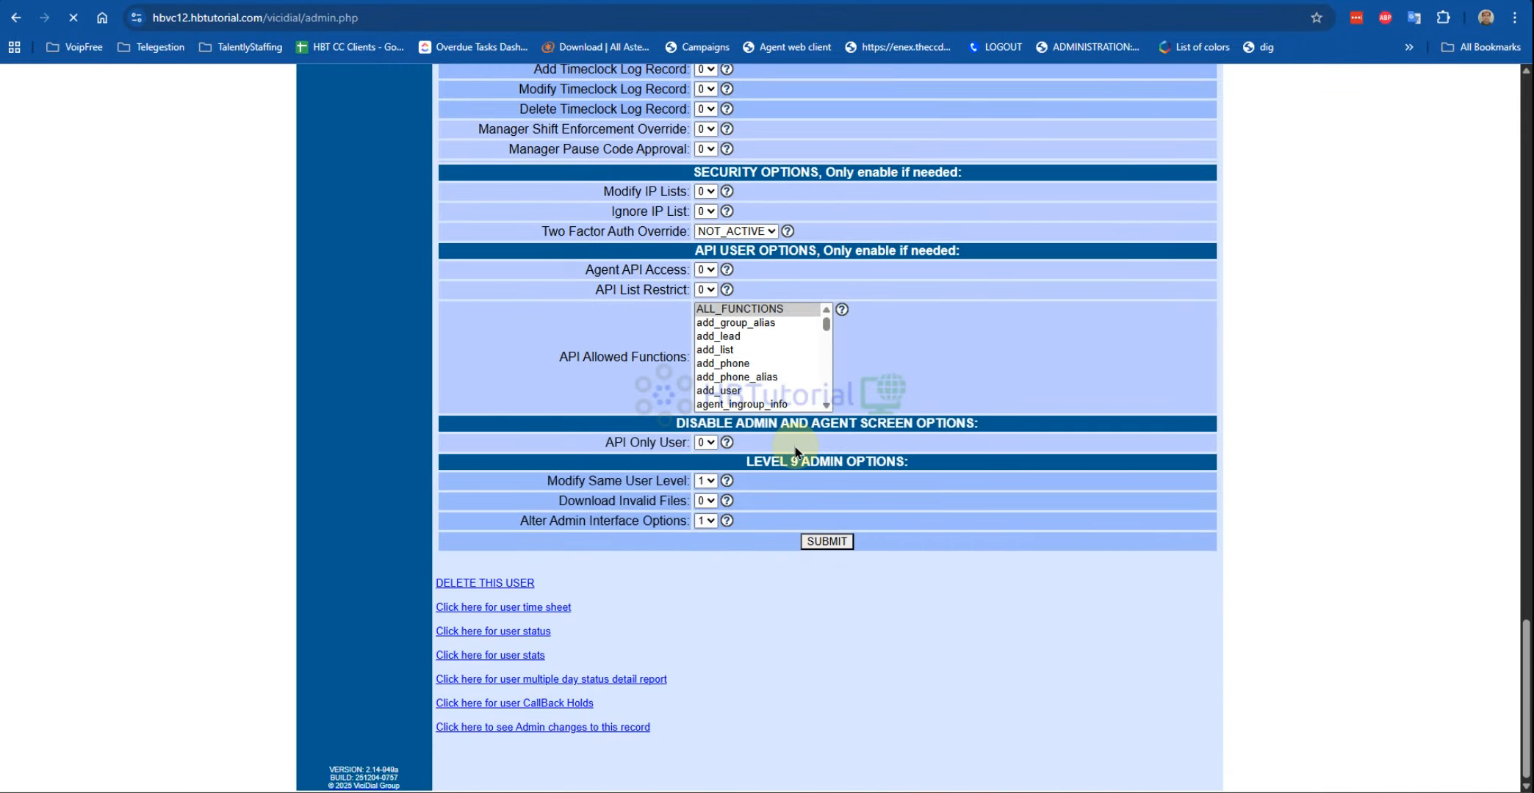
scroll(559, 338, "down", 15)
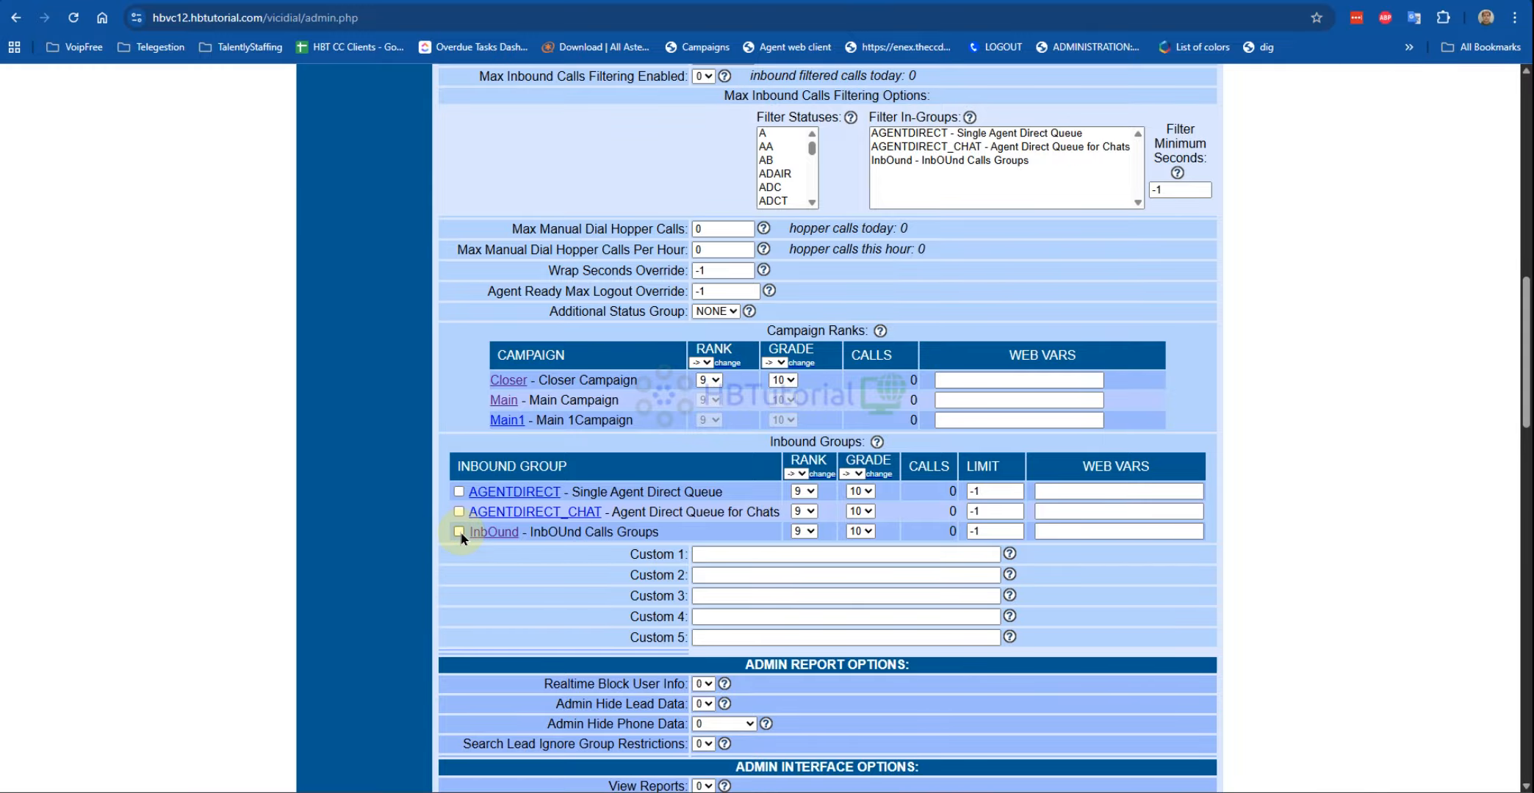
scroll(554, 585, "up", 15)
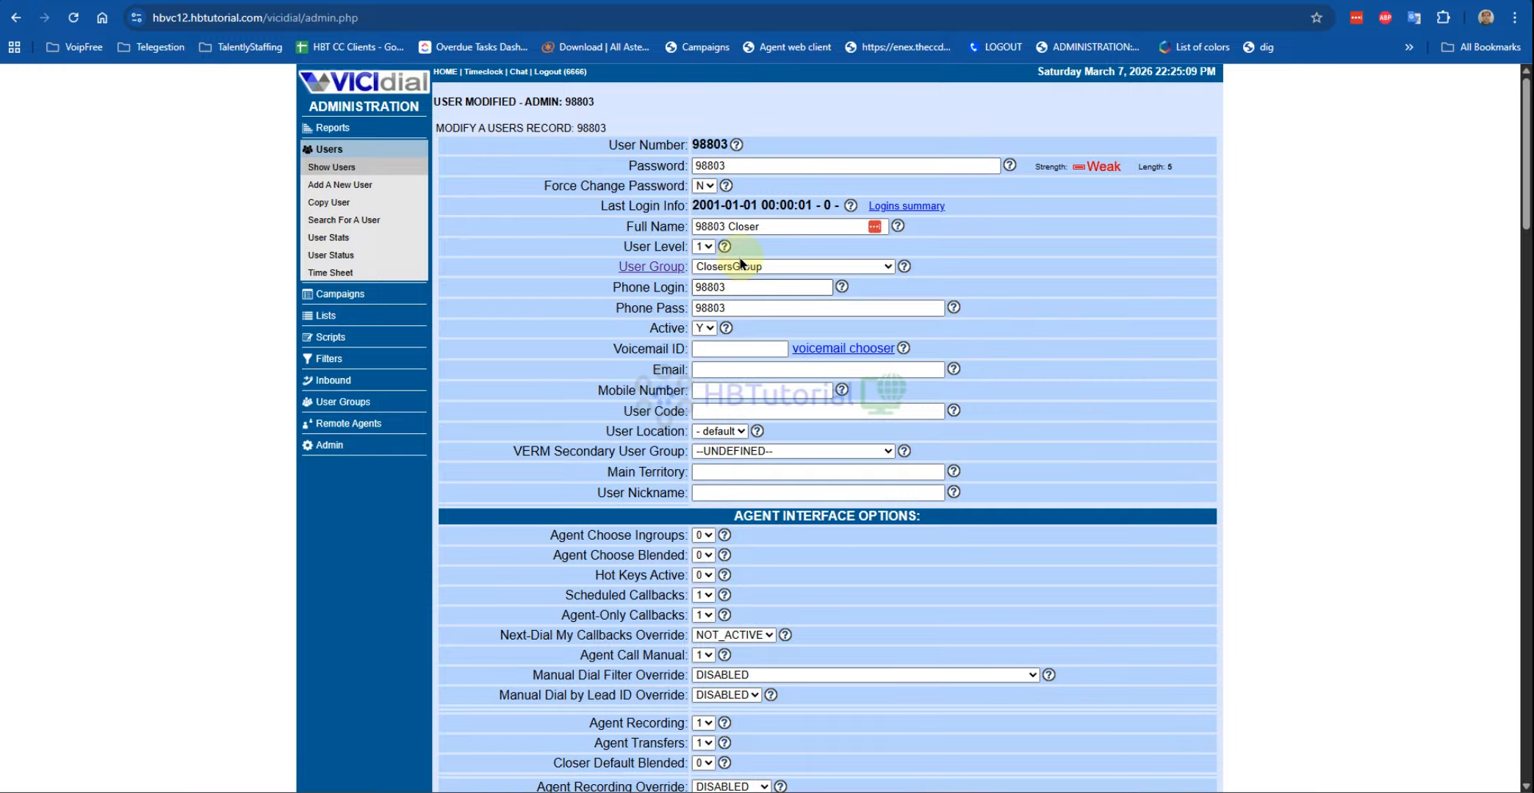
Step: Start a new in-group with ID Closer_inbound and name Closer Inbound
left_click(332, 382)
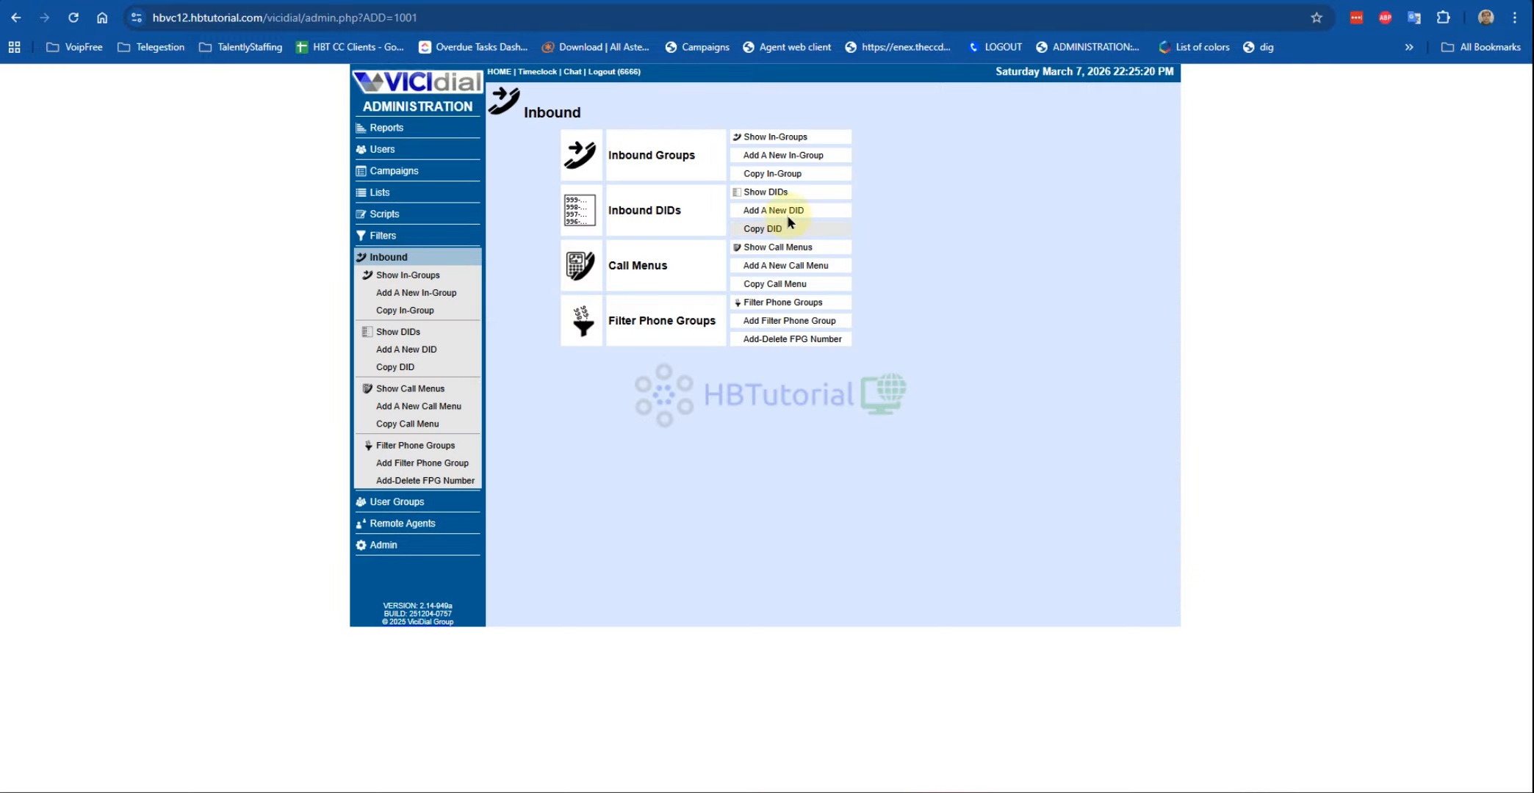
left_click(777, 155)
left_click(684, 143)
type("Closer")
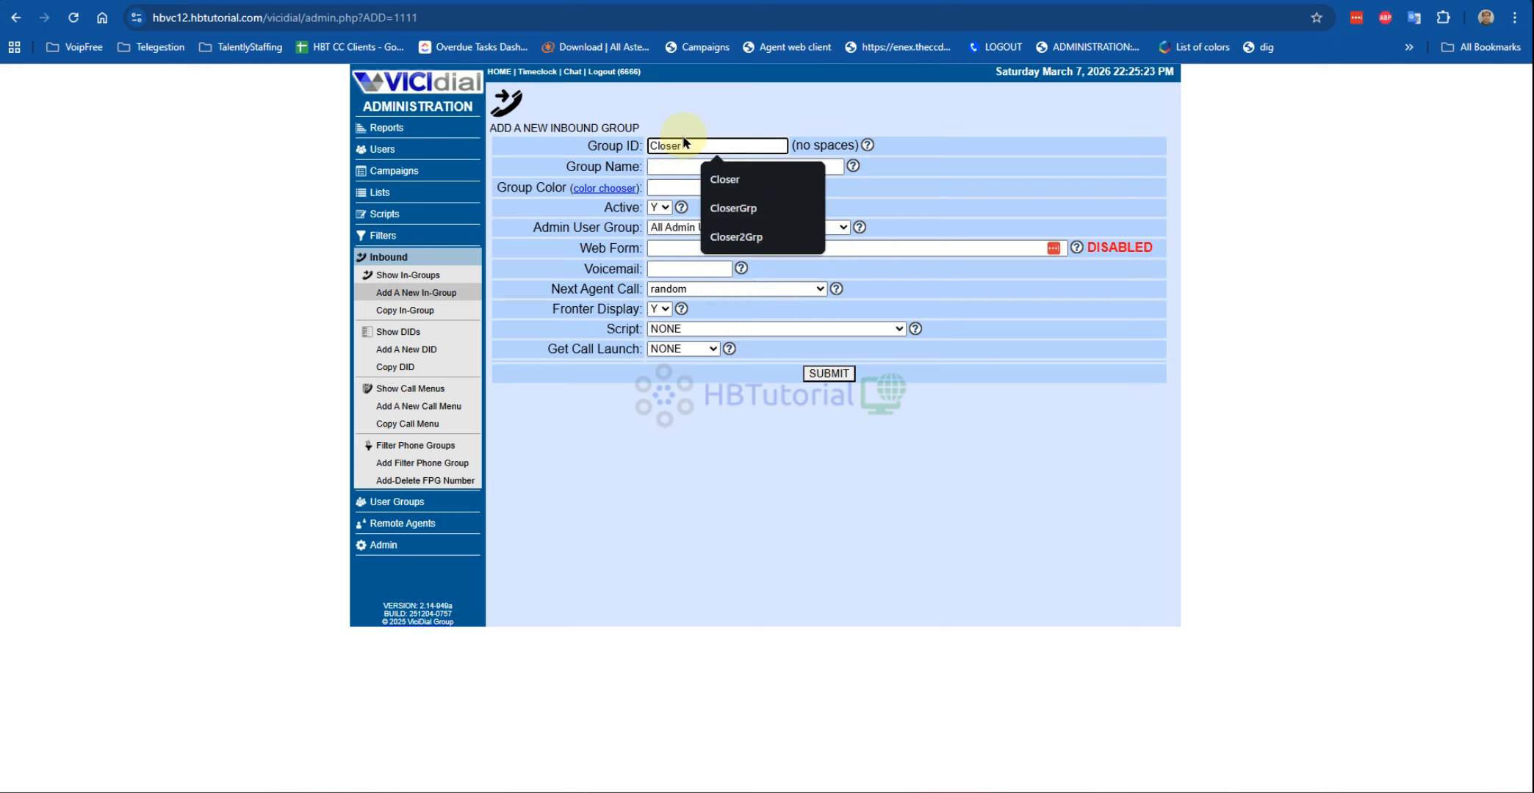
type("_Inbound")
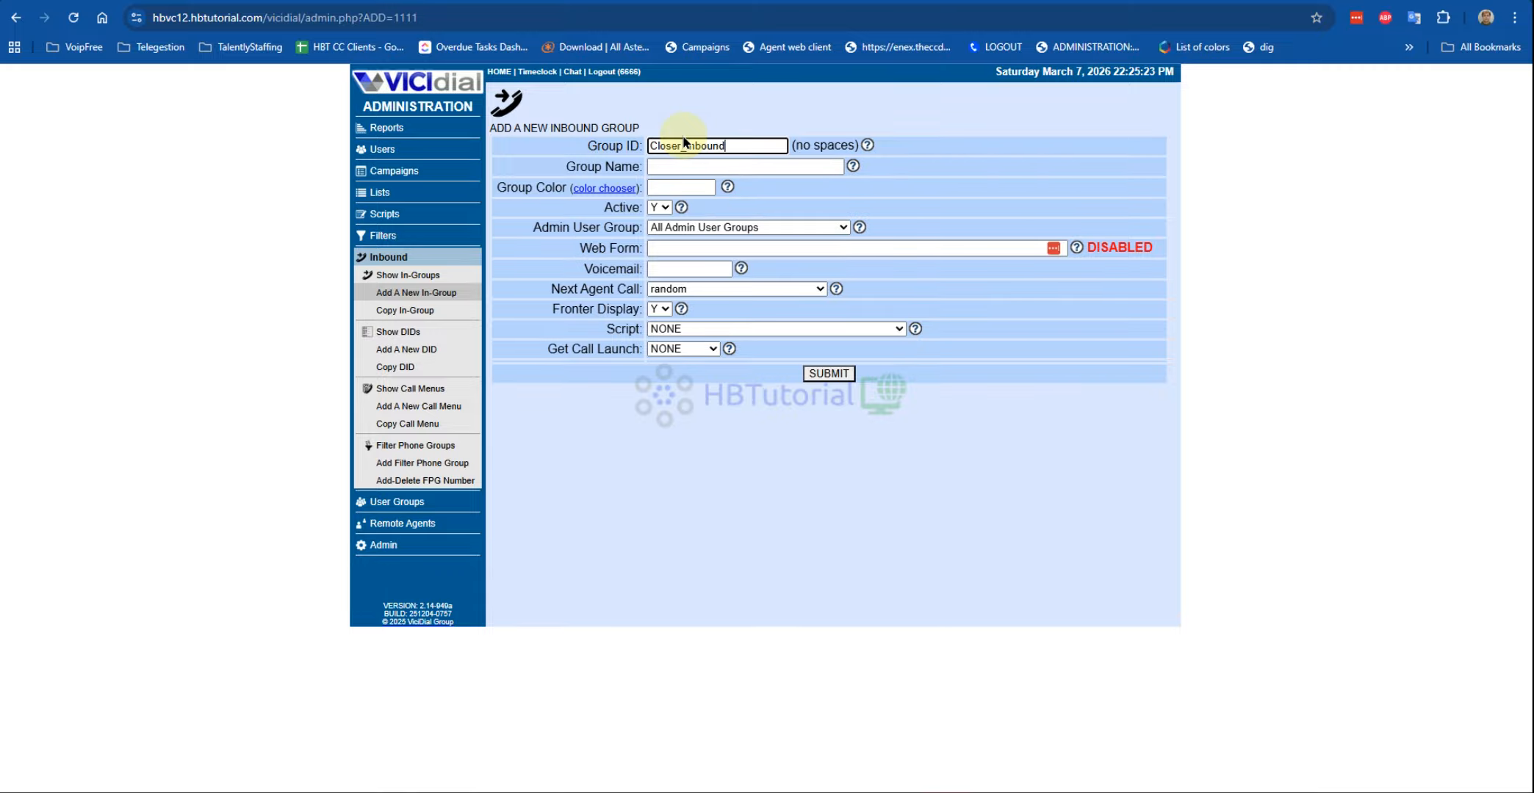
left_click(705, 166)
type("Clo")
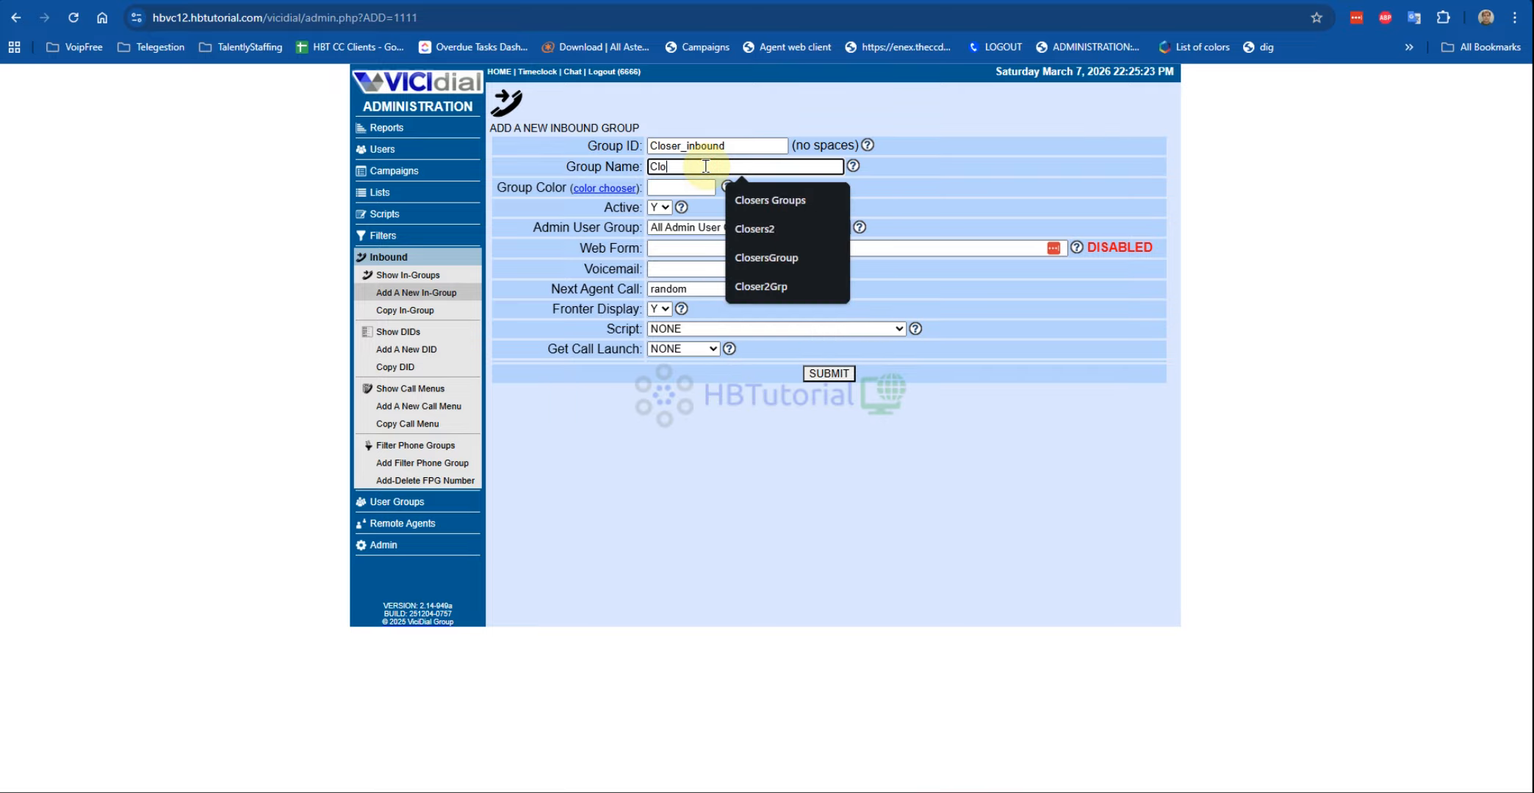
type("ser INb")
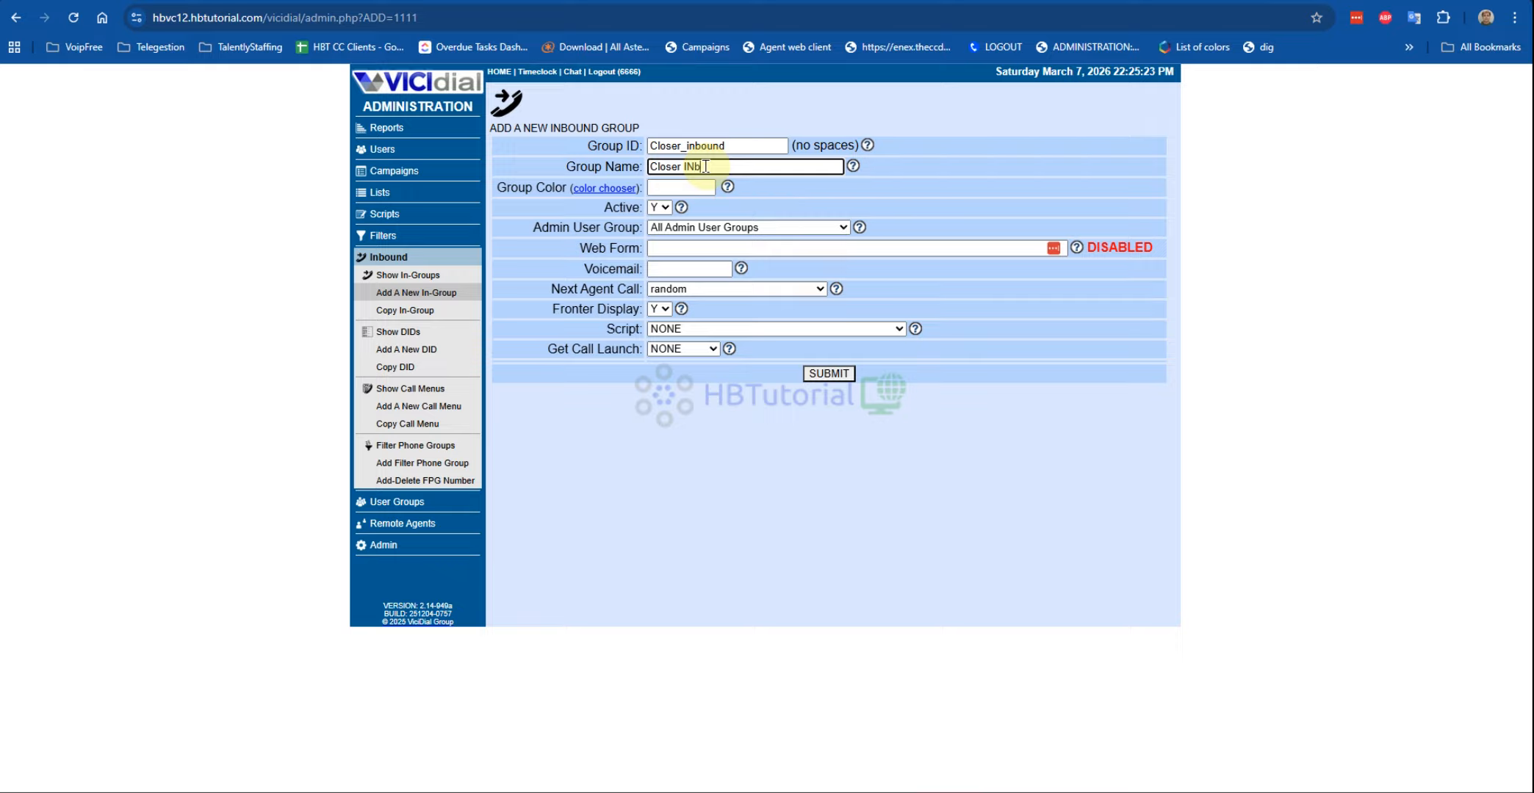
left_click(693, 166)
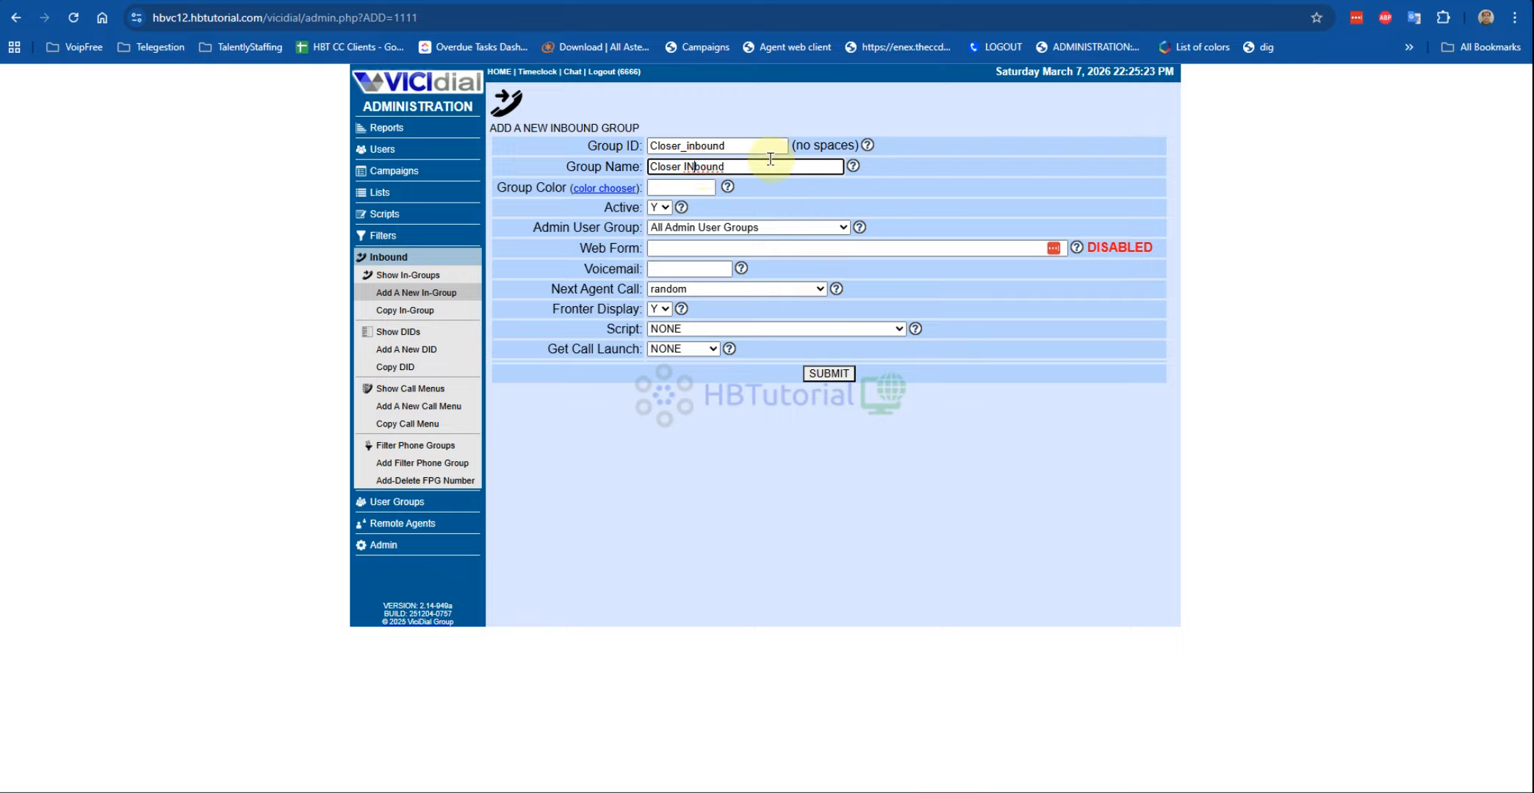
Step: Give the in-group colour Khaki and longest_wait_time routing, then submit it
left_click(621, 189)
scroll(427, 378, "down", 5)
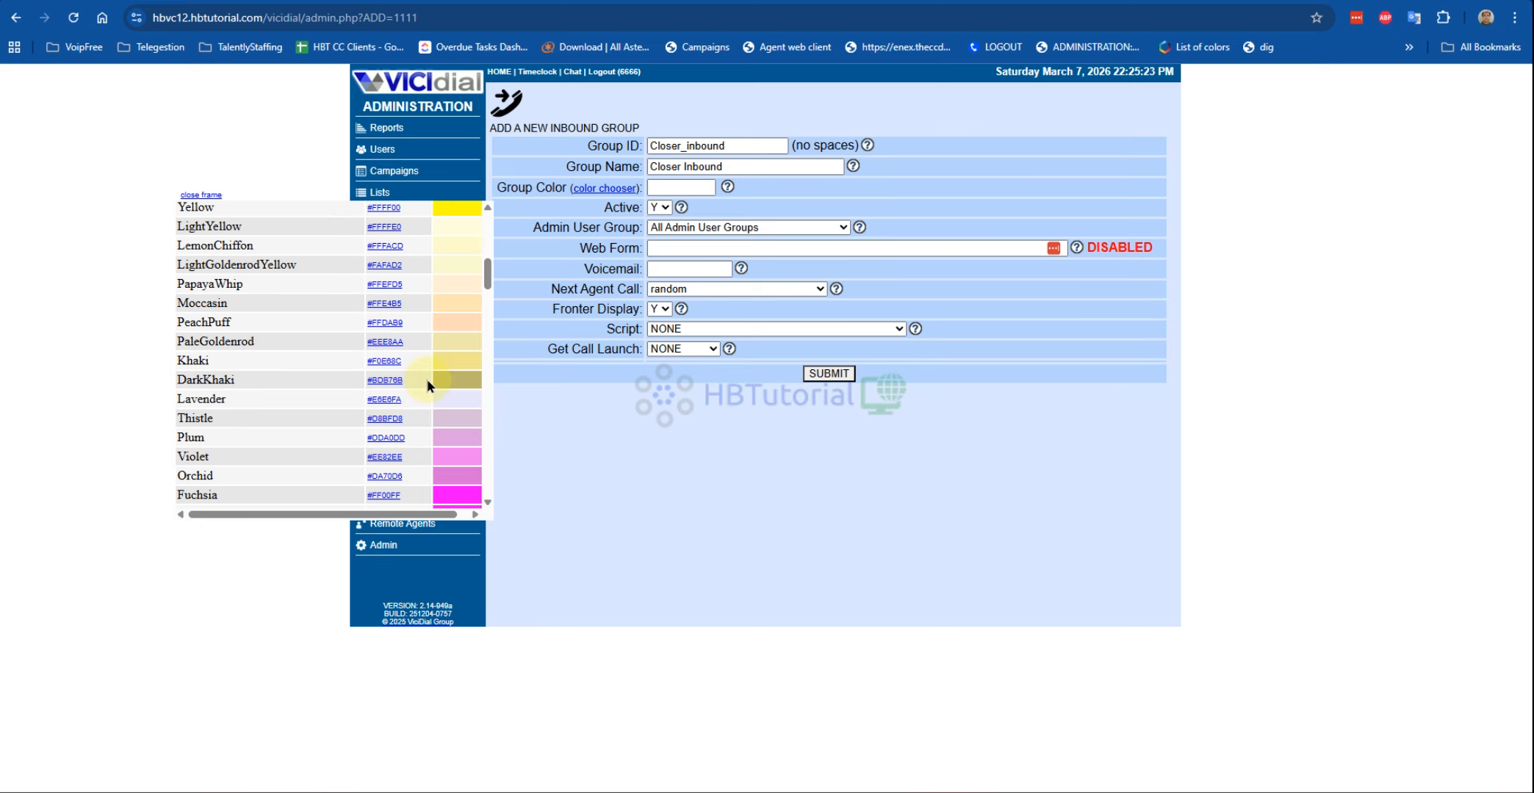
left_click(383, 360)
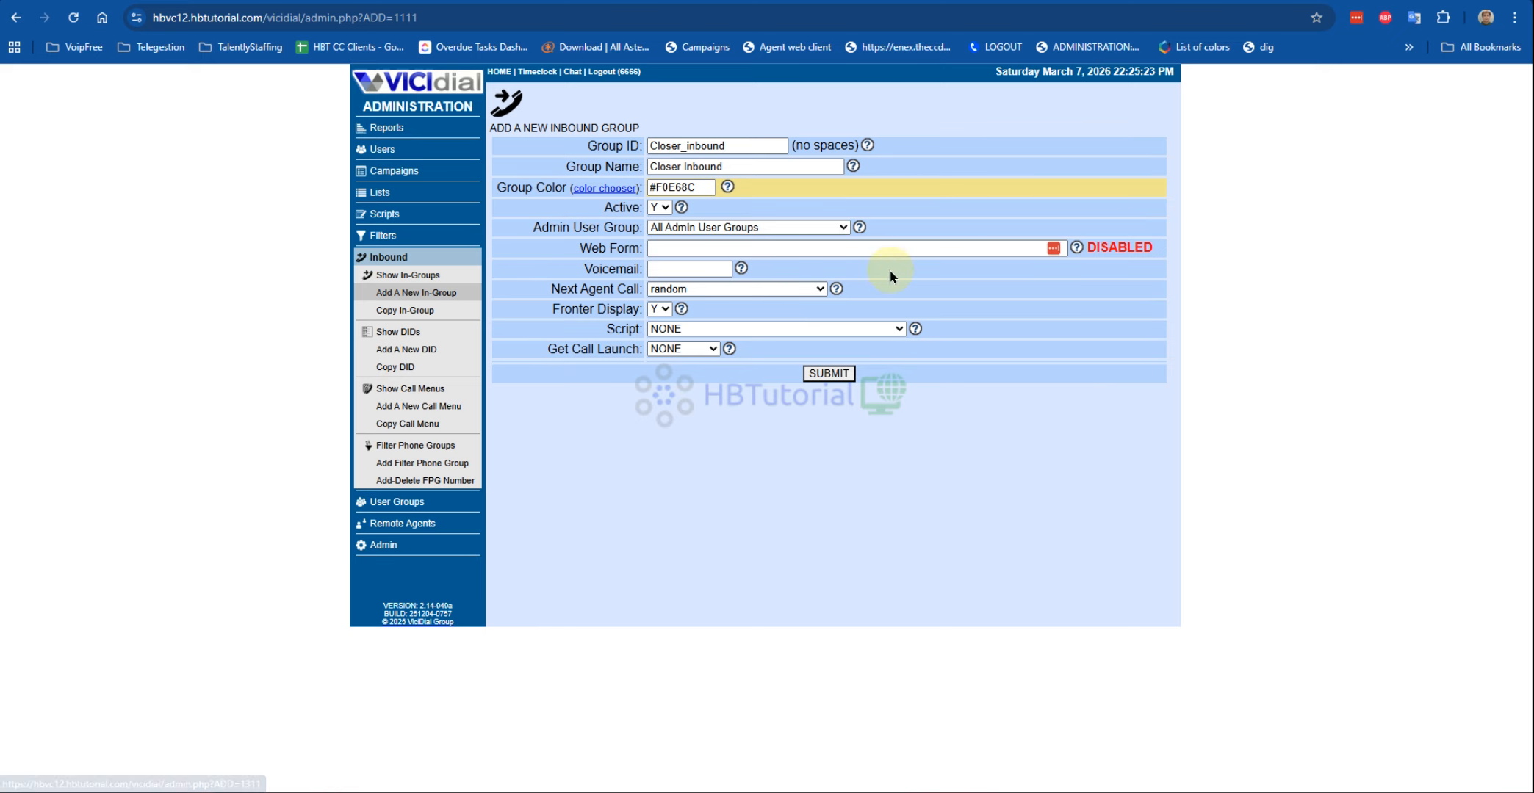
left_click(713, 290)
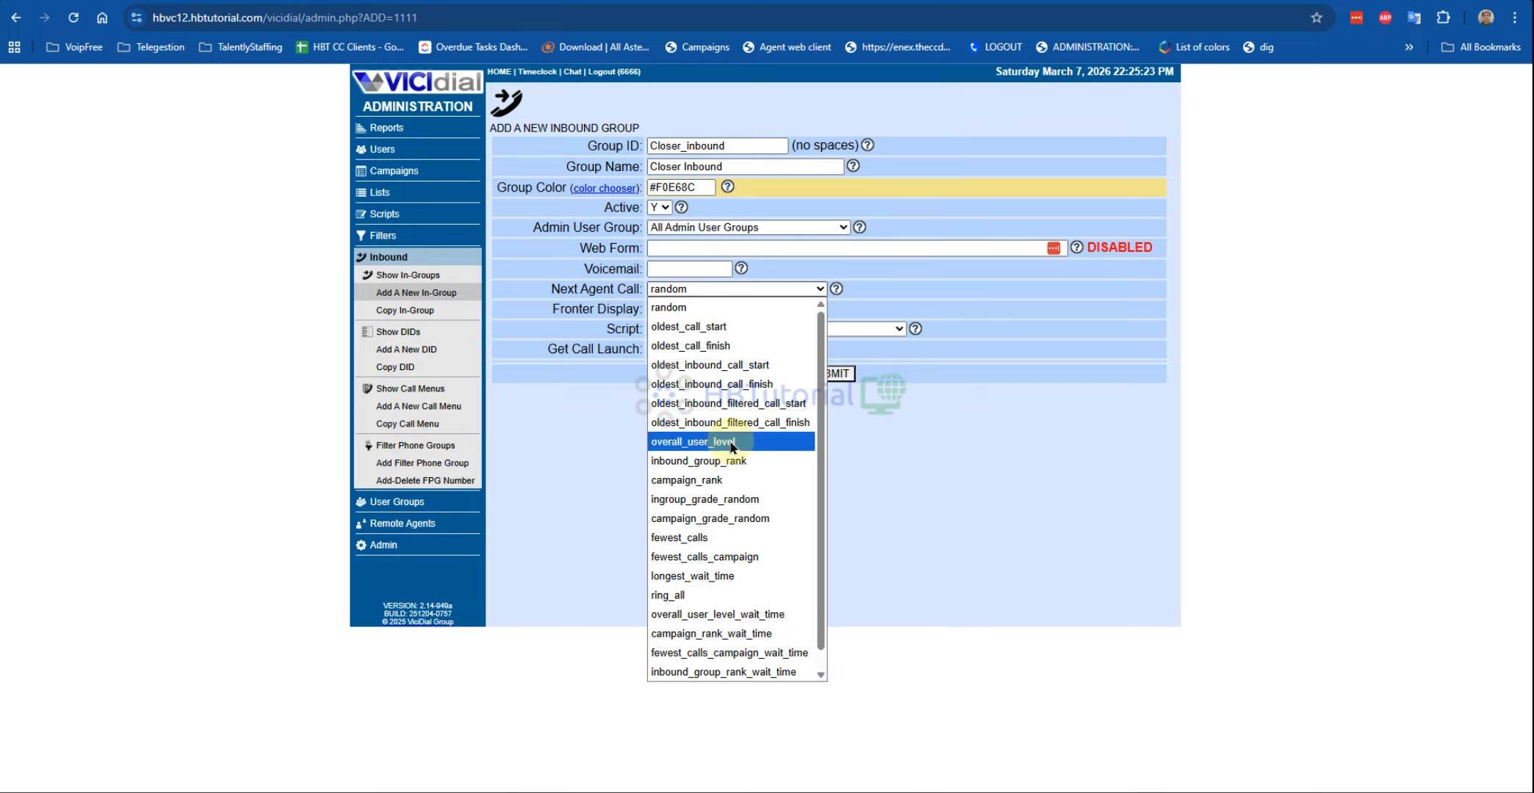
left_click(726, 577)
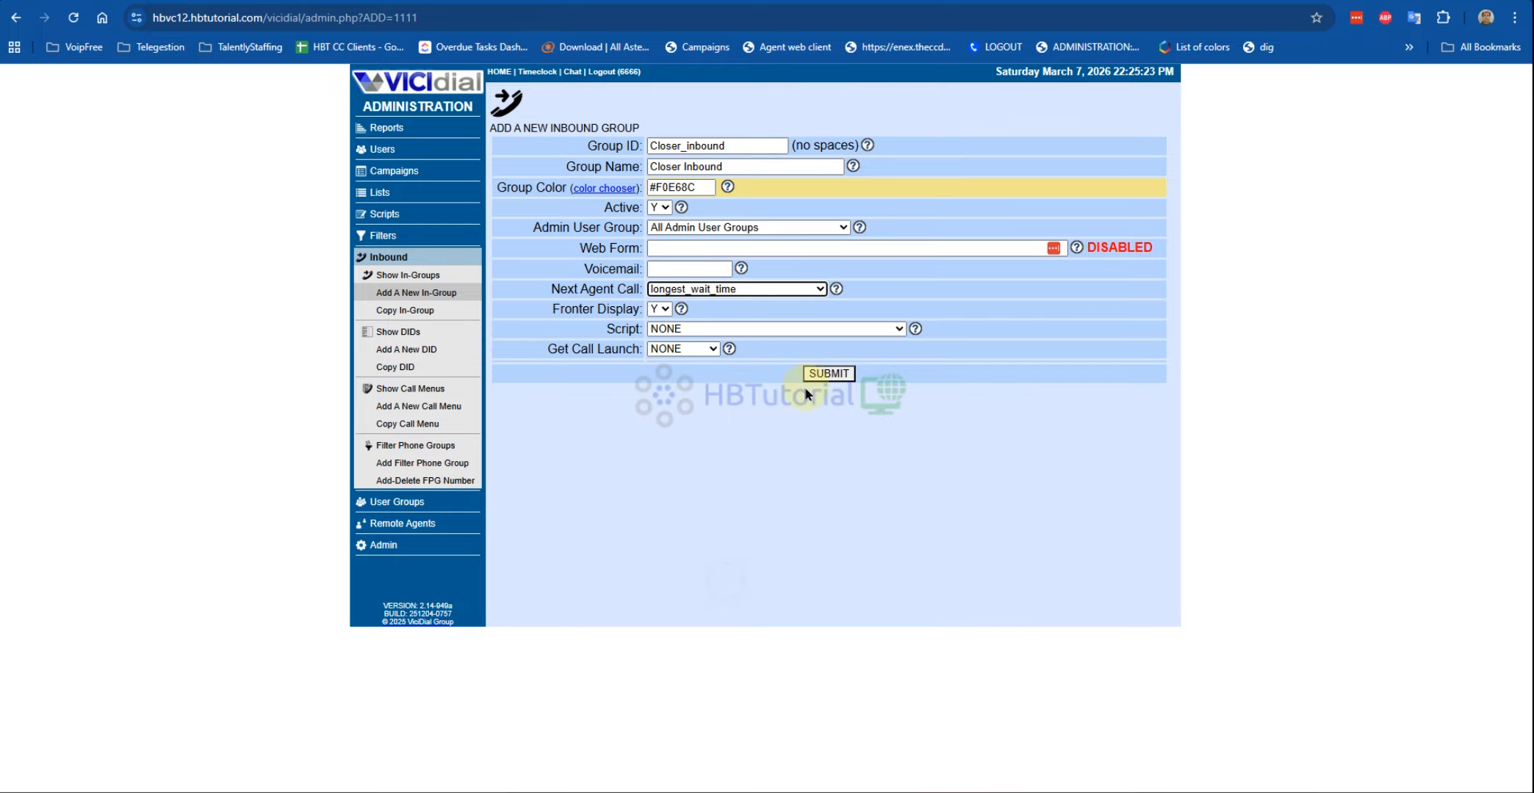
left_click(826, 375)
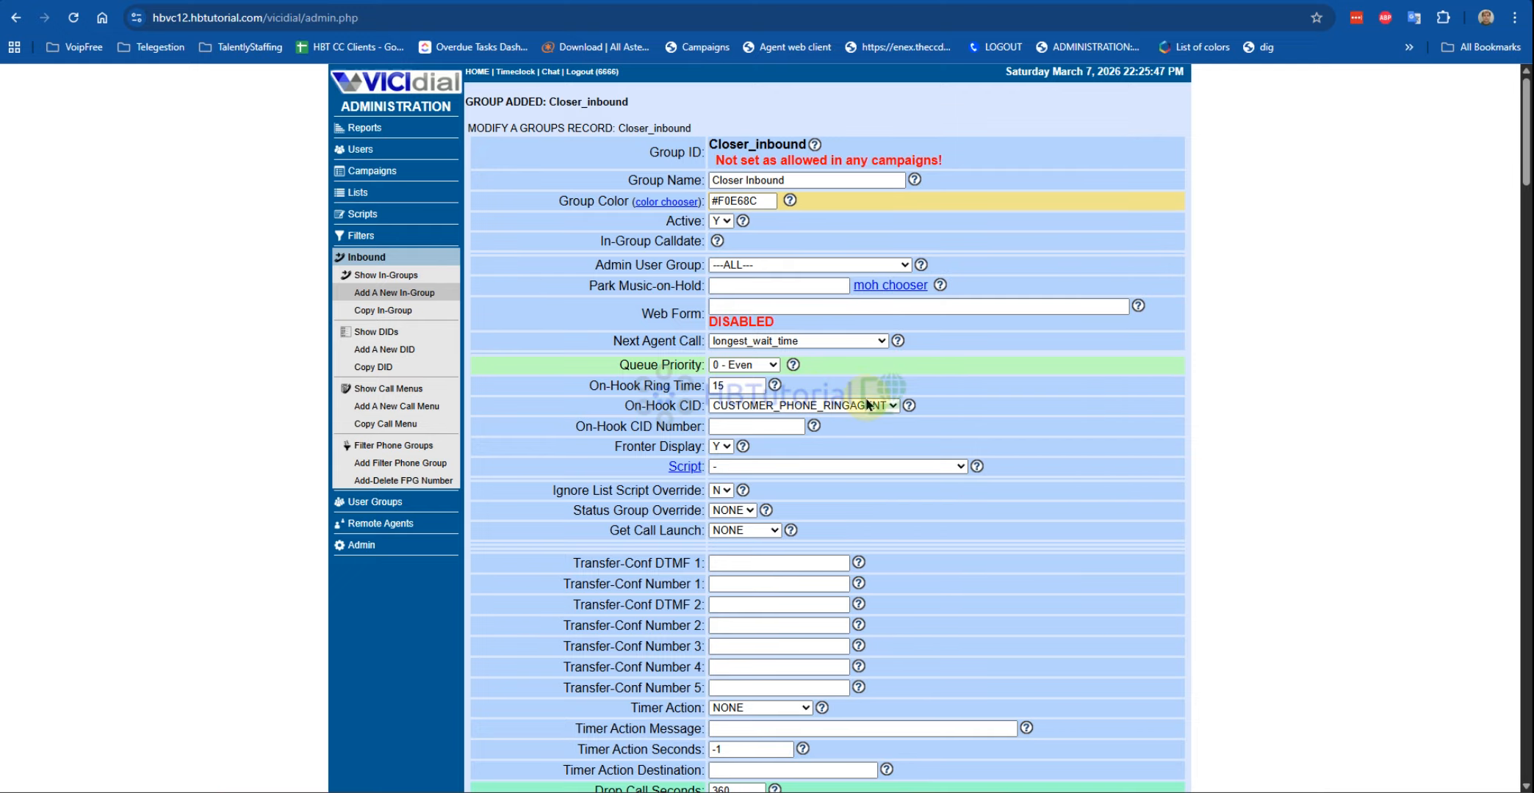
Step: Review the warning that Closer_inbound is not yet allowed in any campaign
left_click_drag(696, 147, 944, 158)
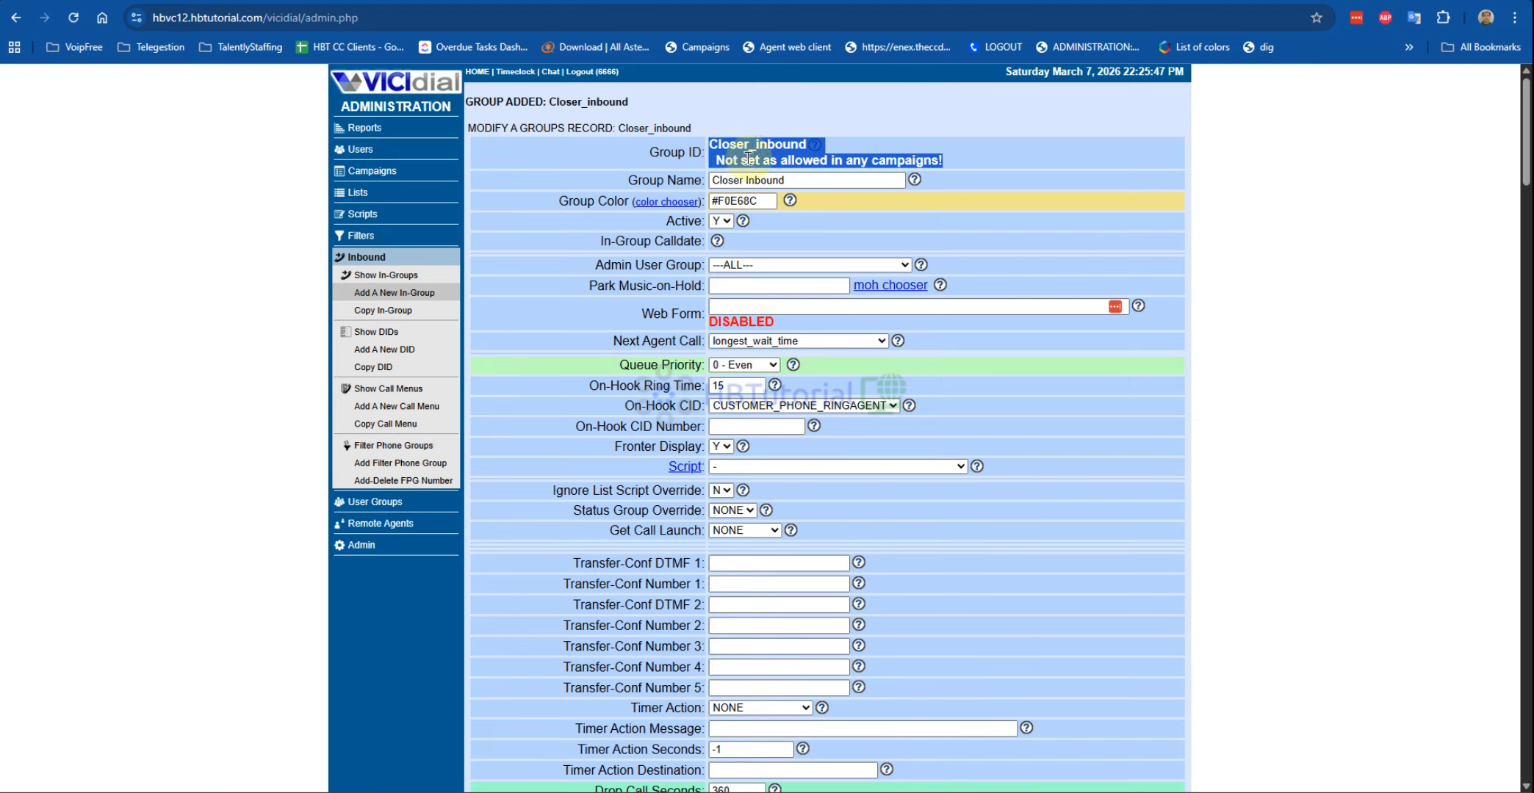
left_click(1082, 203)
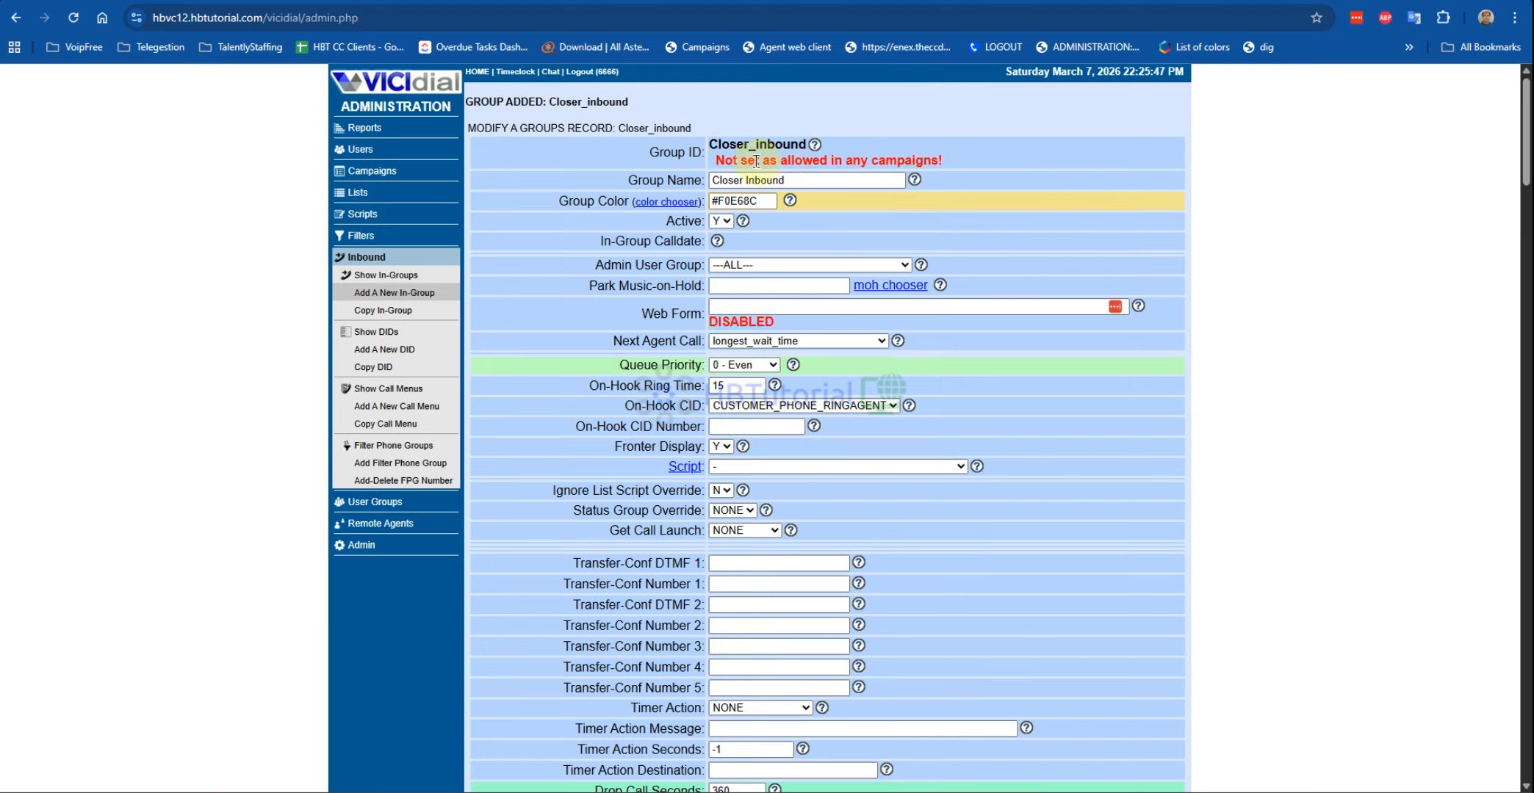
left_click_drag(756, 161, 1021, 161)
left_click(364, 173)
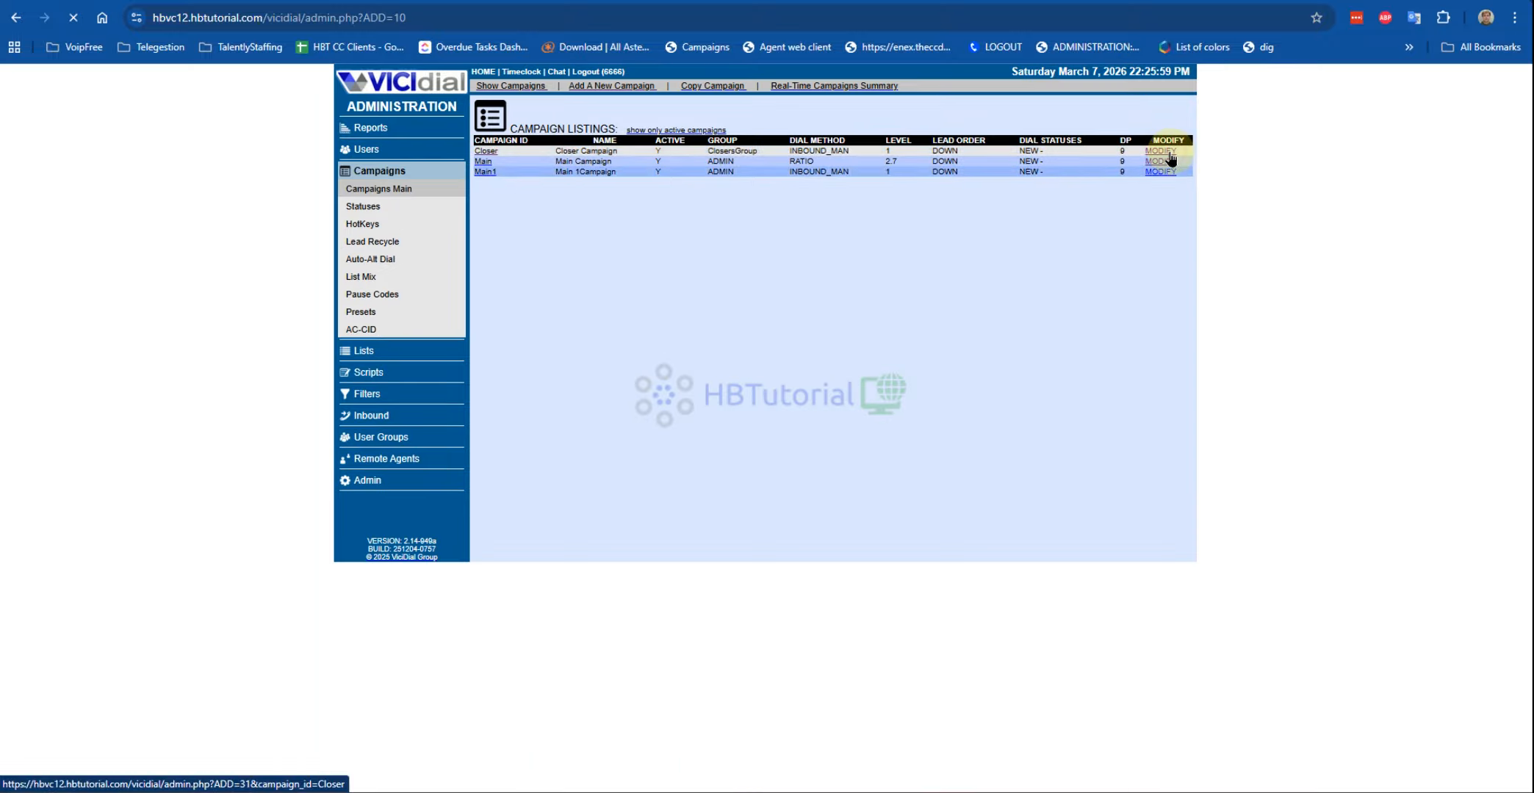
Step: In the Closer campaign, tick Closer_inbound under Allowed Transfer Groups and Allowed Inbound Groups, then save
left_click(1168, 153)
scroll(781, 512, "down", 15)
scroll(781, 512, "down", 20)
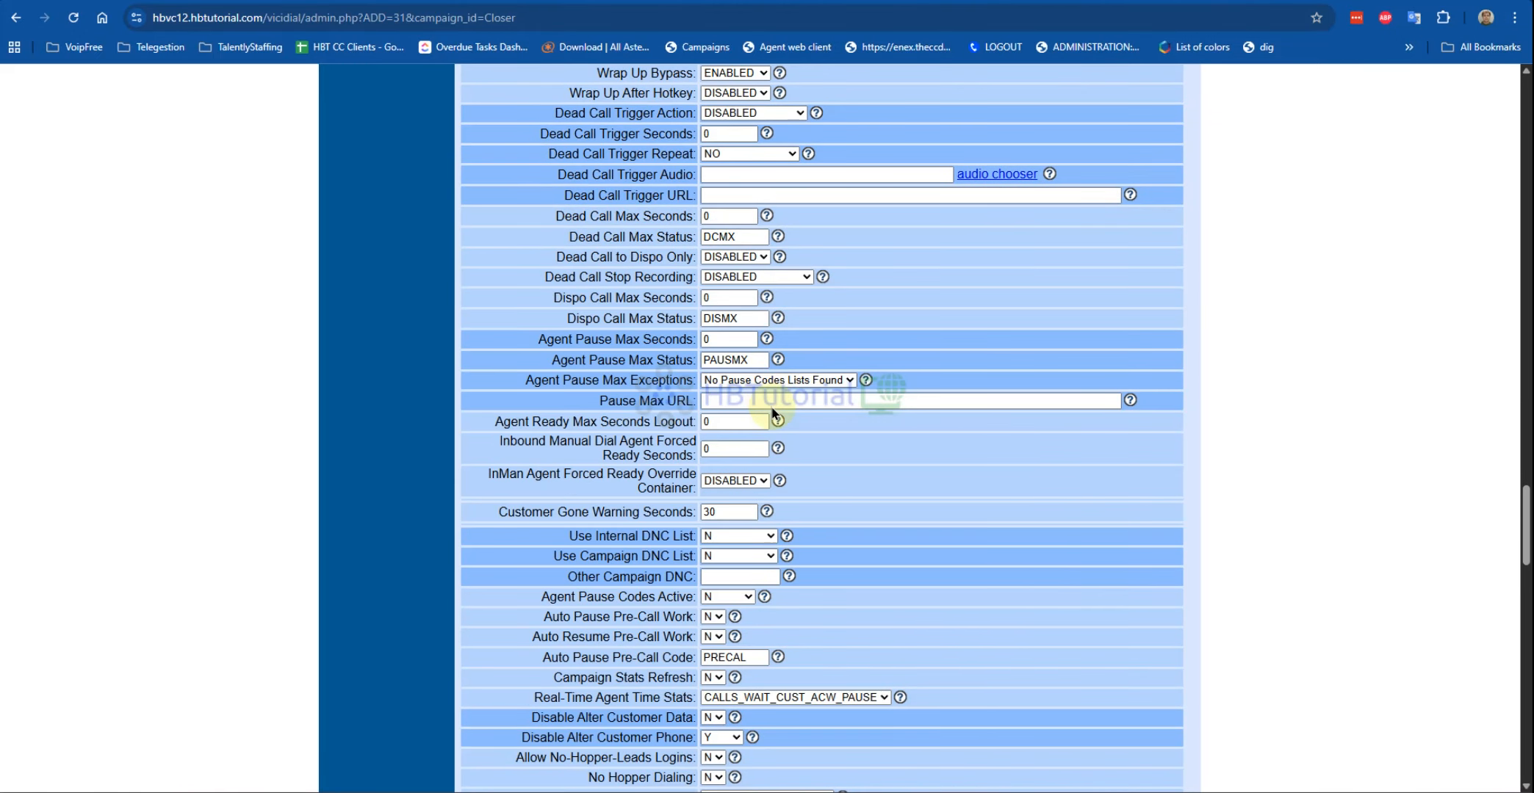
scroll(772, 410, "down", 20)
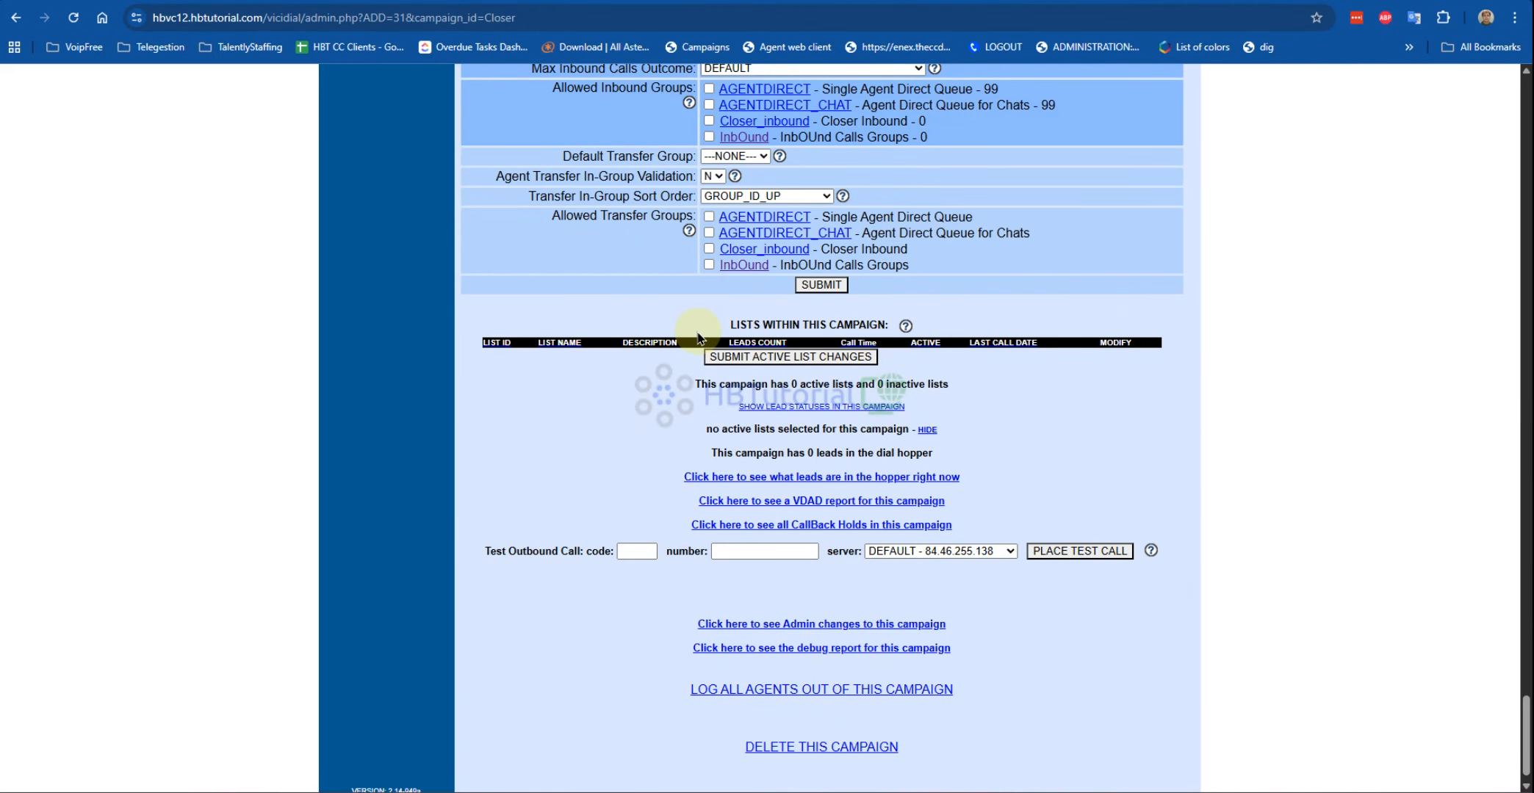
scroll(701, 311, "up", 2)
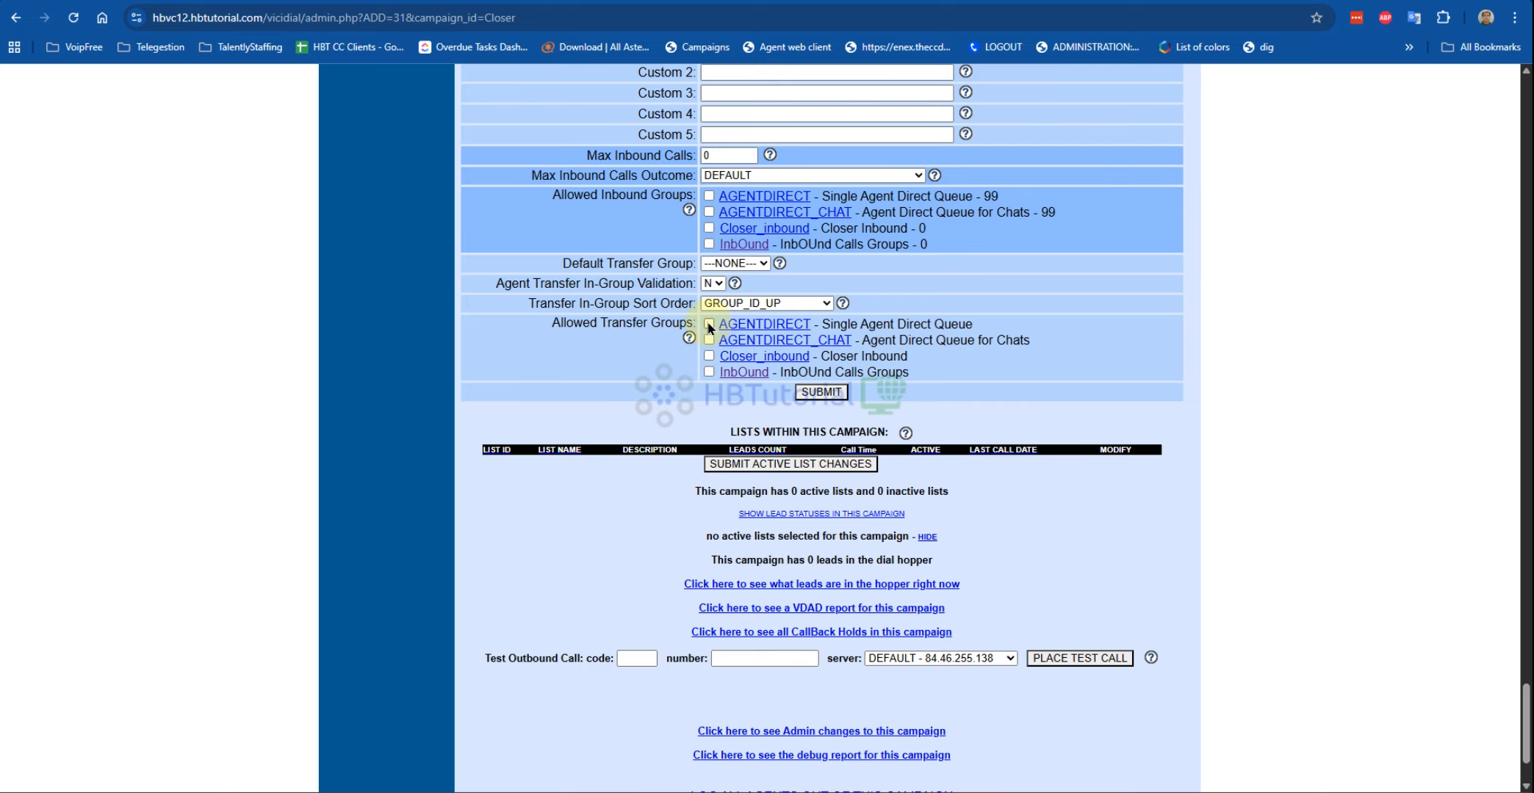
left_click(709, 355)
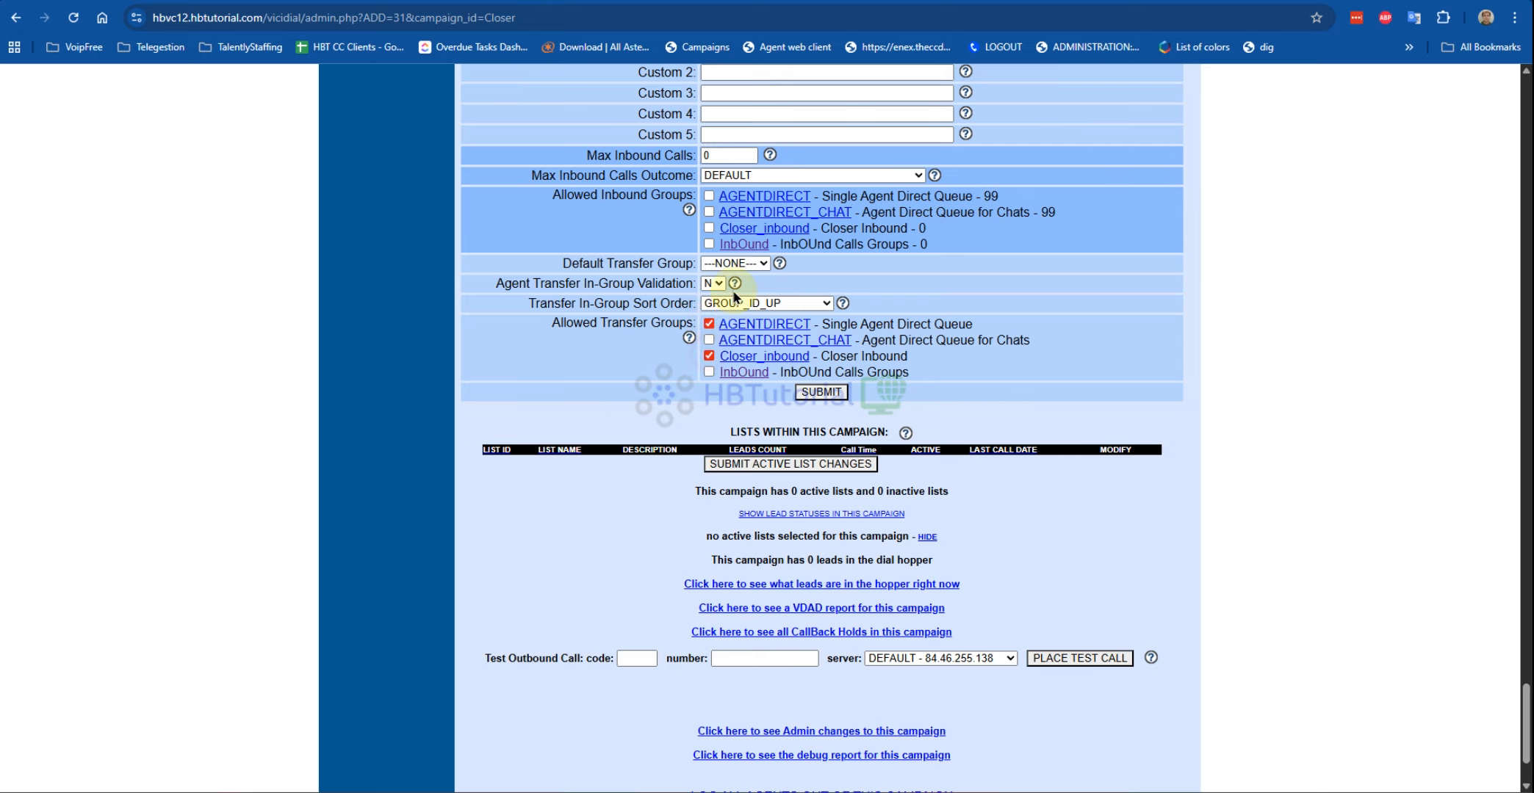
left_click(709, 229)
left_click(821, 392)
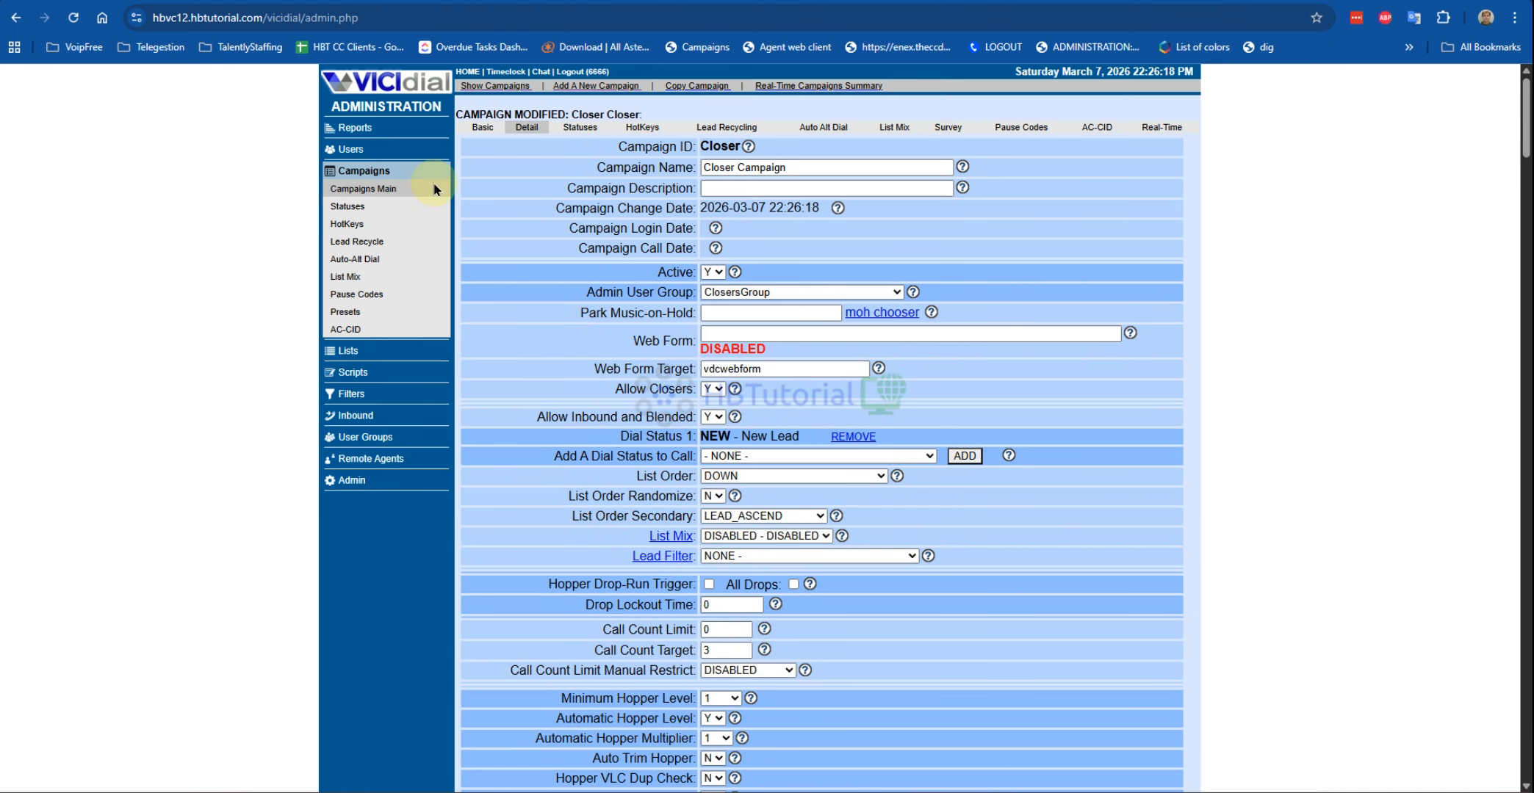
Step: Reopen the Main campaign and resave it with Closer_inbound added as a transfer group
left_click(353, 189)
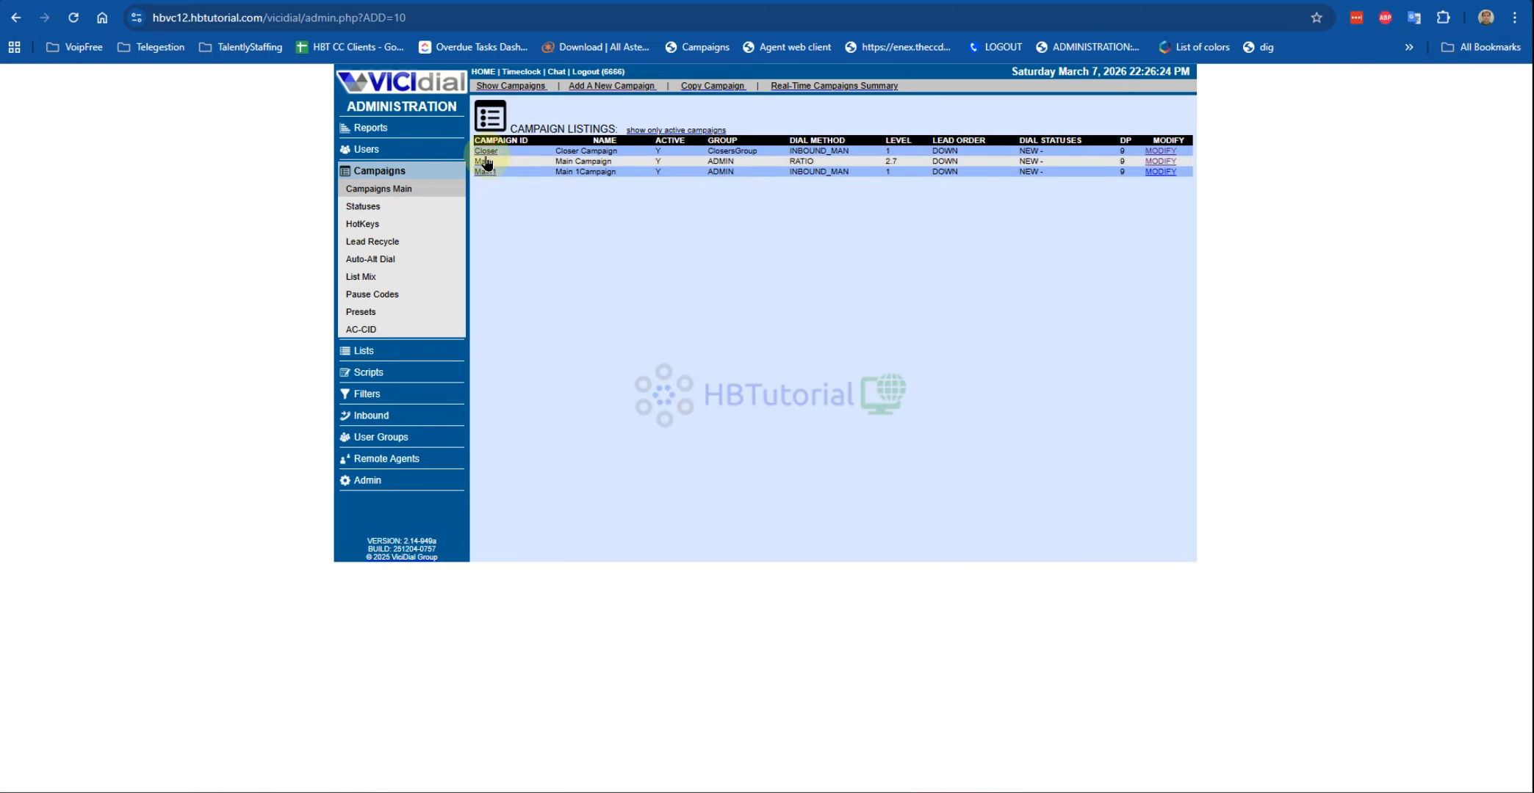
left_click(1168, 162)
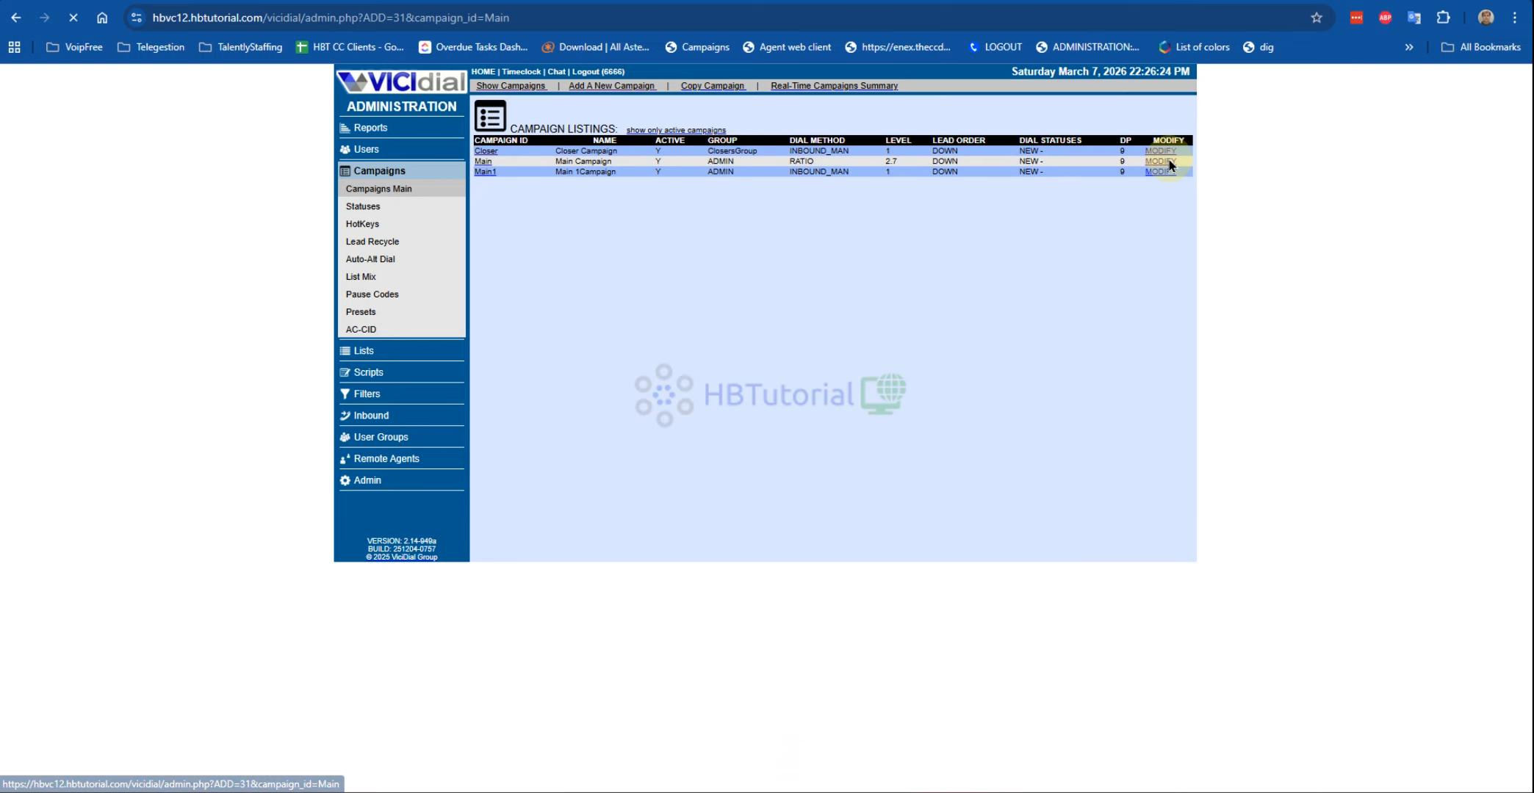
scroll(821, 387, "down", 20)
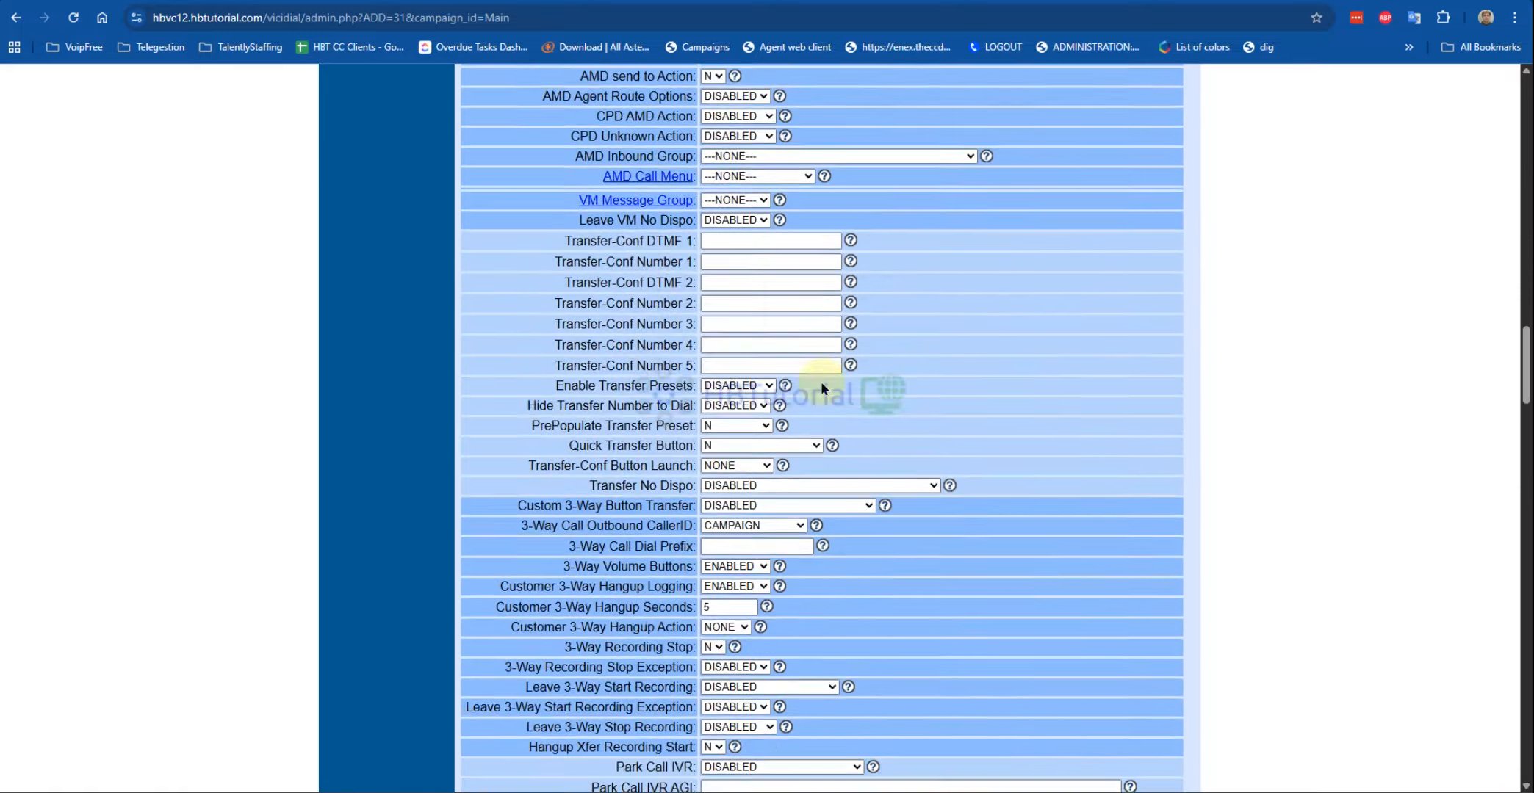
scroll(821, 388, "down", 20)
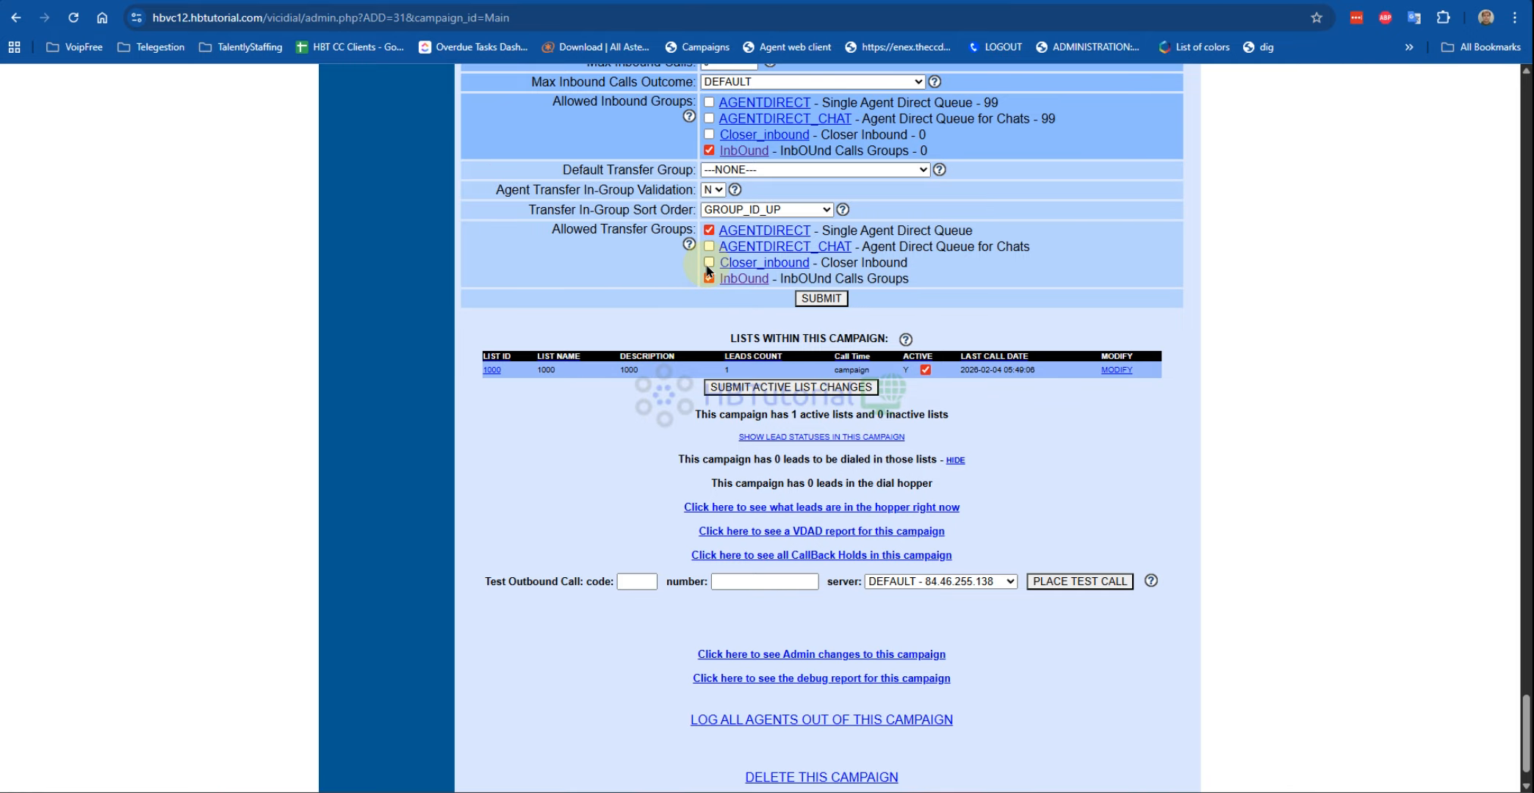
left_click(813, 302)
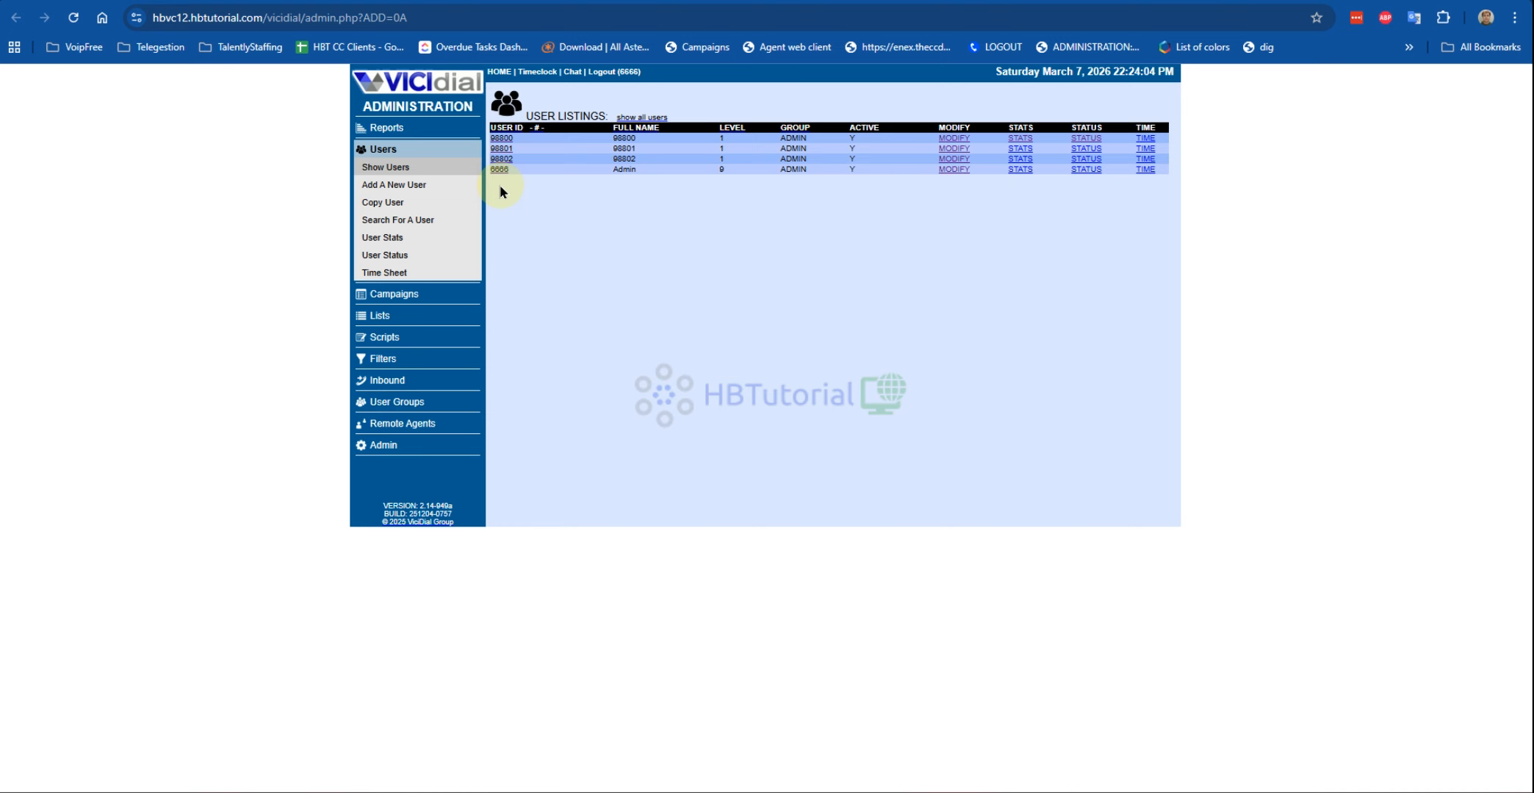
Step: Show the user list and copy the closer user's password value
left_click(391, 167)
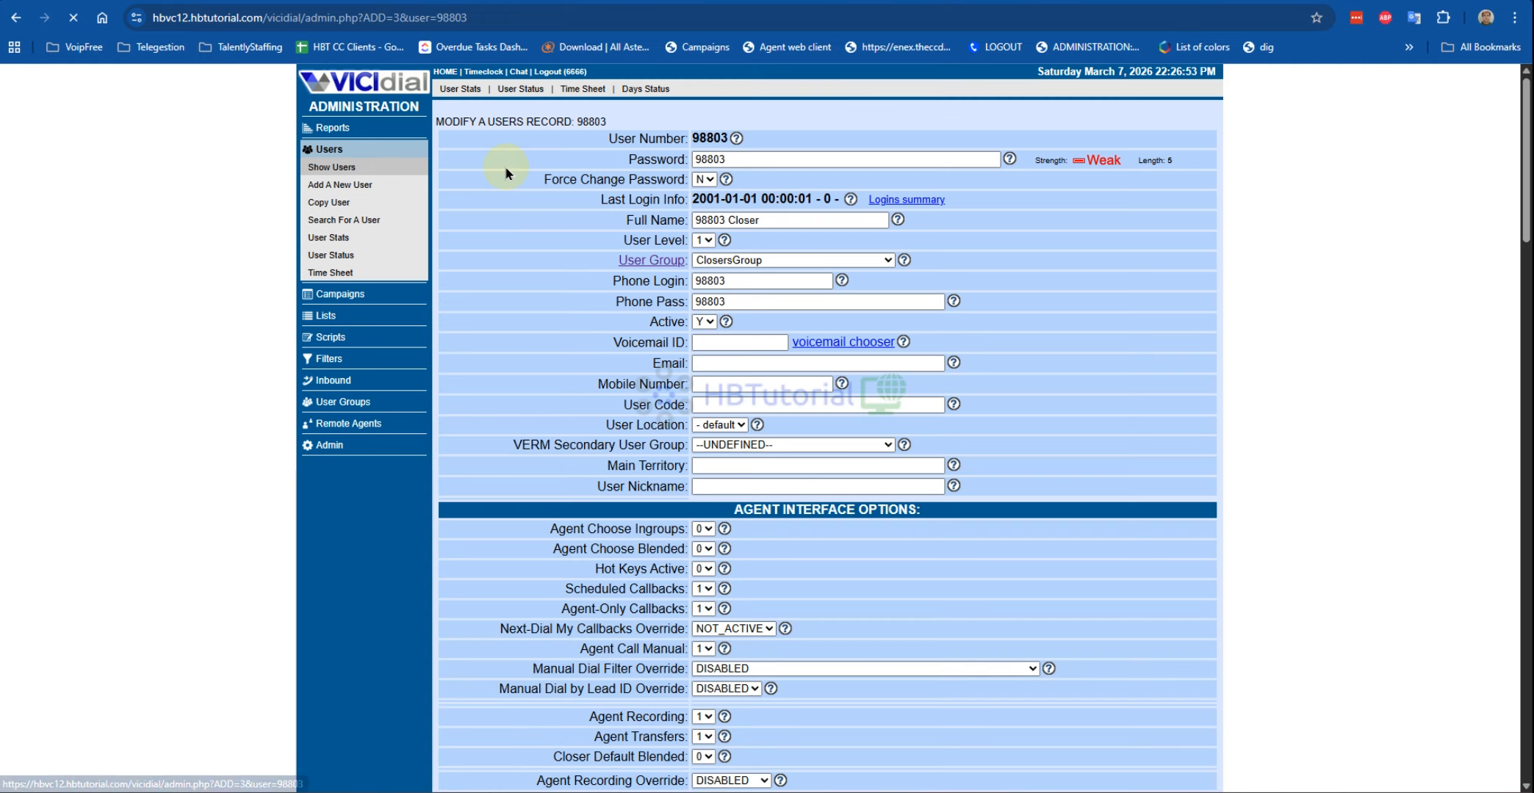
double_click(709, 157)
right_click(704, 157)
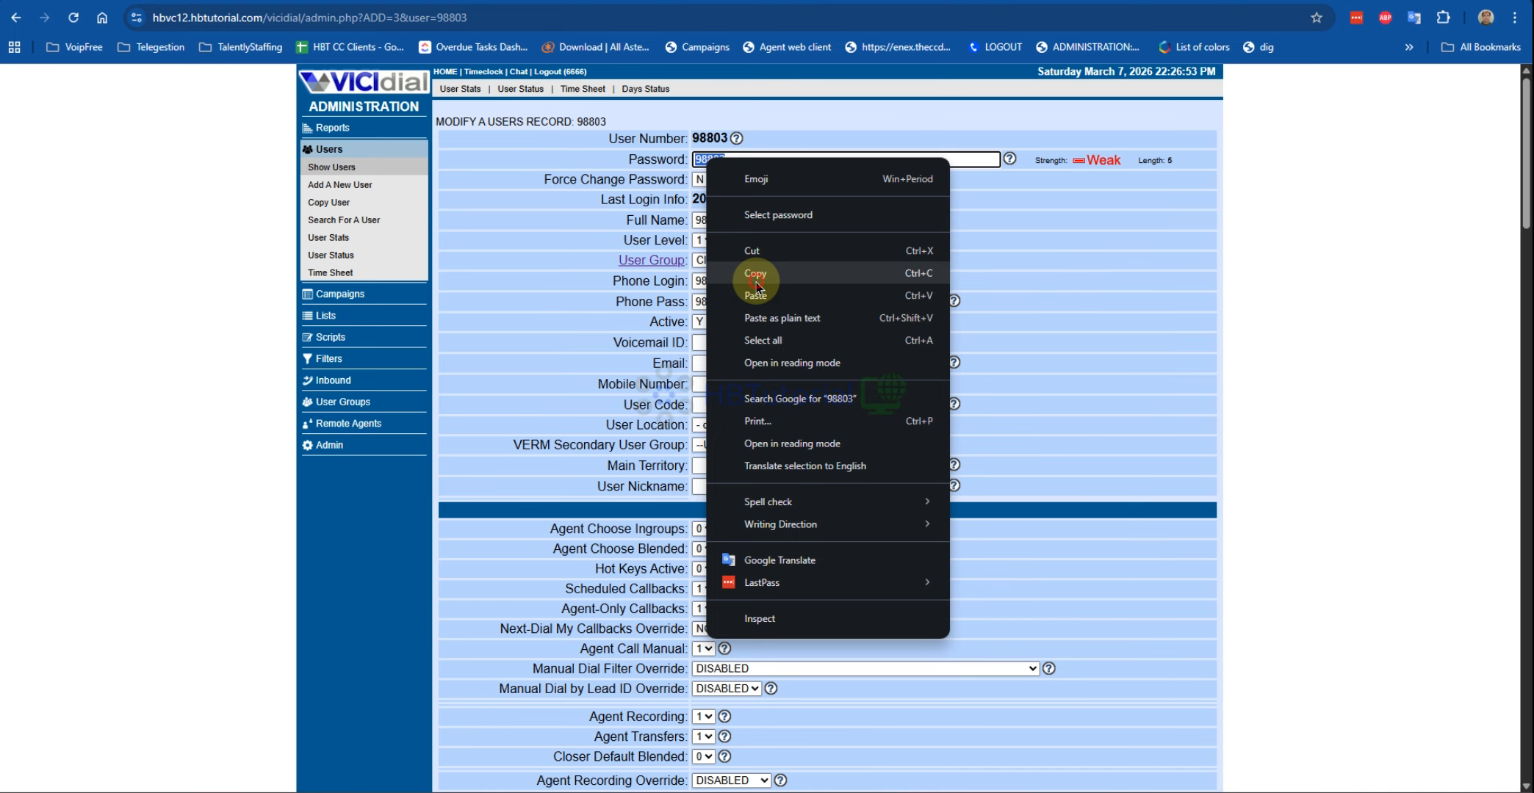
left_click(756, 282)
Step: Open the Admin section in a new browser tab and switch to it
right_click(329, 448)
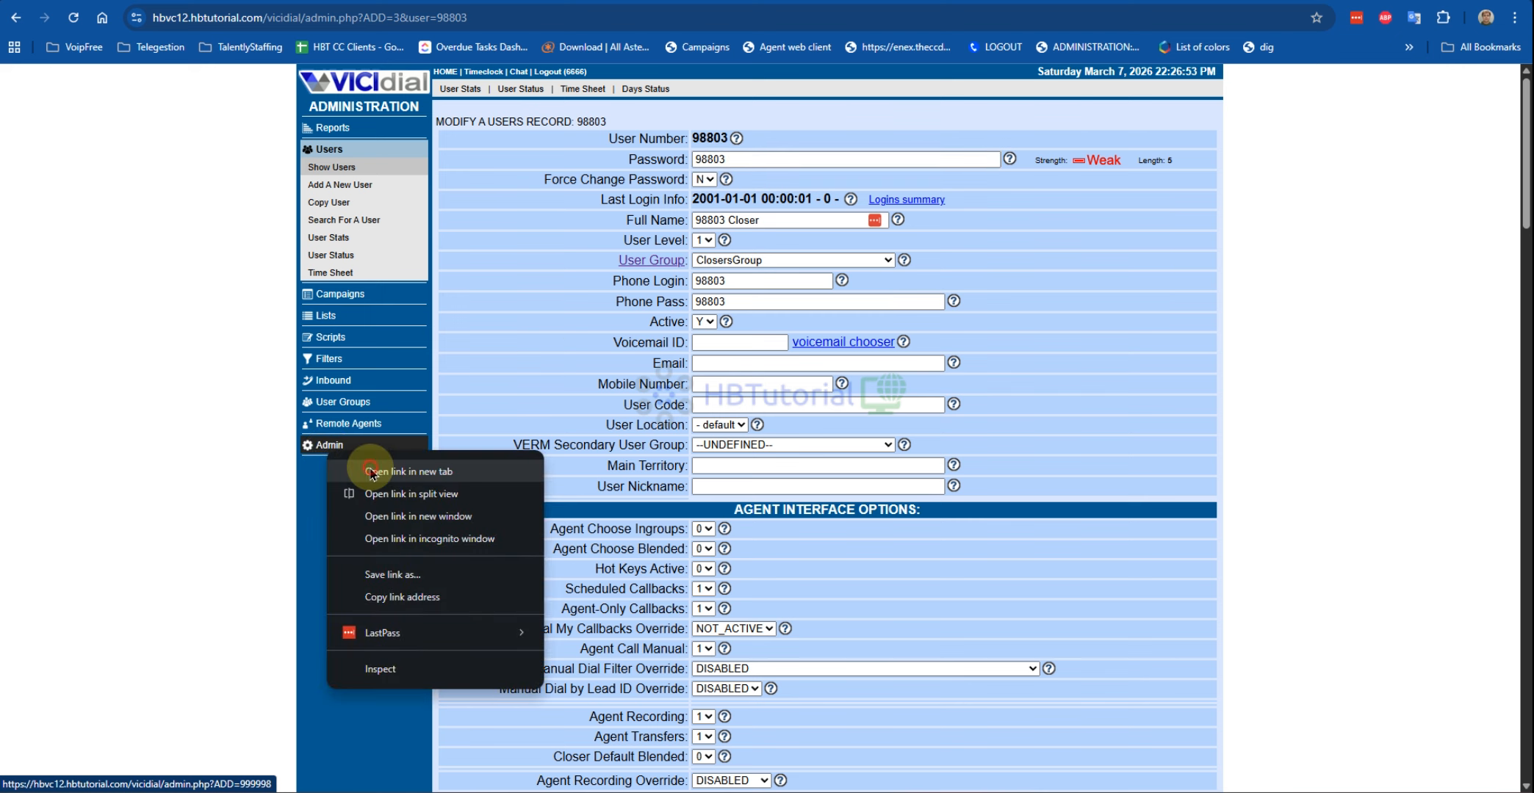
left_click(373, 472)
key("ctrl+Tab")
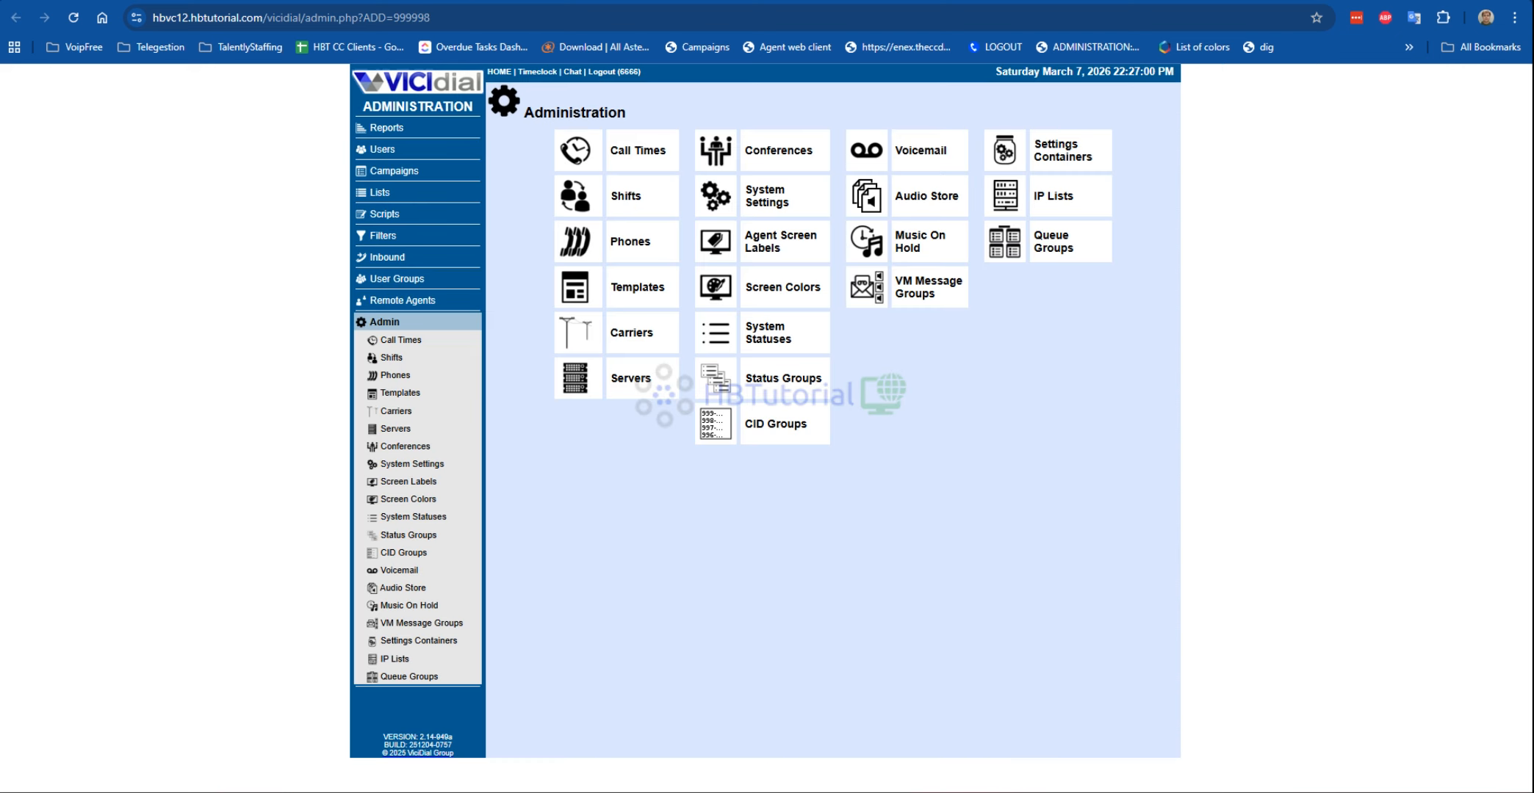
Step: Start copying an existing phone, entering 98803 as extension, dial plan number and voicemail box
left_click(628, 243)
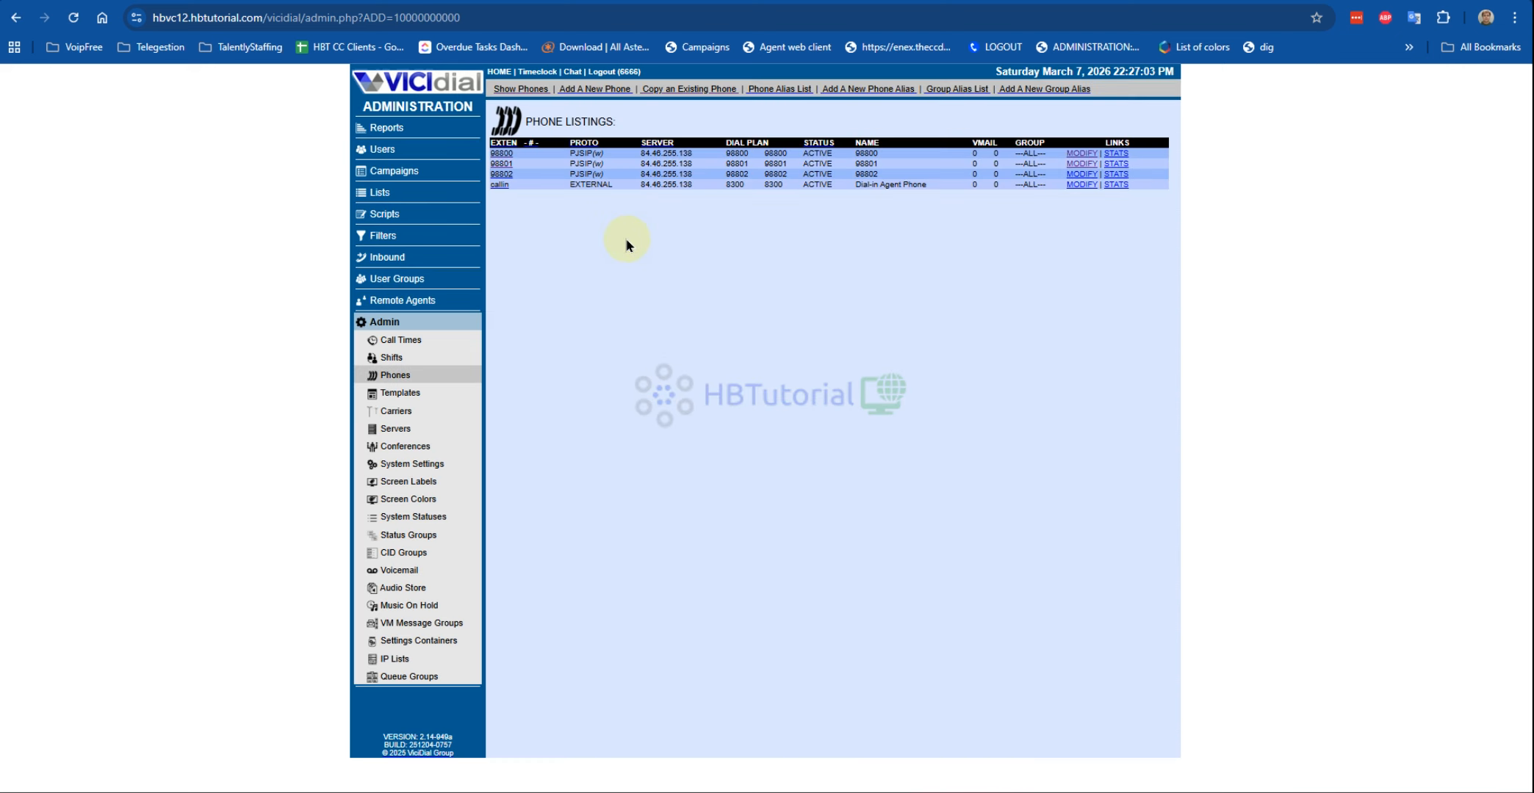
left_click(675, 90)
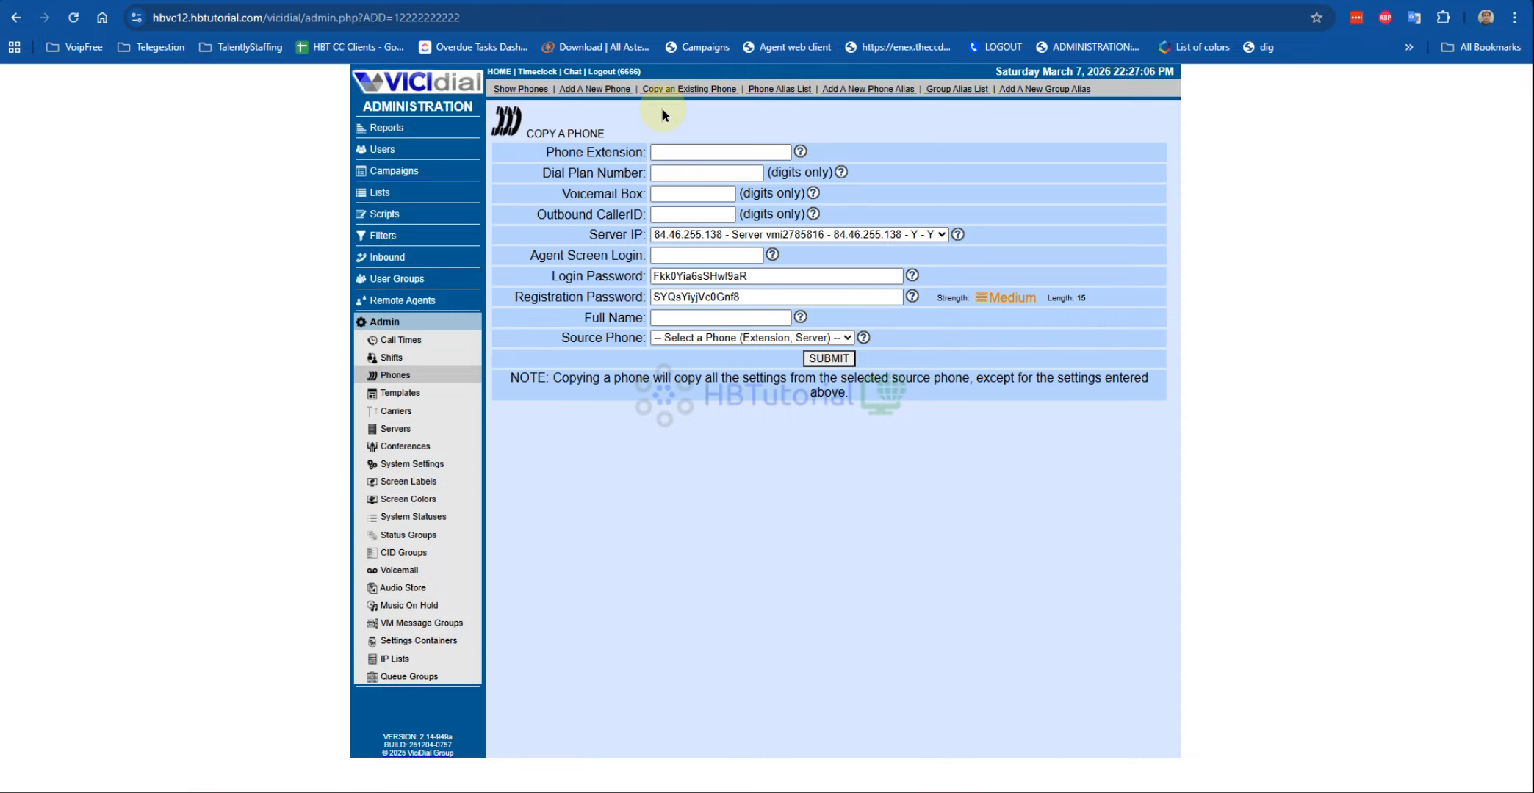
left_click(670, 153)
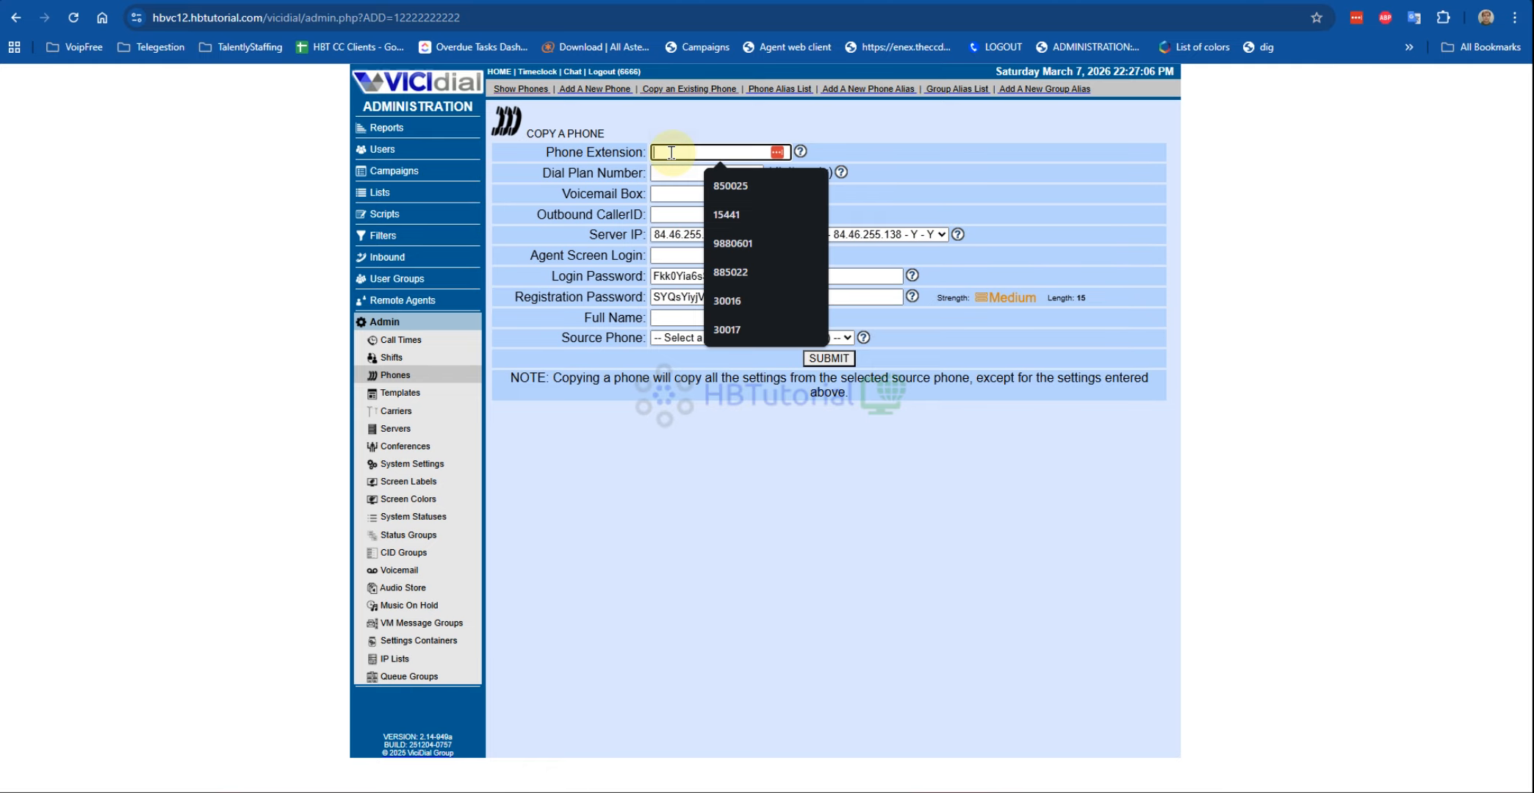
type("98803")
key("Tab")
type("98803")
key("Tab")
type("98803")
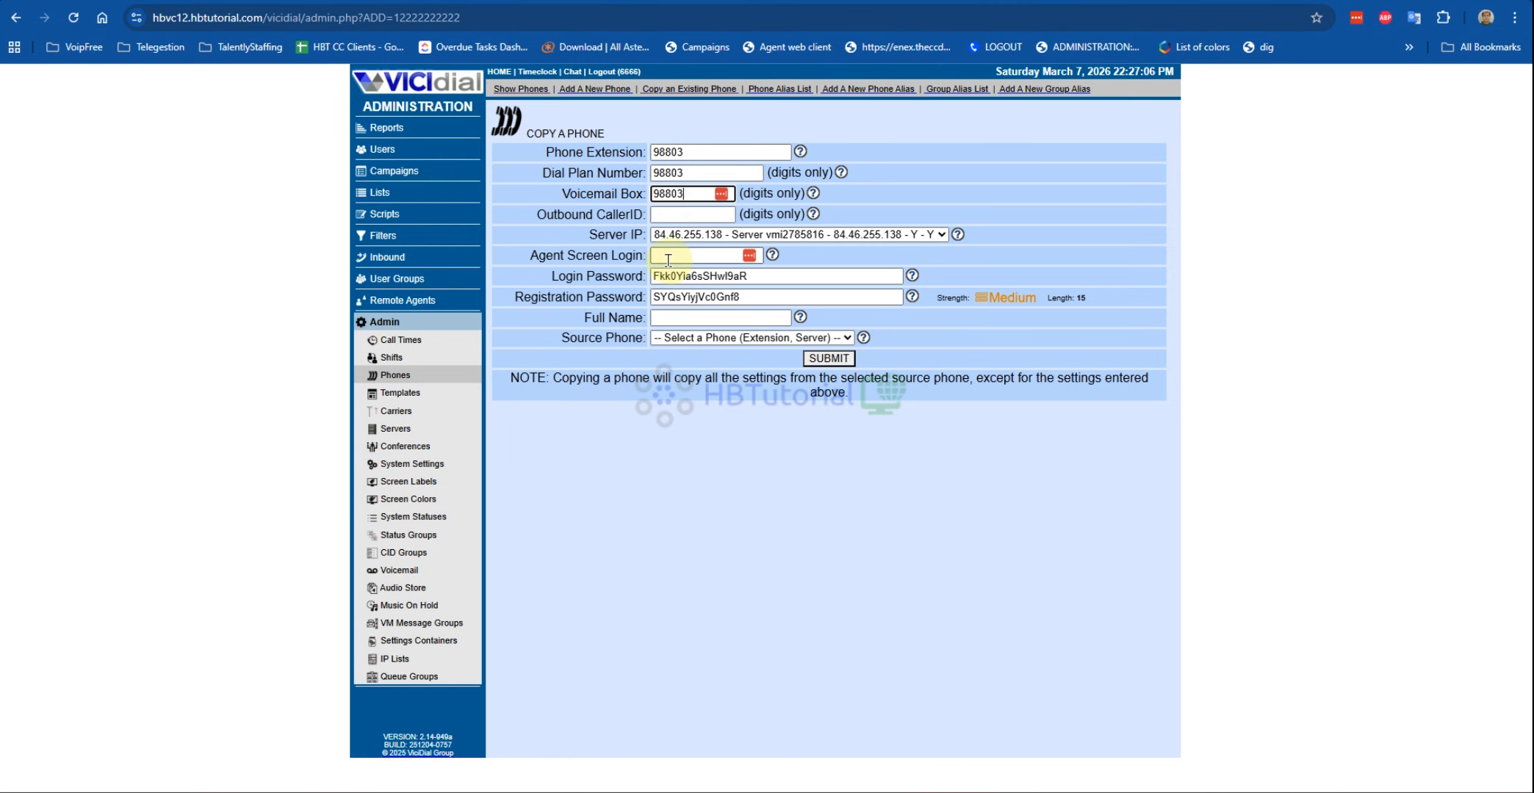
left_click(672, 256)
type("98803")
double_click(661, 276)
type("98803")
left_click(685, 318)
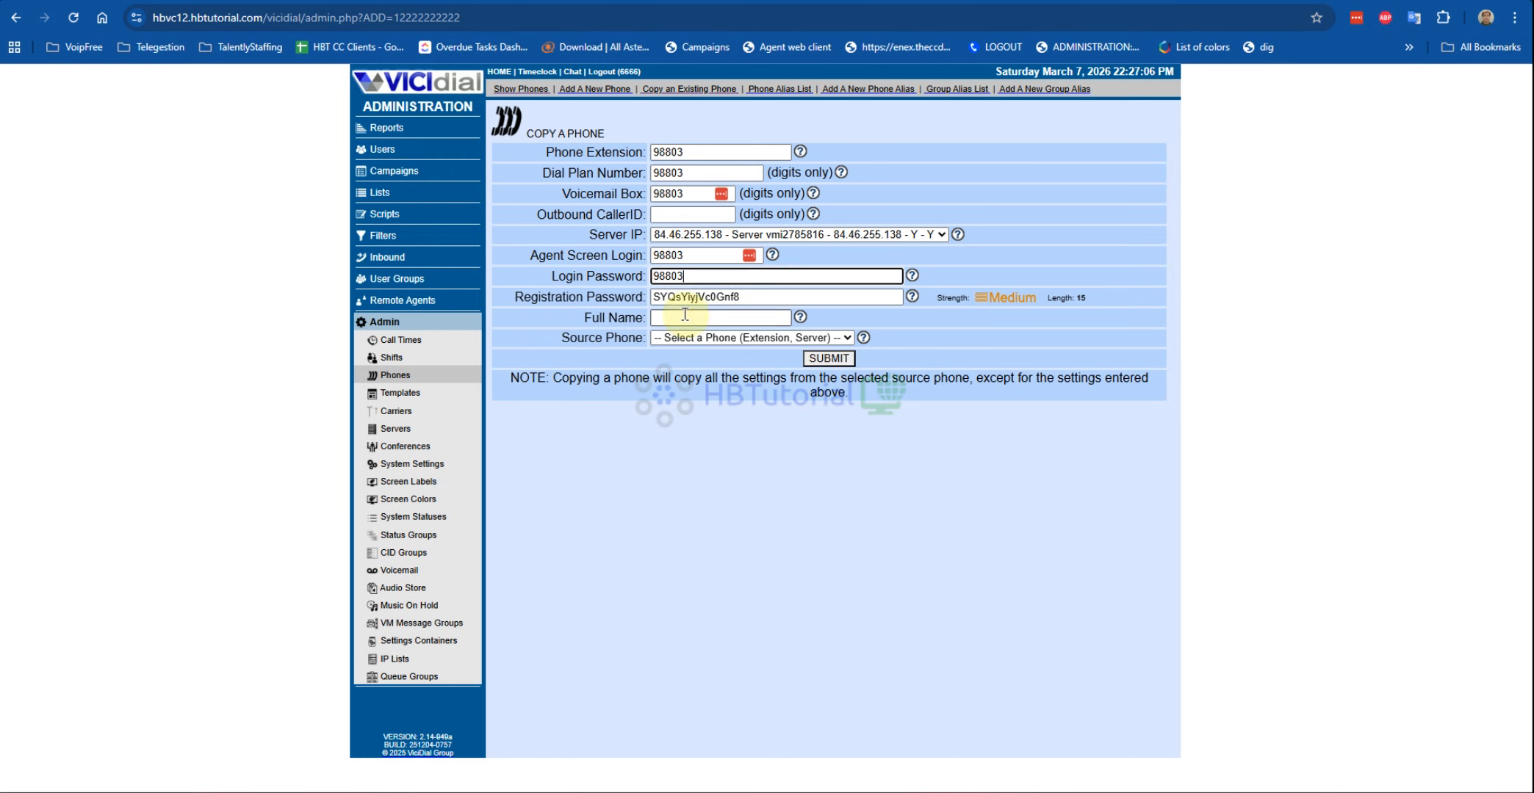
type("98803")
left_click(734, 338)
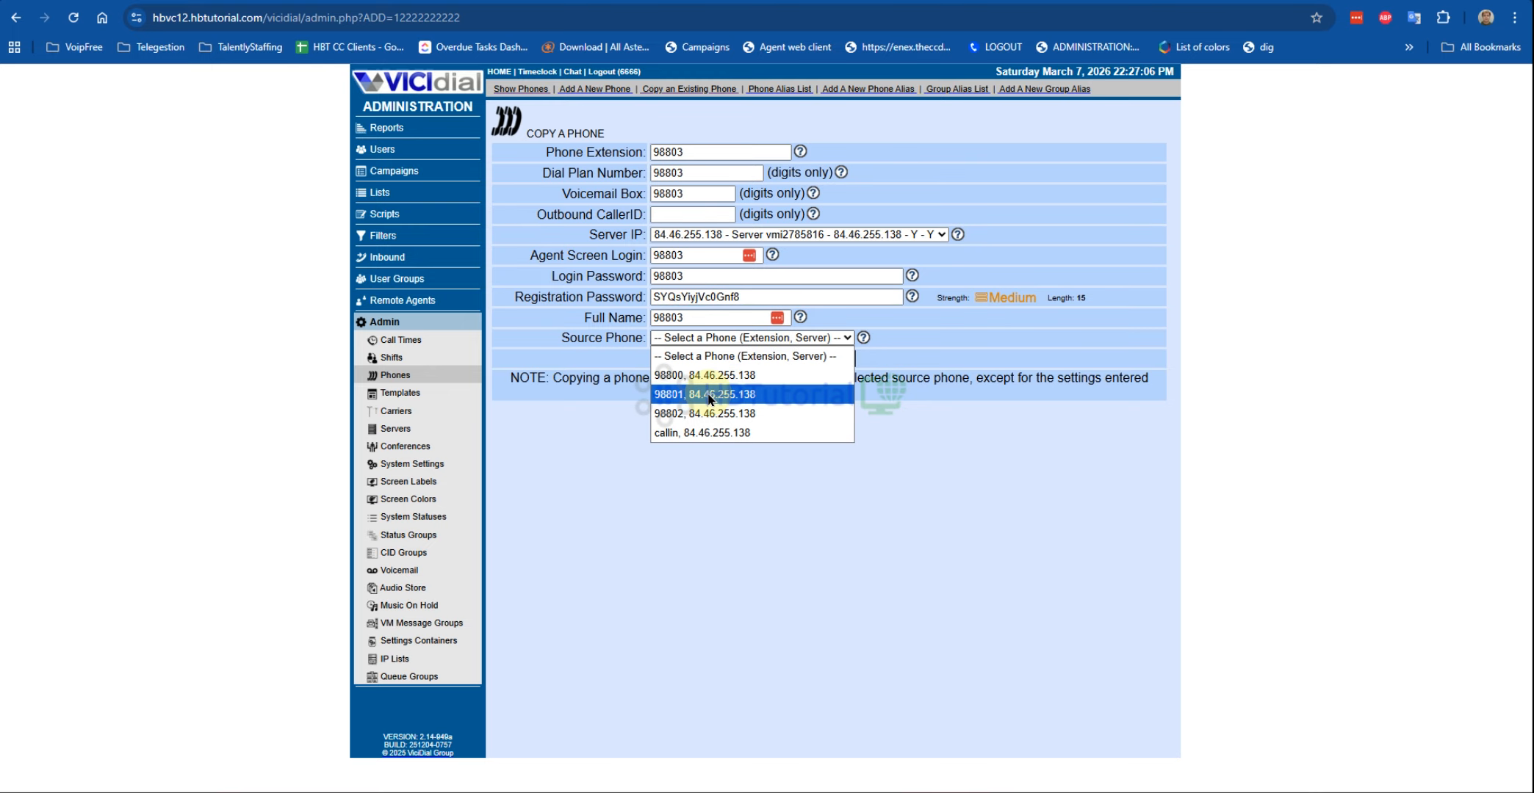
left_click(706, 375)
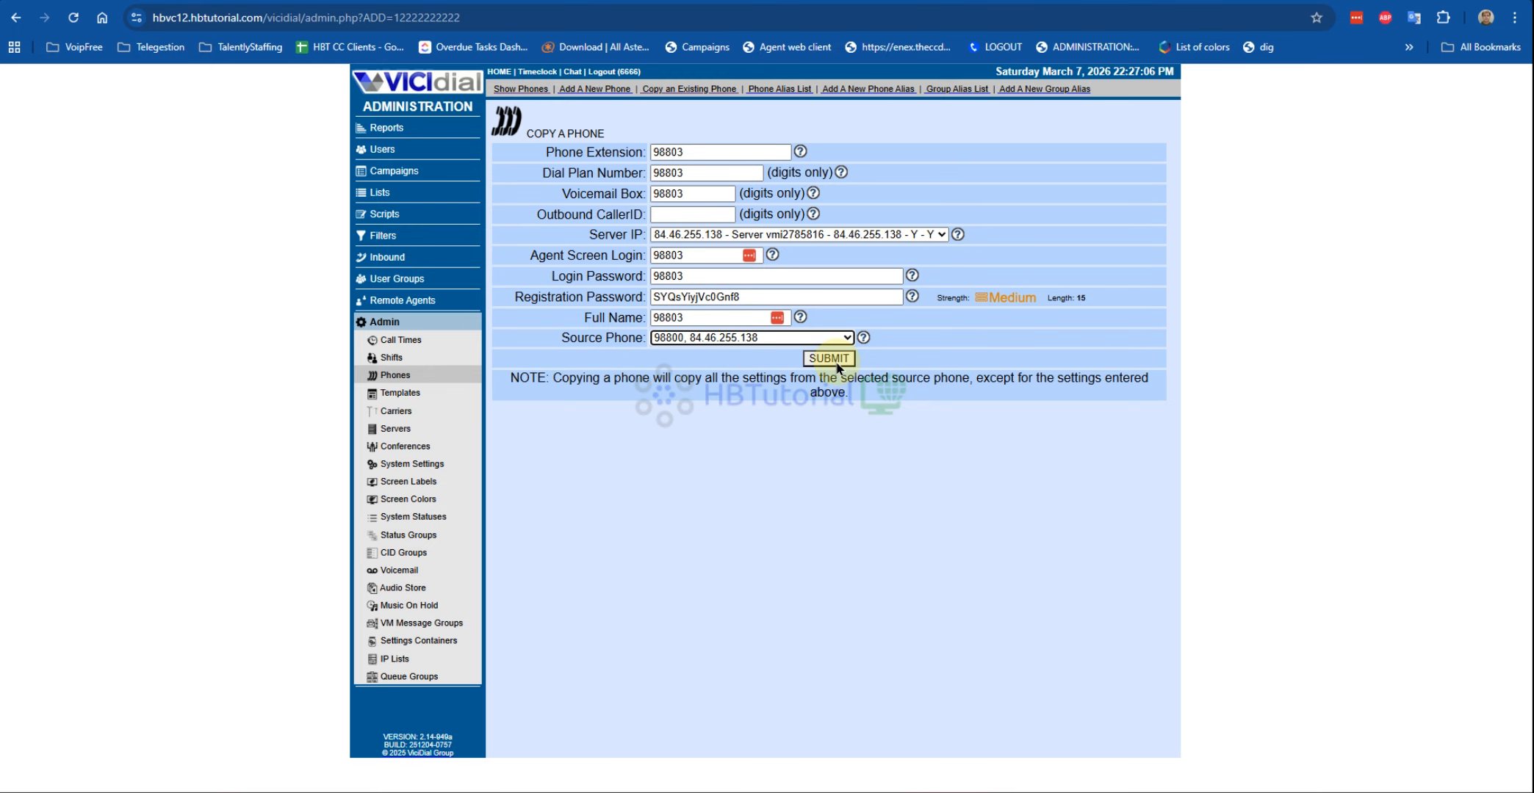
Step: On Add A New Phone, enter 98803 for extension, dial plan, voicemail and agent login, keeping the generated password
left_click(597, 89)
left_click(682, 164)
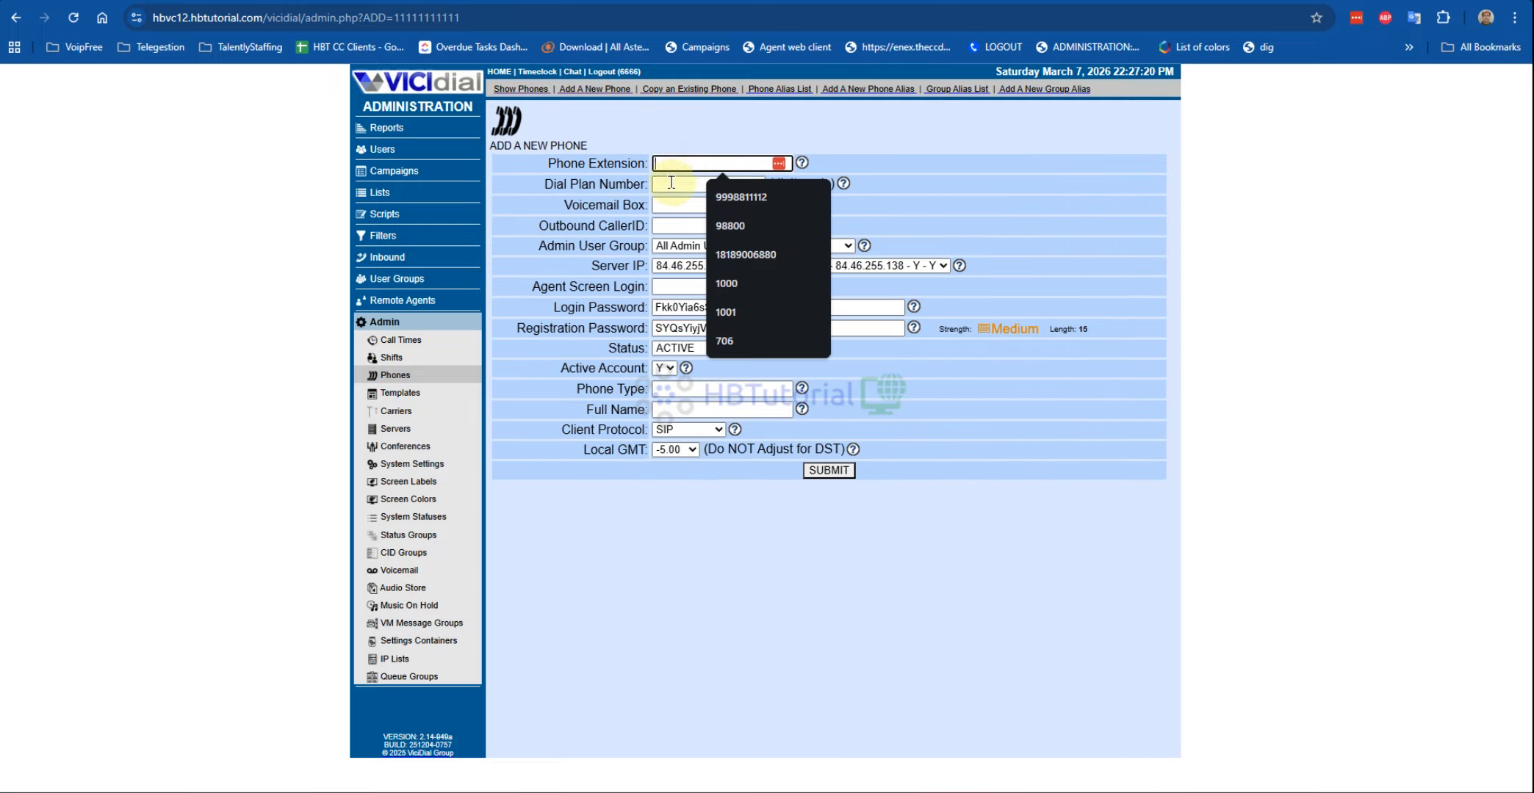
type("98803")
left_click(671, 184)
type("98803")
left_click(670, 205)
type("98803")
left_click(673, 287)
type("98803")
double_click(691, 307)
type("98803")
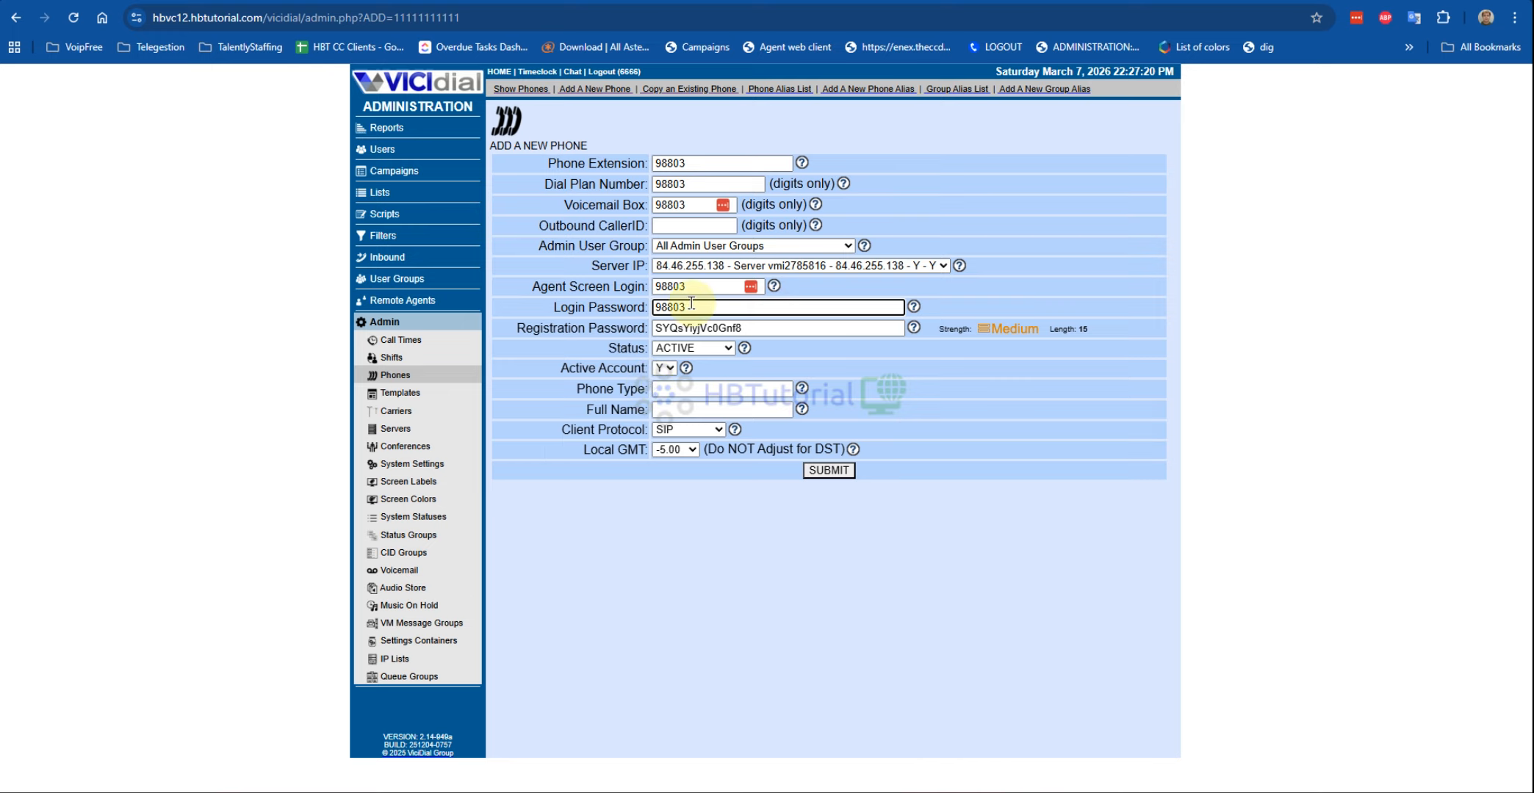
key("ctrl+z")
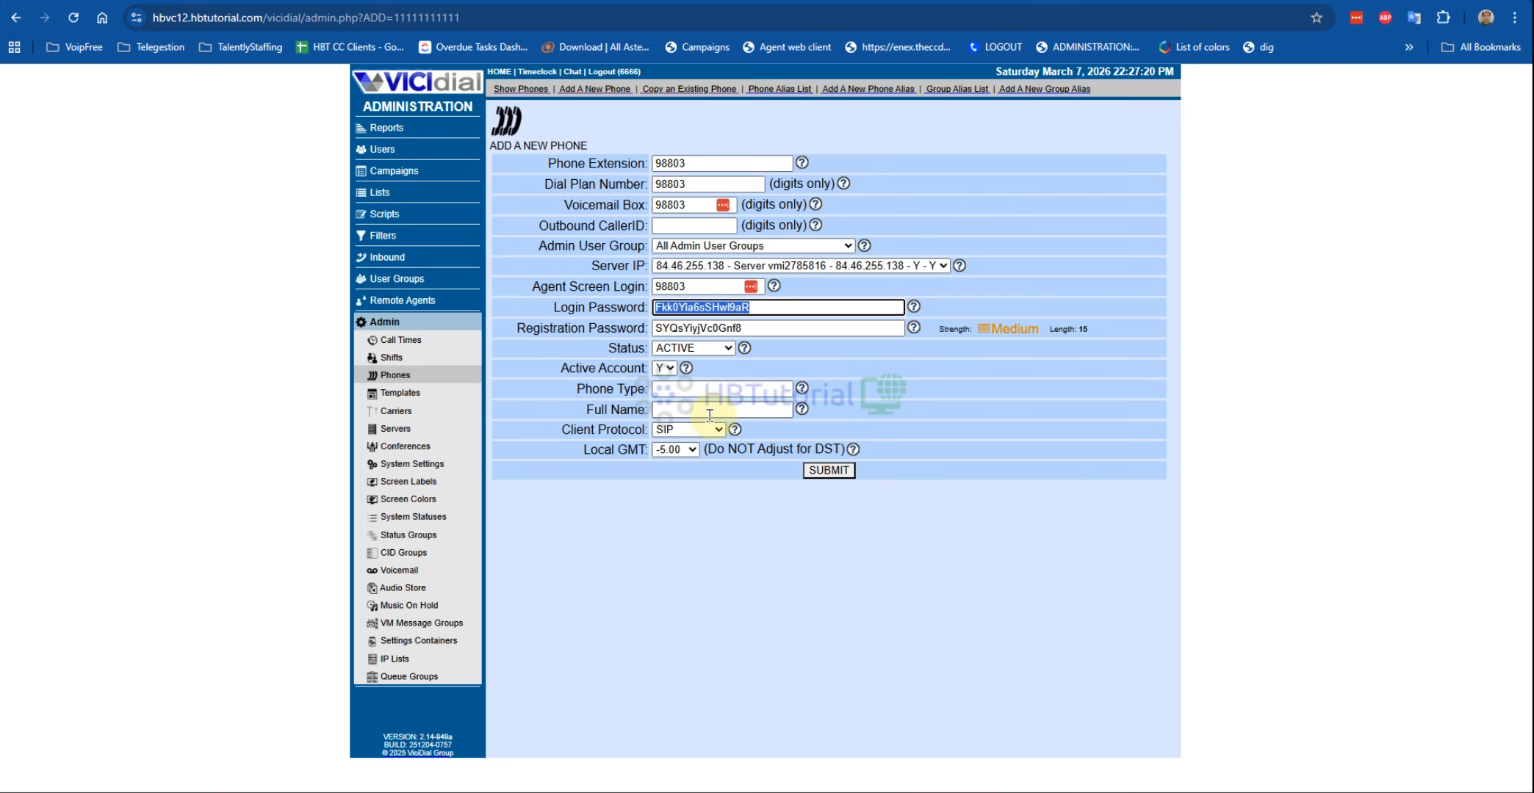
Step: Enter 98803 as phone type, full name Closer98803, choose PJSIP client protocol, and submit
left_click(680, 390)
type("98803")
left_click(676, 410)
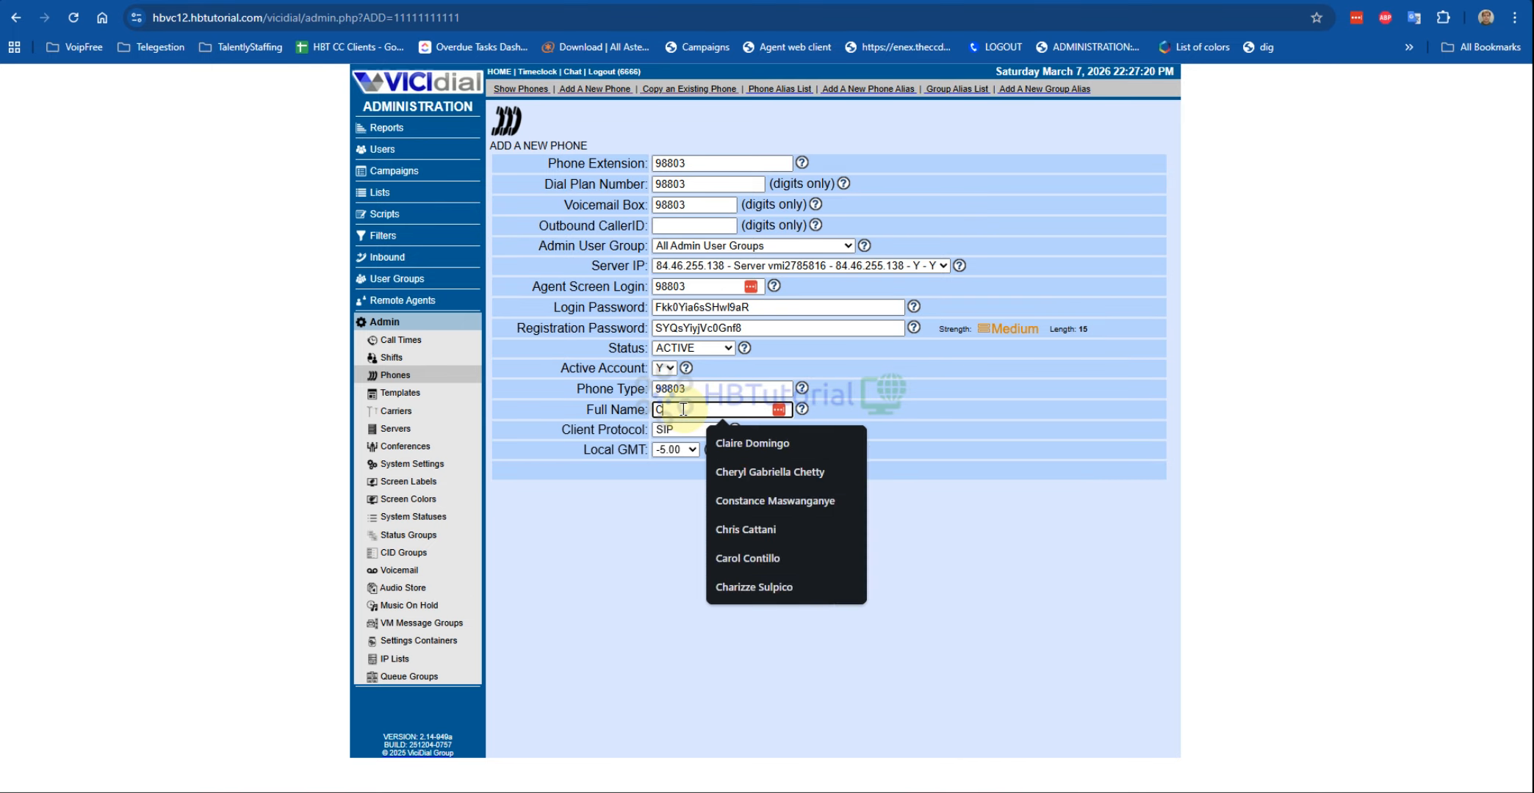
type("Closer98803")
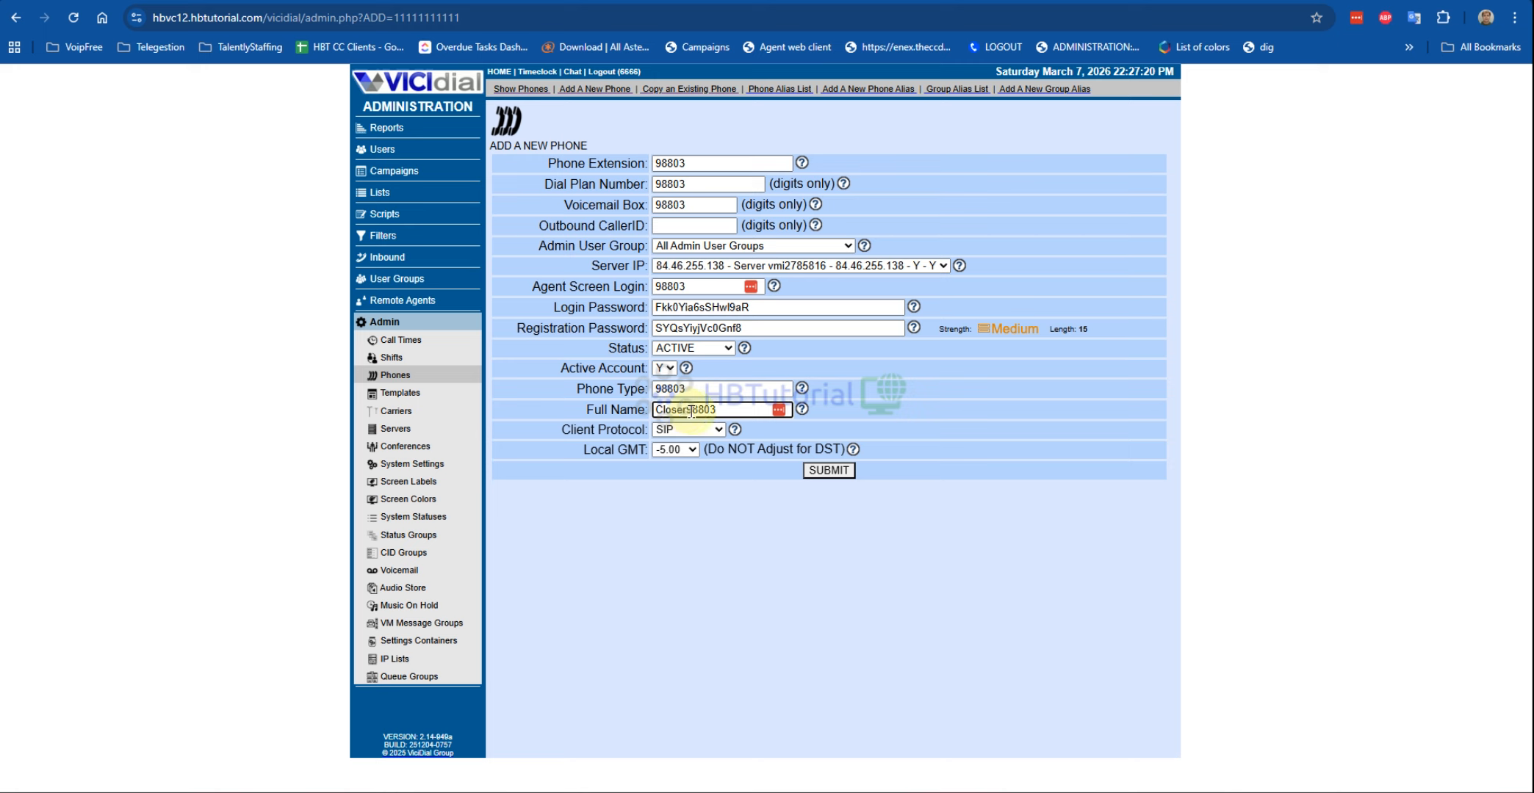
left_click_drag(565, 416, 689, 440)
left_click(703, 431)
left_click(705, 466)
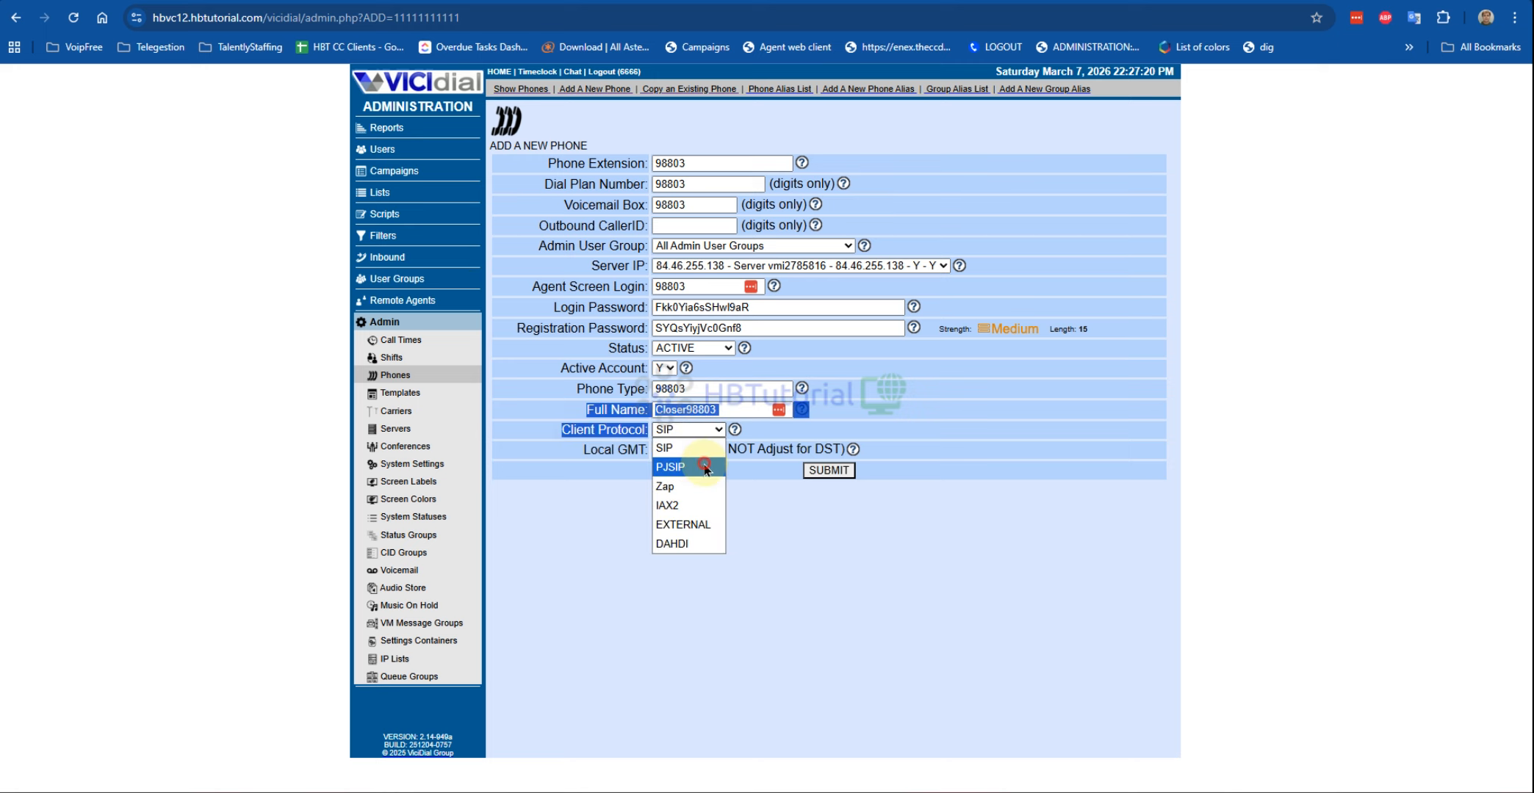
left_click(828, 471)
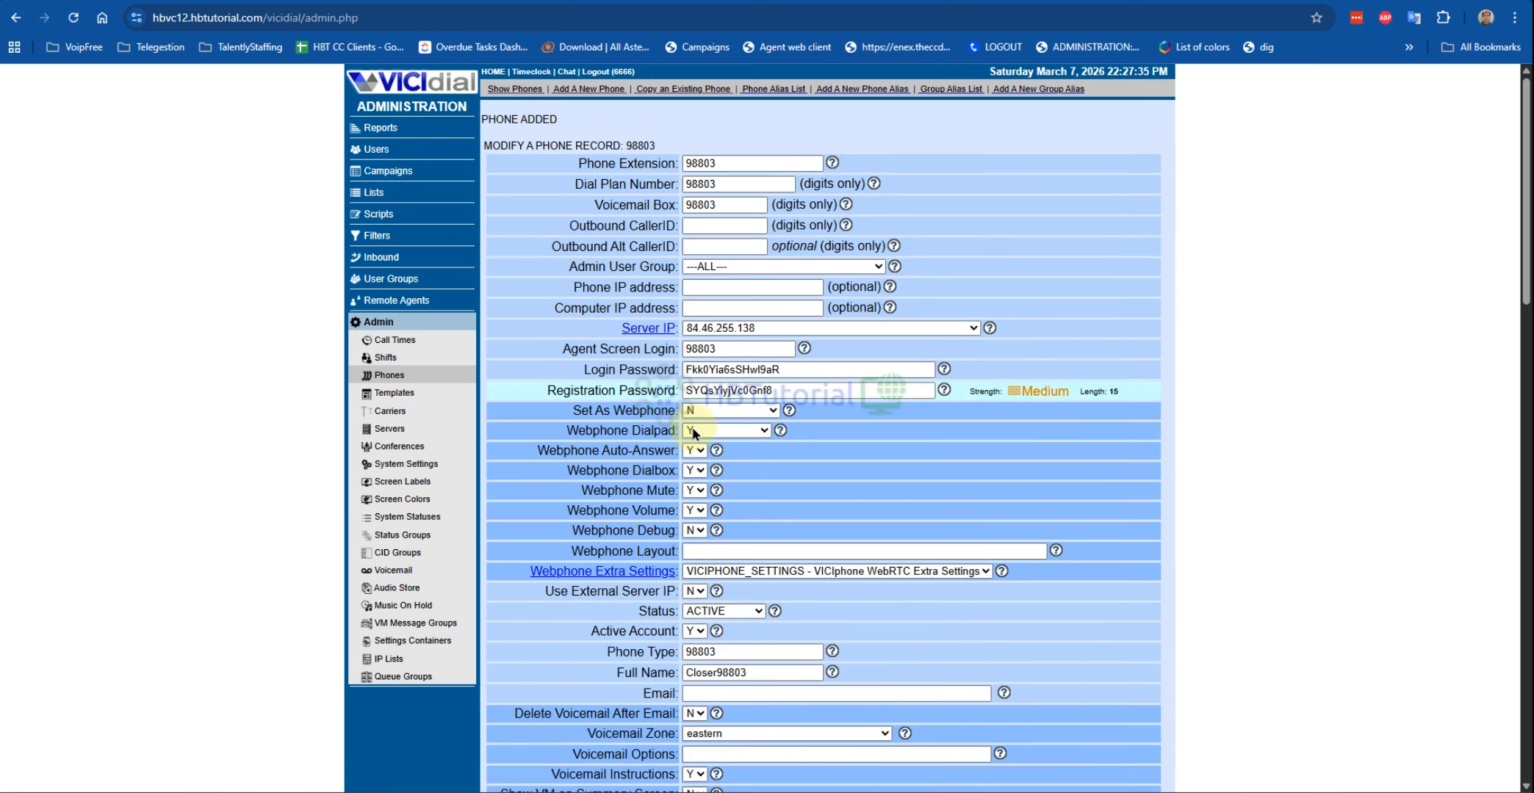
Step: Set phone 98803's As Webphone to Y and Template ID to VICIphonePJSIP WebRTC, then submit
scroll(626, 344, "down", 2)
left_click(727, 304)
left_click(728, 329)
scroll(852, 359, "down", 4)
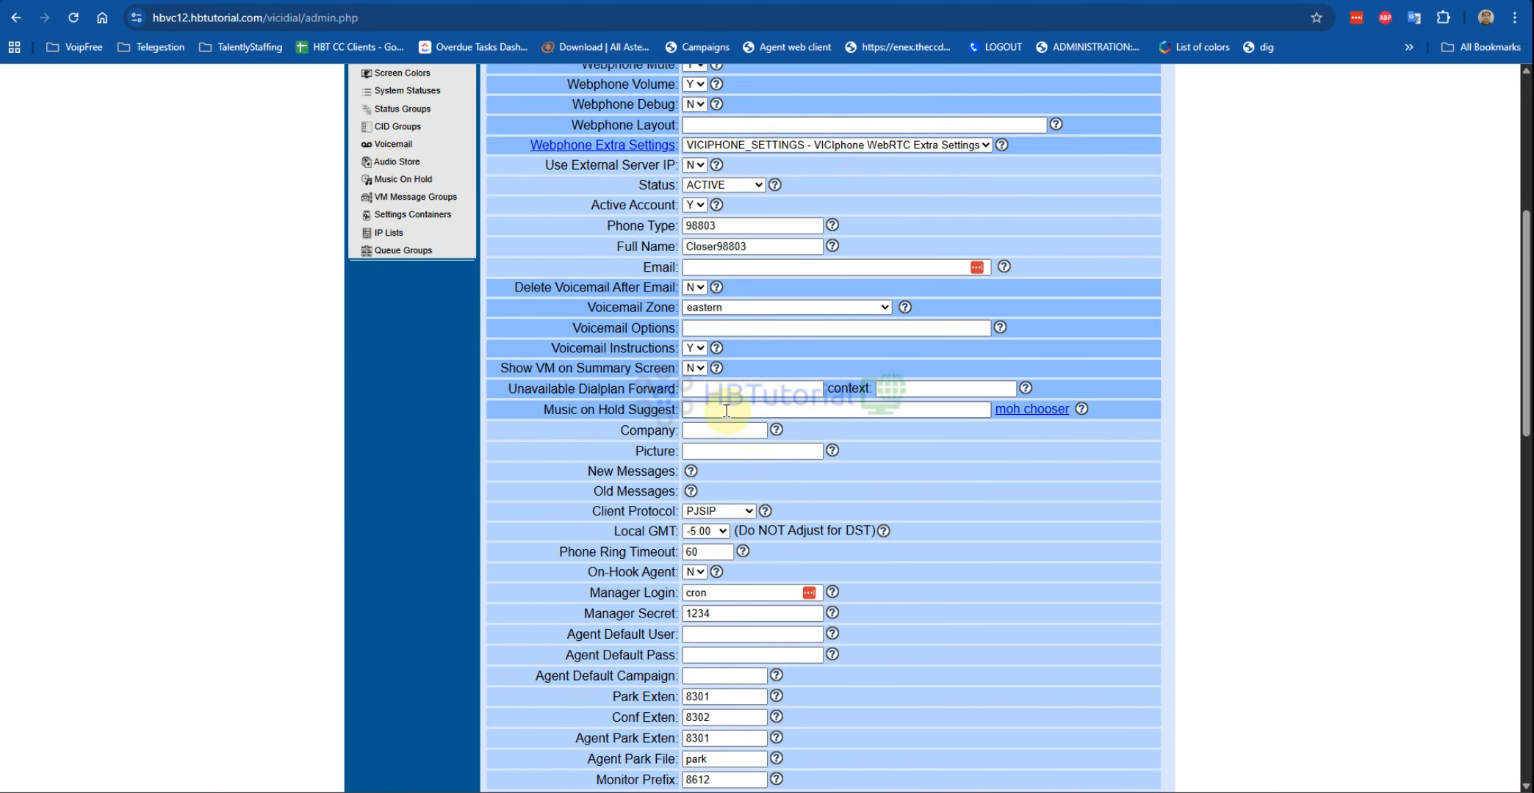
left_click_drag(593, 512, 674, 511)
scroll(769, 472, "down", 5)
scroll(770, 472, "down", 9)
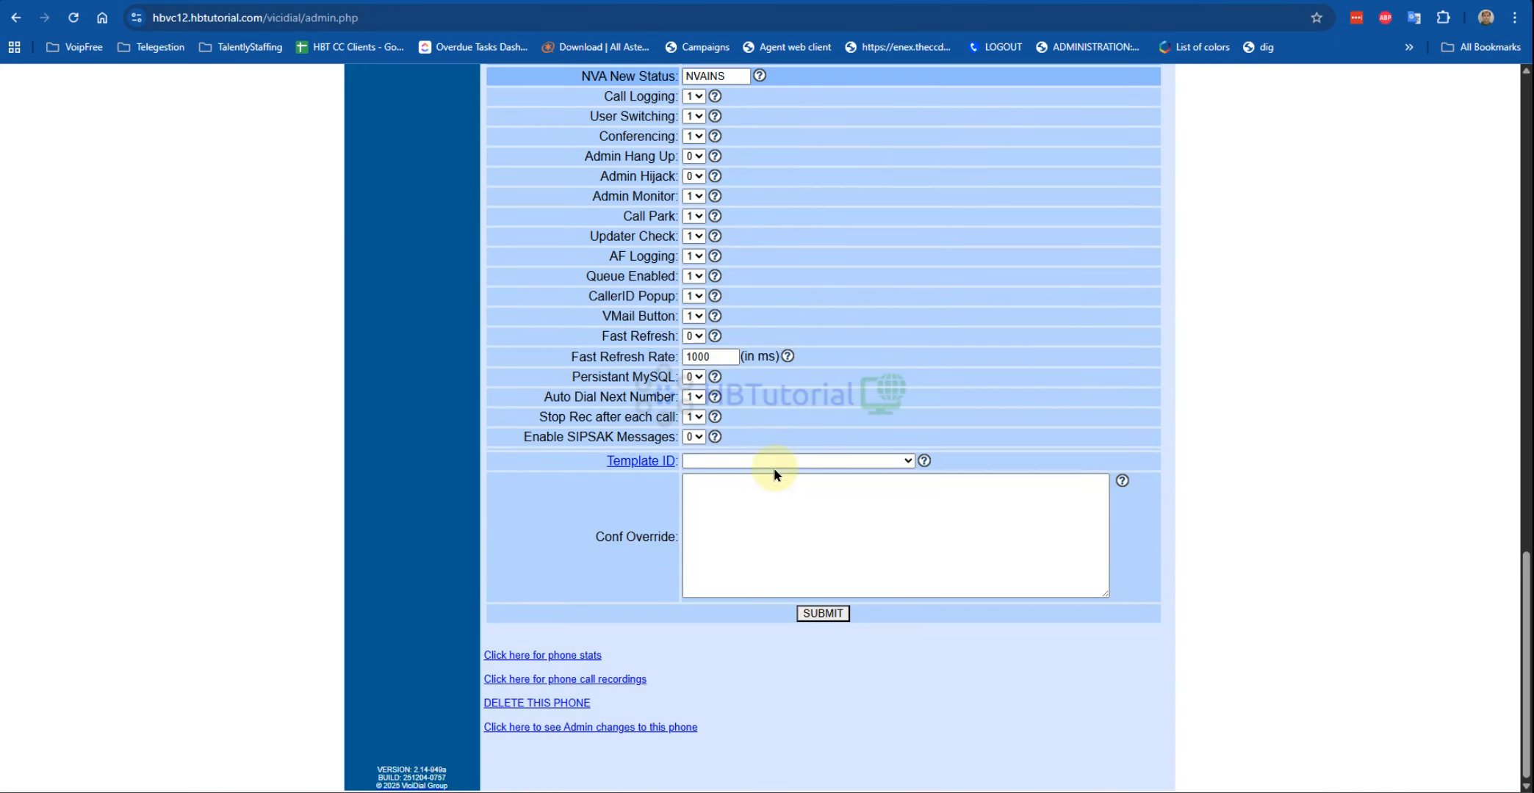
left_click(769, 468)
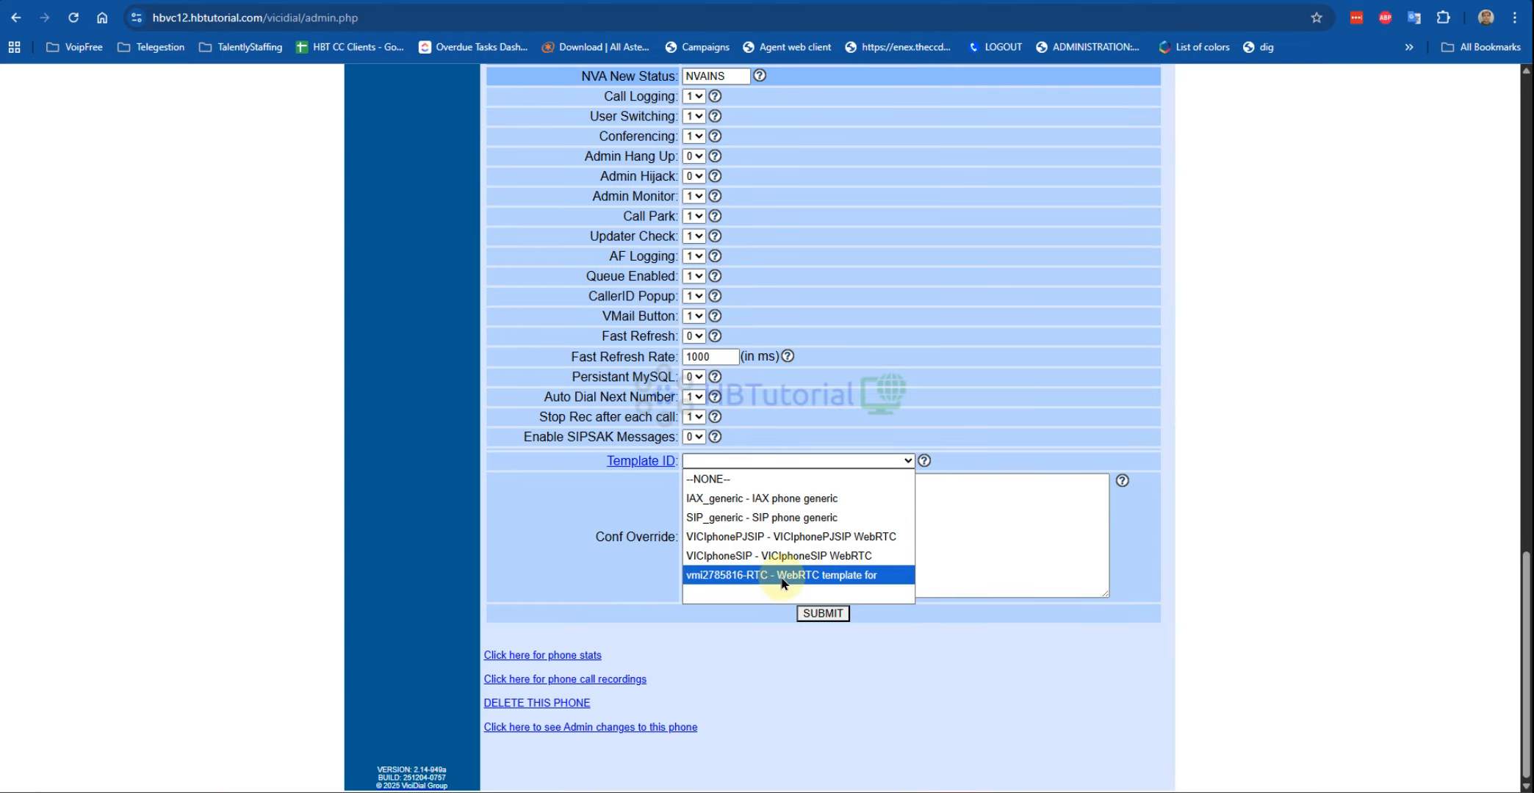
left_click(775, 542)
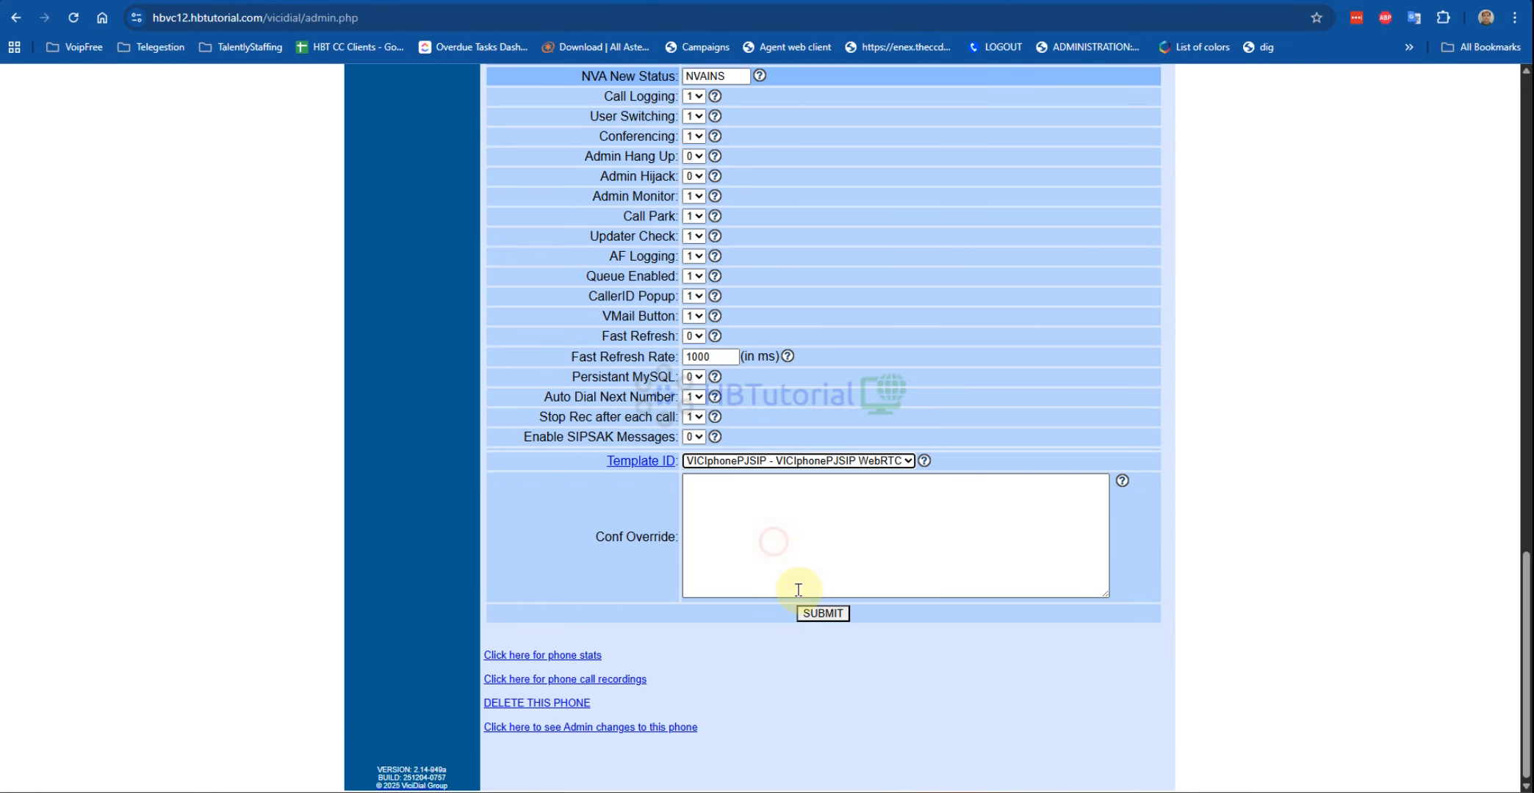
left_click(817, 615)
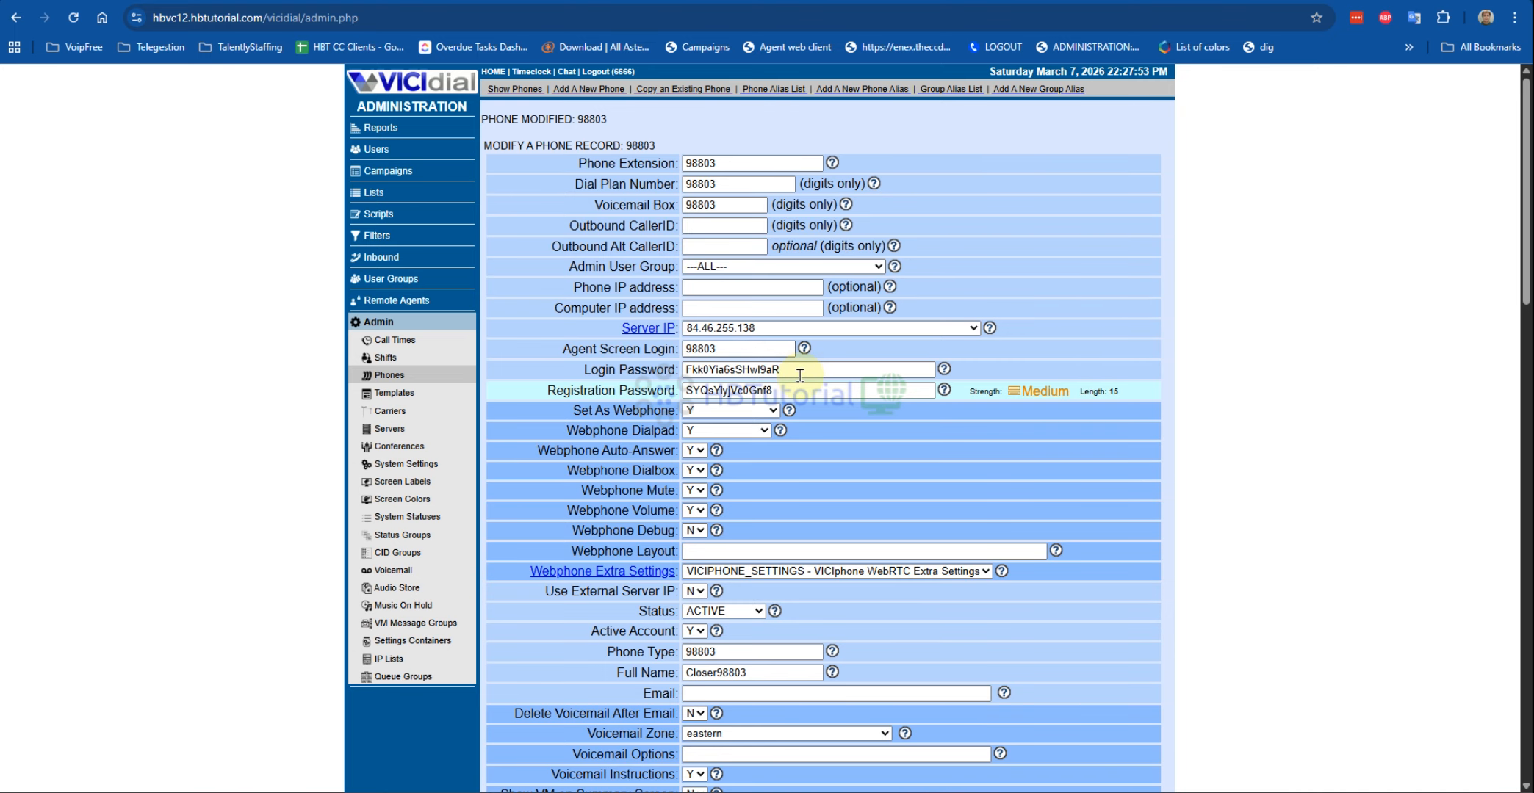
Step: Copy phone 98803's login password and paste it into user 98803's Phone Pass field
double_click(817, 376)
right_click(711, 371)
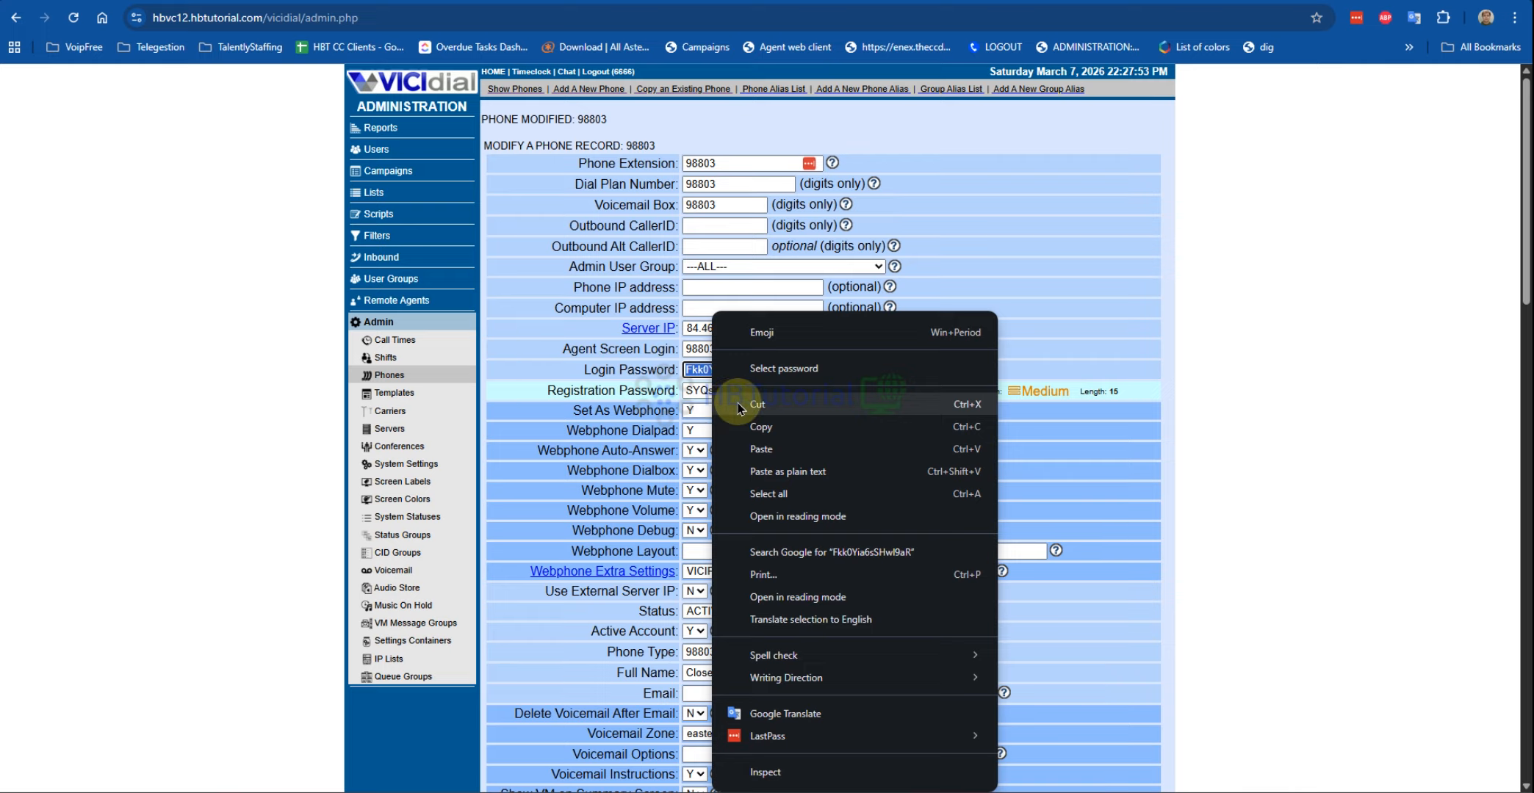
left_click(757, 427)
key("ctrl+Tab")
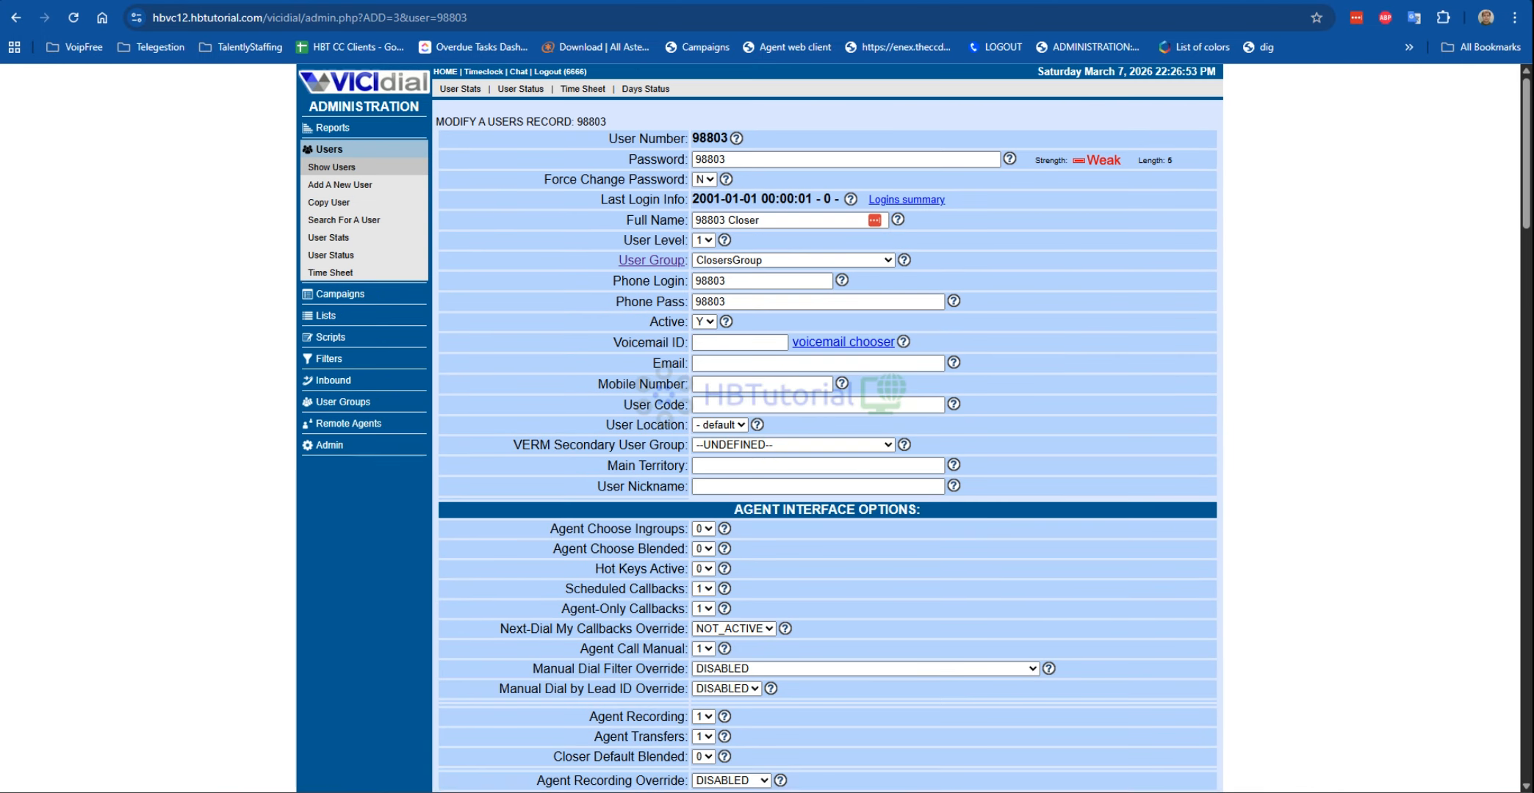
double_click(743, 302)
key("ctrl+v")
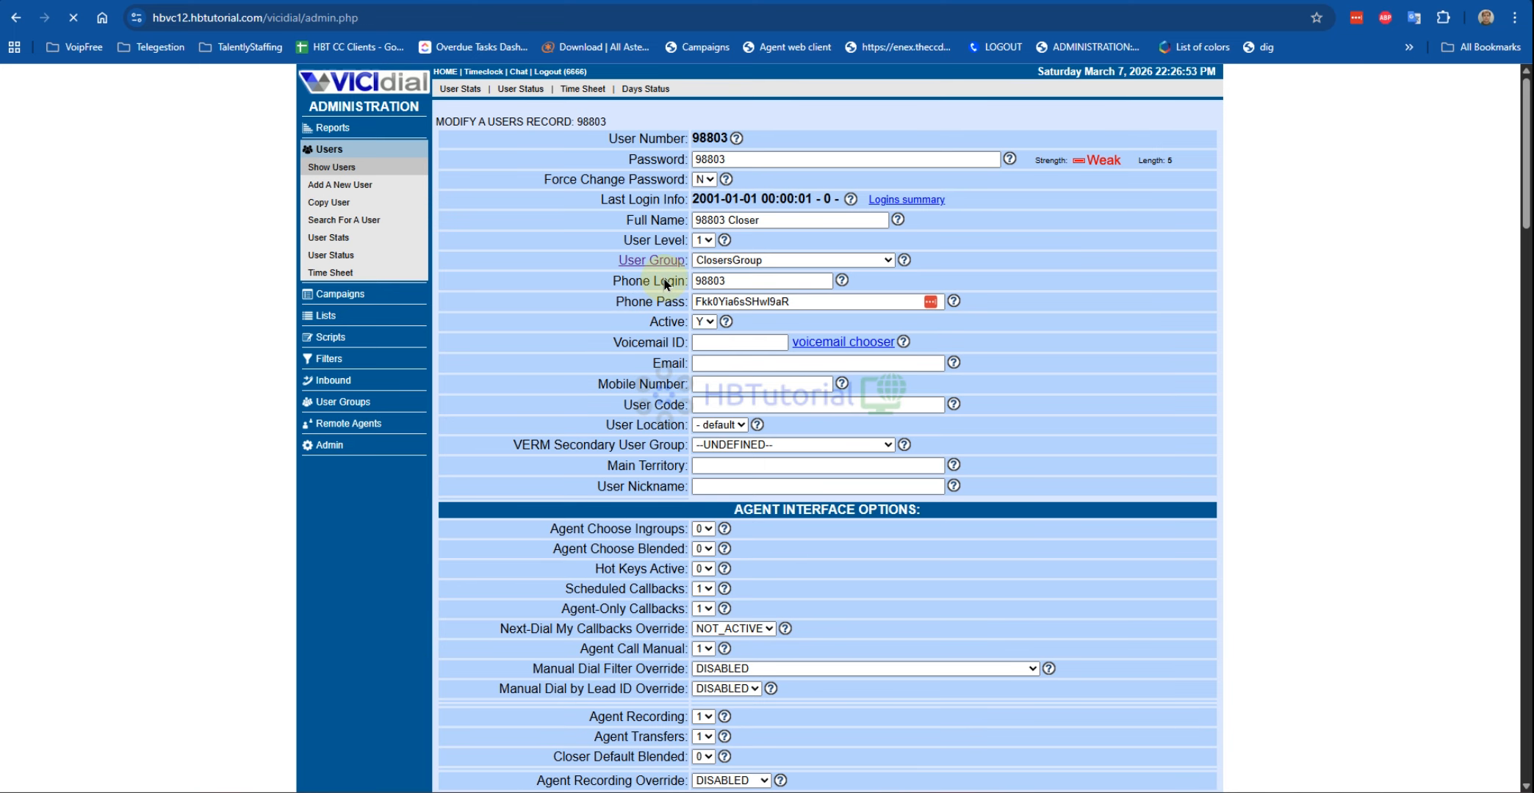
double_click(704, 145)
right_click(705, 144)
left_click(727, 157)
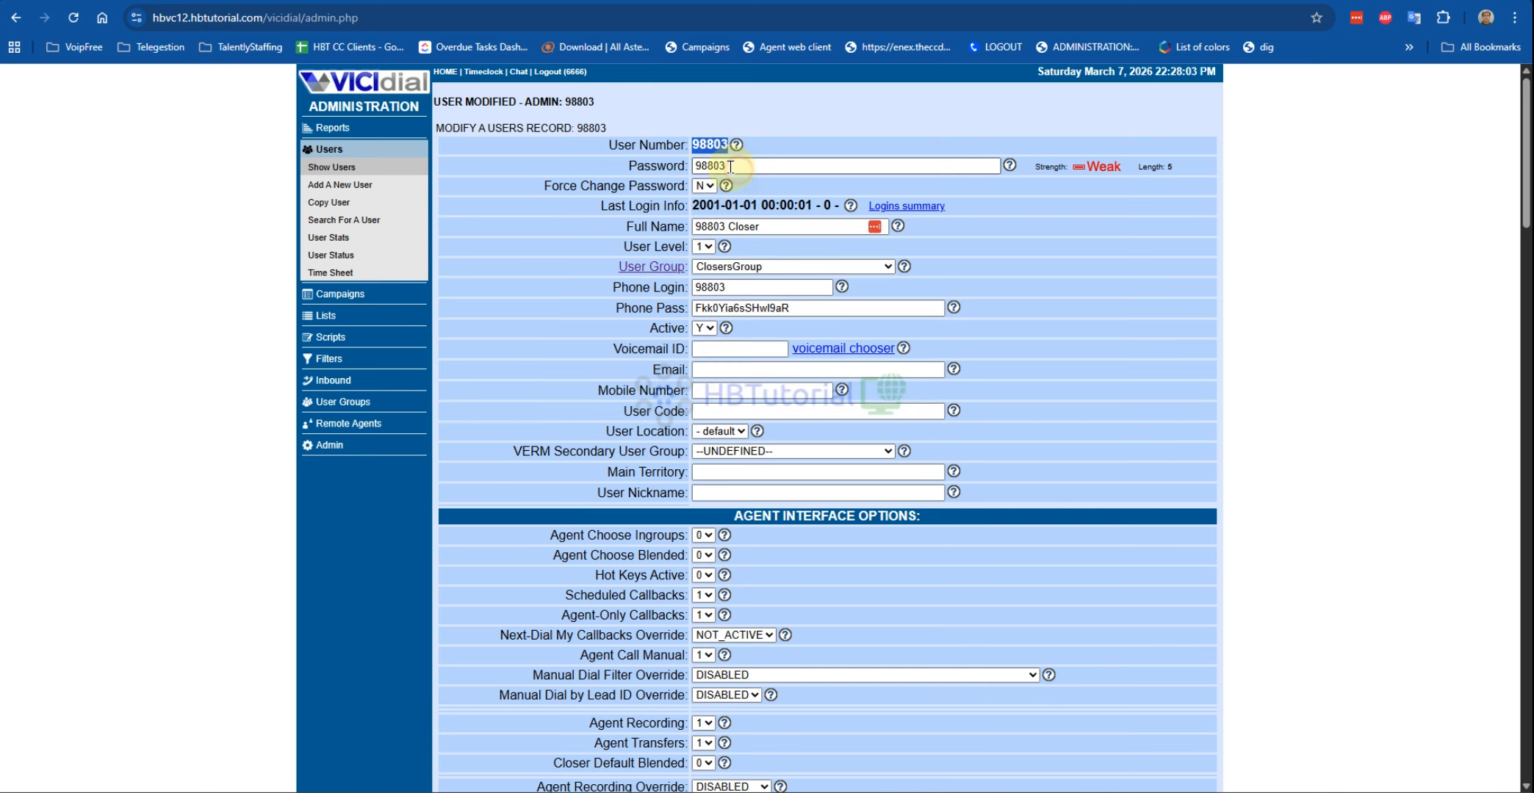
left_click(1515, 17)
left_click(1396, 96)
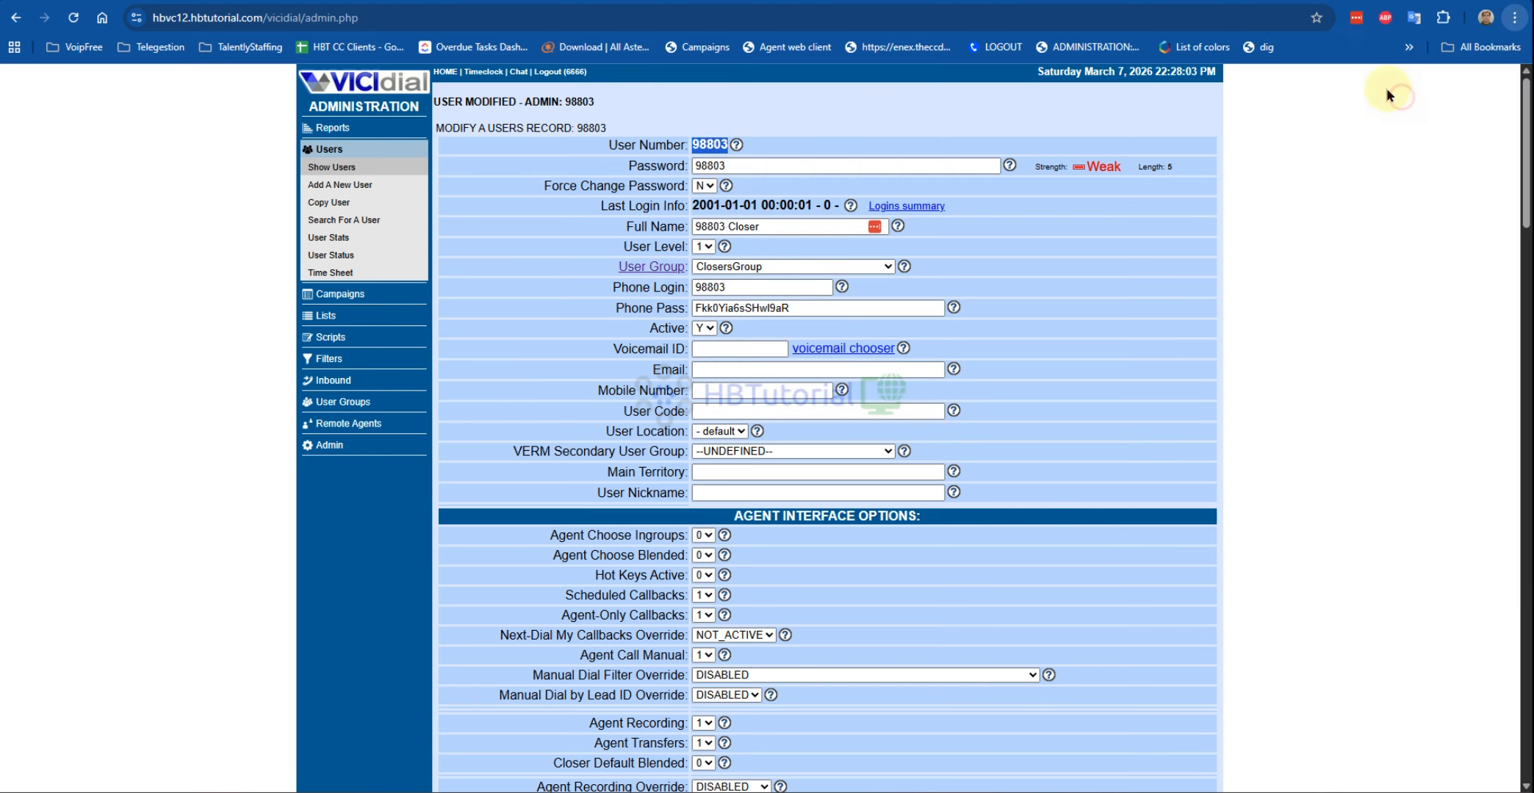
Step: Load the VICIdial site and paste 98803's login and password on the agent login page
type("hb")
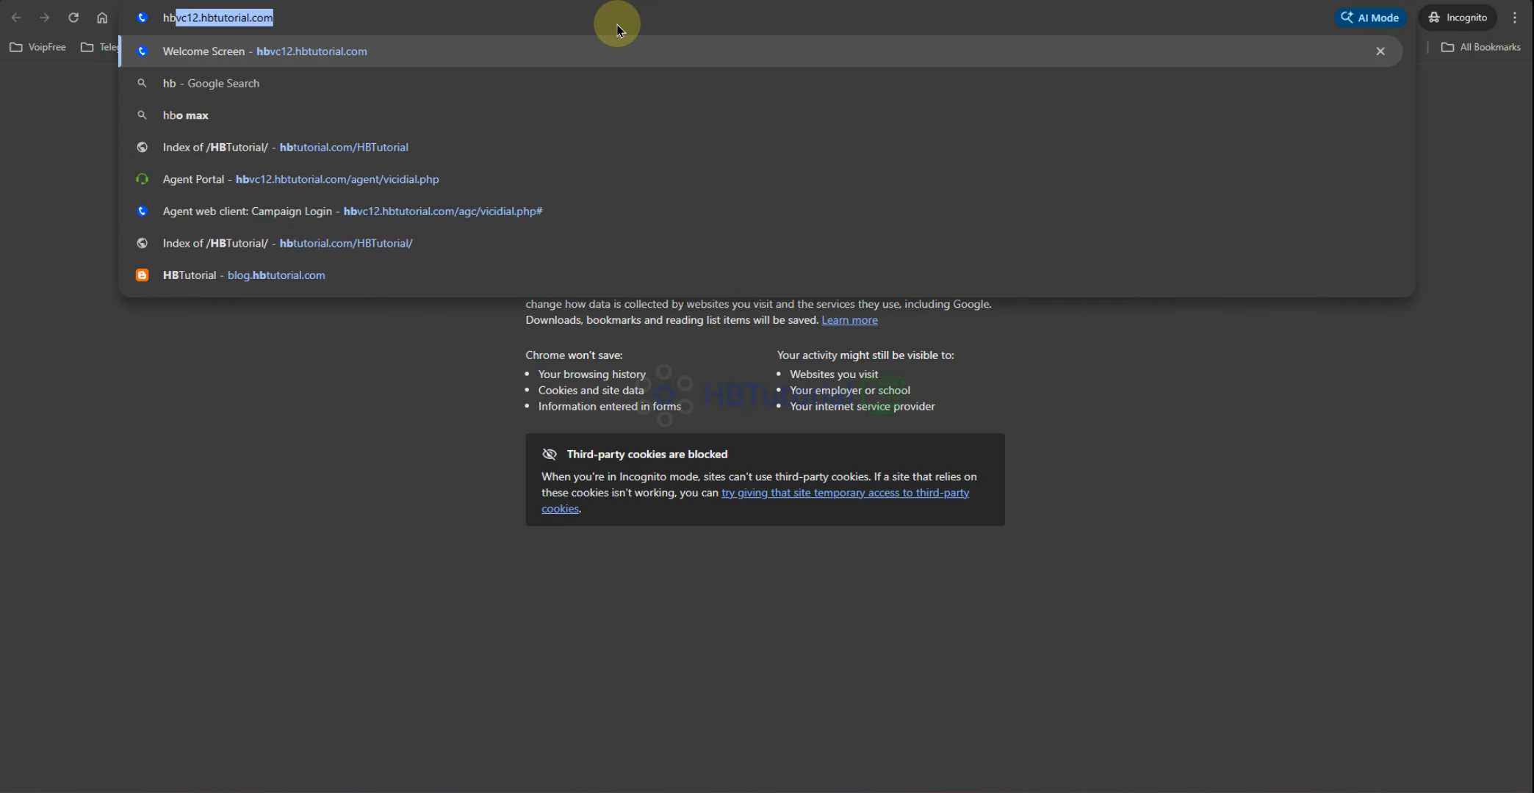
key("Return")
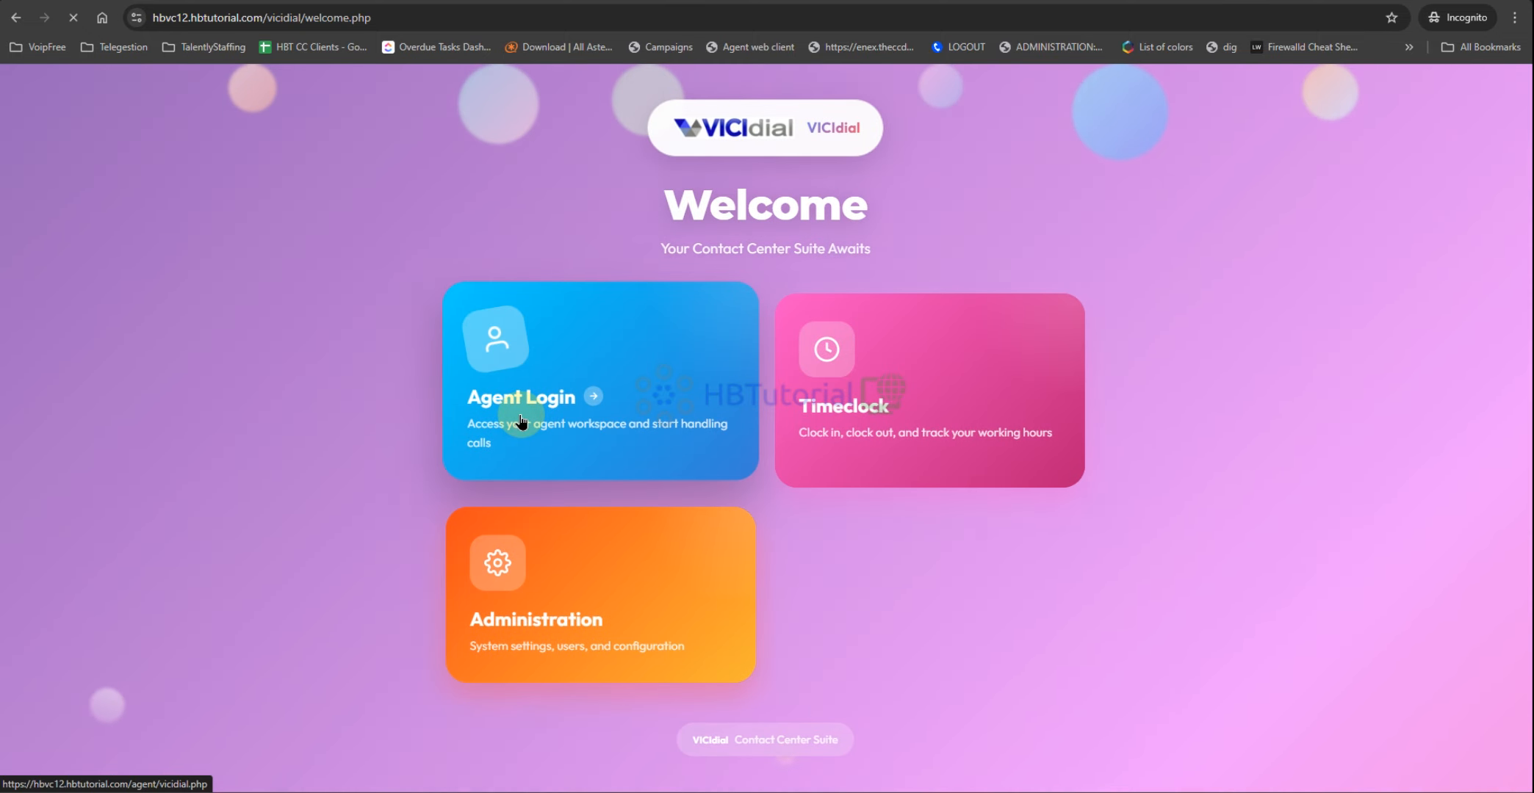
left_click(520, 421)
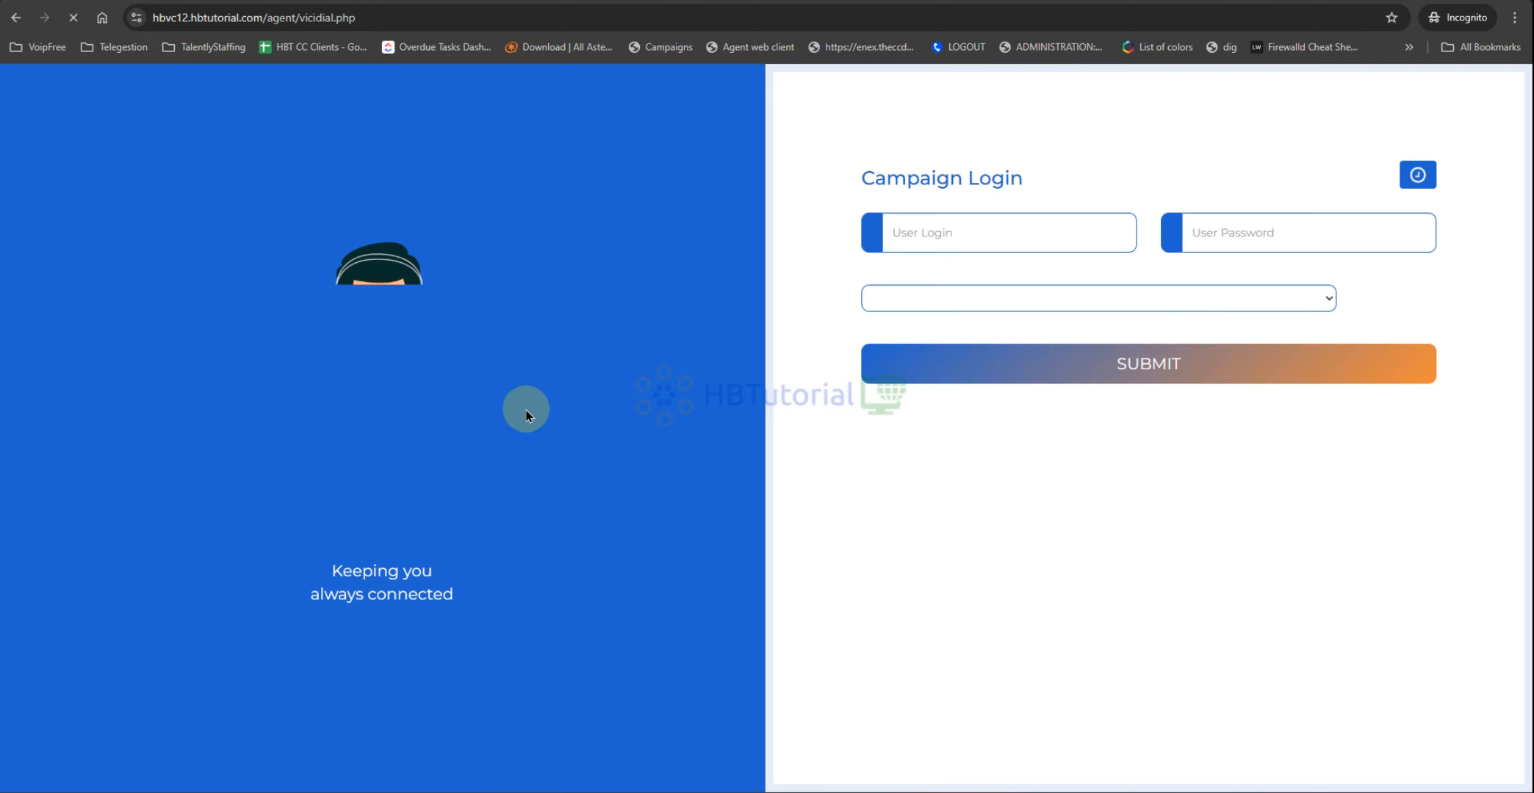
left_click(930, 296)
key("ctrl+v")
left_click(1208, 294)
key("ctrl+v")
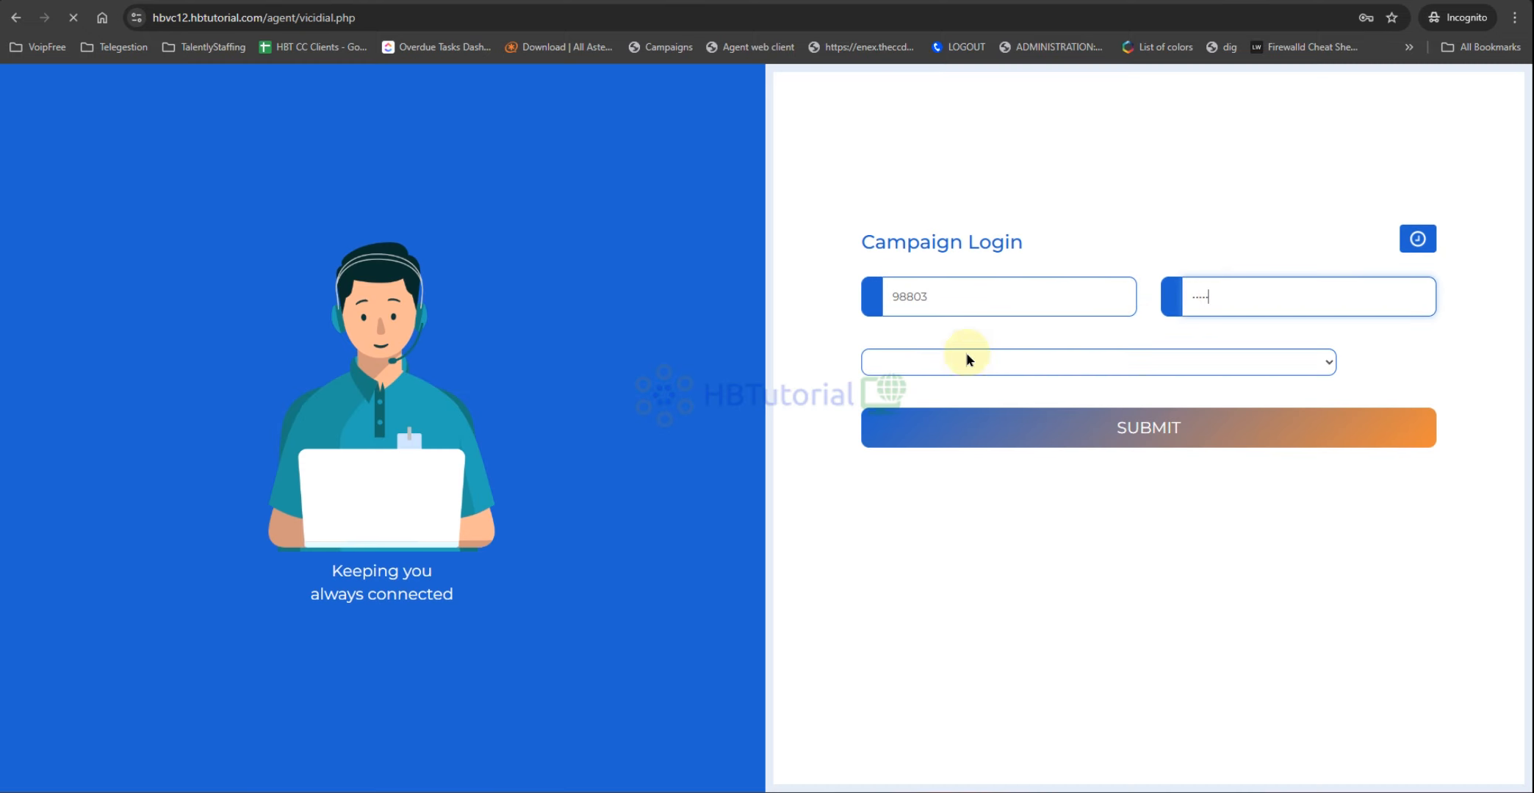
left_click(940, 362)
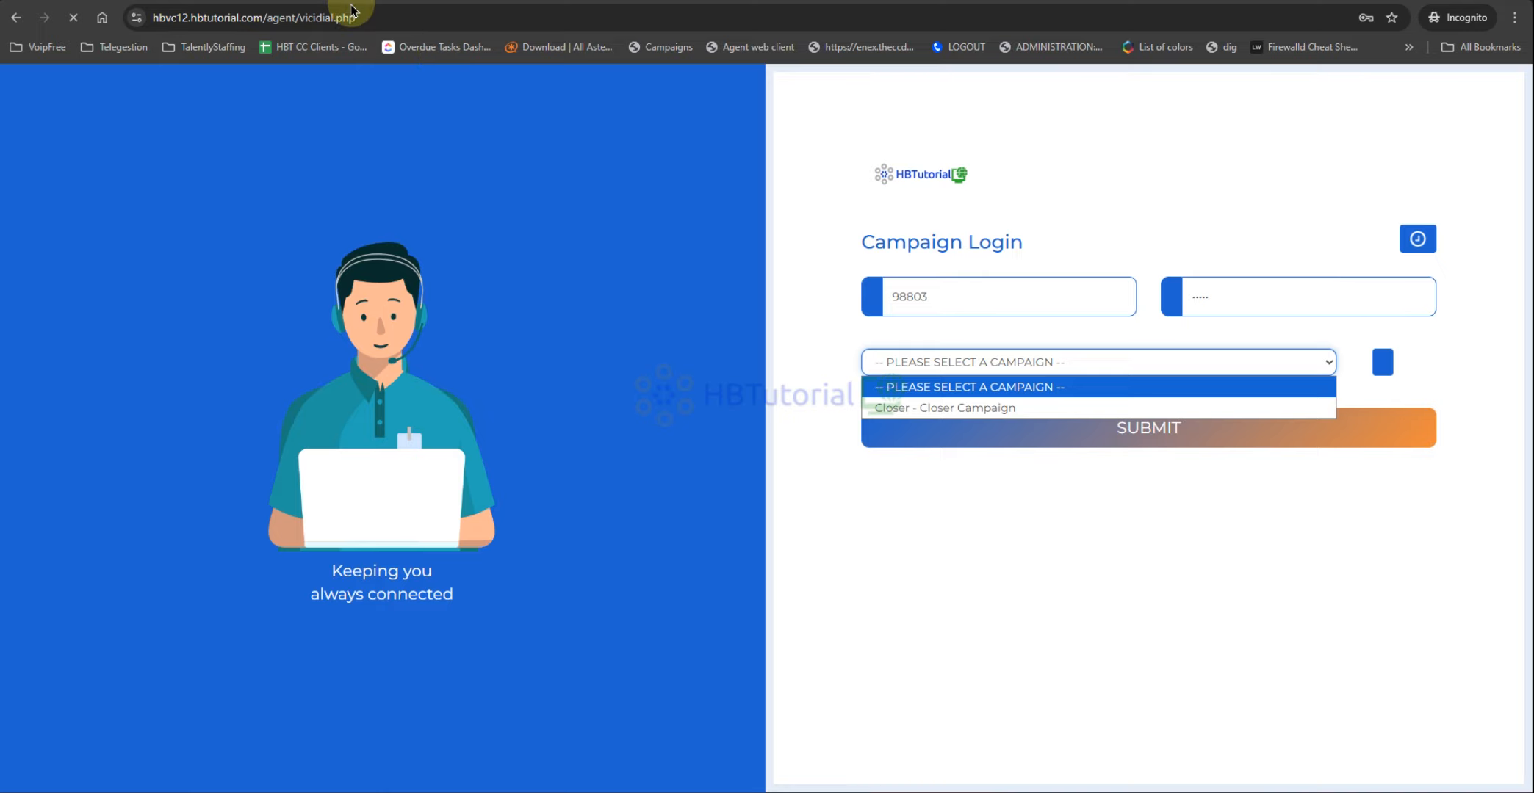
Step: Correct the browser address to agc/vicidial.php and load the agent login page
left_click(326, 18)
left_click(361, 17)
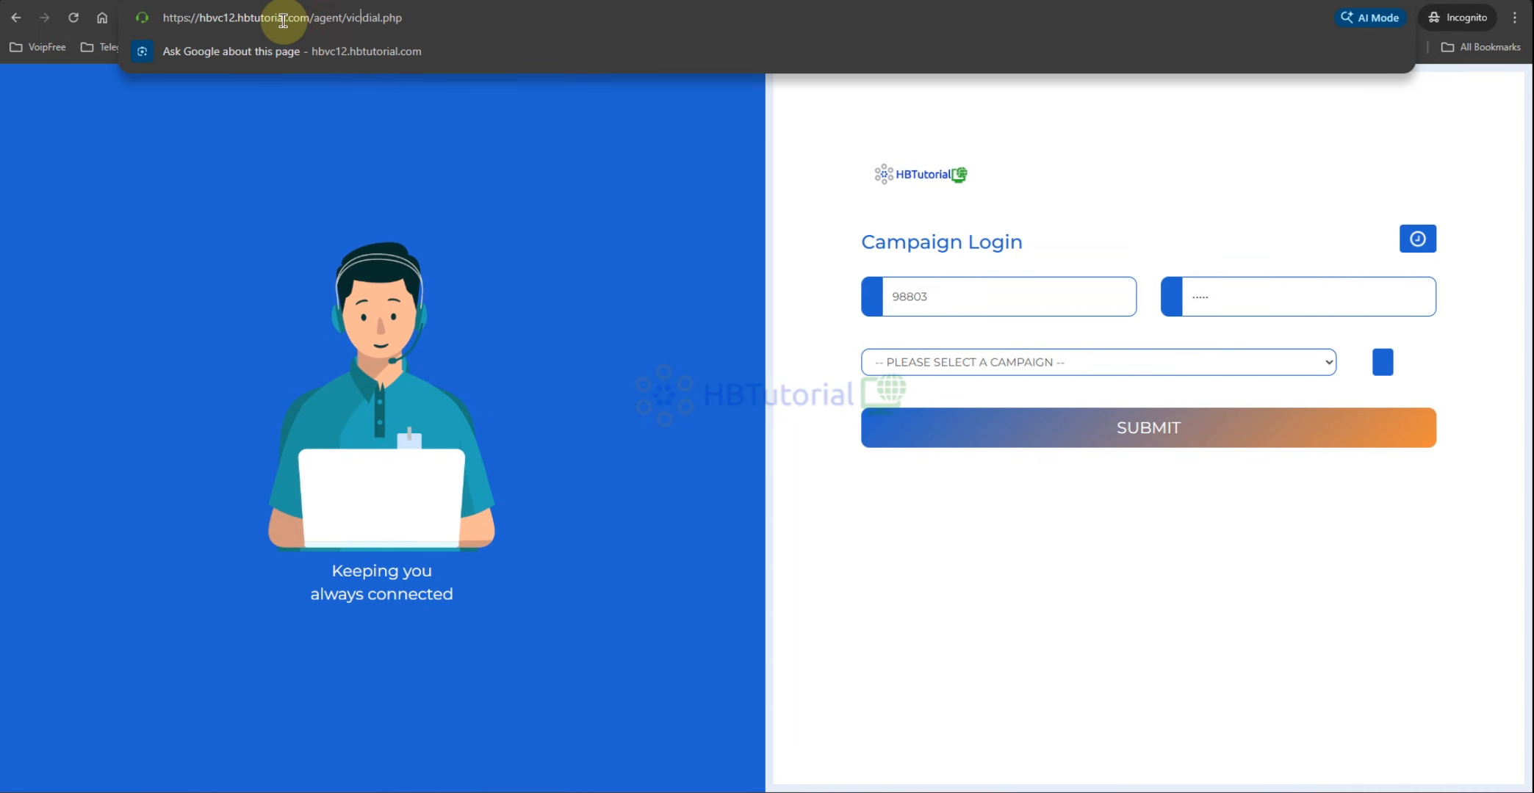
double_click(335, 17)
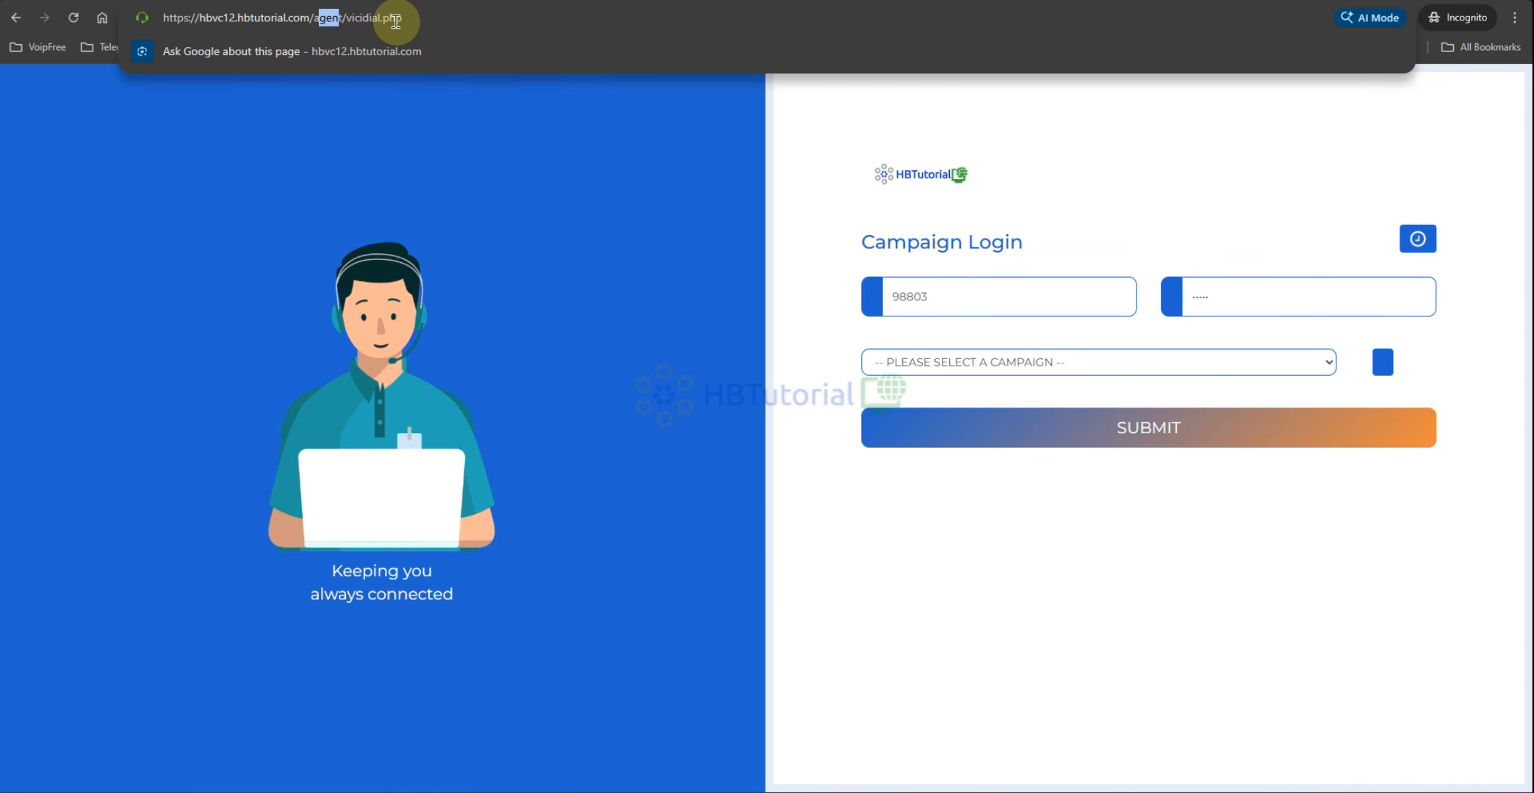
type("aa")
key("BackSpace")
type("gc")
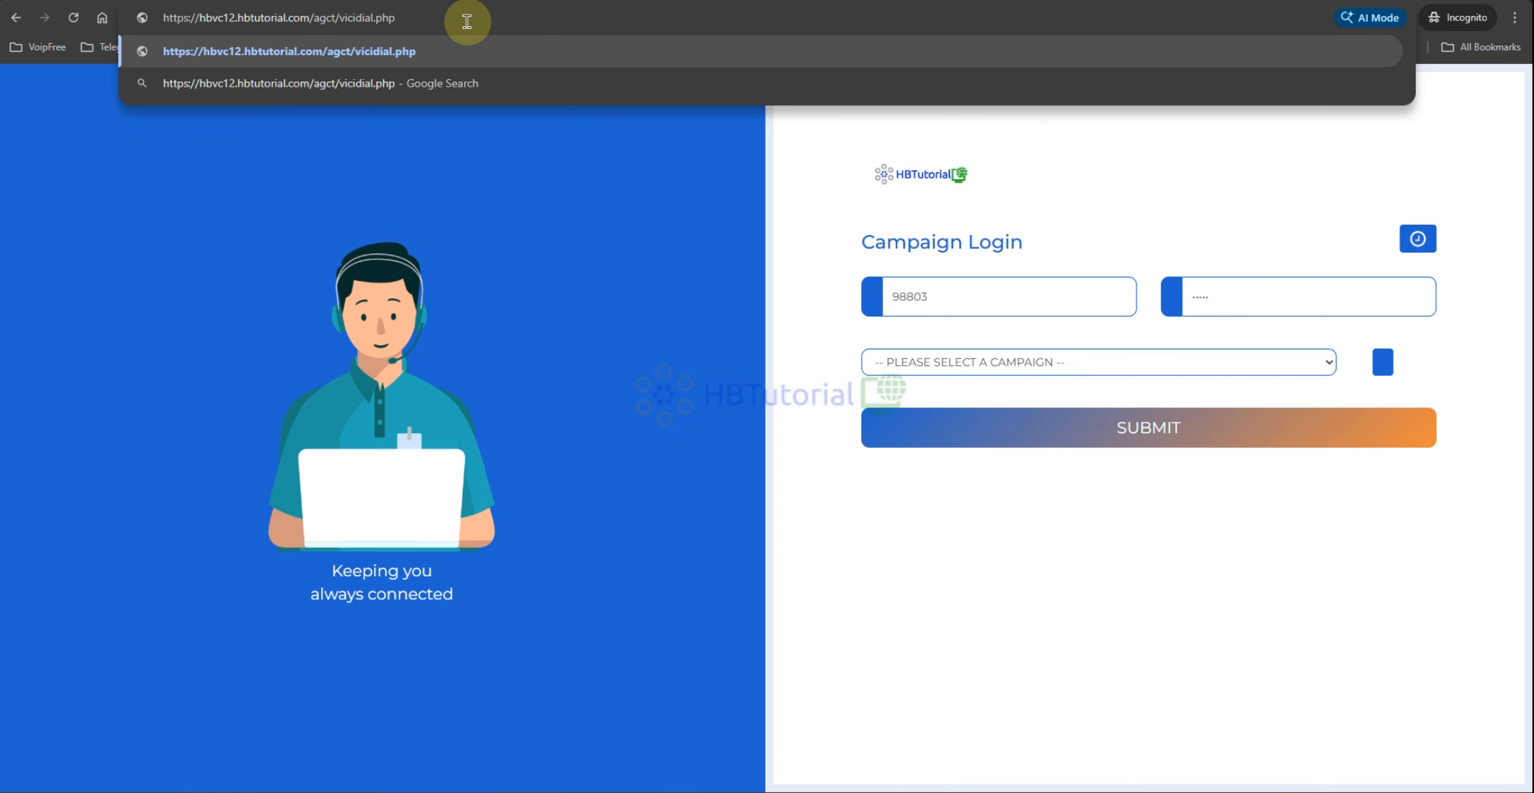
key("Return")
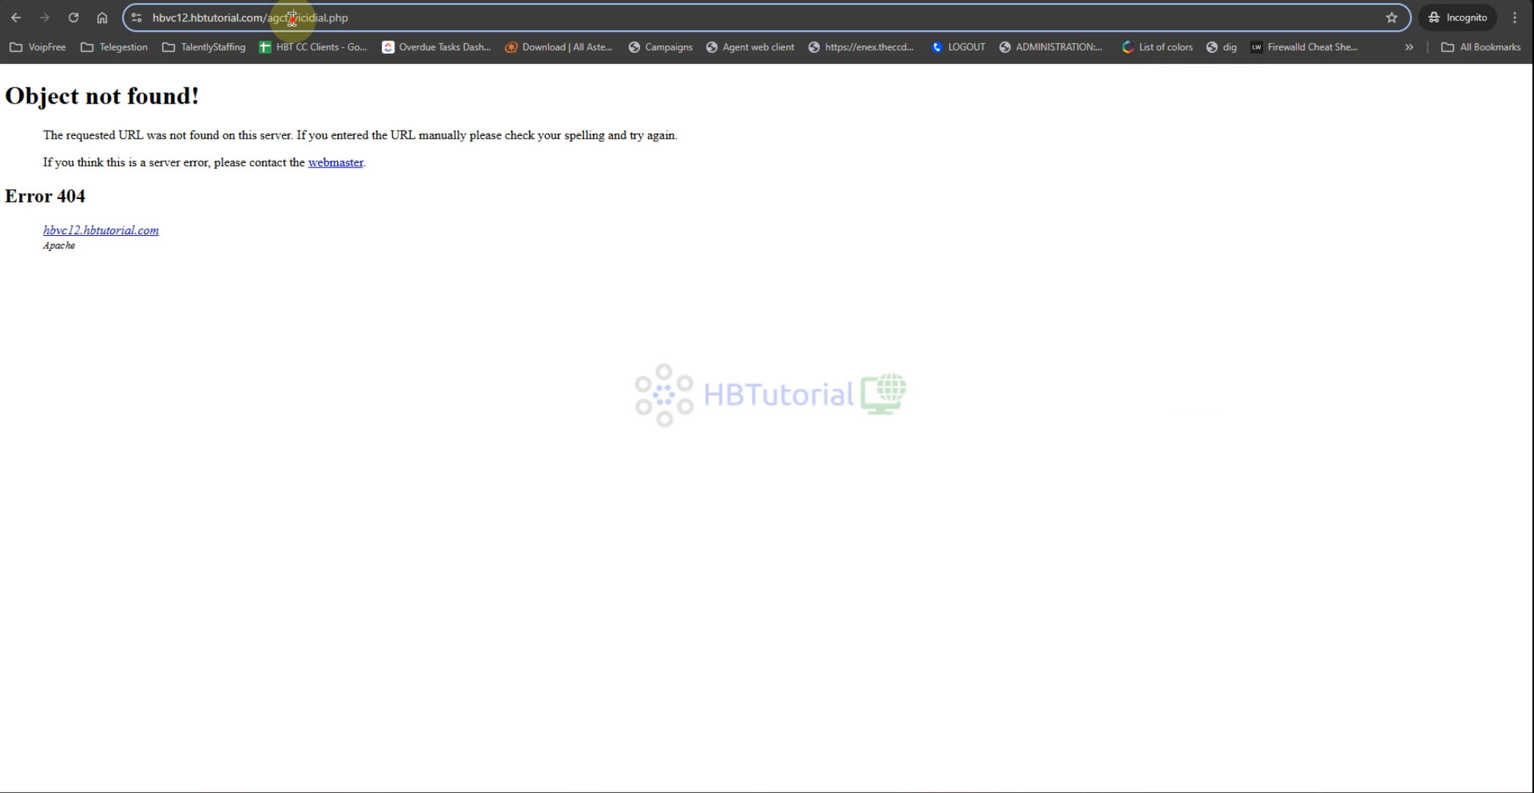
left_click(308, 21)
left_click(298, 25)
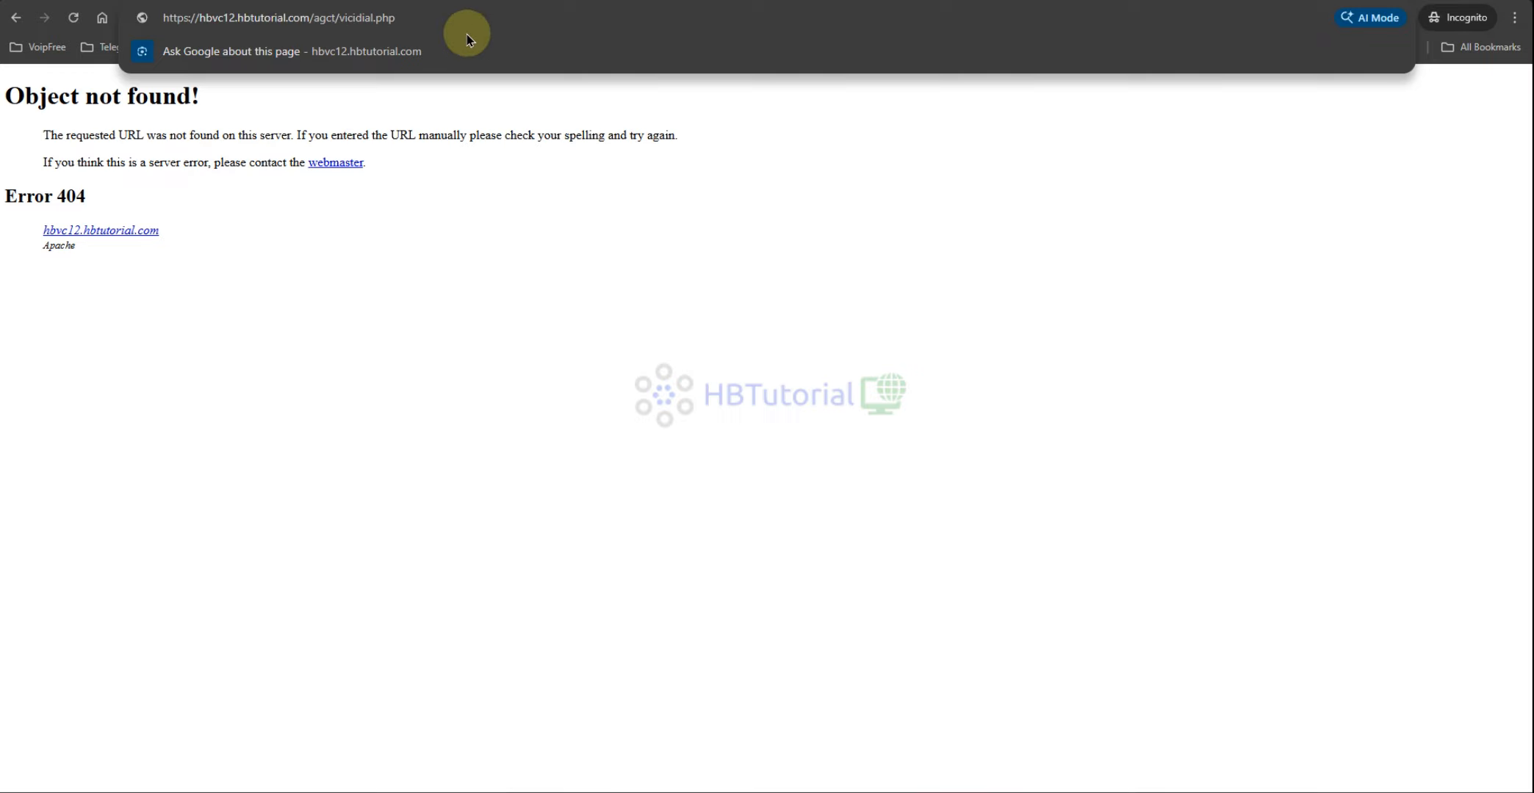
key("BackSpace")
key("Return")
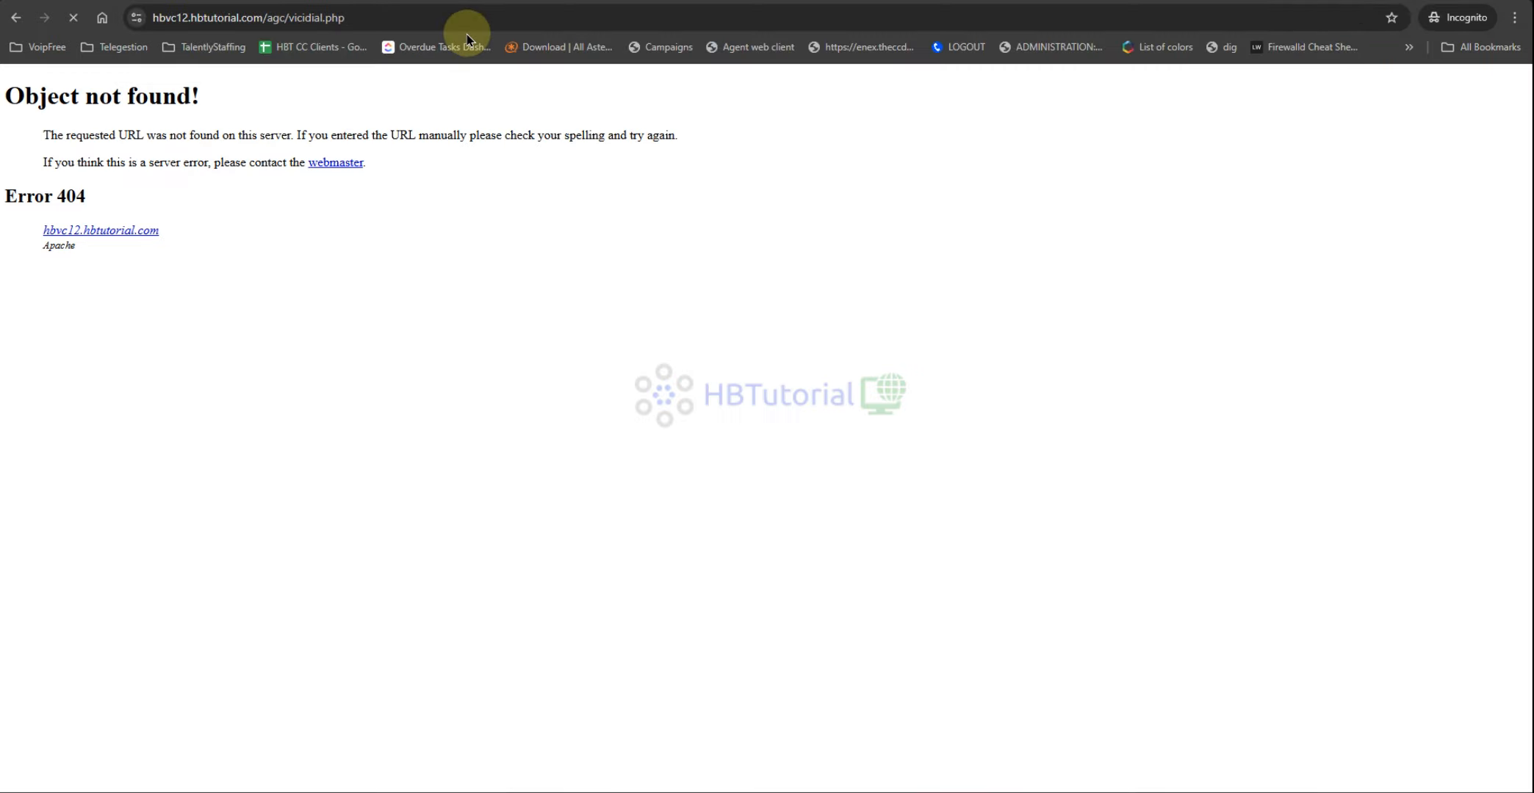
Step: Fill in the saved 98803 credentials and choose Closer - Closer Campaign
left_click(771, 190)
left_click(830, 224)
left_click(761, 210)
left_click(734, 229)
left_click(746, 263)
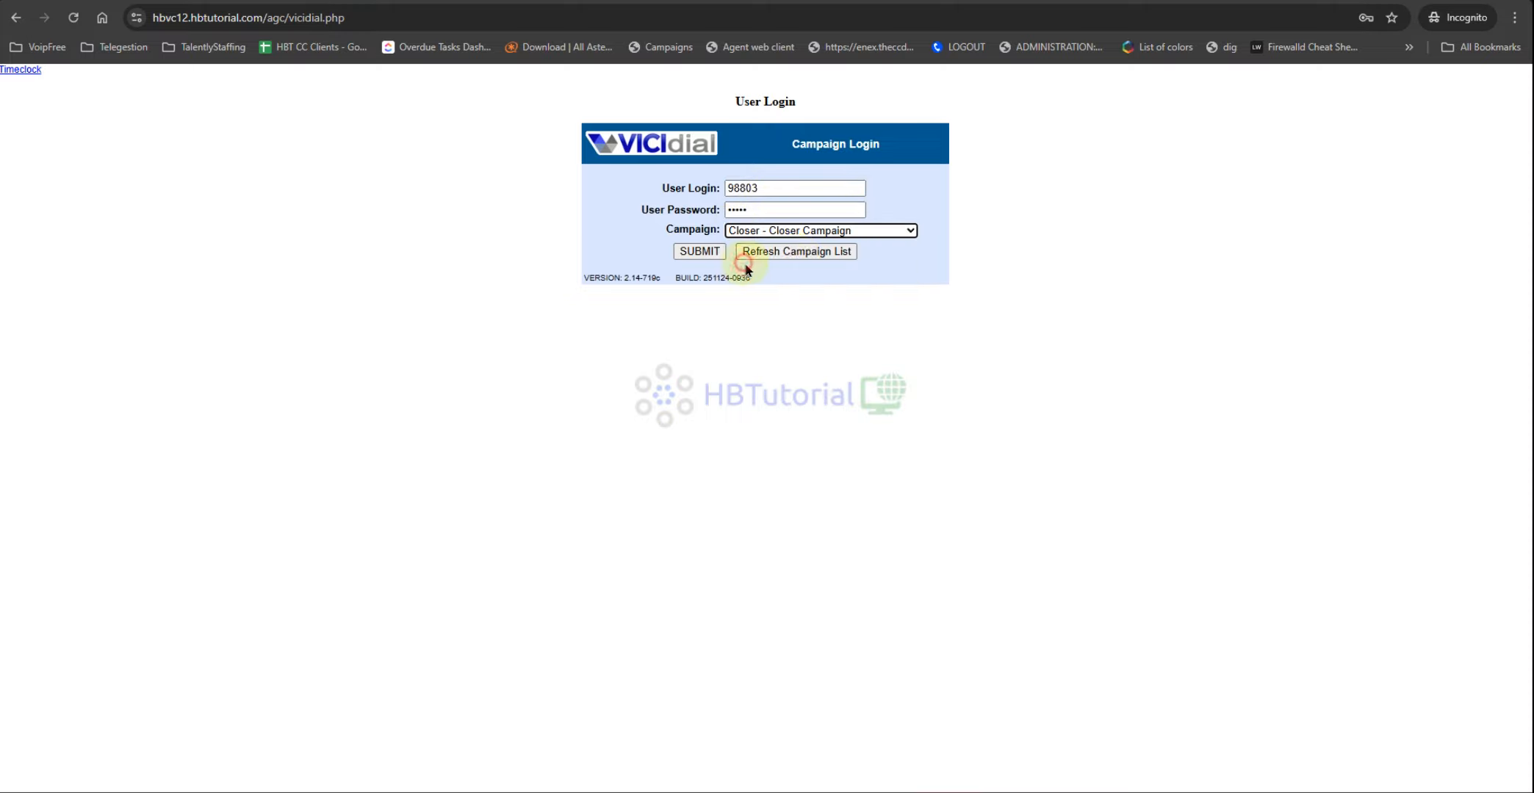
Step: Log 98803 in, allowing microphone access and accepting the inbound groups, then return to the administration window
left_click(686, 251)
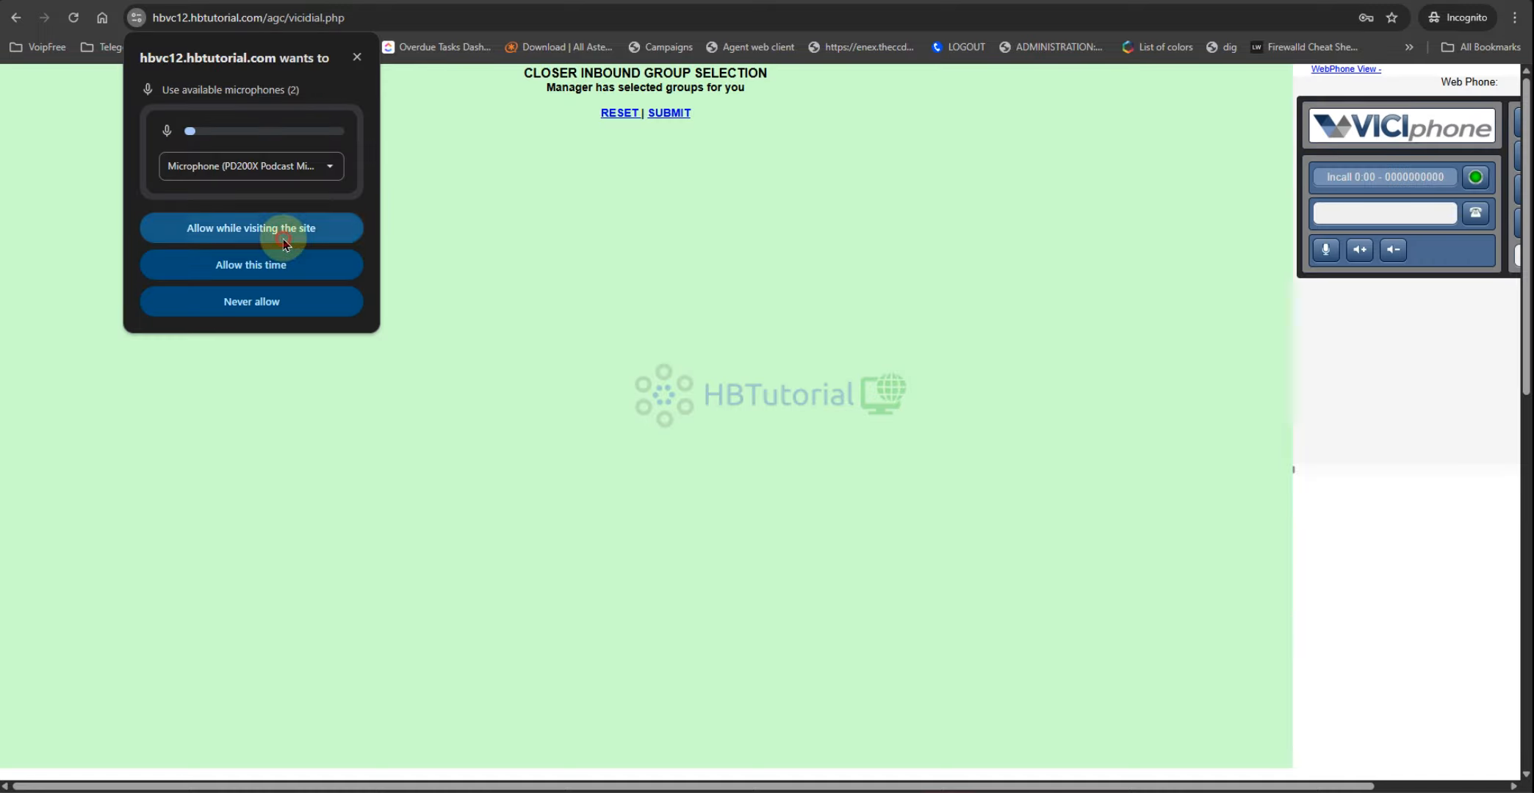
left_click(285, 235)
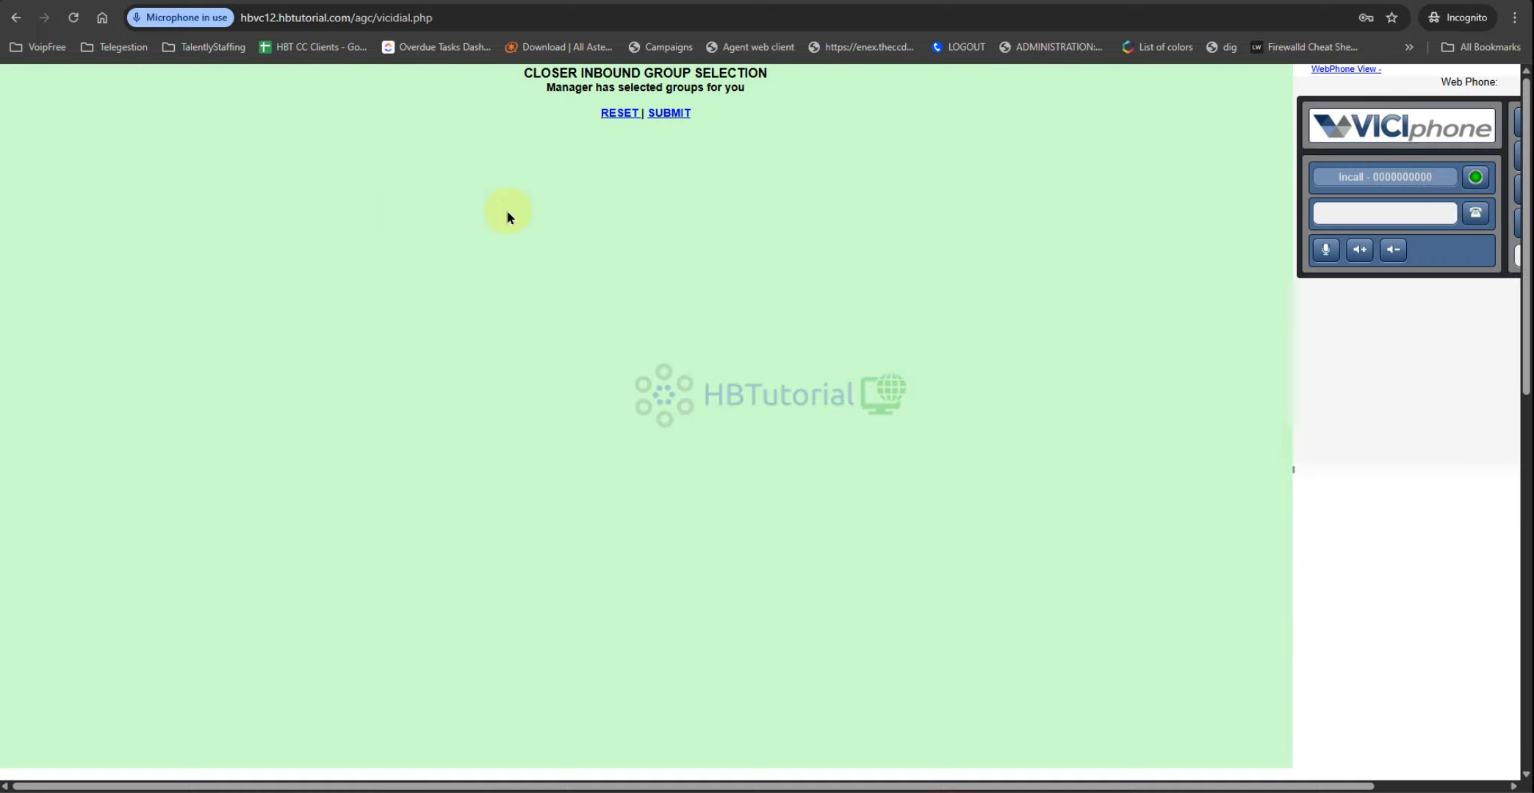
left_click(673, 114)
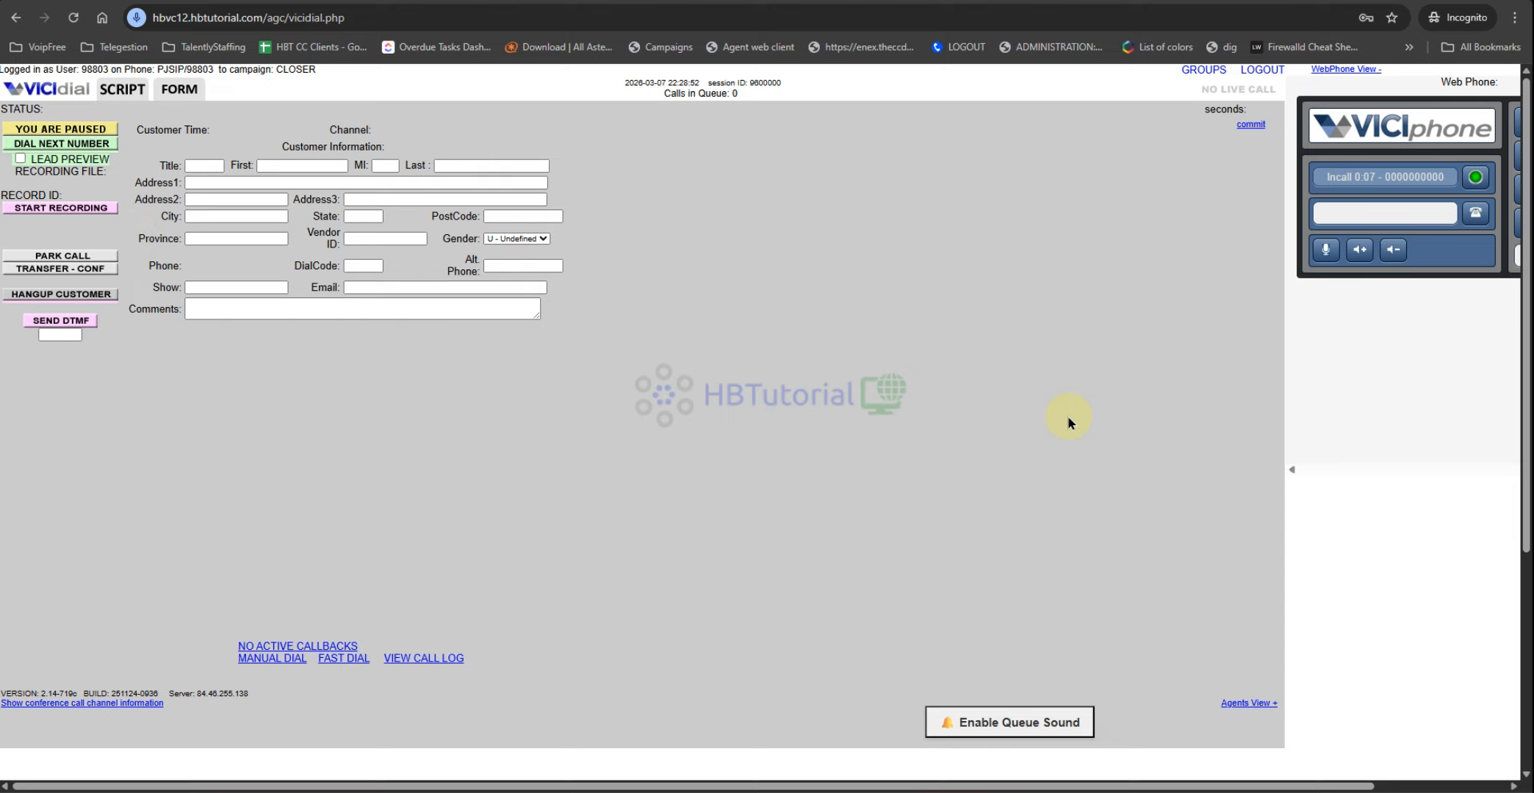
scroll(751, 412, "down", 4)
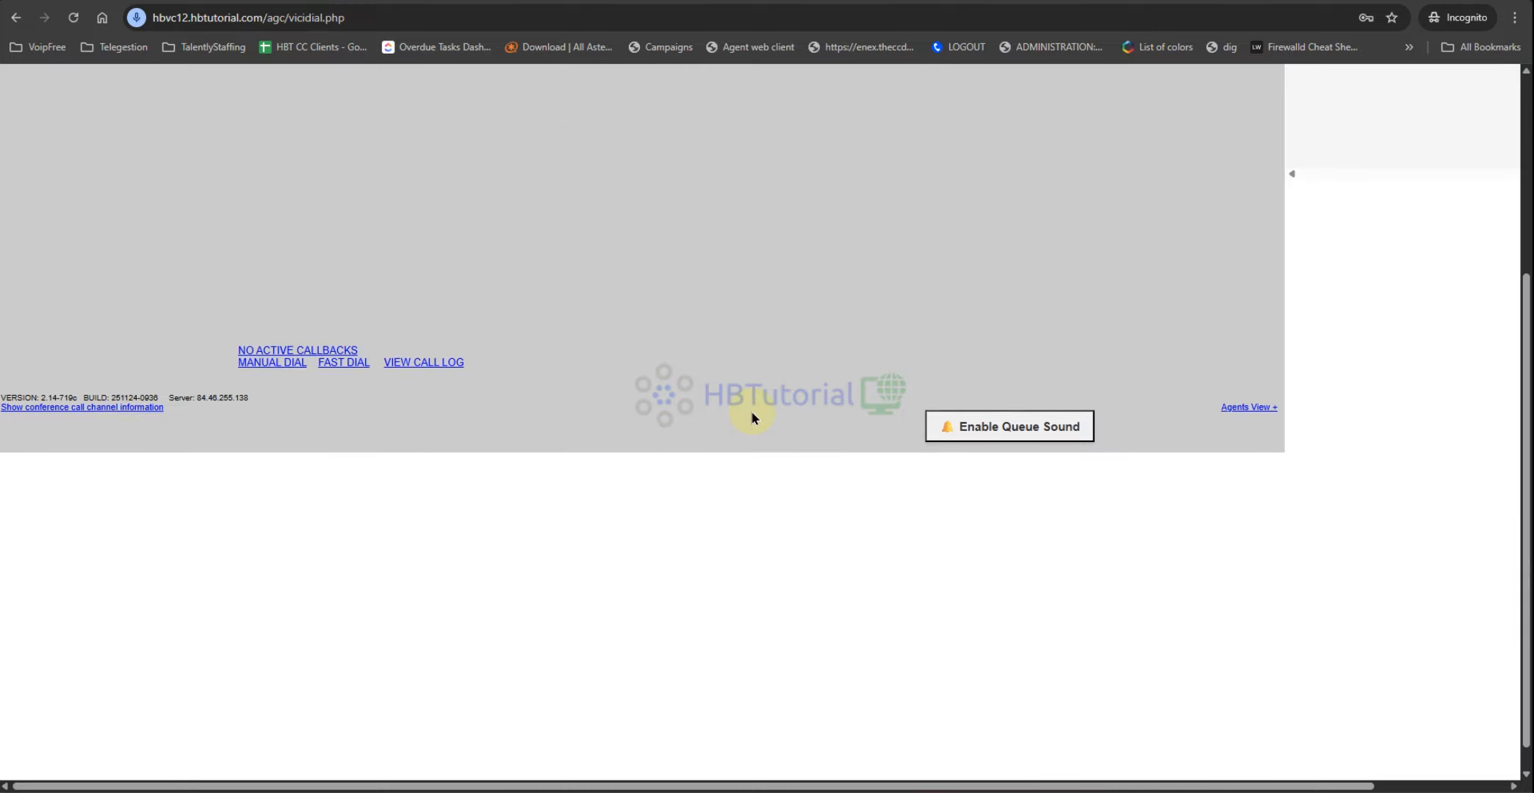
scroll(752, 411, "up", 5)
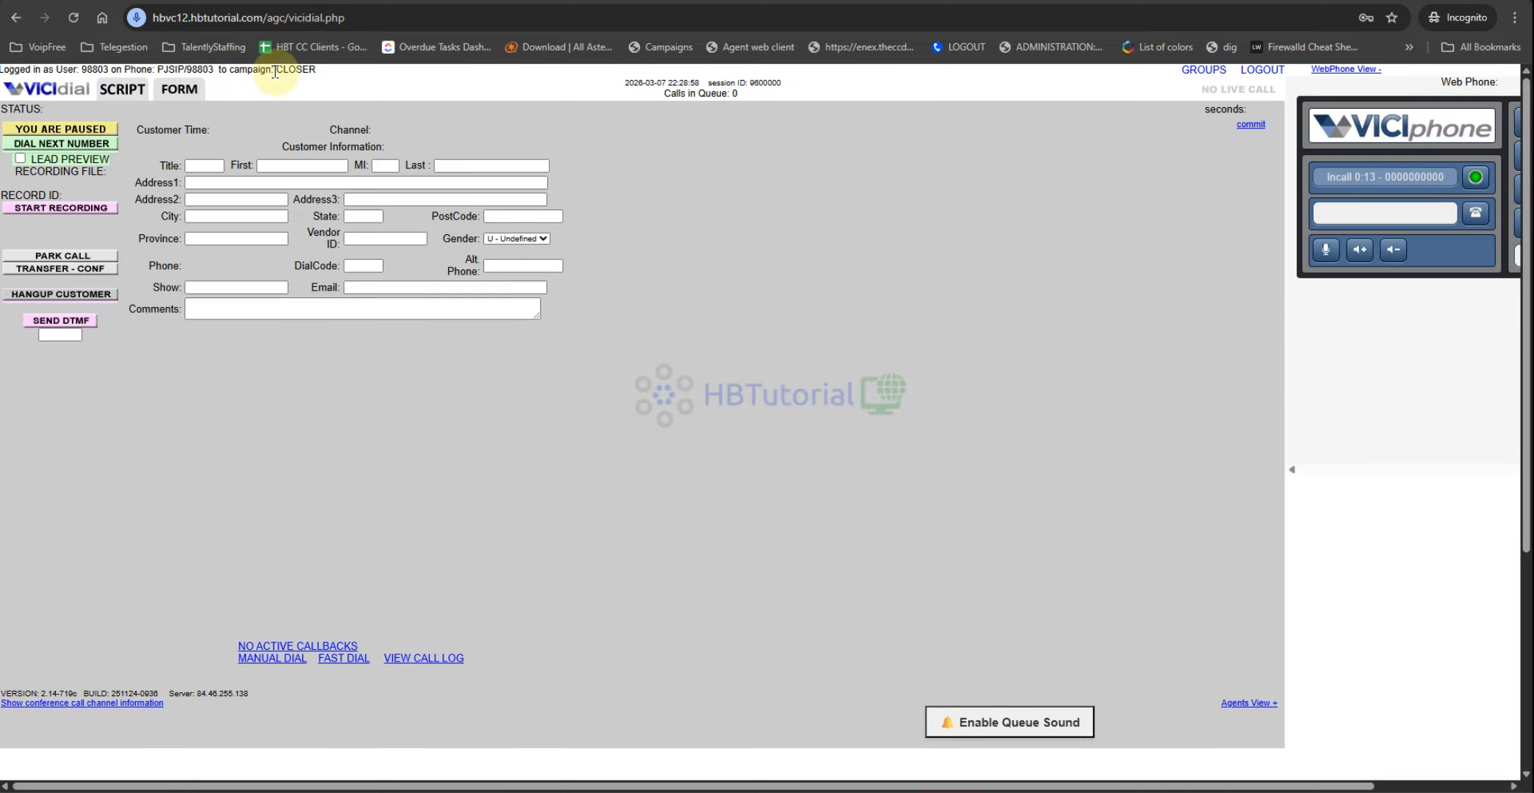
left_click(568, 765)
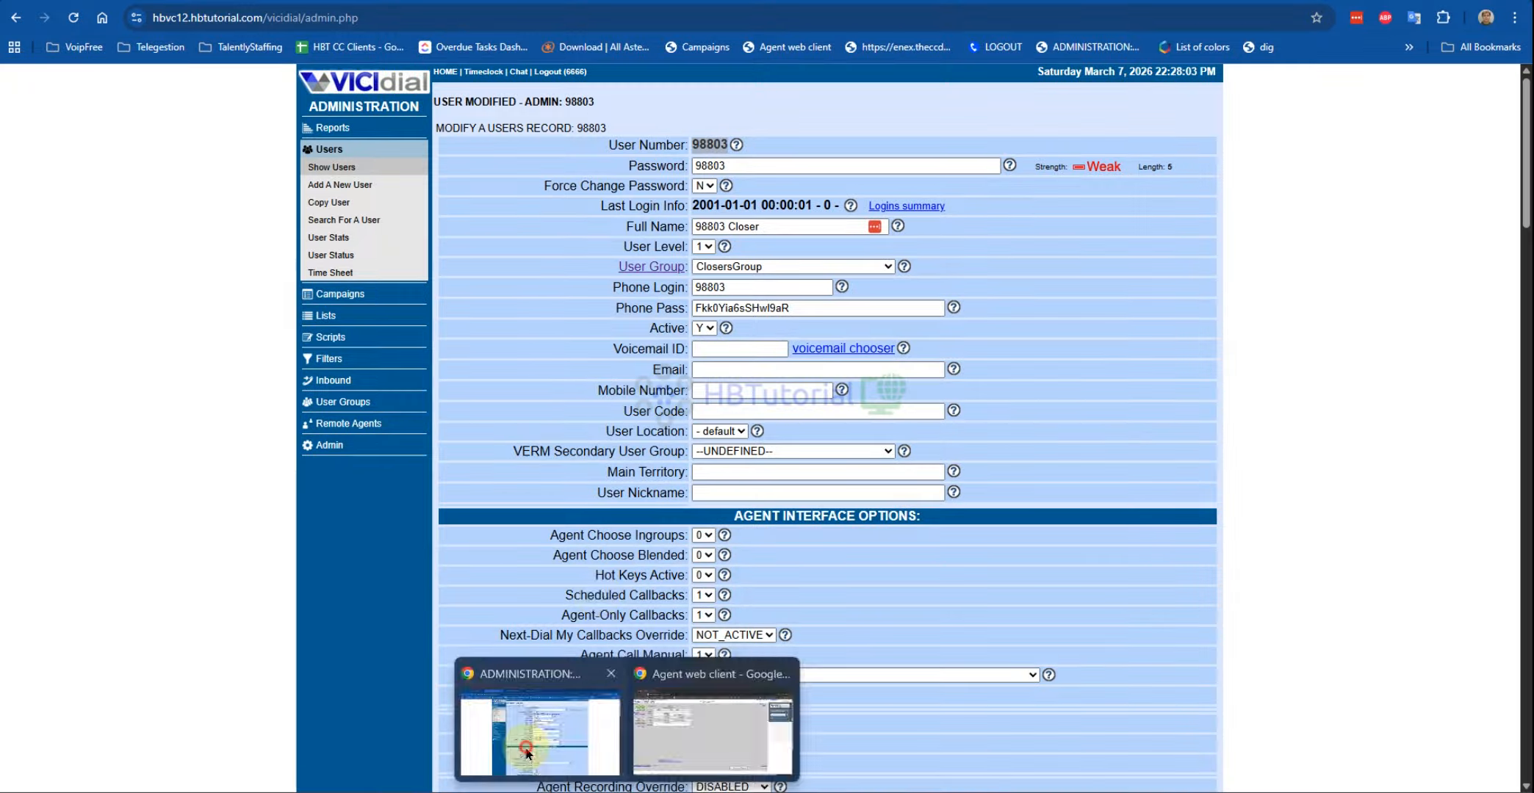
Step: Open the Real-Time Main Report and find agent 98803 paused in the CLOSER campaign
left_click(336, 129)
left_click(629, 187)
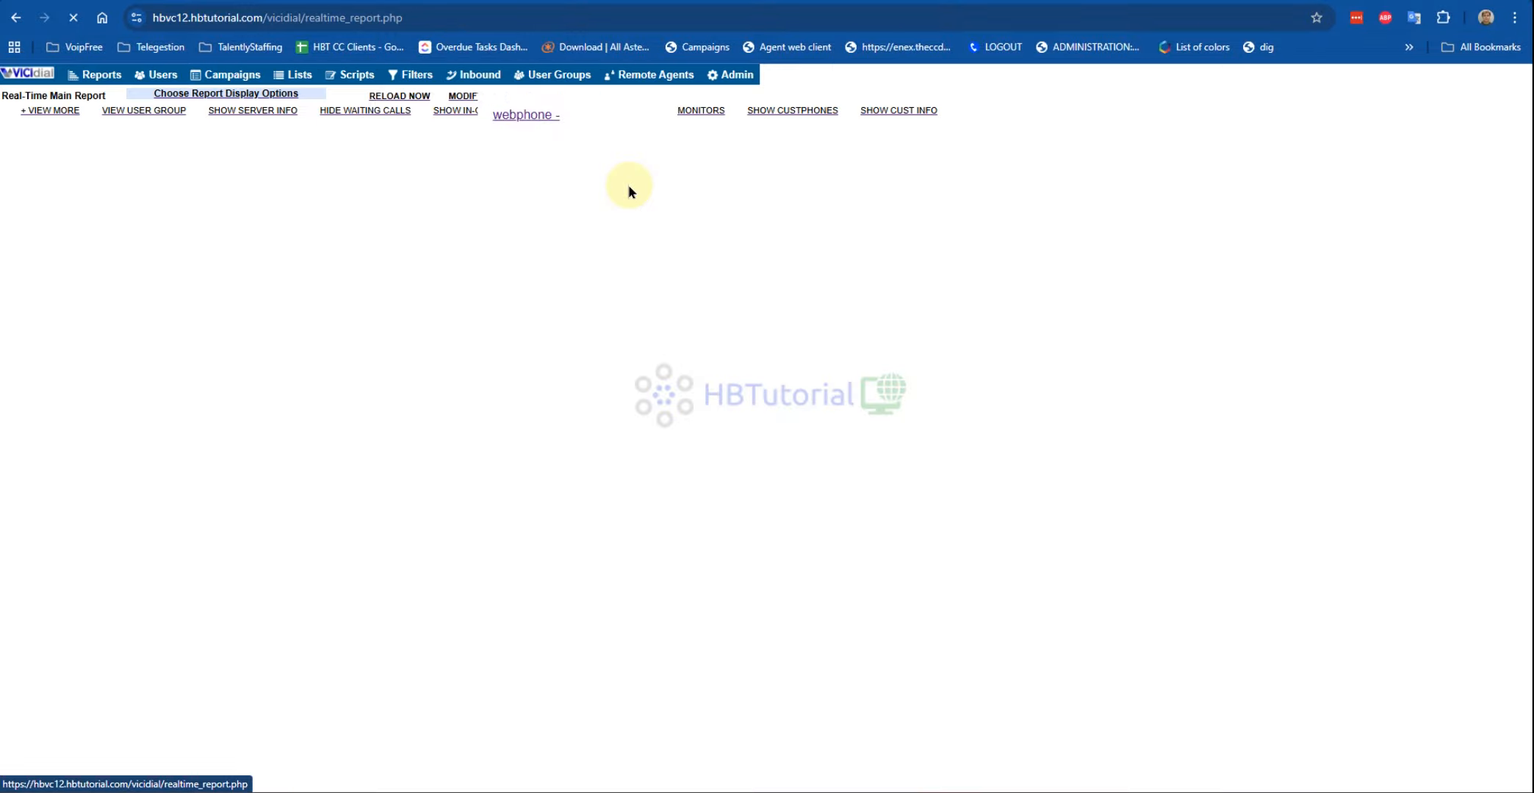
double_click(344, 252)
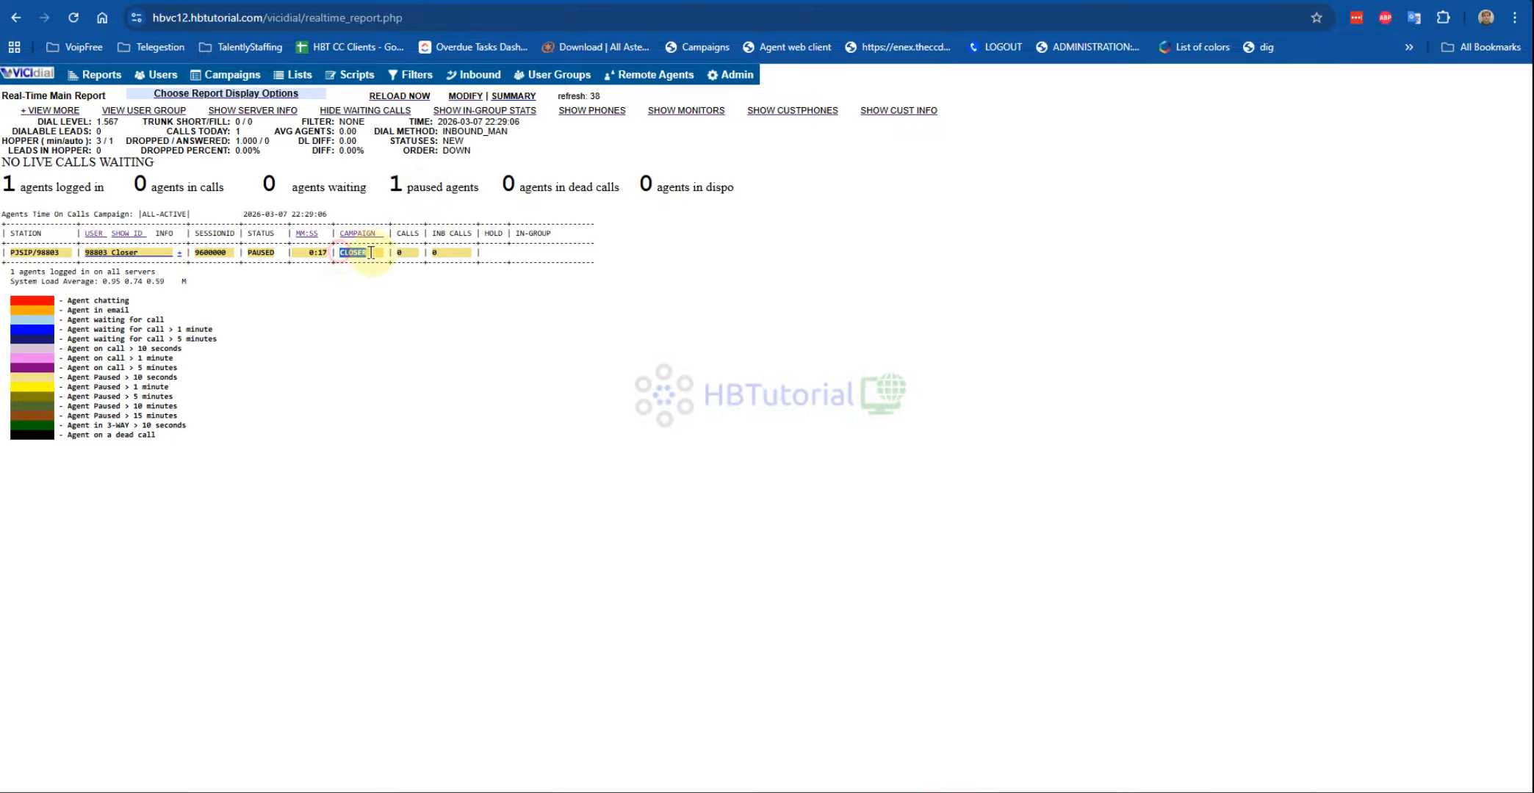
Step: Set the report's screen refresh rate to 4 seconds, then go back to the agent screen
left_click(176, 101)
left_click(569, 133)
left_click(540, 147)
left_click(461, 448)
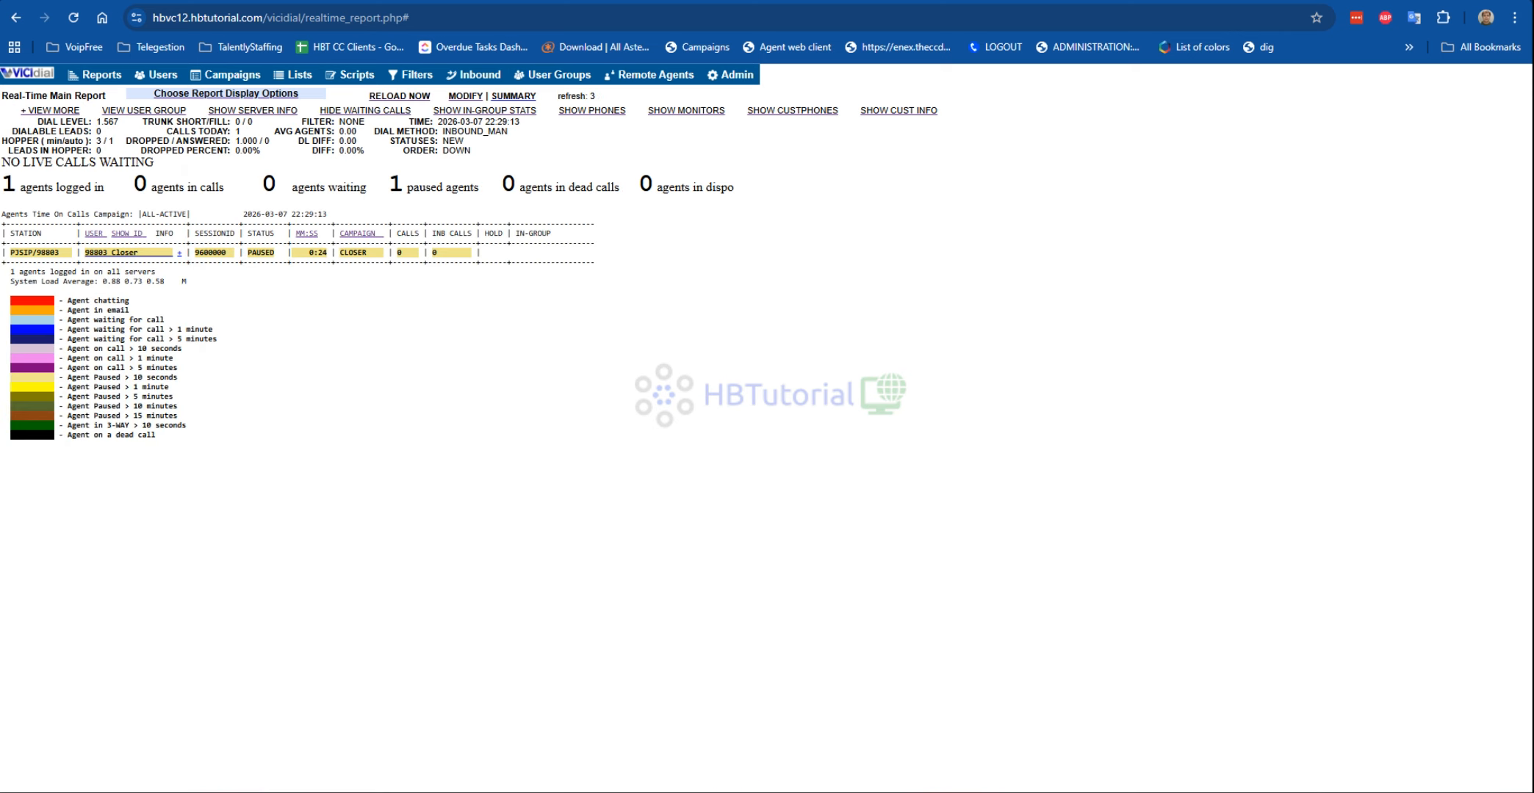
left_click(682, 745)
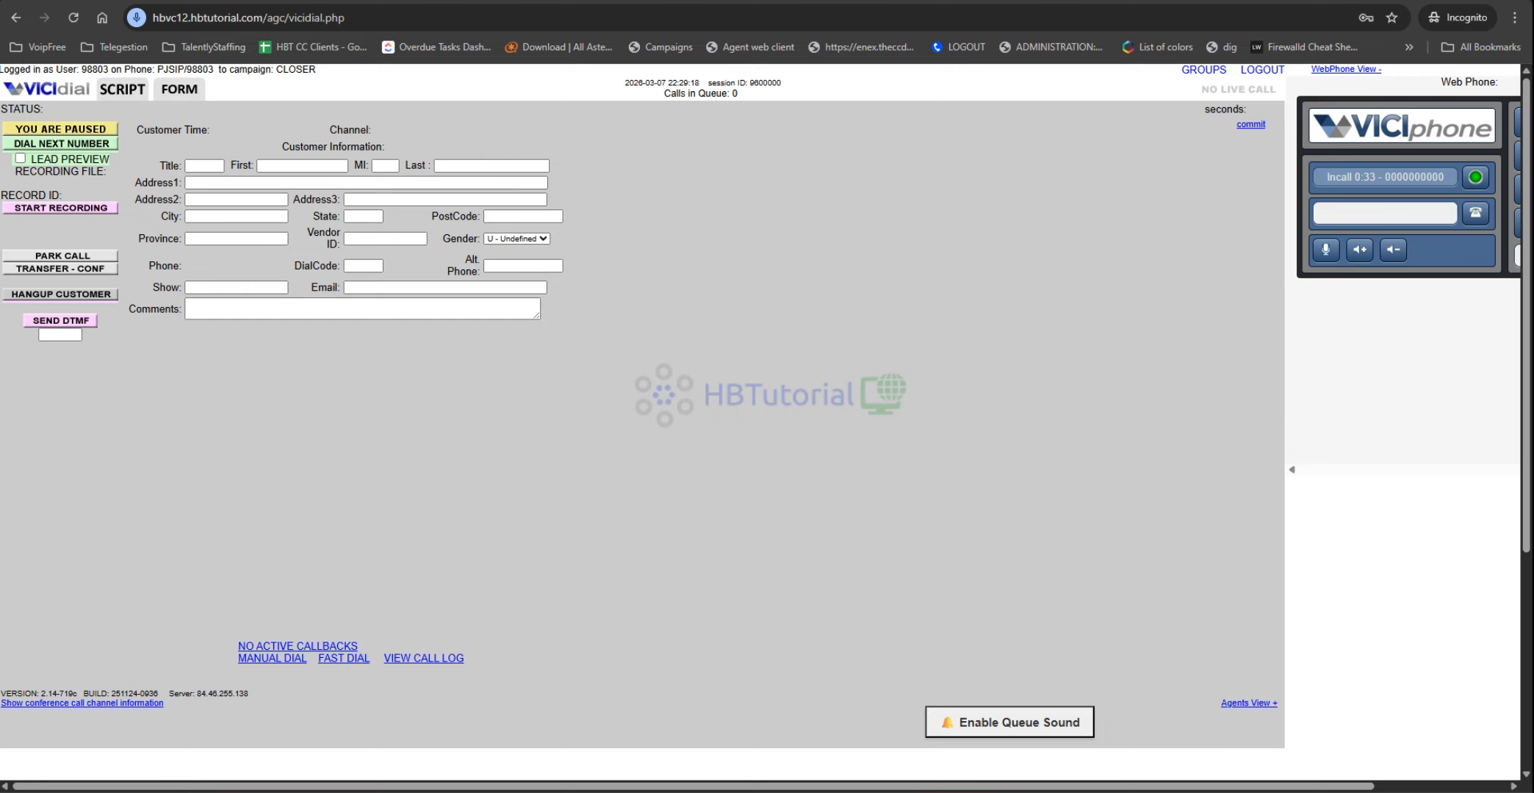
Step: Load the agent login page hbvc12.hbtutorial.com/agc in a new incognito tab
key("ctrl+t")
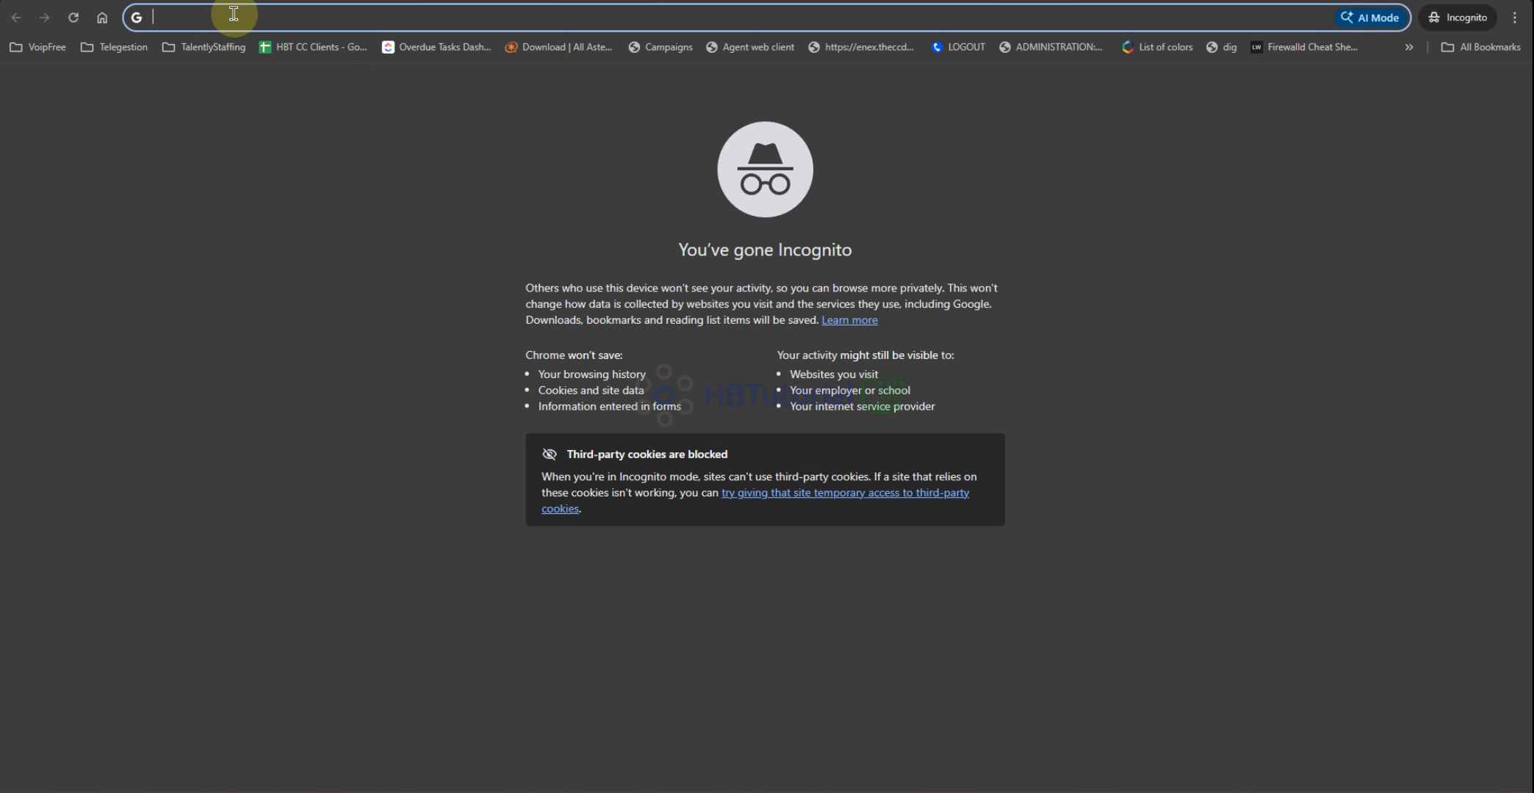
type("hb")
key("Right")
type(".agc")
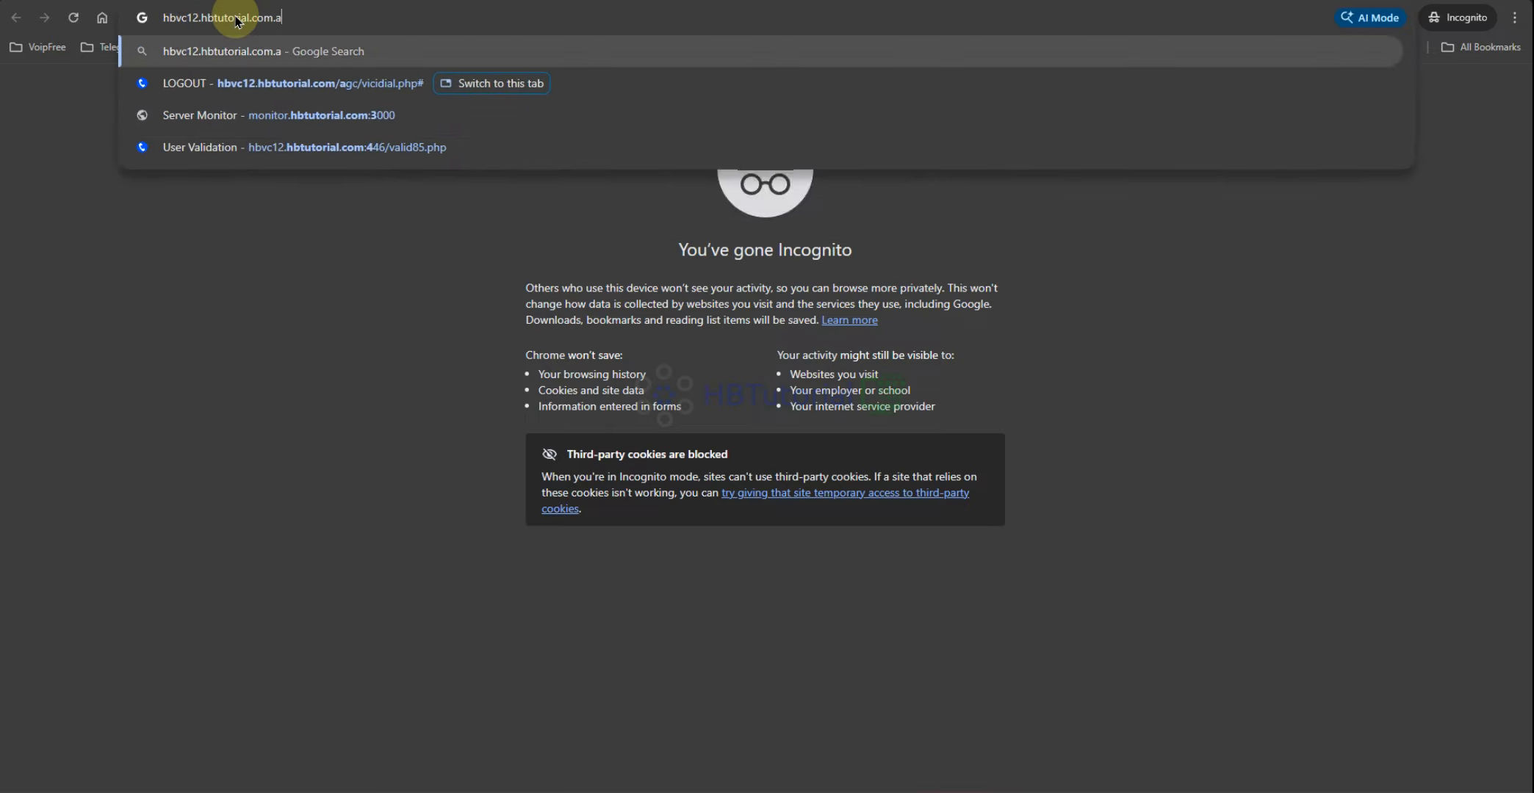
key("BackSpace")
key("BackSpace")
key("BackSpace")
key("BackSpace")
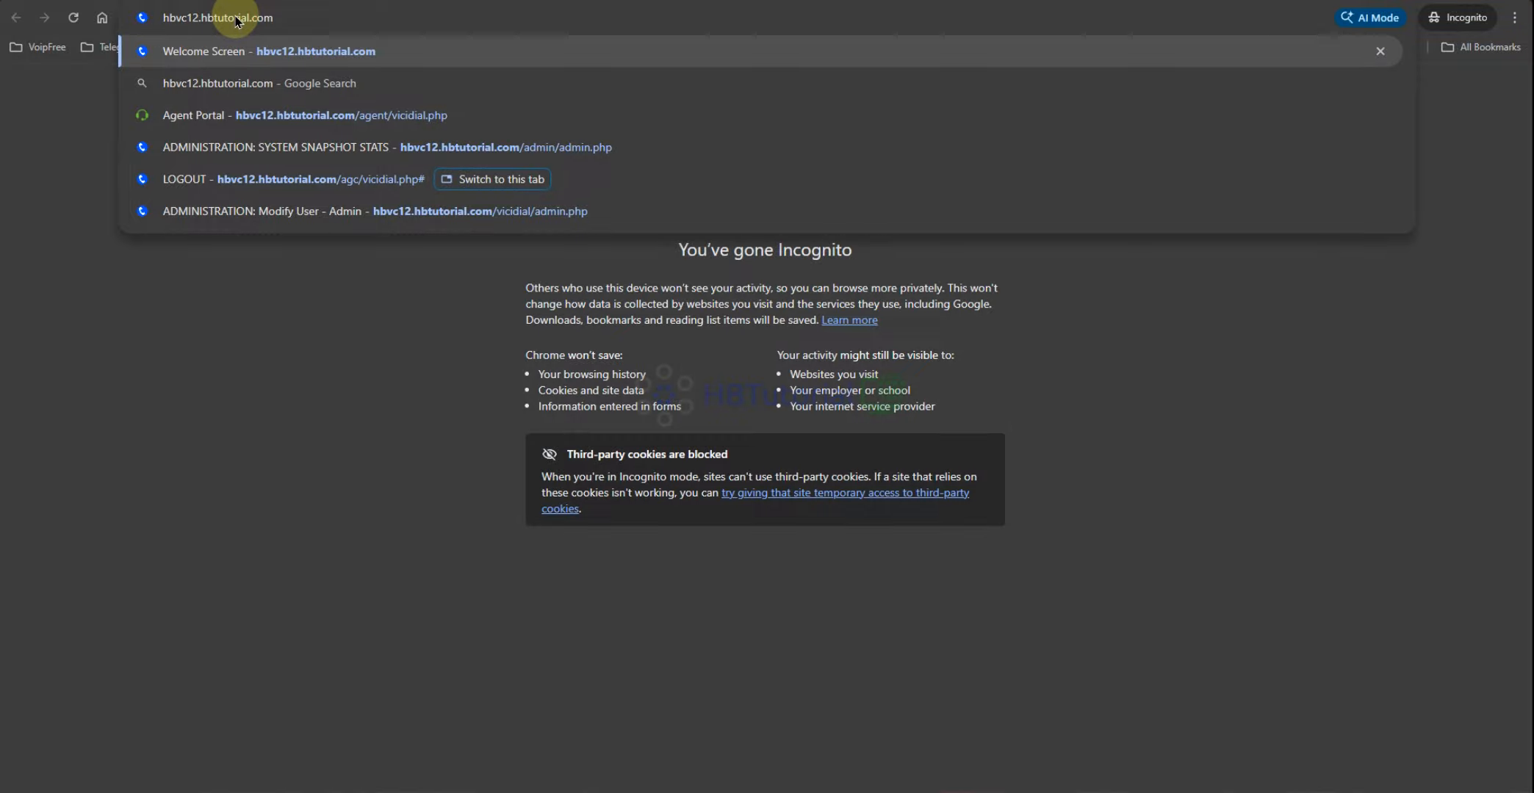
type("/agc")
key("Return")
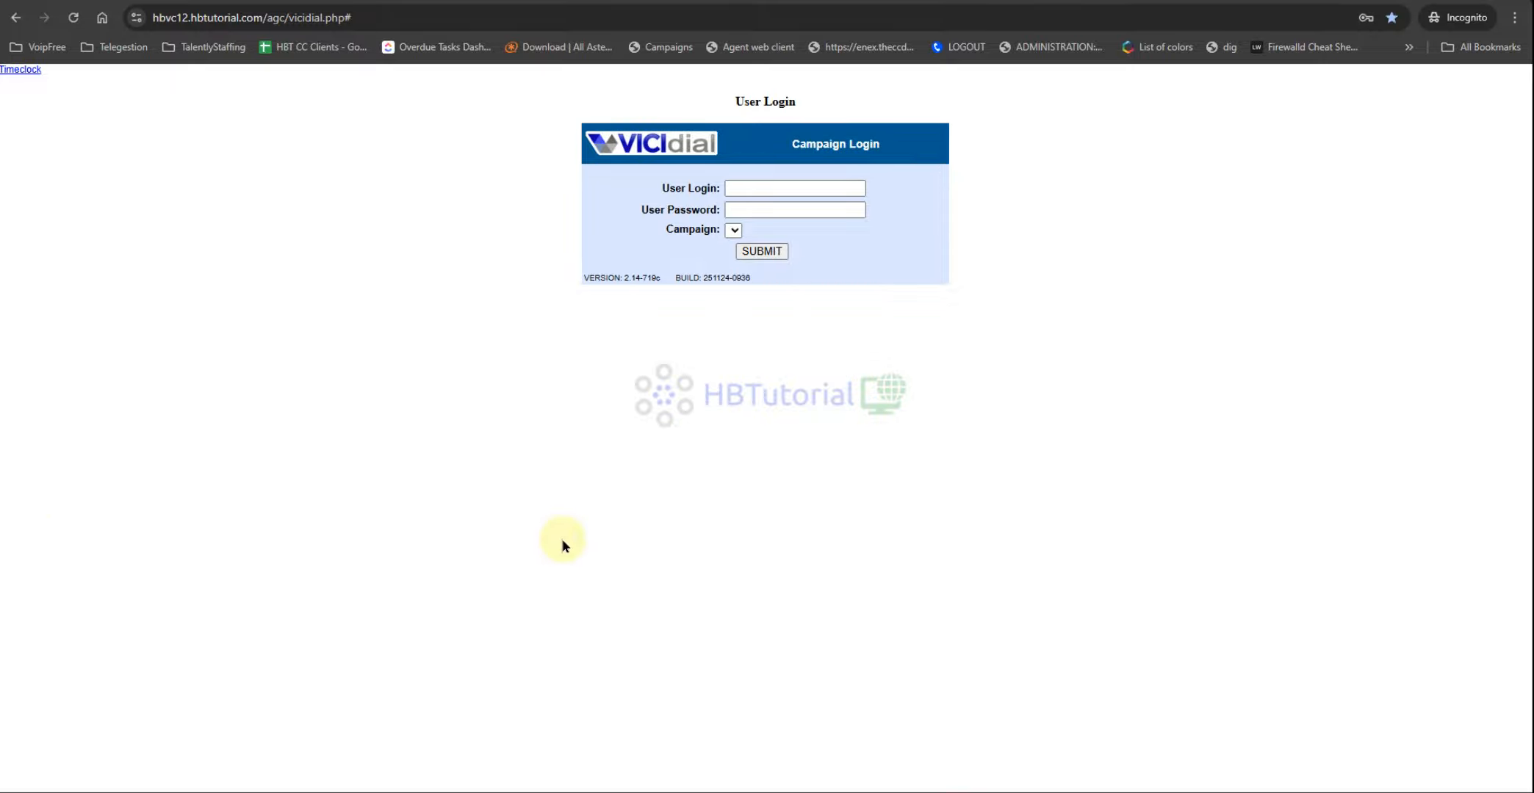
Step: Return to the admin window showing the Closer campaign's detail settings
mouse_move(627, 789)
left_click(551, 750)
key("ctrl+Tab")
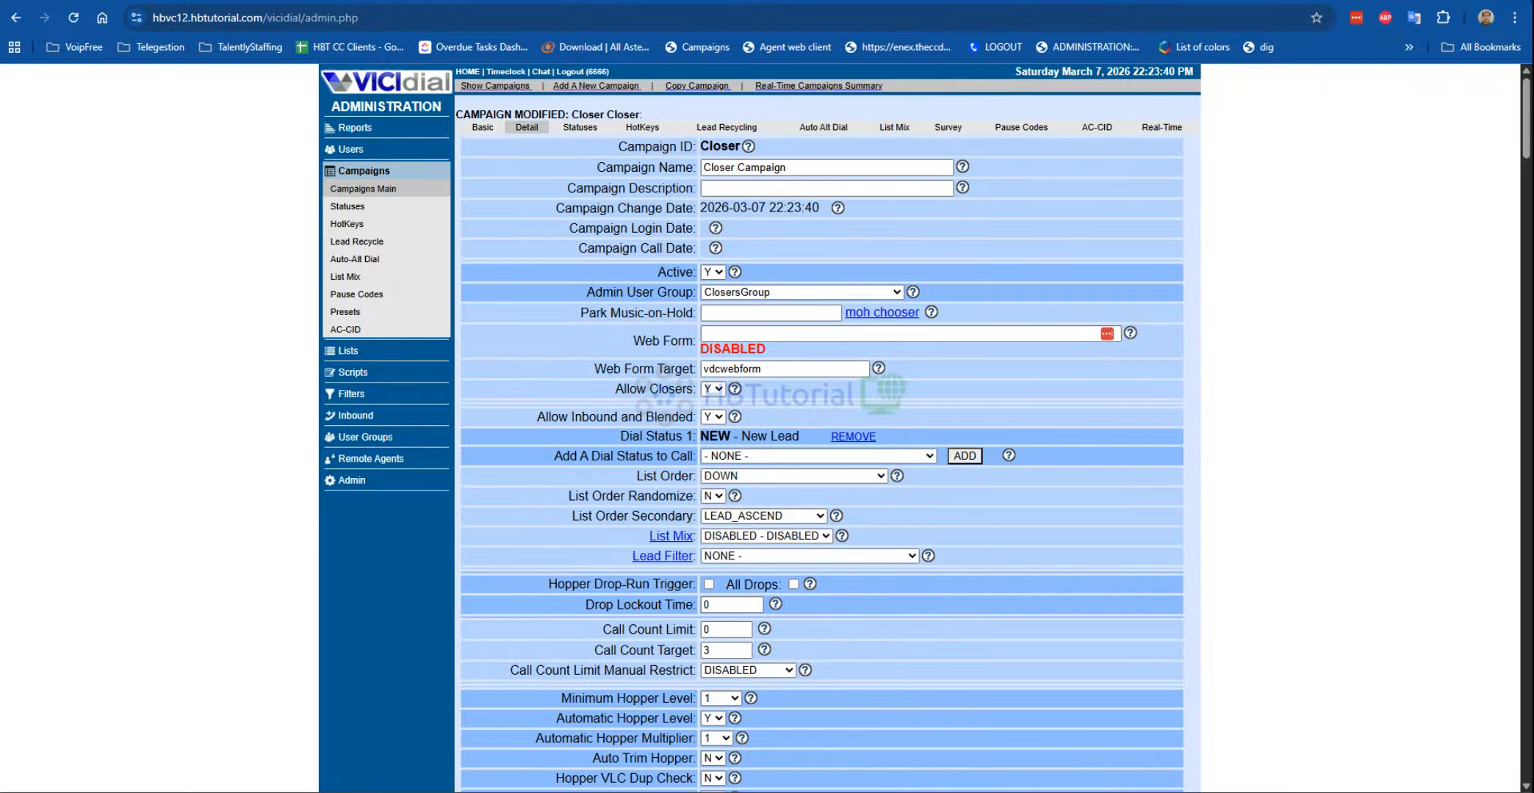
Step: Detach a new browser tab into its own window and bring the incognito agent login page forward
right_click(174, 0)
left_click(221, 2)
left_click_drag(279, 1, 0, 53)
mouse_move(628, 779)
left_click(620, 734)
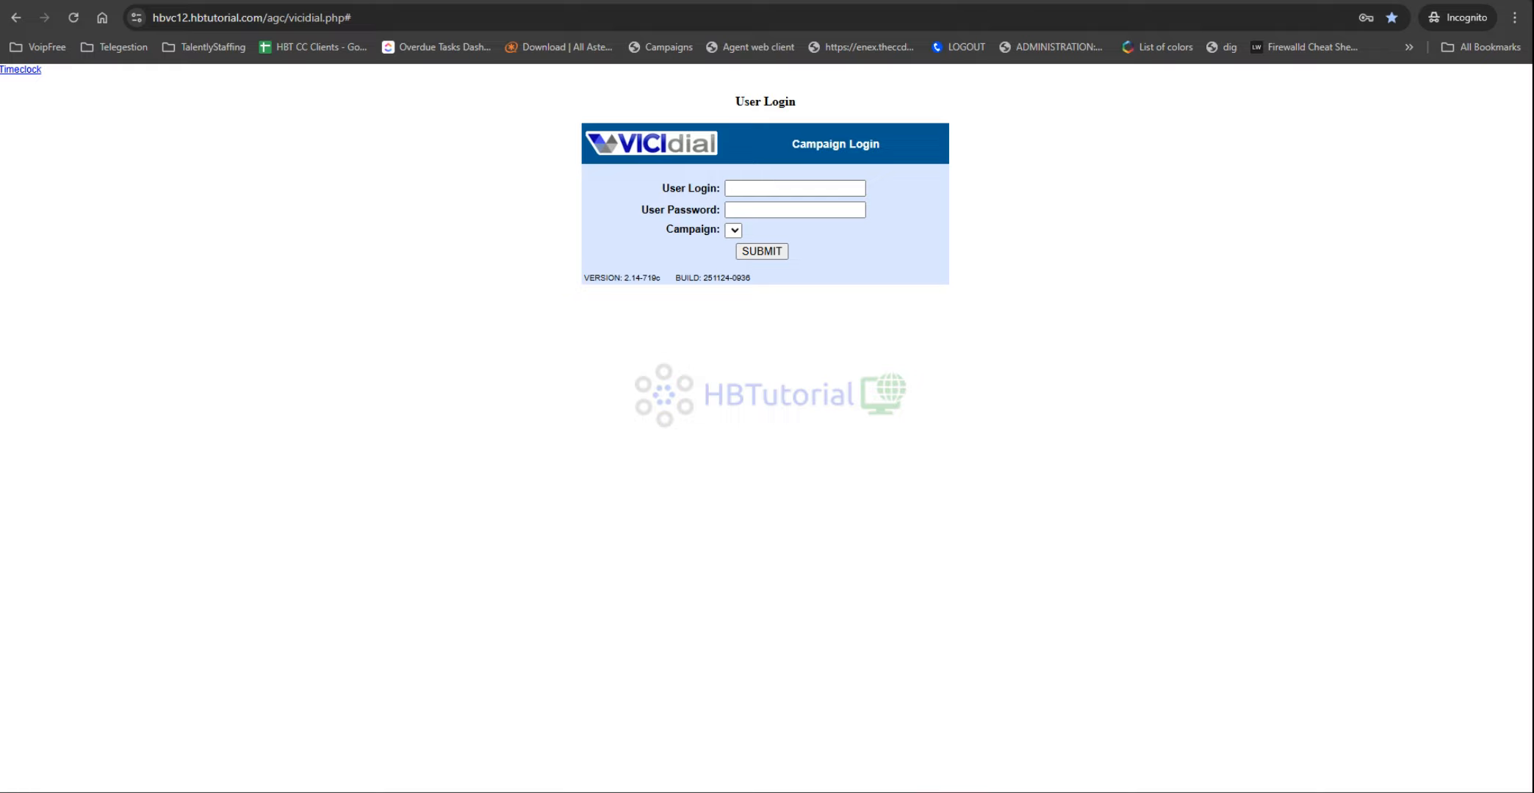
Step: Enter 98802 as the agent user login, correcting it from 98803
left_click(774, 188)
type("98803")
left_click(739, 210)
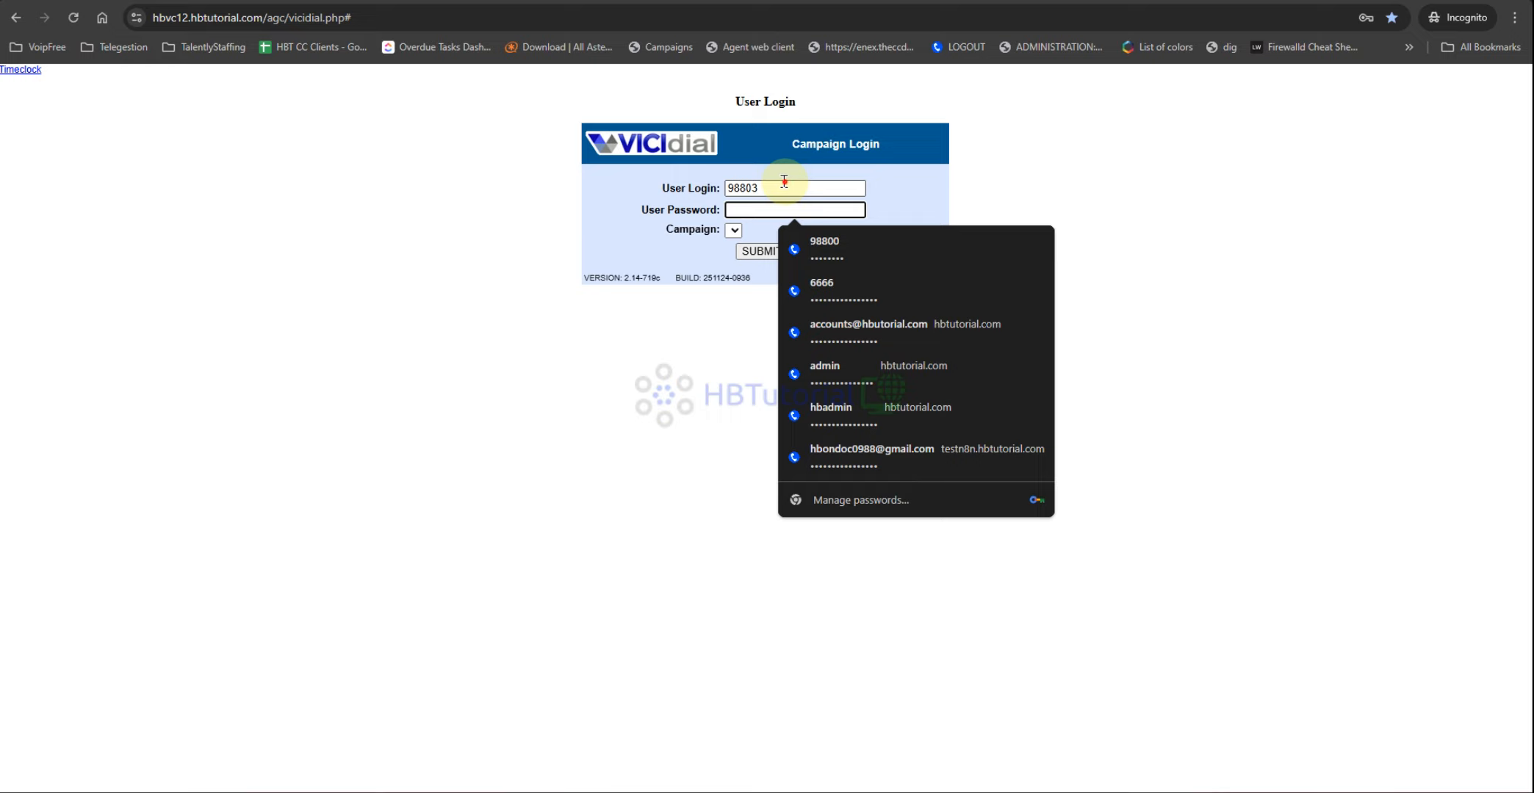
left_click(786, 185)
key("BackSpace")
type("2")
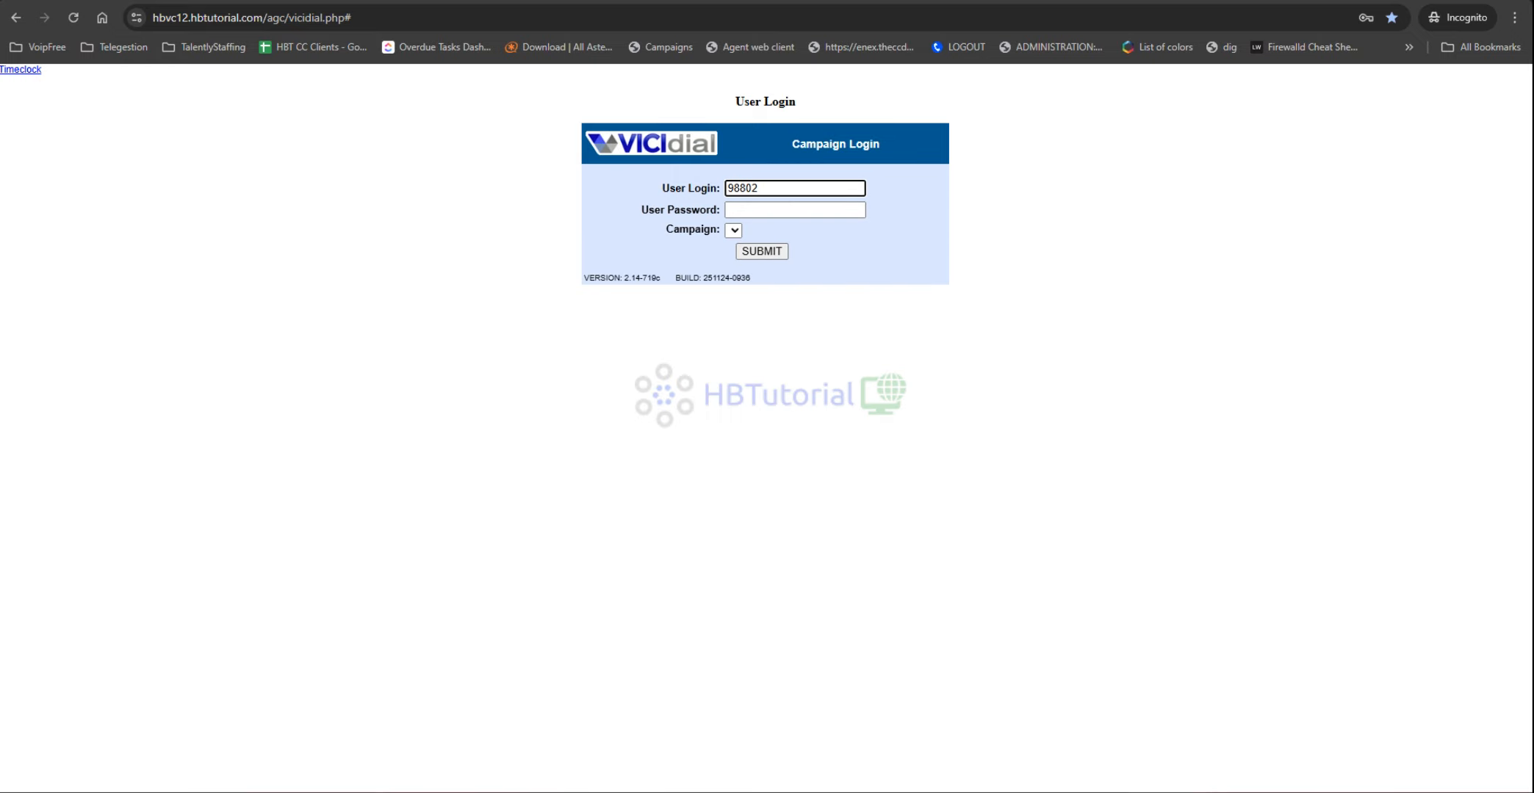
Step: Paste the user's password, pick Main - Main Campaign, and submit the login
left_click(769, 212)
key("ctrl+v")
left_click(733, 233)
left_click(735, 233)
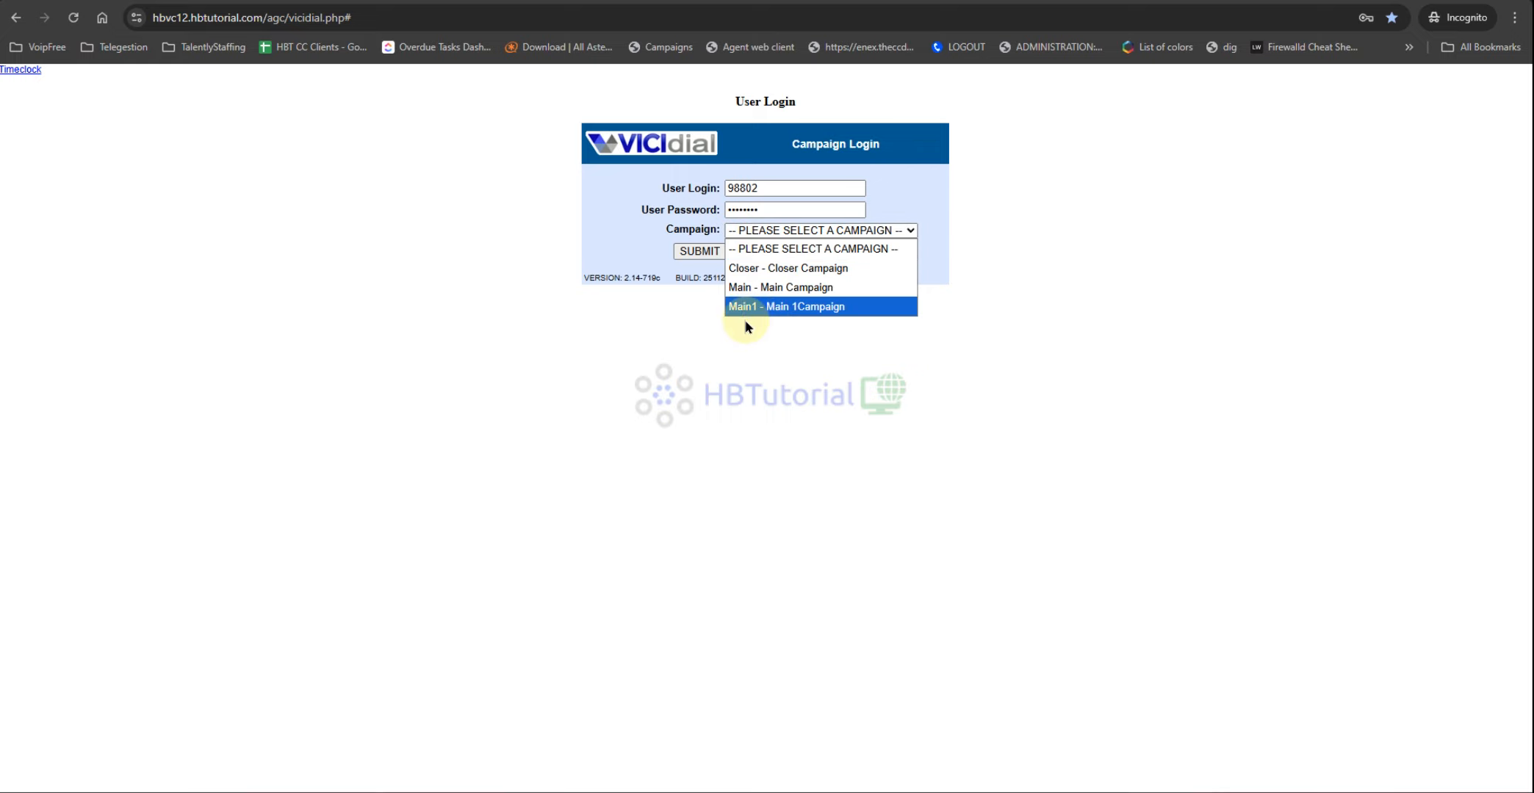
left_click(792, 288)
left_click(701, 251)
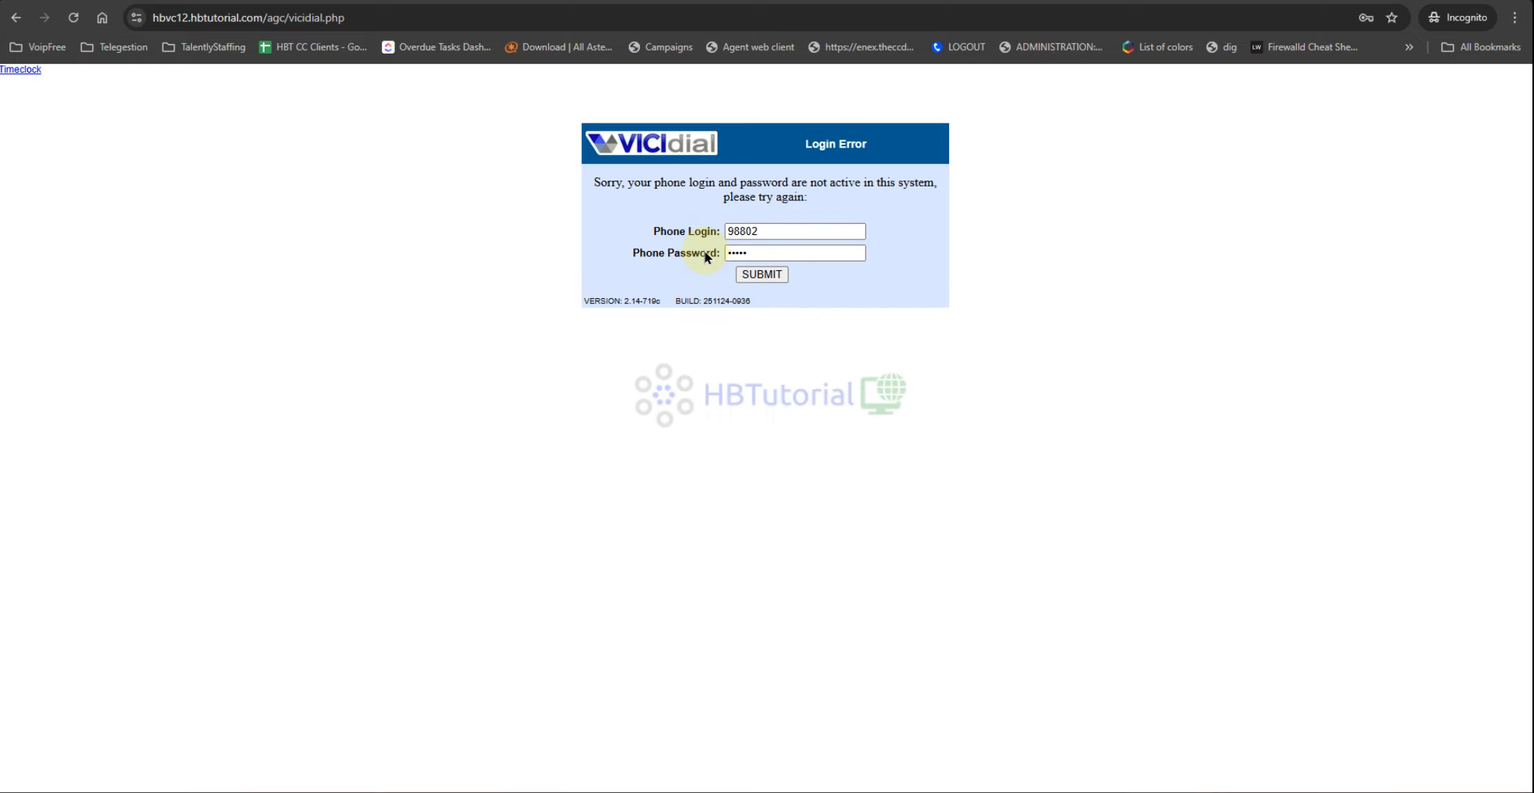
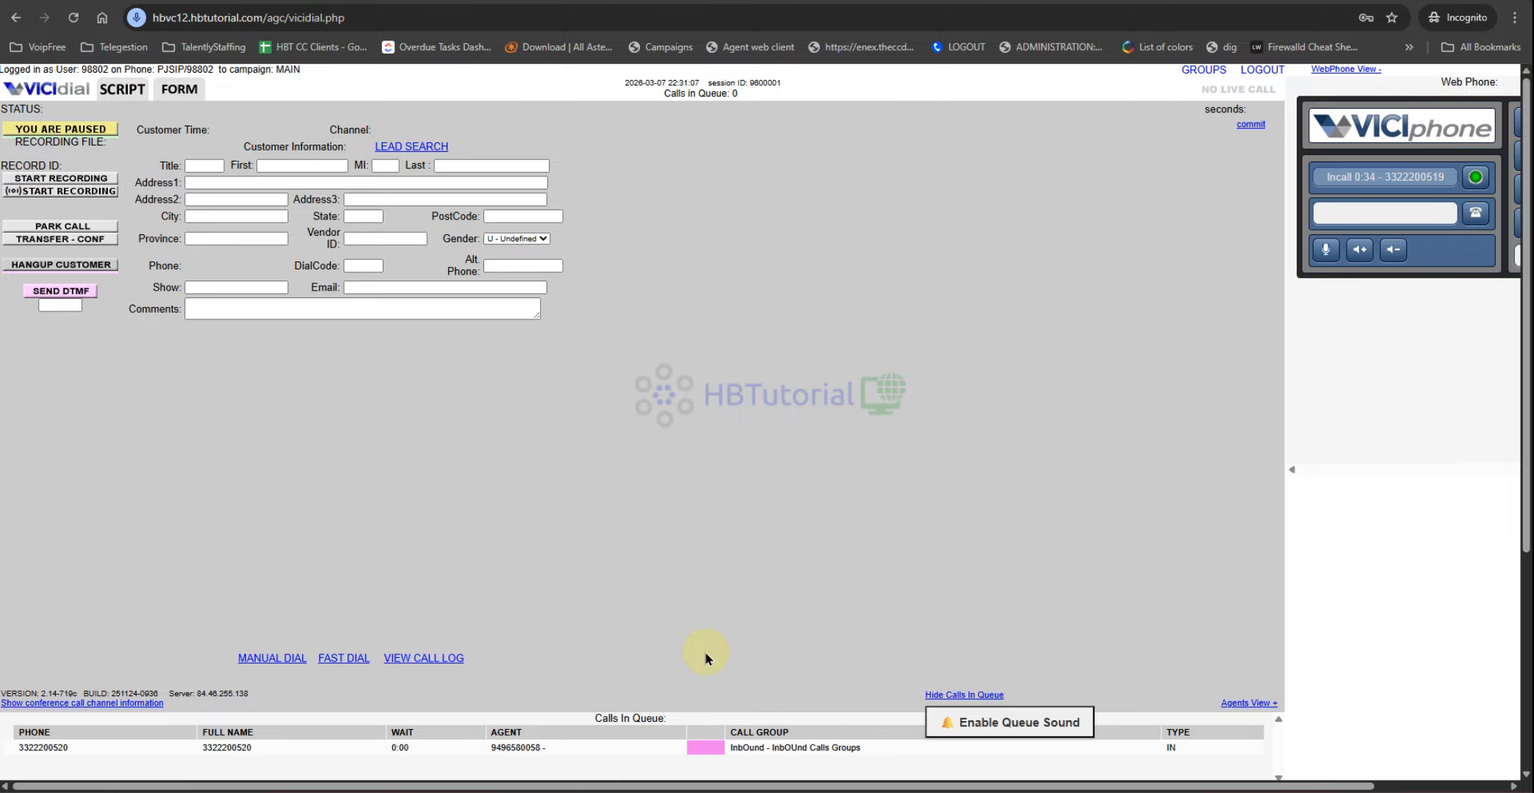
Step: Bring the administration window with the Closer campaign detail page to the front
mouse_move(628, 790)
left_click(485, 740)
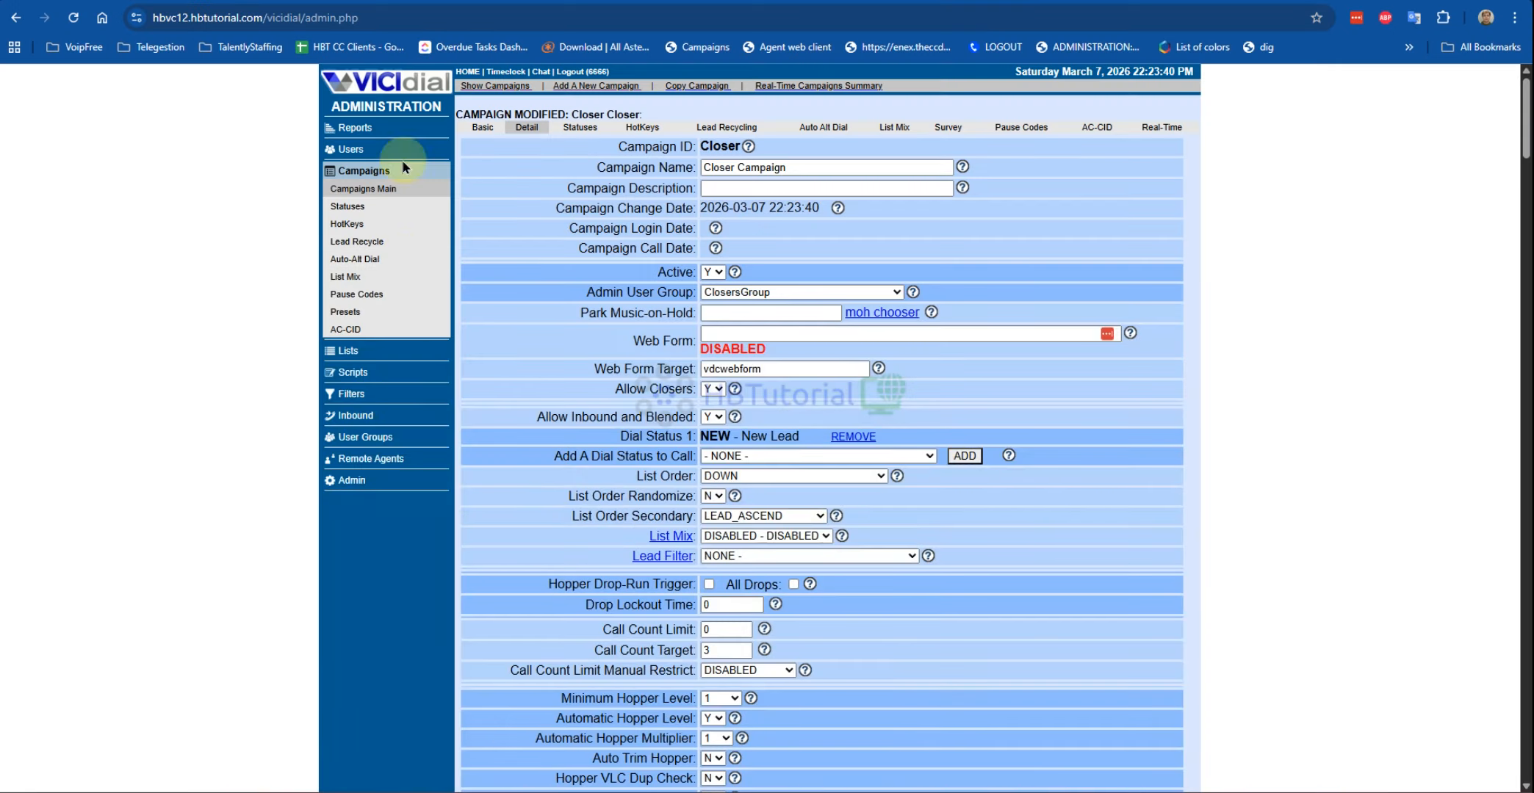
Step: Open the Real-Time Main Report with a 4-second refresh, then return to the agent window
left_click(339, 131)
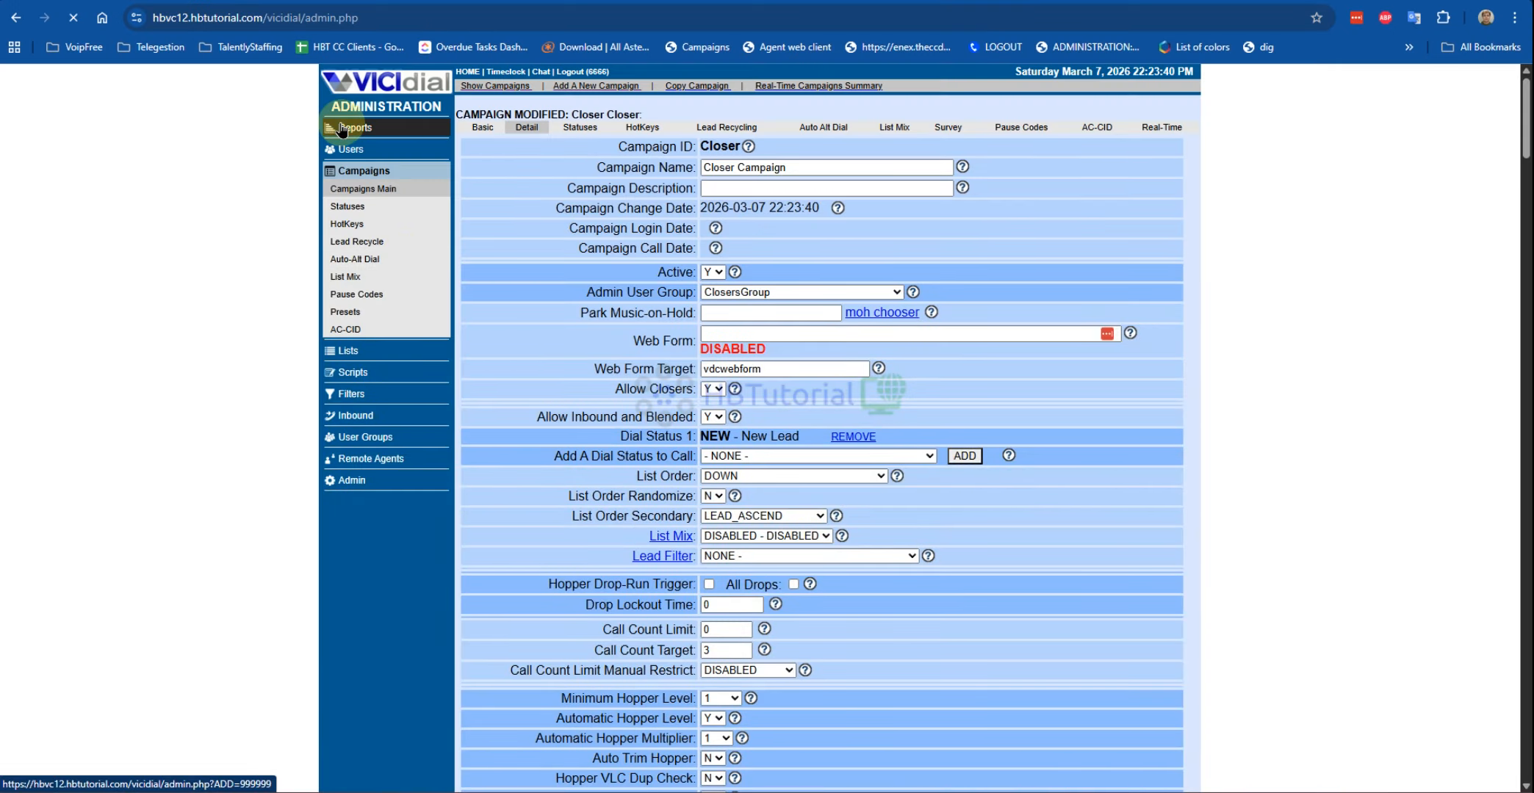
left_click(583, 191)
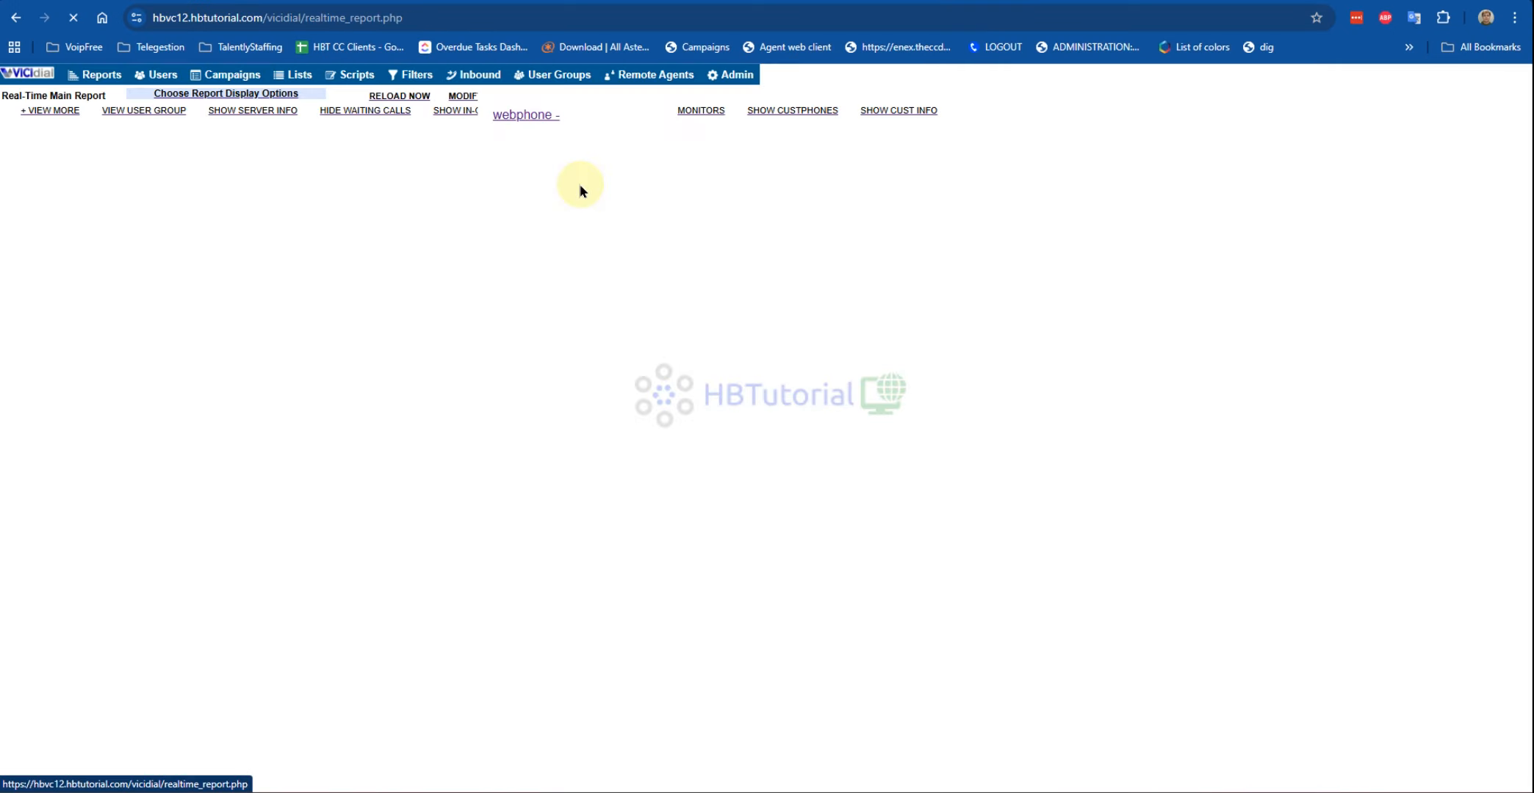
left_click(230, 96)
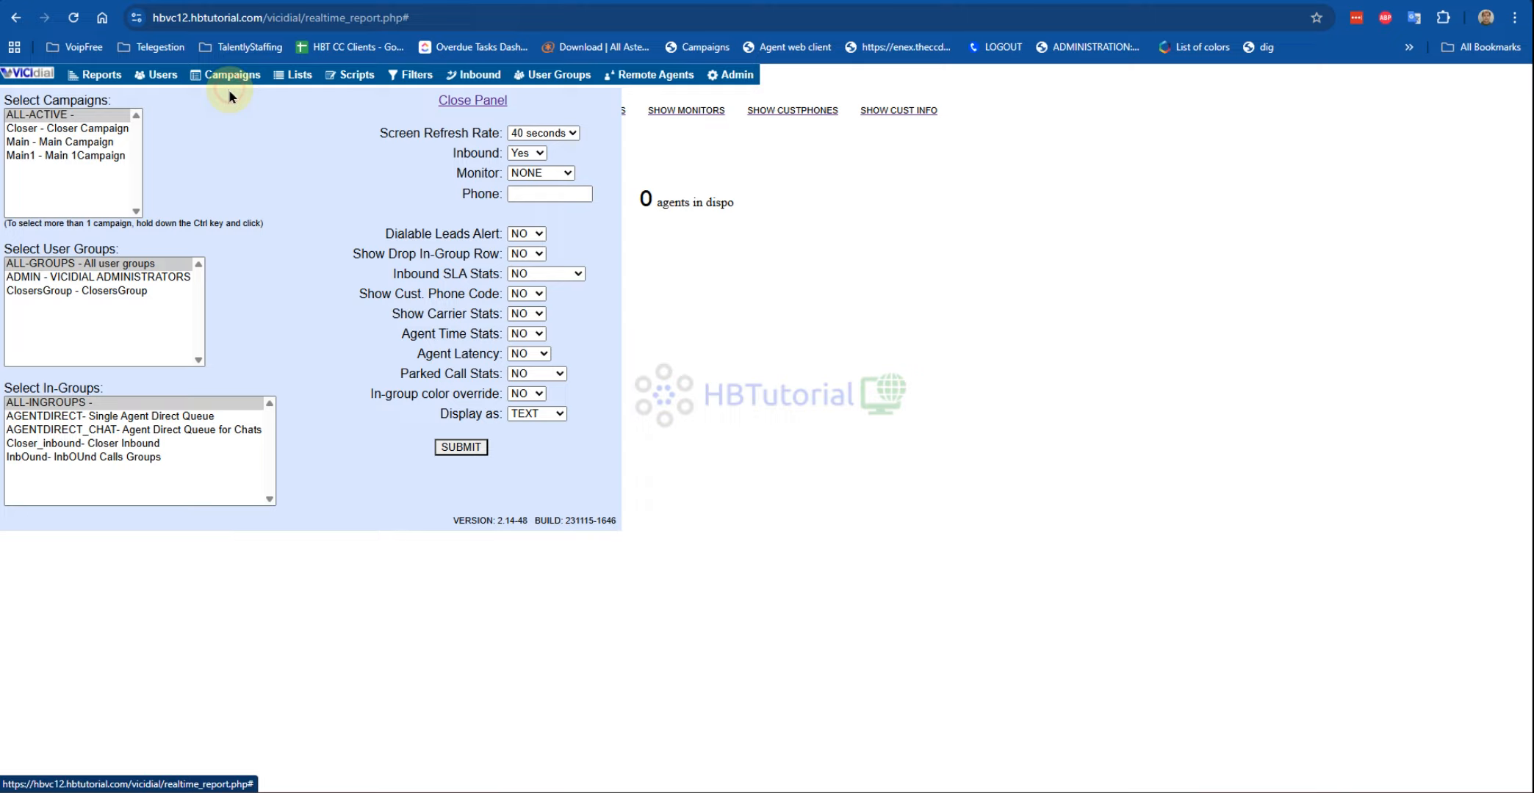
left_click(547, 133)
left_click(544, 147)
left_click(461, 446)
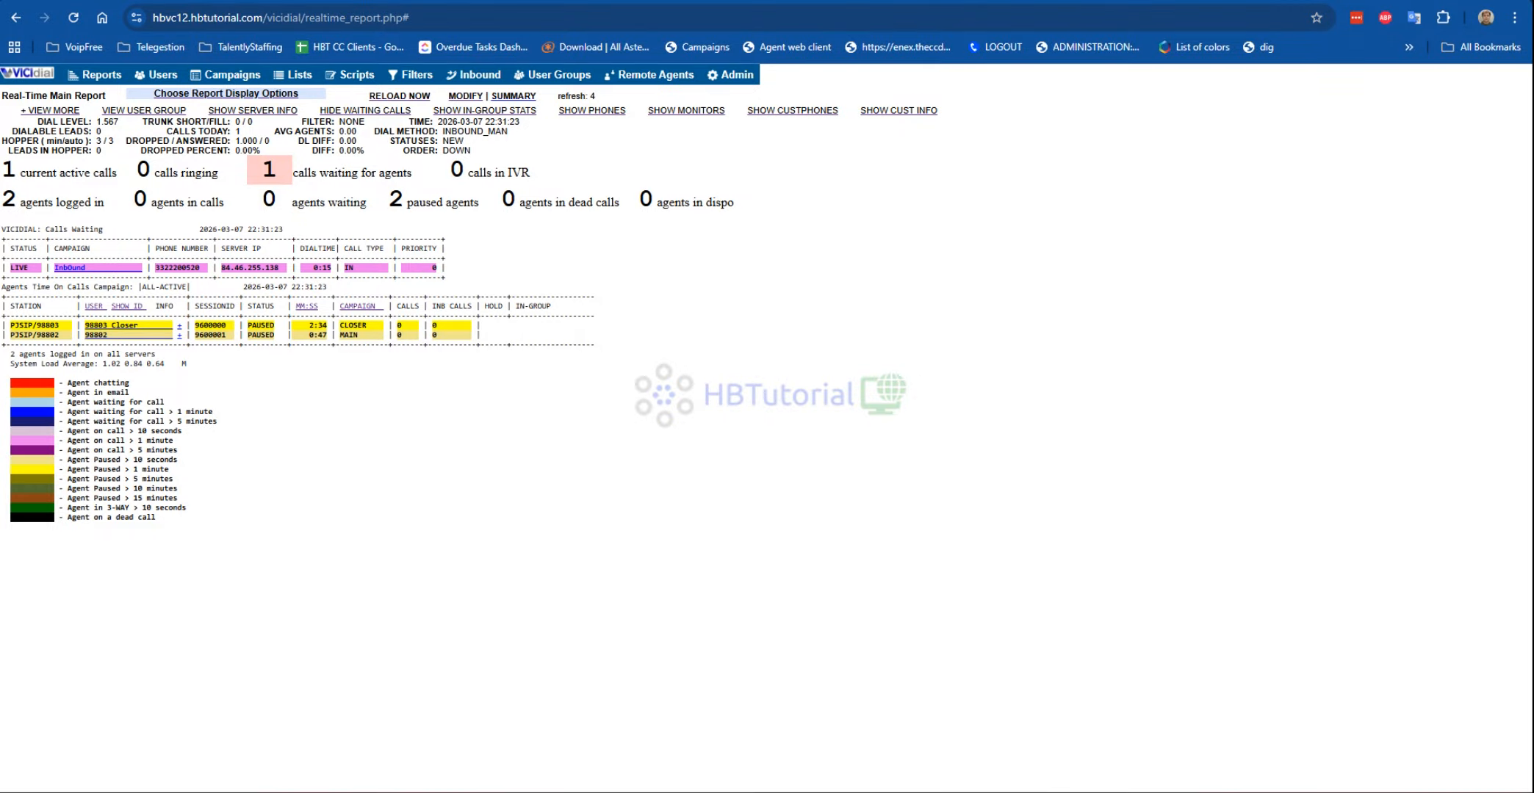
mouse_move(631, 792)
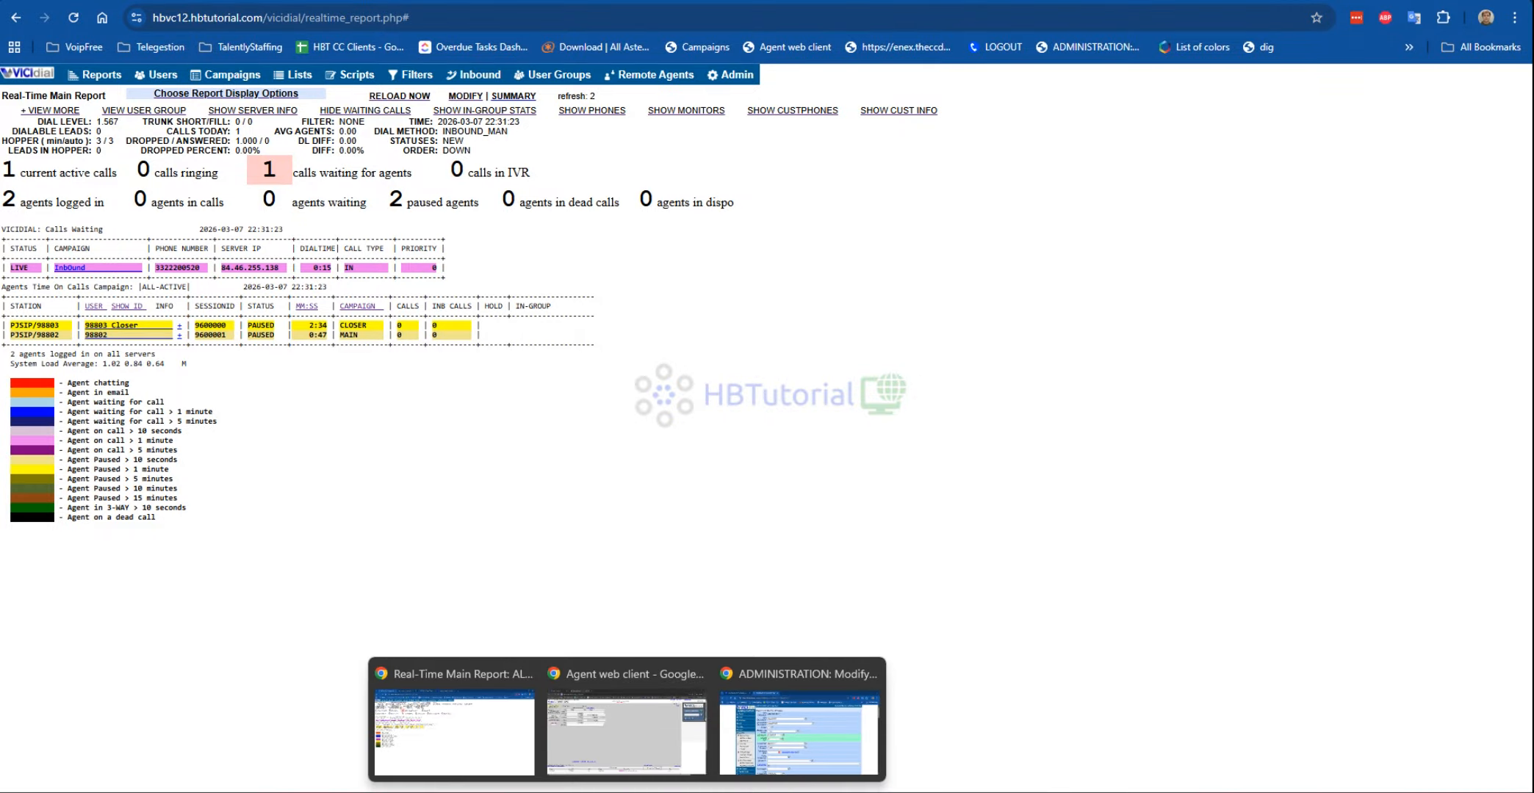
left_click(635, 732)
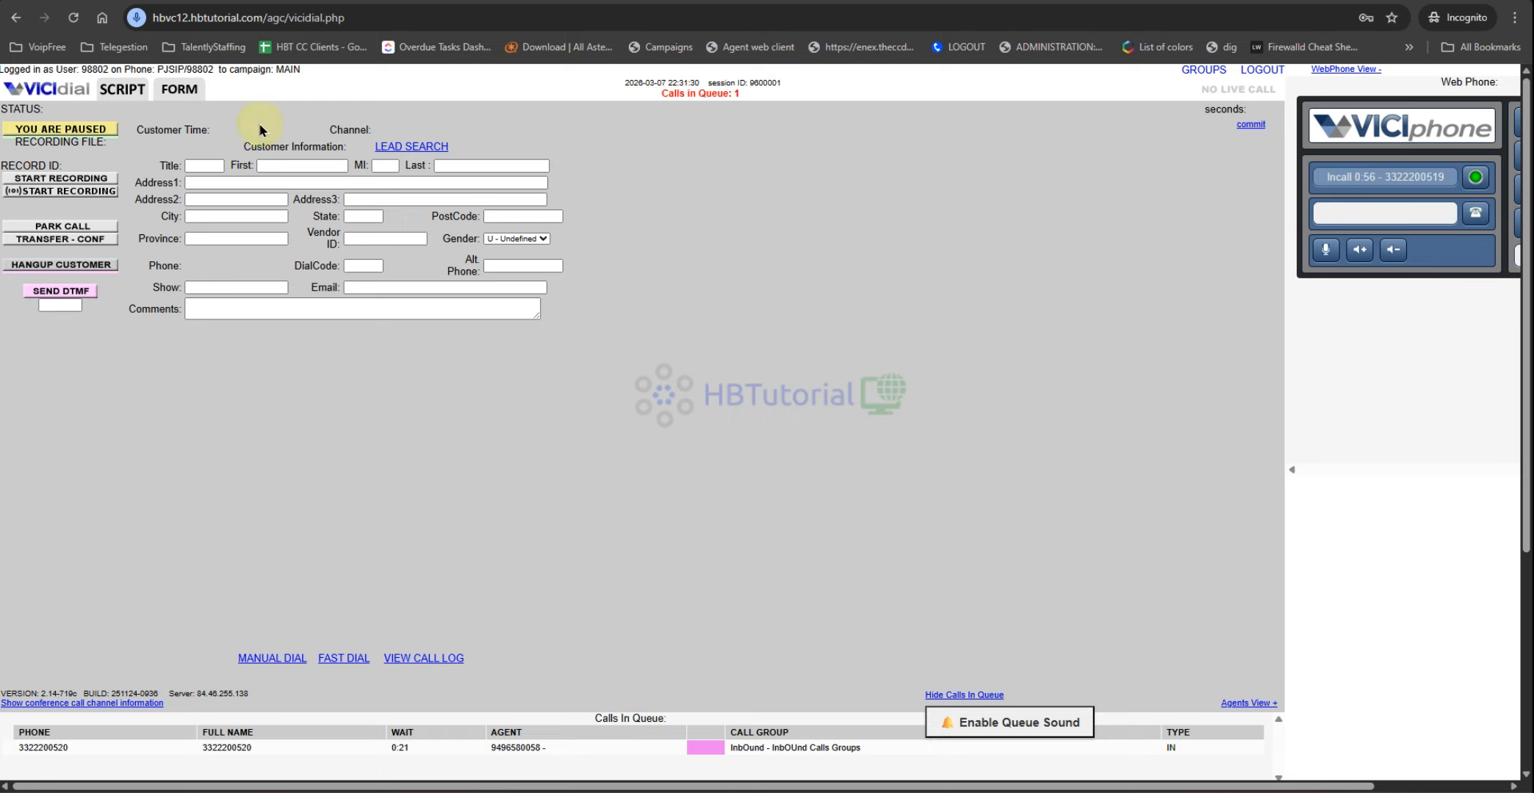
Step: Go active to take the waiting call and choose Closer_inbound - Closer Inbound as transfer group
left_click(55, 133)
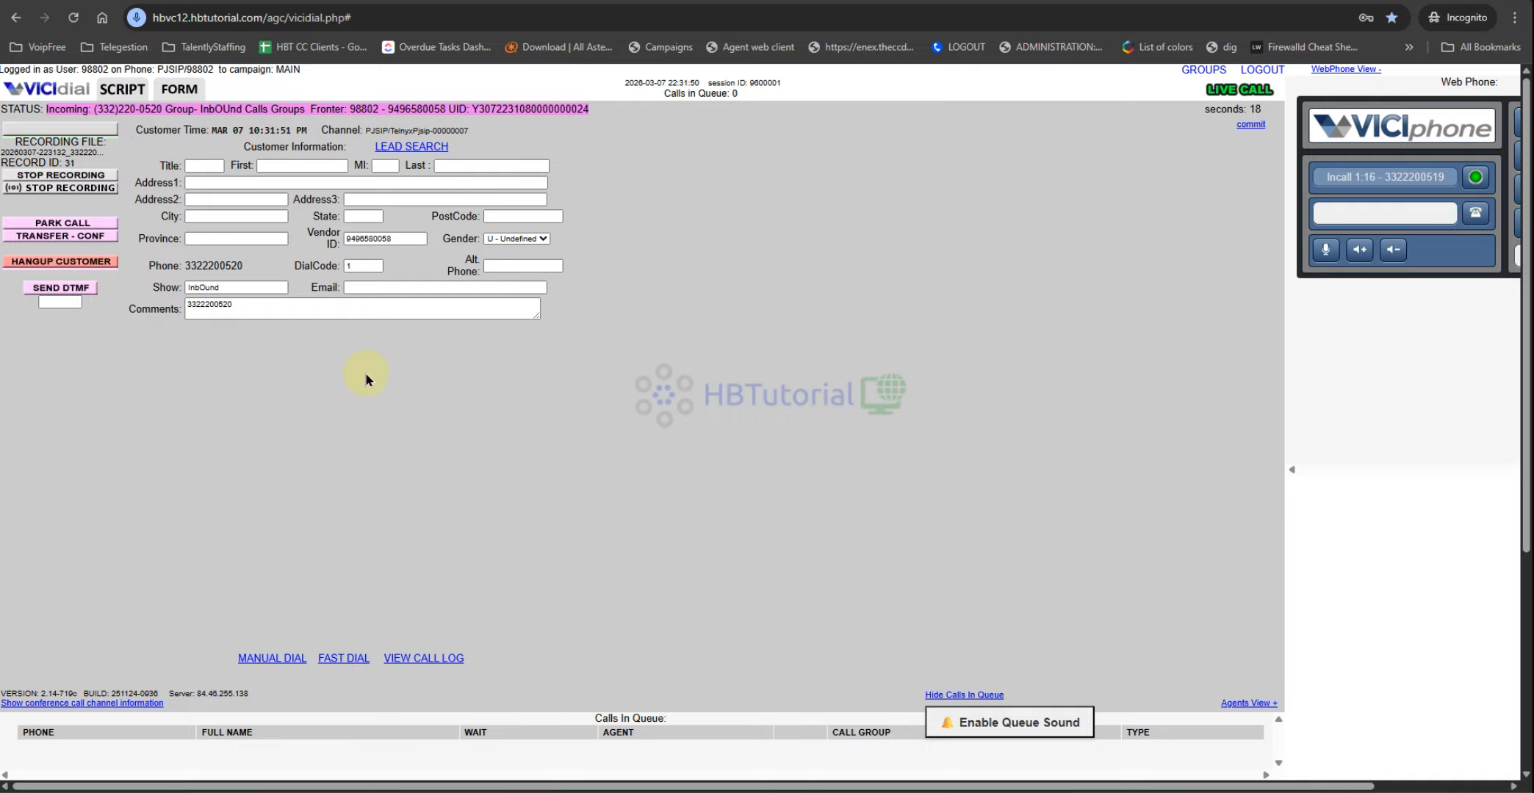
left_click(80, 236)
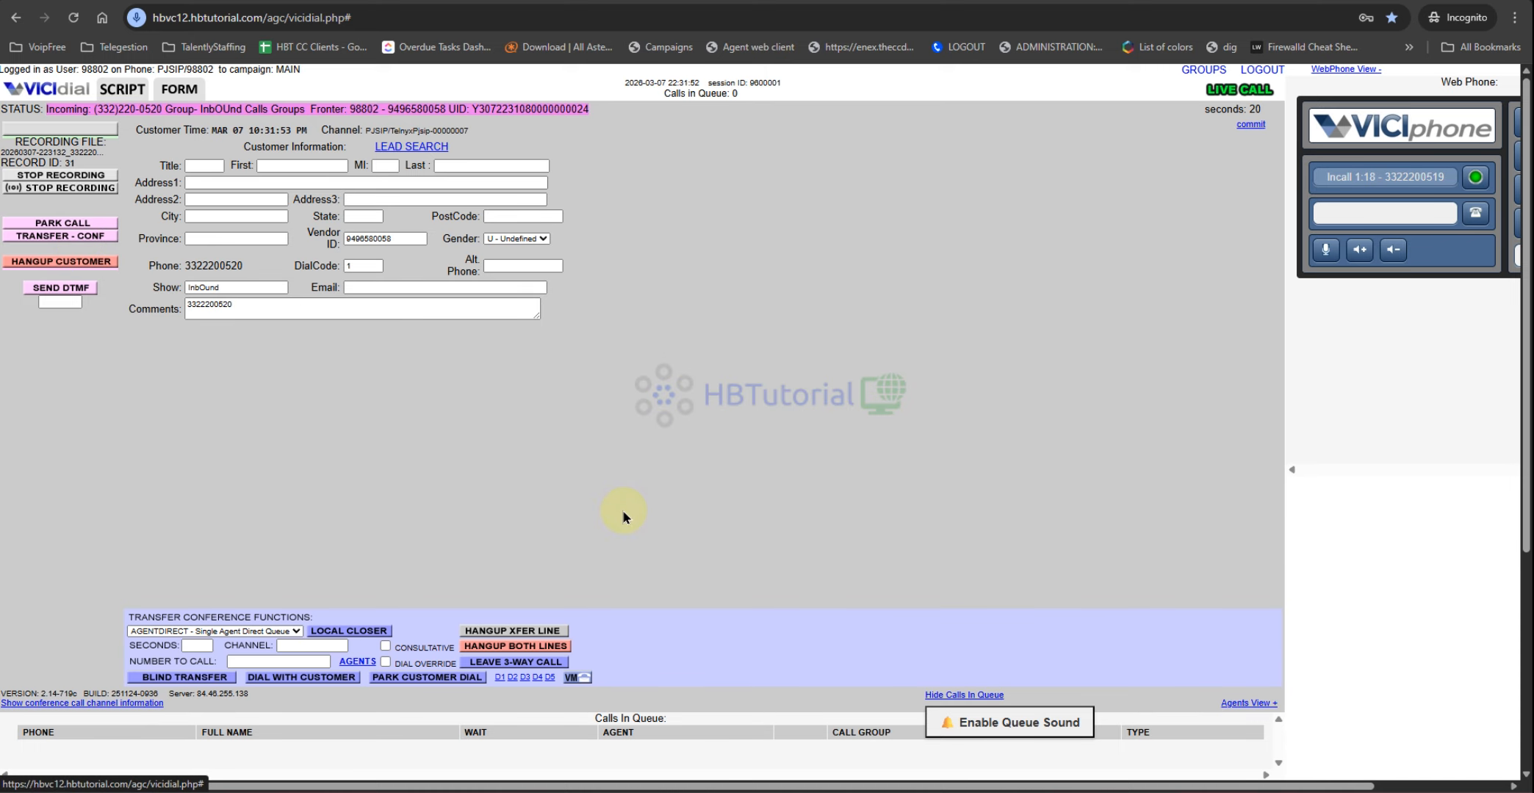
left_click(265, 632)
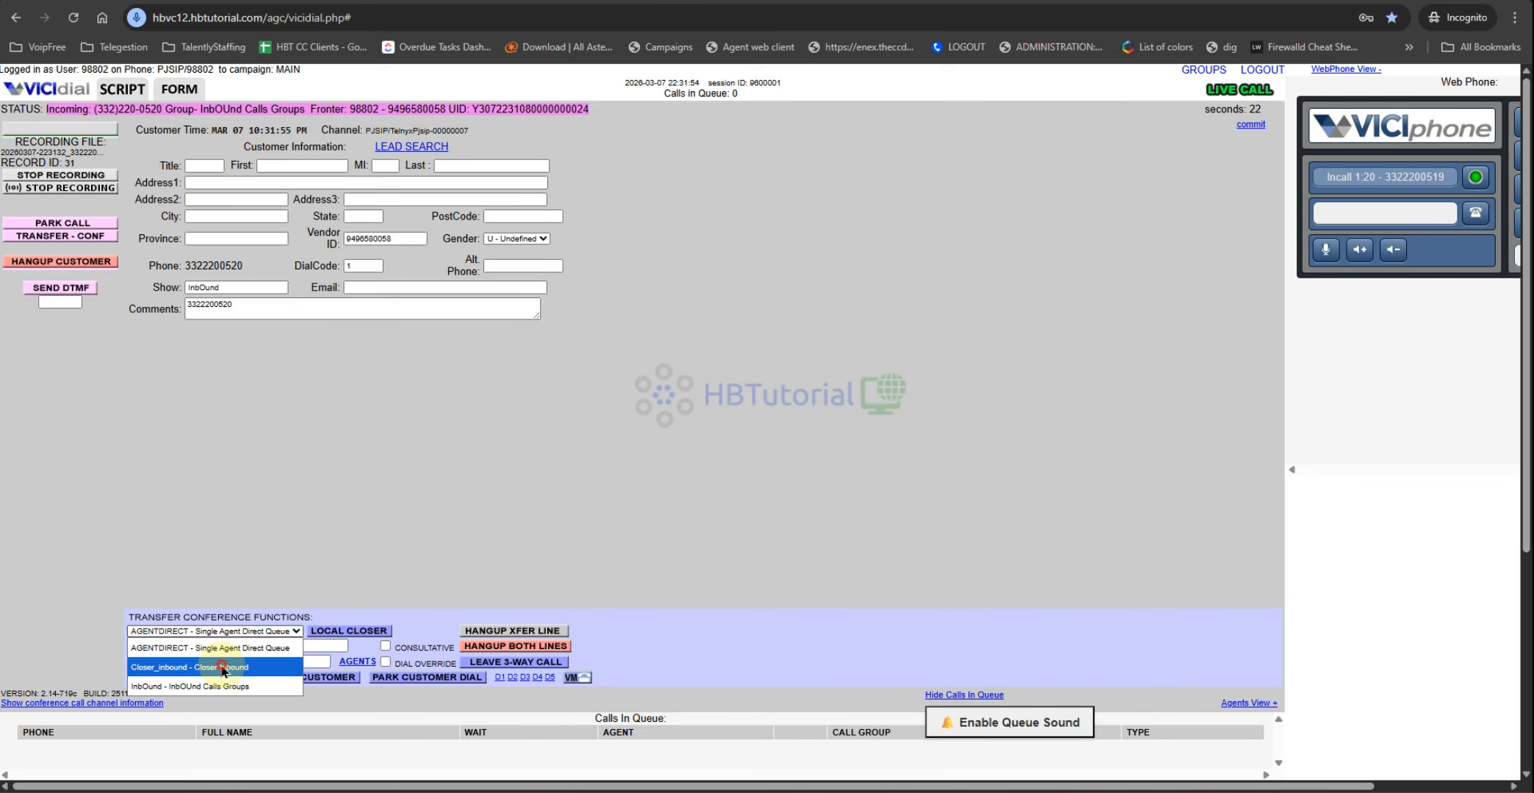
left_click(227, 669)
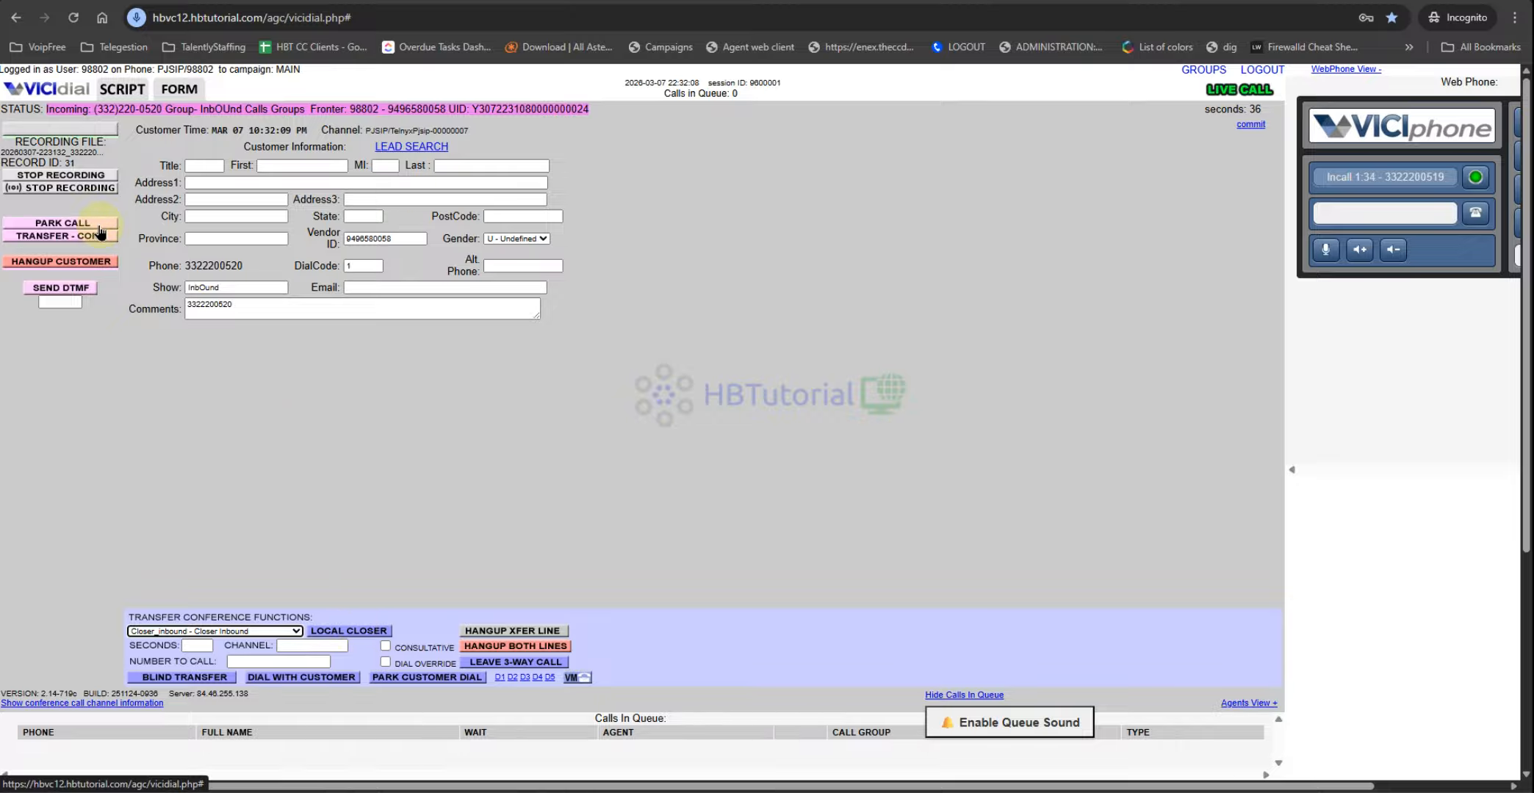
Step: Send the call to a local closer and disposition it XFER - Call Transferred with dialing paused
left_click(354, 632)
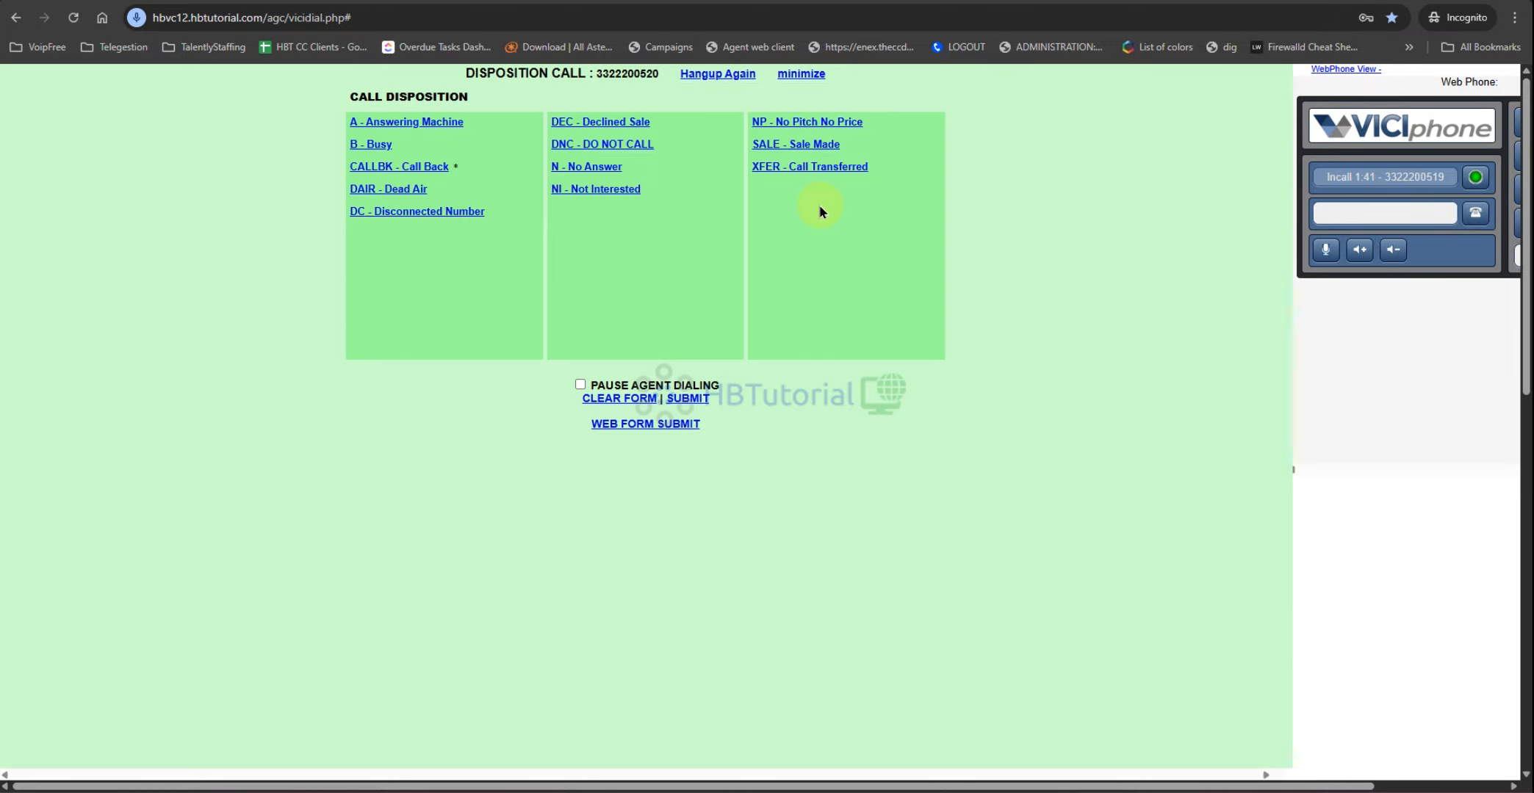
left_click(794, 169)
left_click(580, 385)
left_click(687, 400)
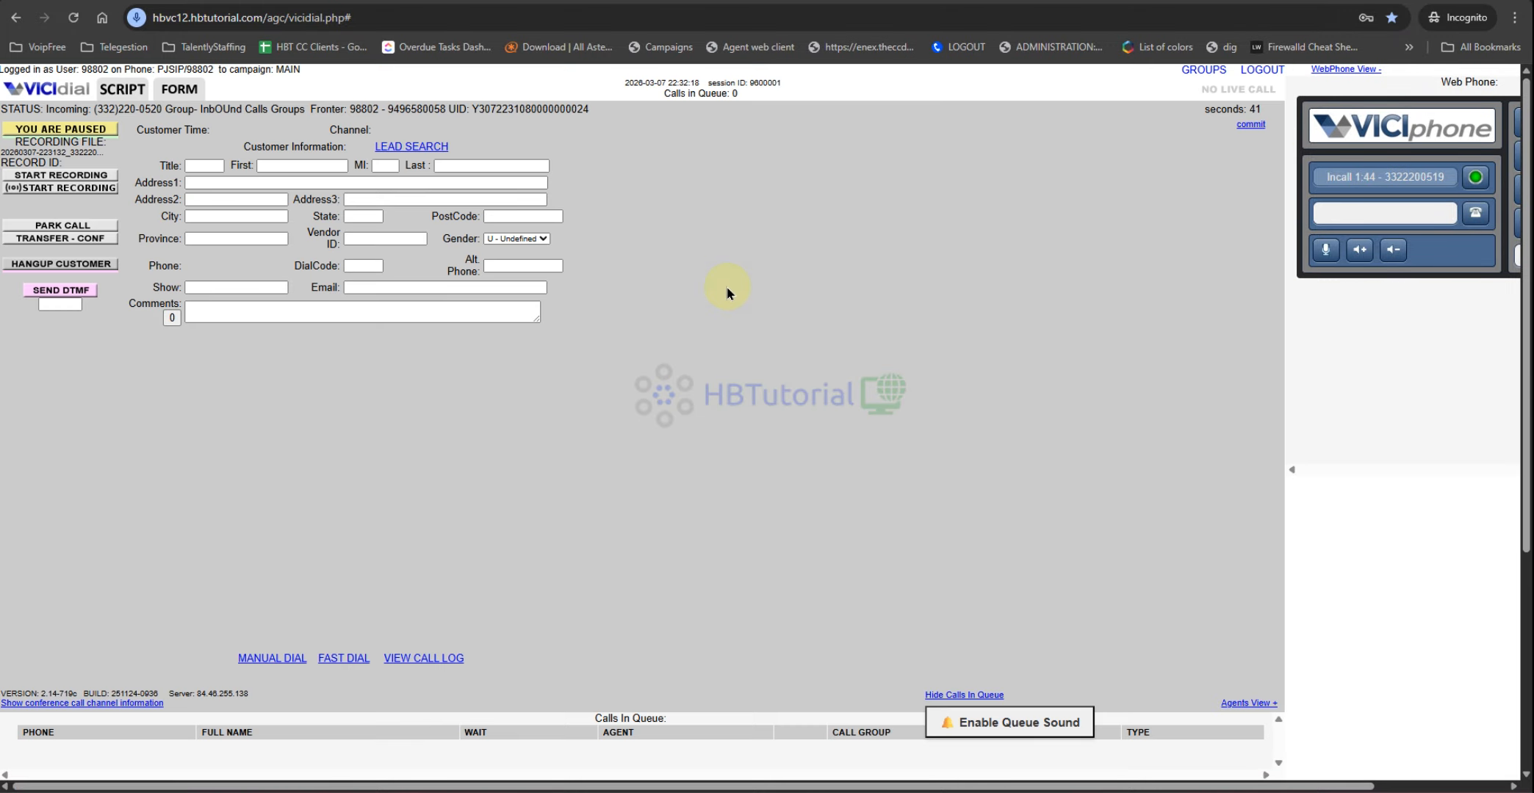
Step: Log the closer agent out, back into the Closer campaign, and accept its closer groups
key("ctrl+Tab")
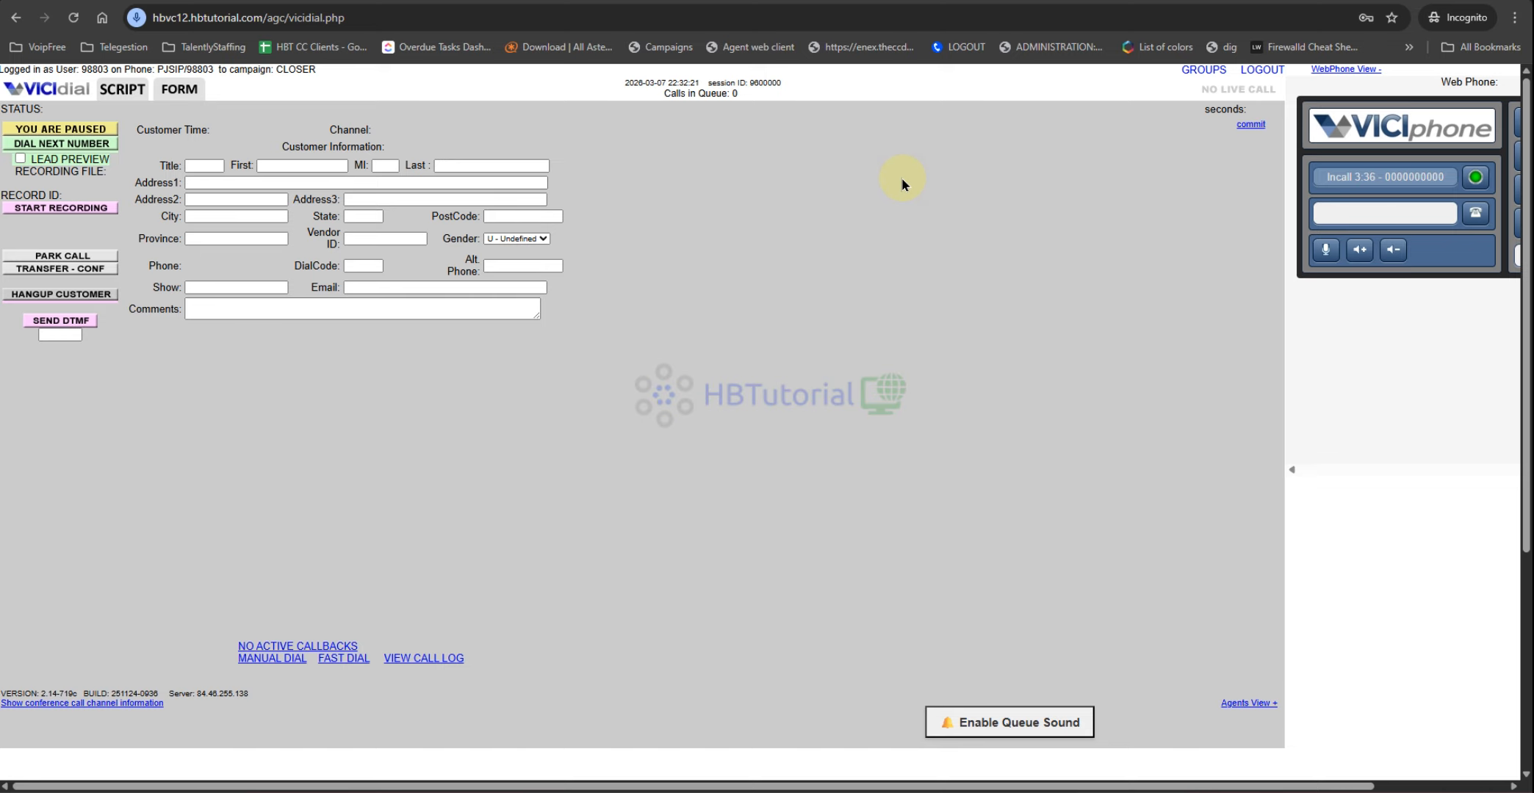
left_click(875, 248)
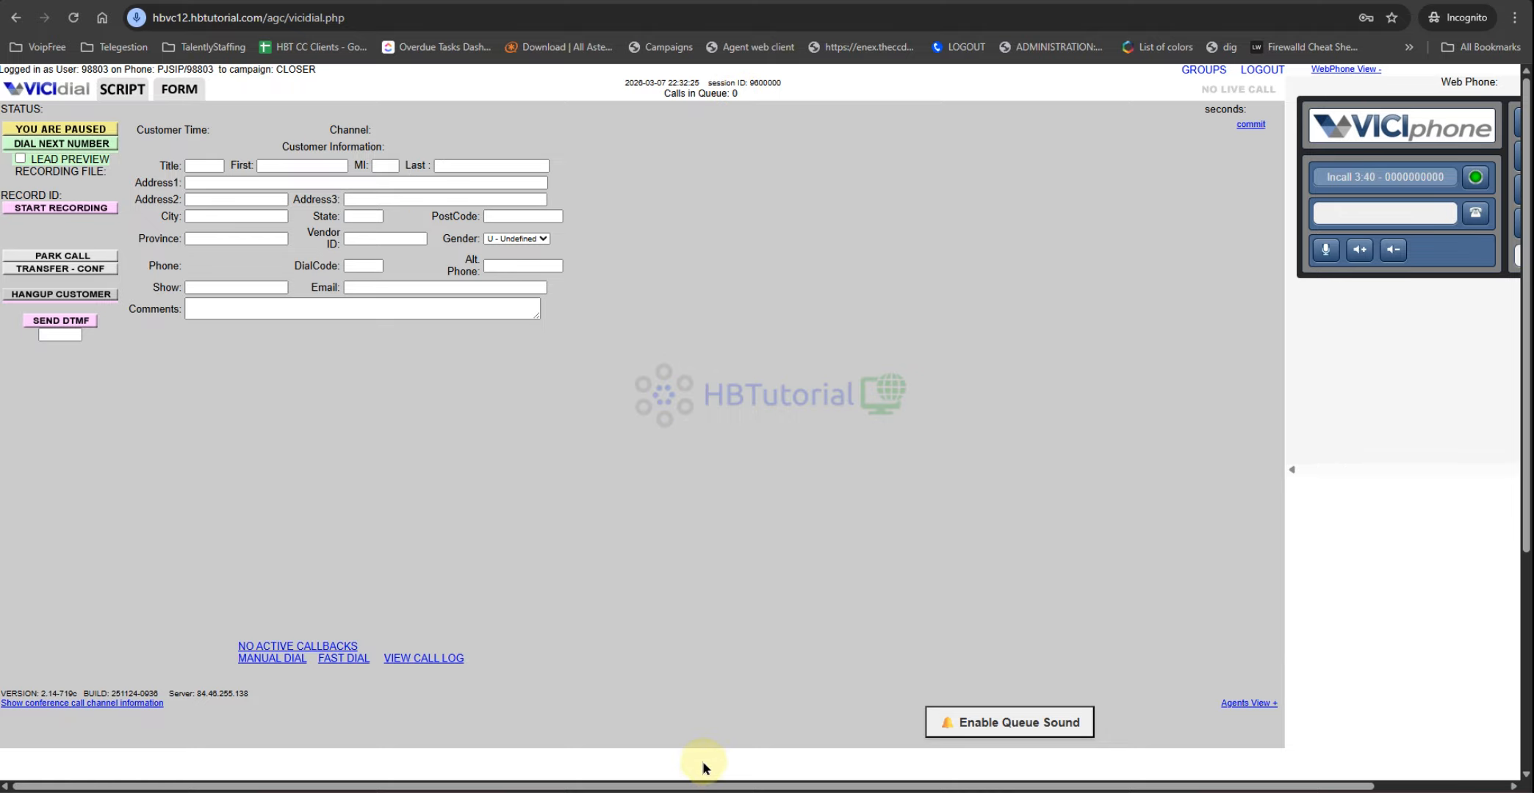
mouse_move(665, 778)
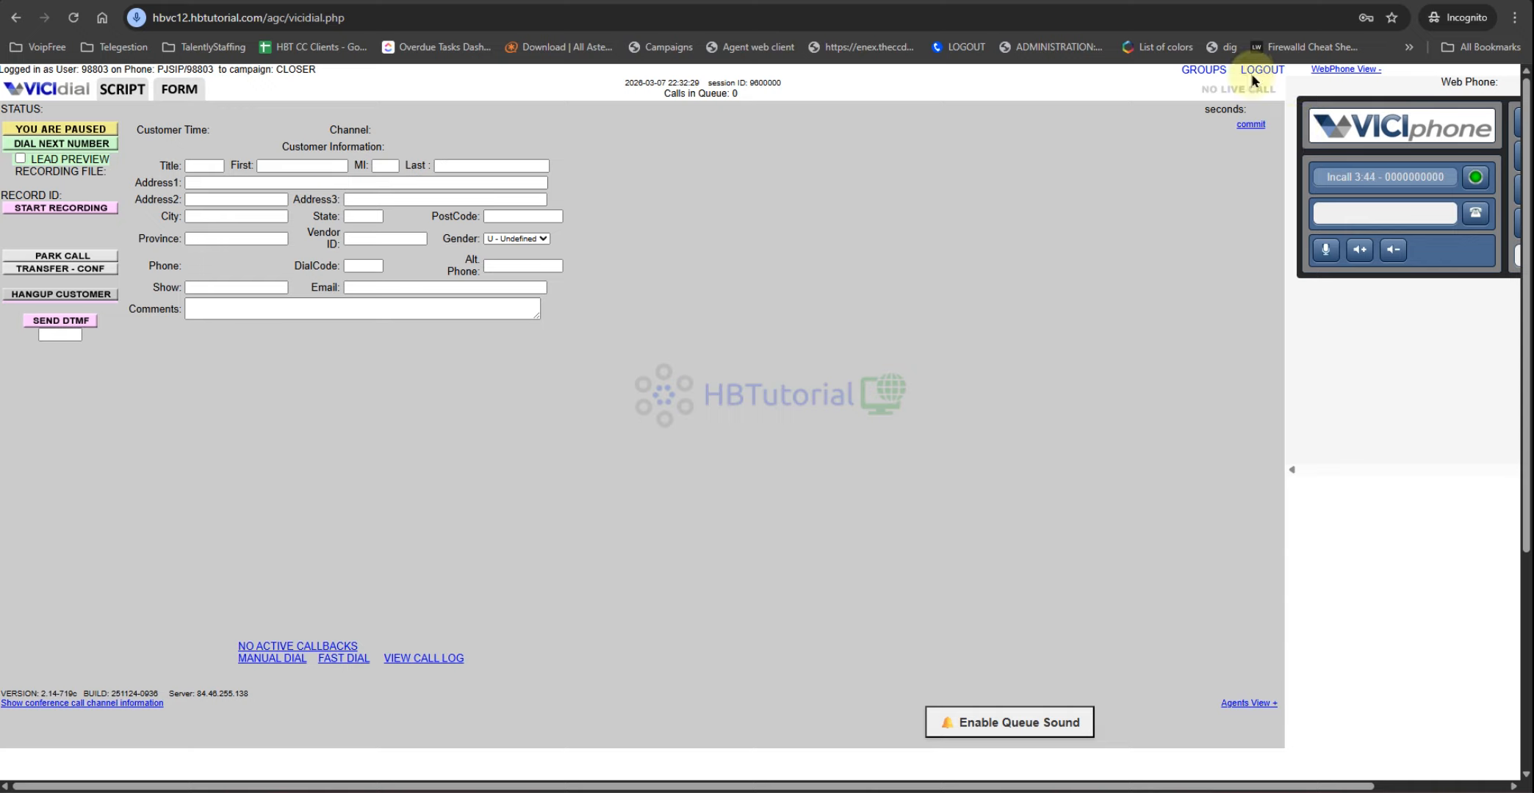
left_click(1255, 70)
left_click(759, 560)
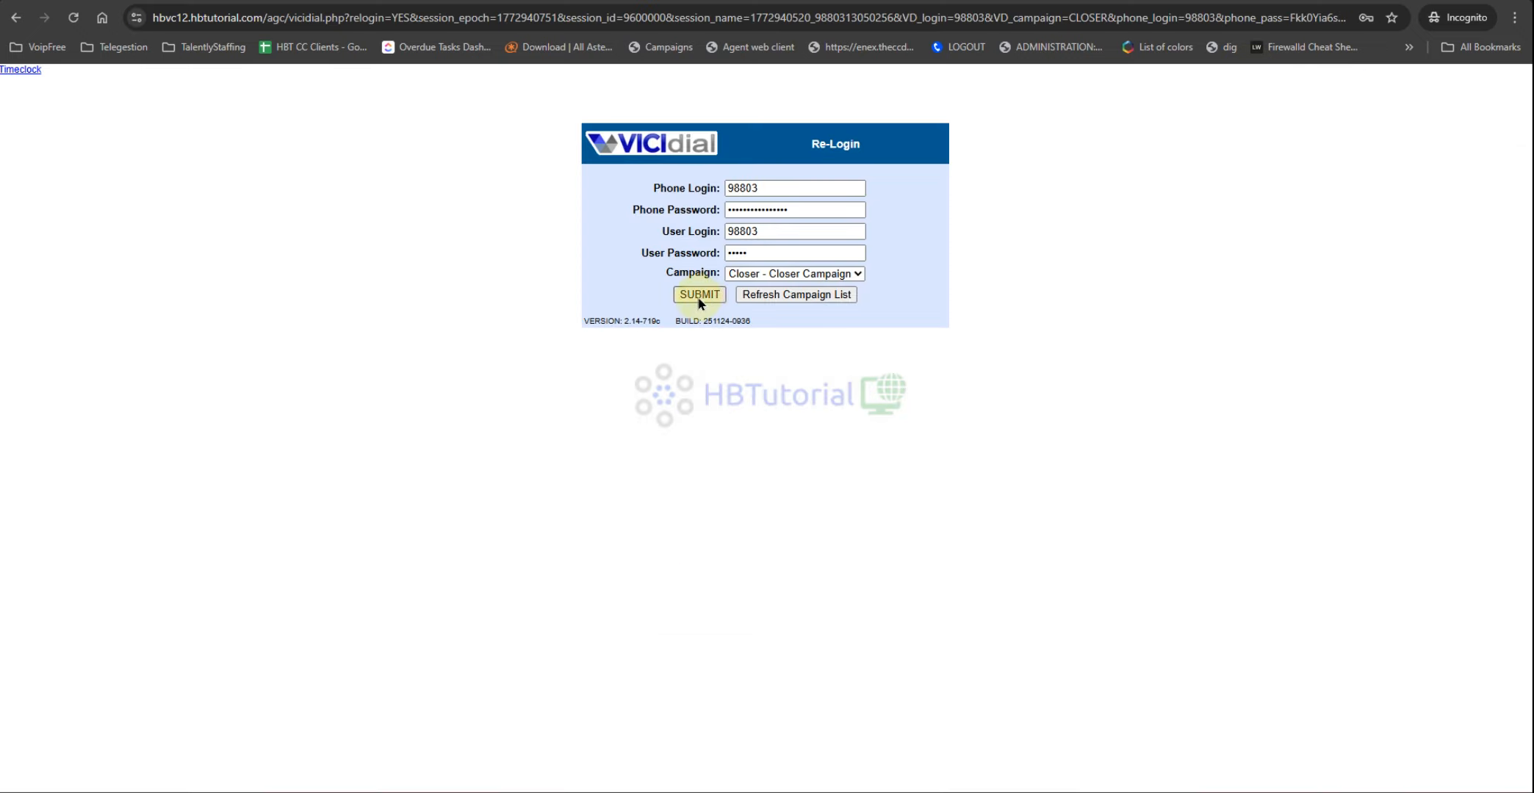
left_click(697, 296)
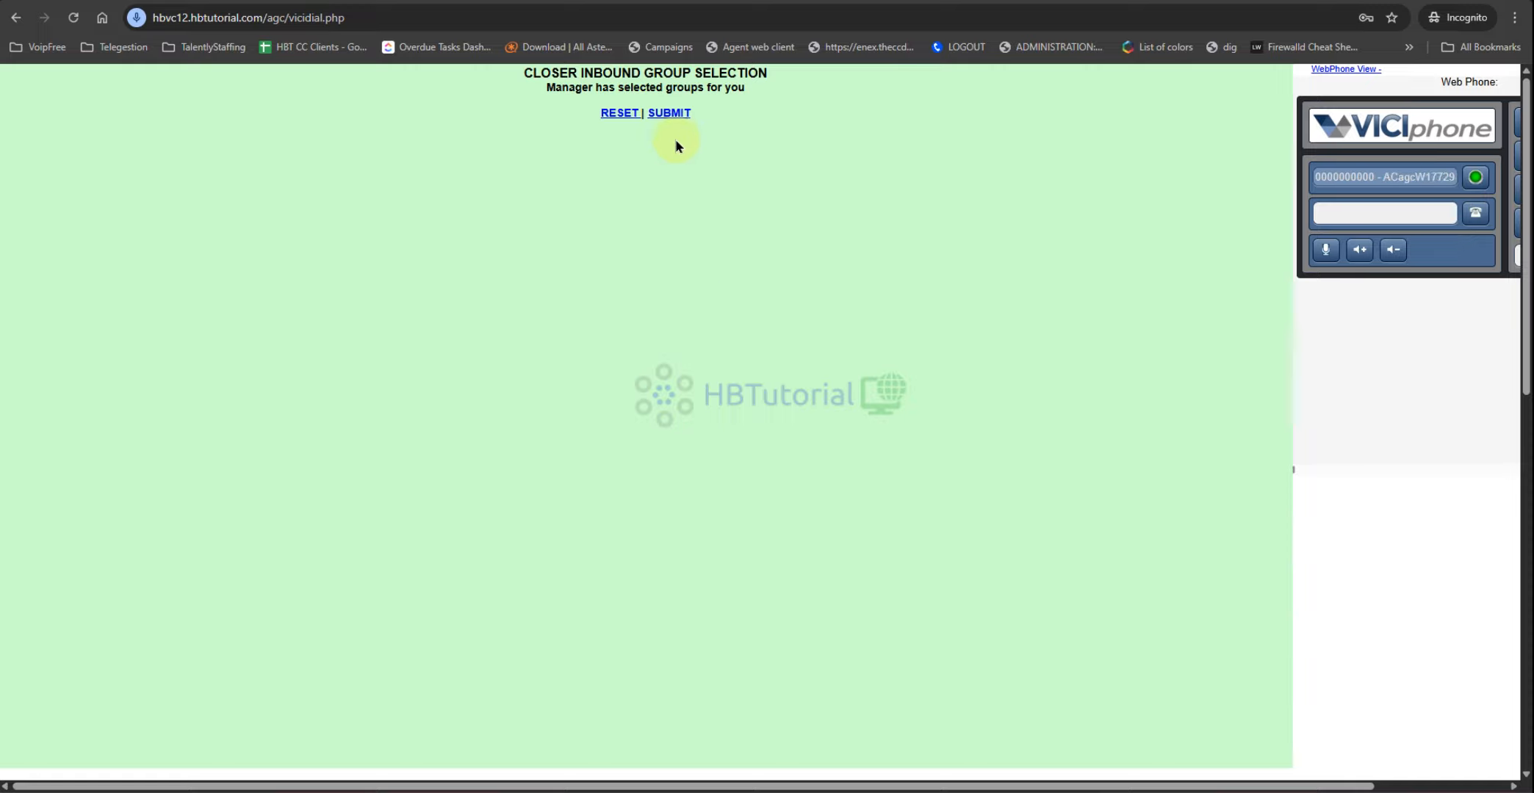
left_click(668, 115)
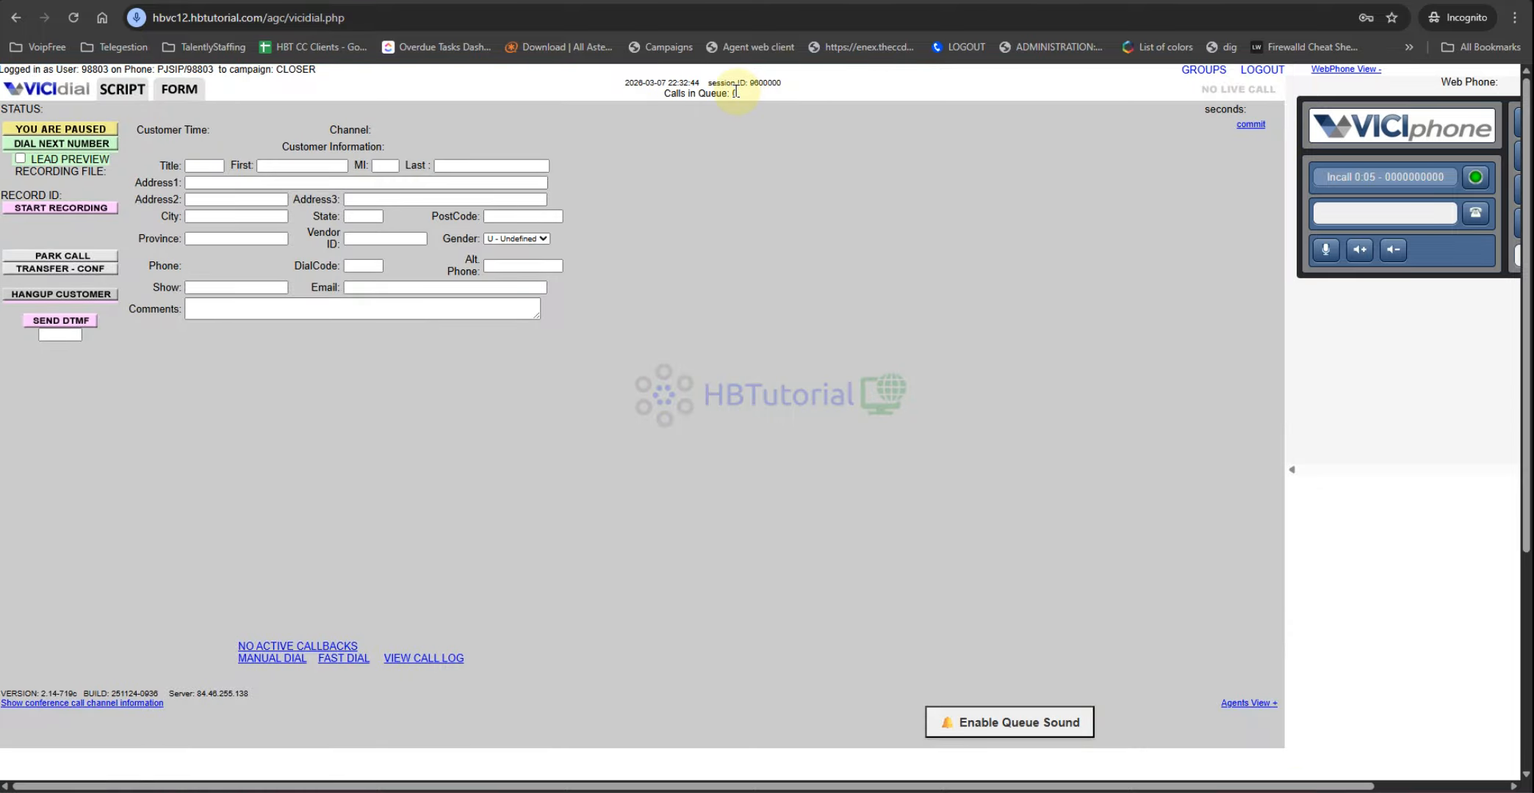
Step: Check the real-time report window, then return to the agent web client
mouse_move(627, 789)
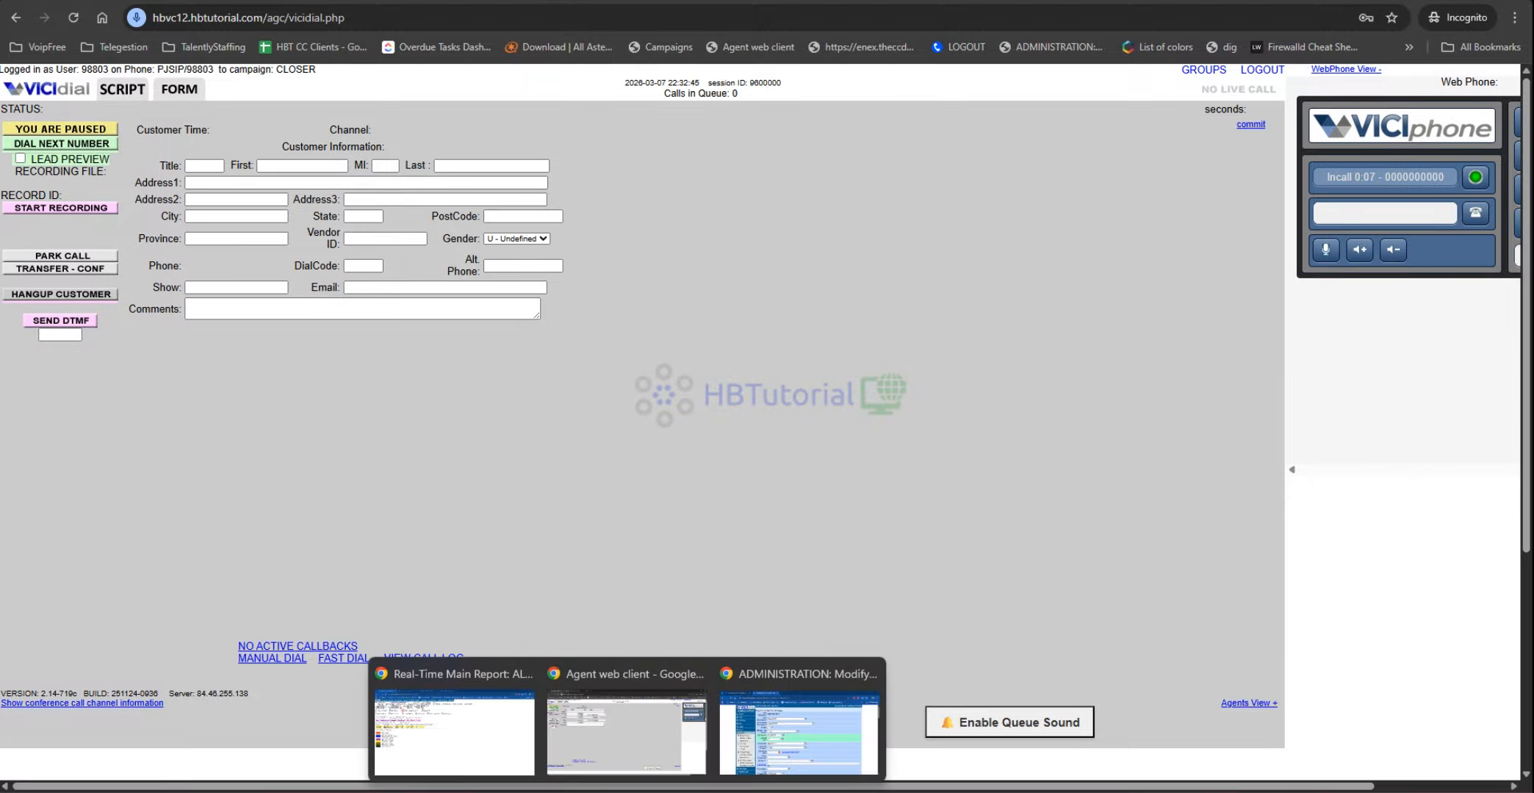
left_click(443, 739)
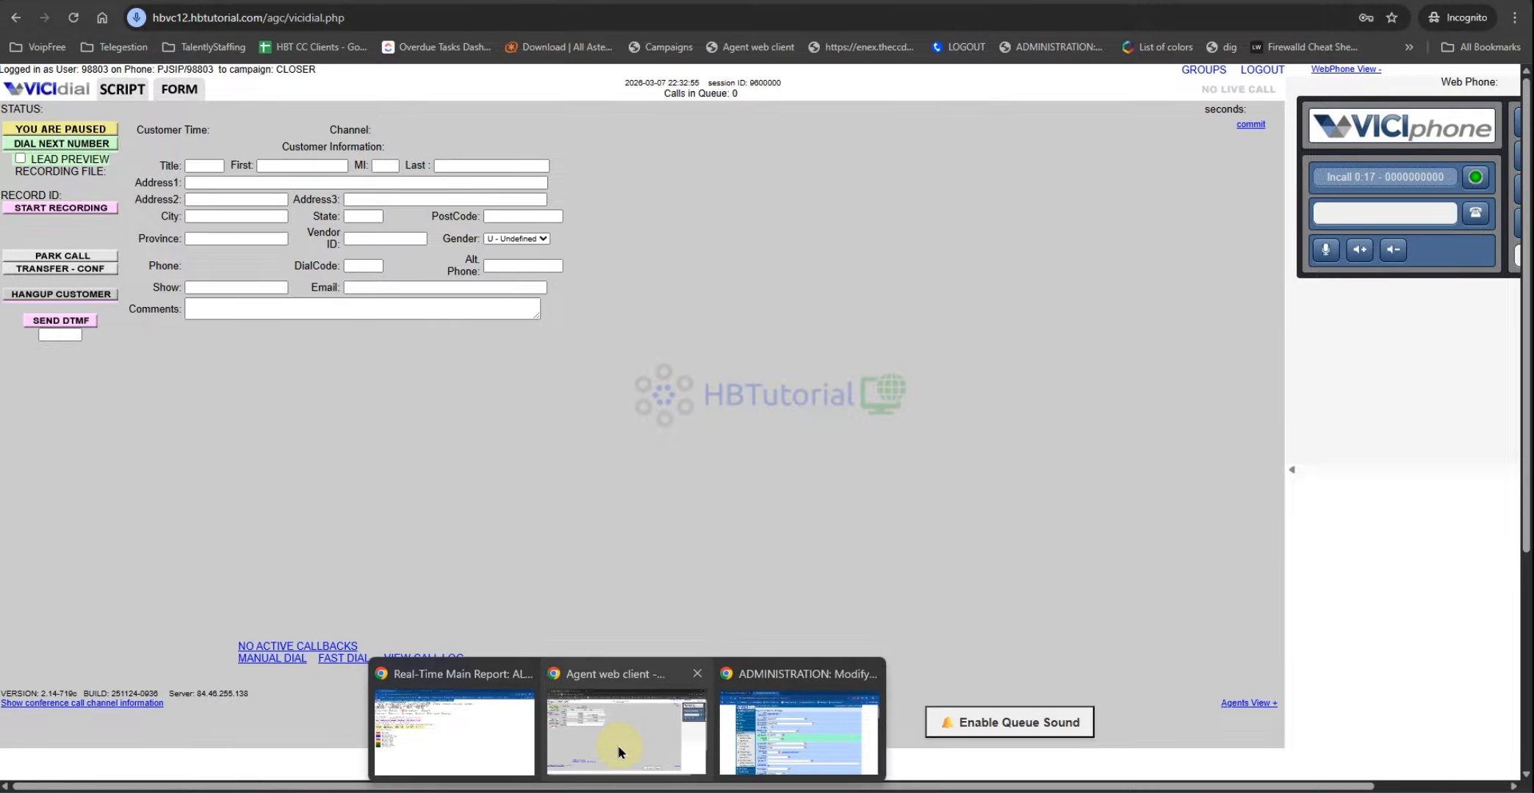
left_click(618, 746)
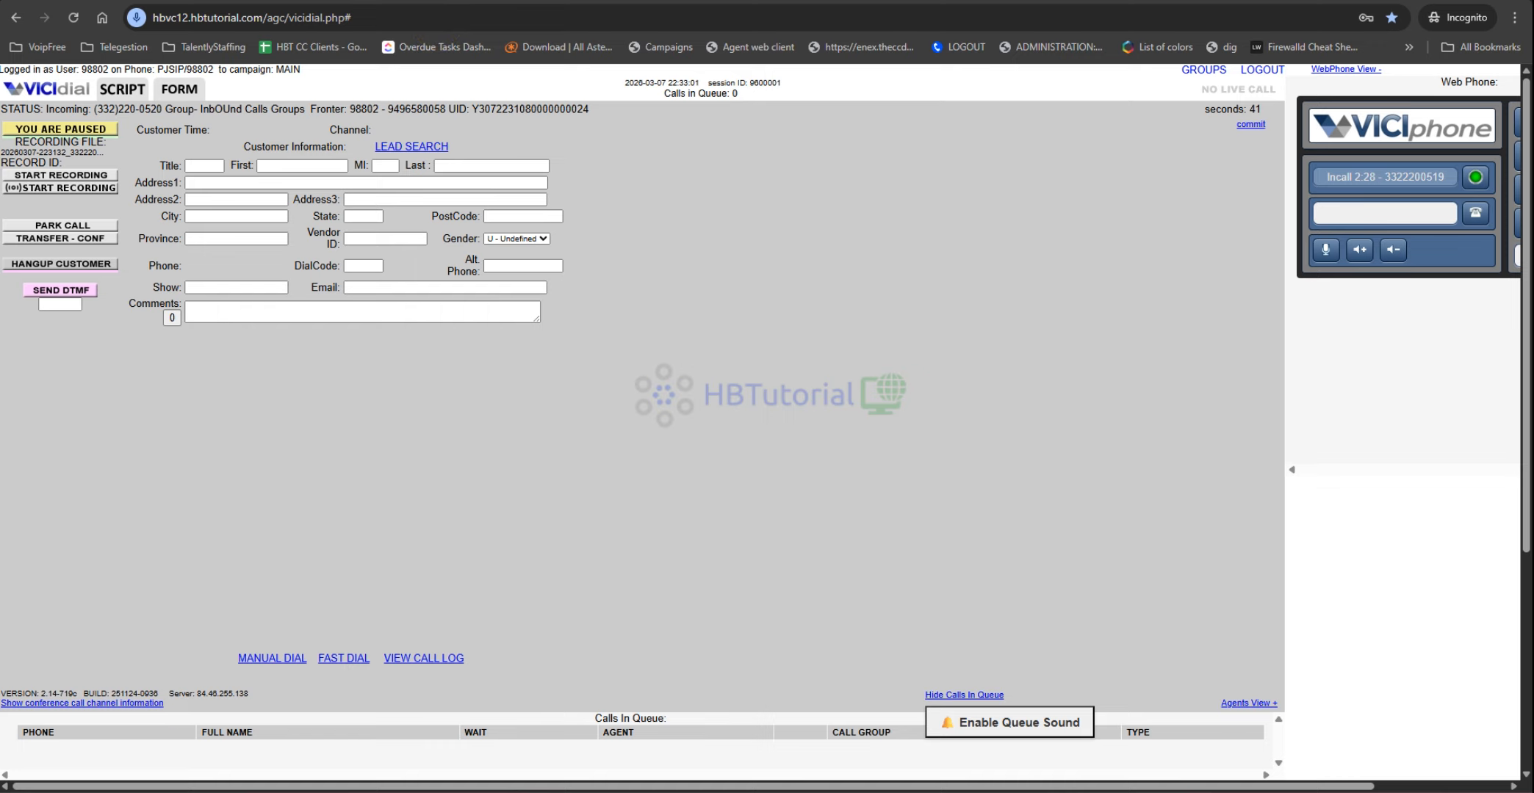
Step: Activate both the first and closer agents in their tabs, then pause the first agent again
key("ctrl+Tab")
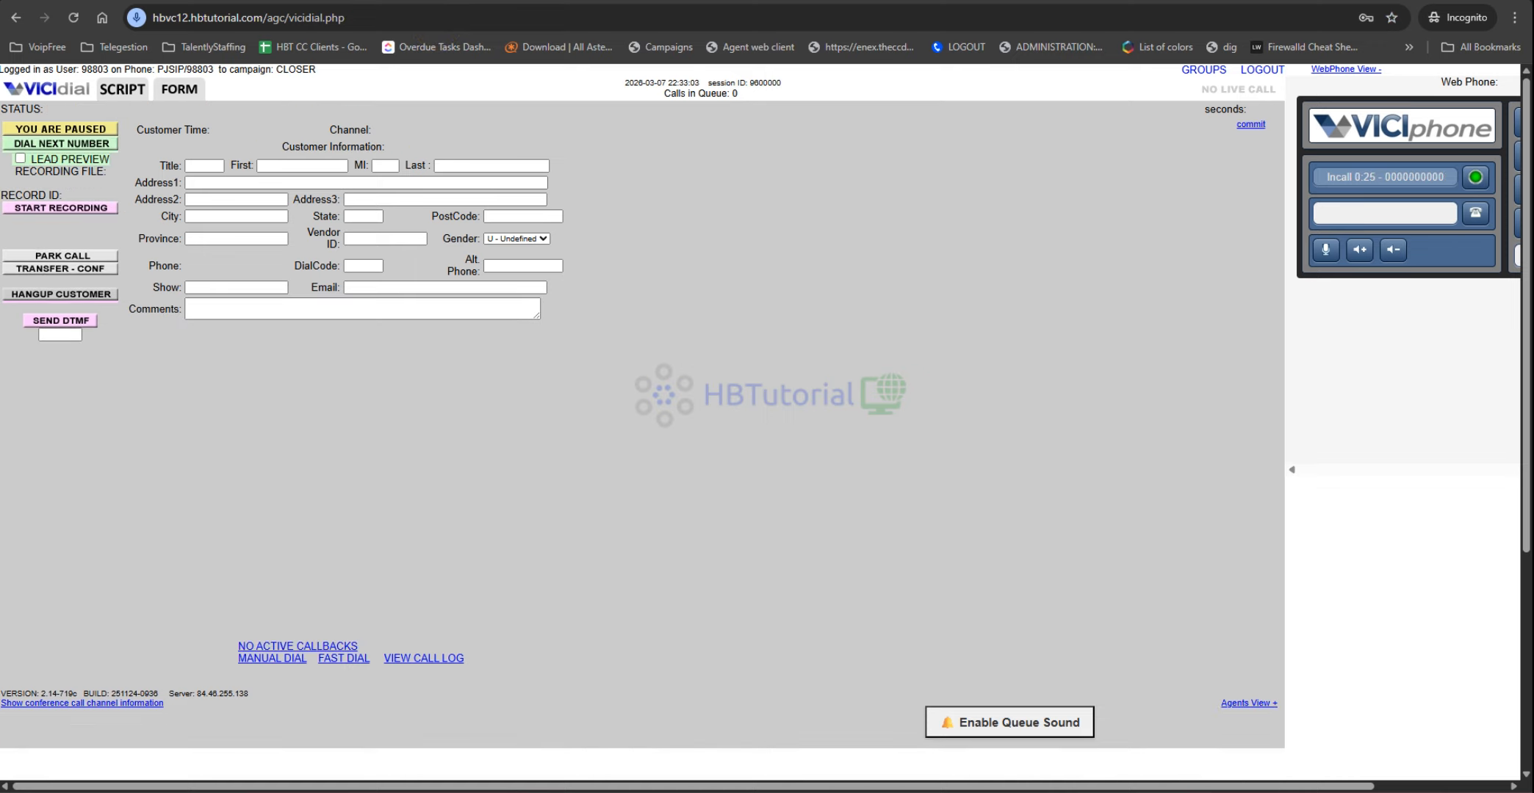
key("ctrl+Tab")
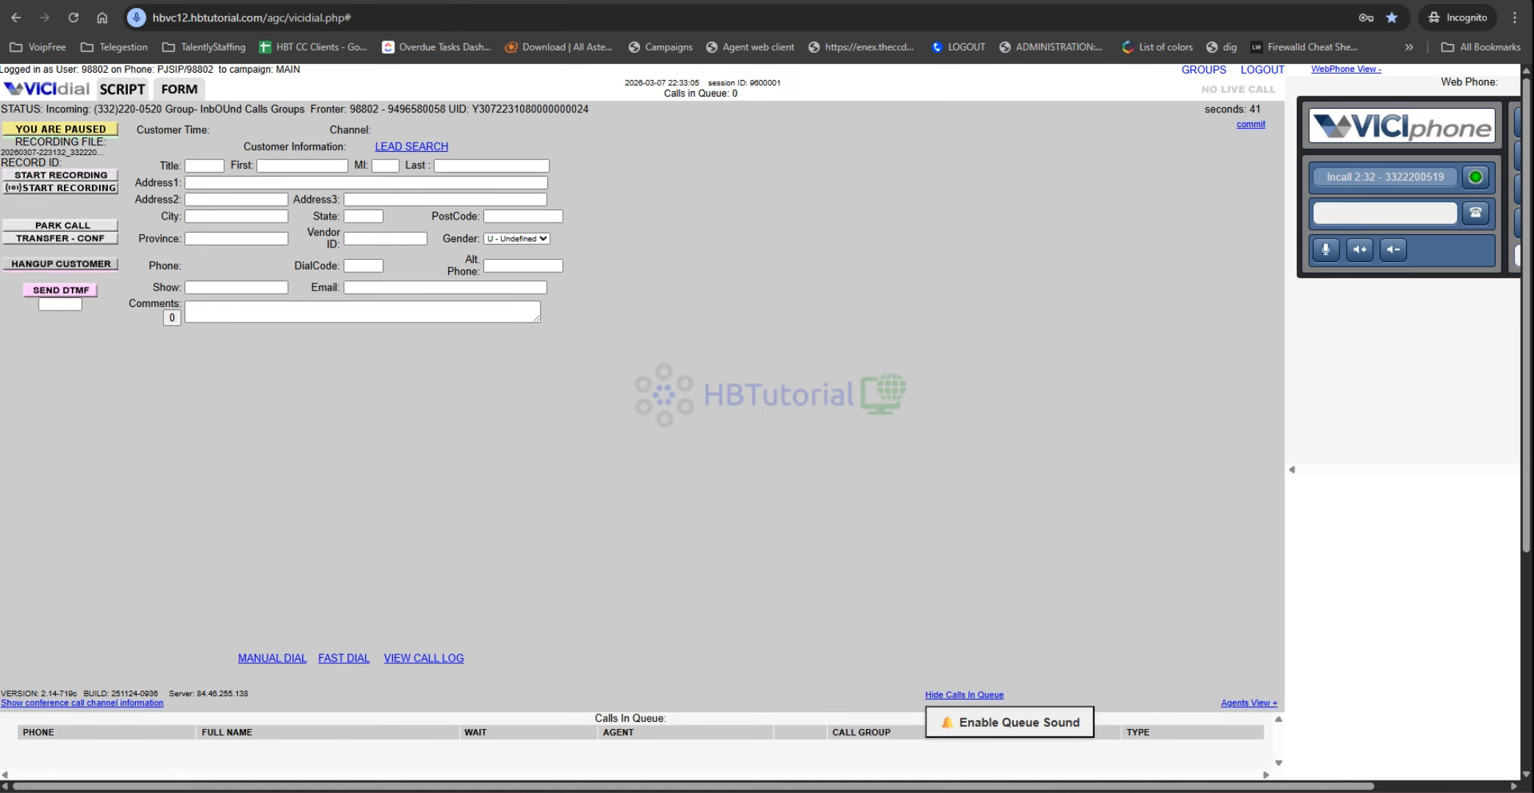
left_click(61, 129)
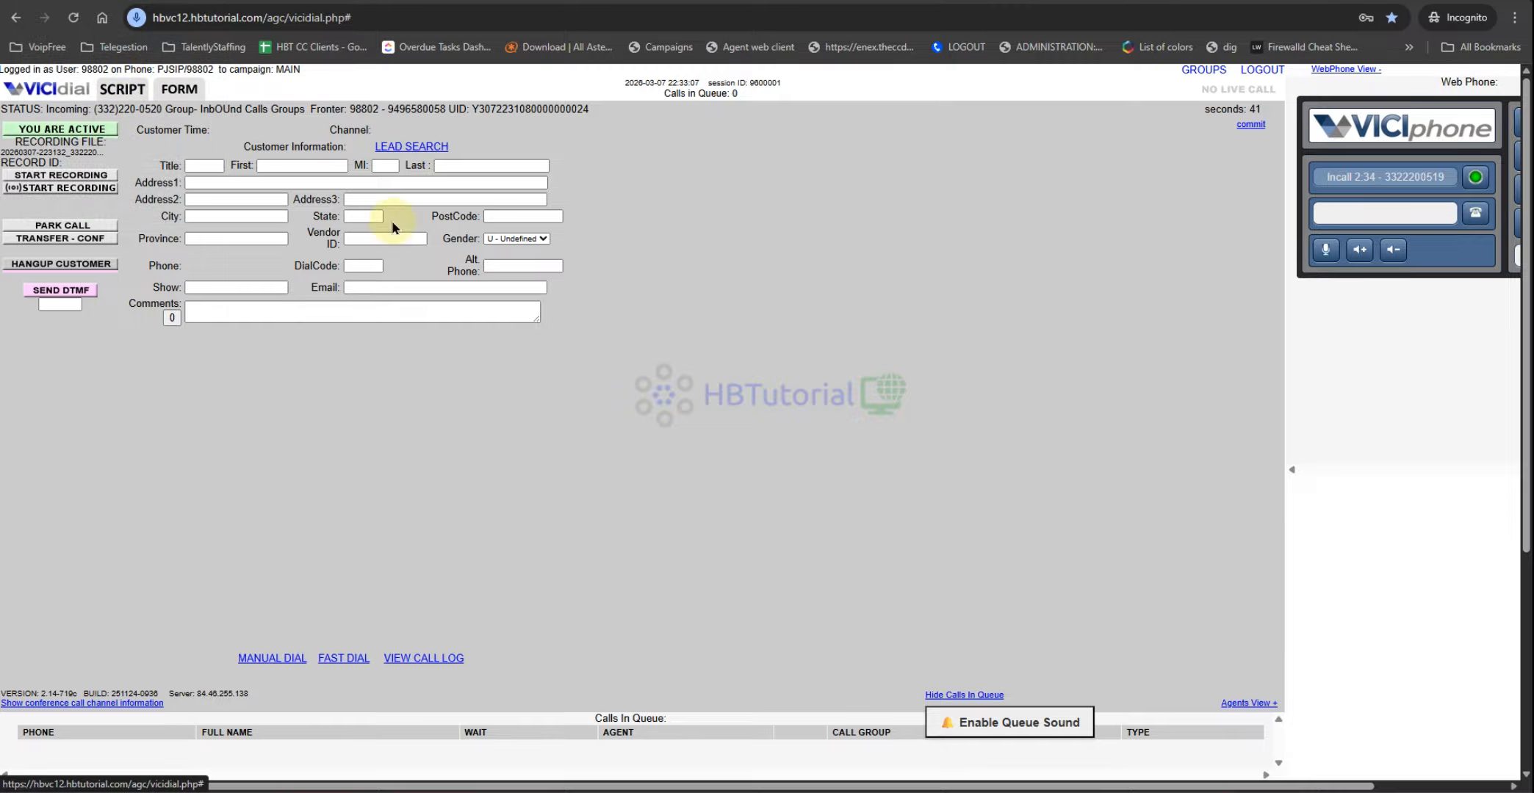
key("ctrl+Tab")
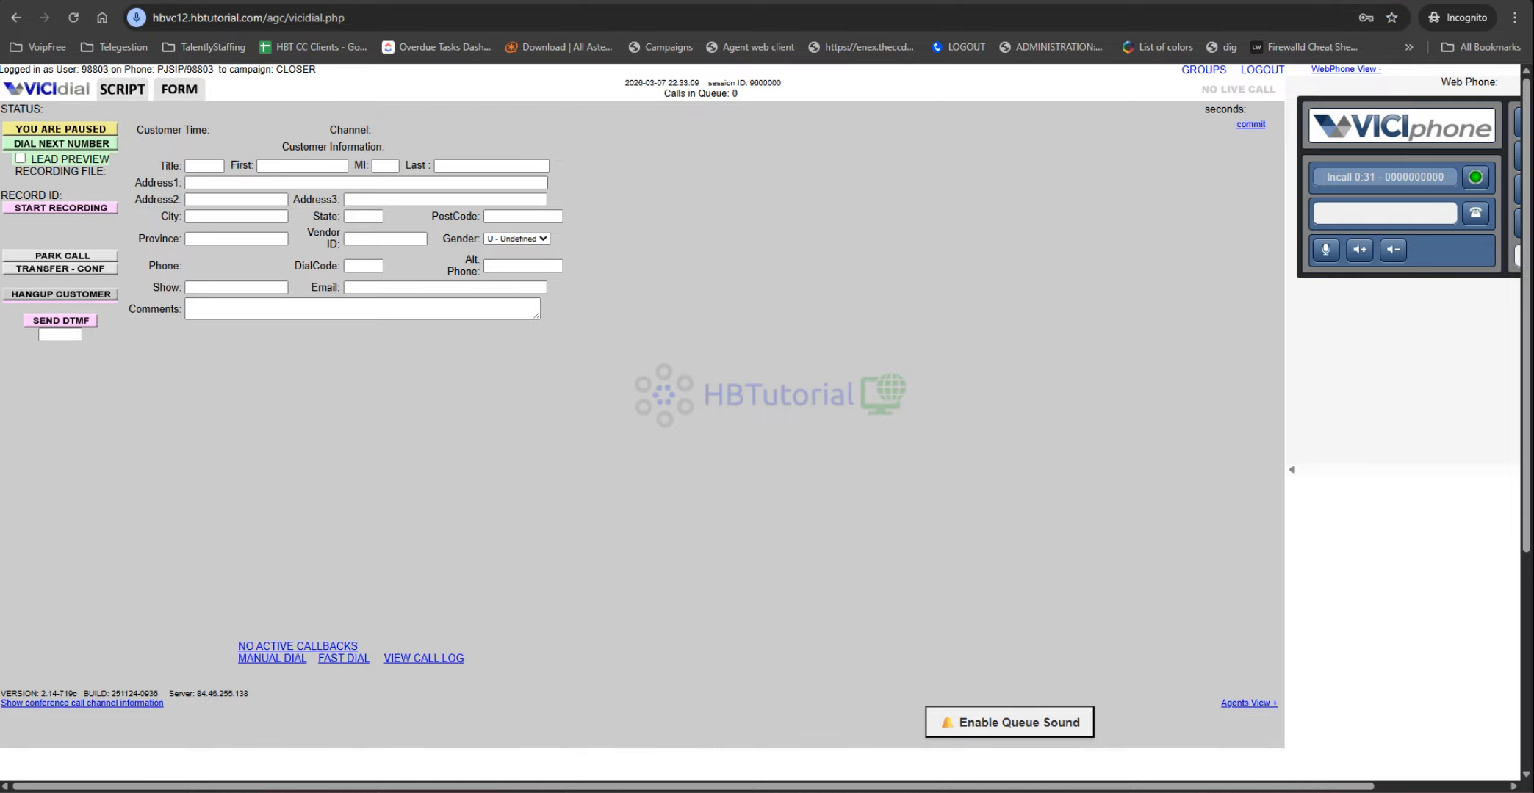
left_click(96, 131)
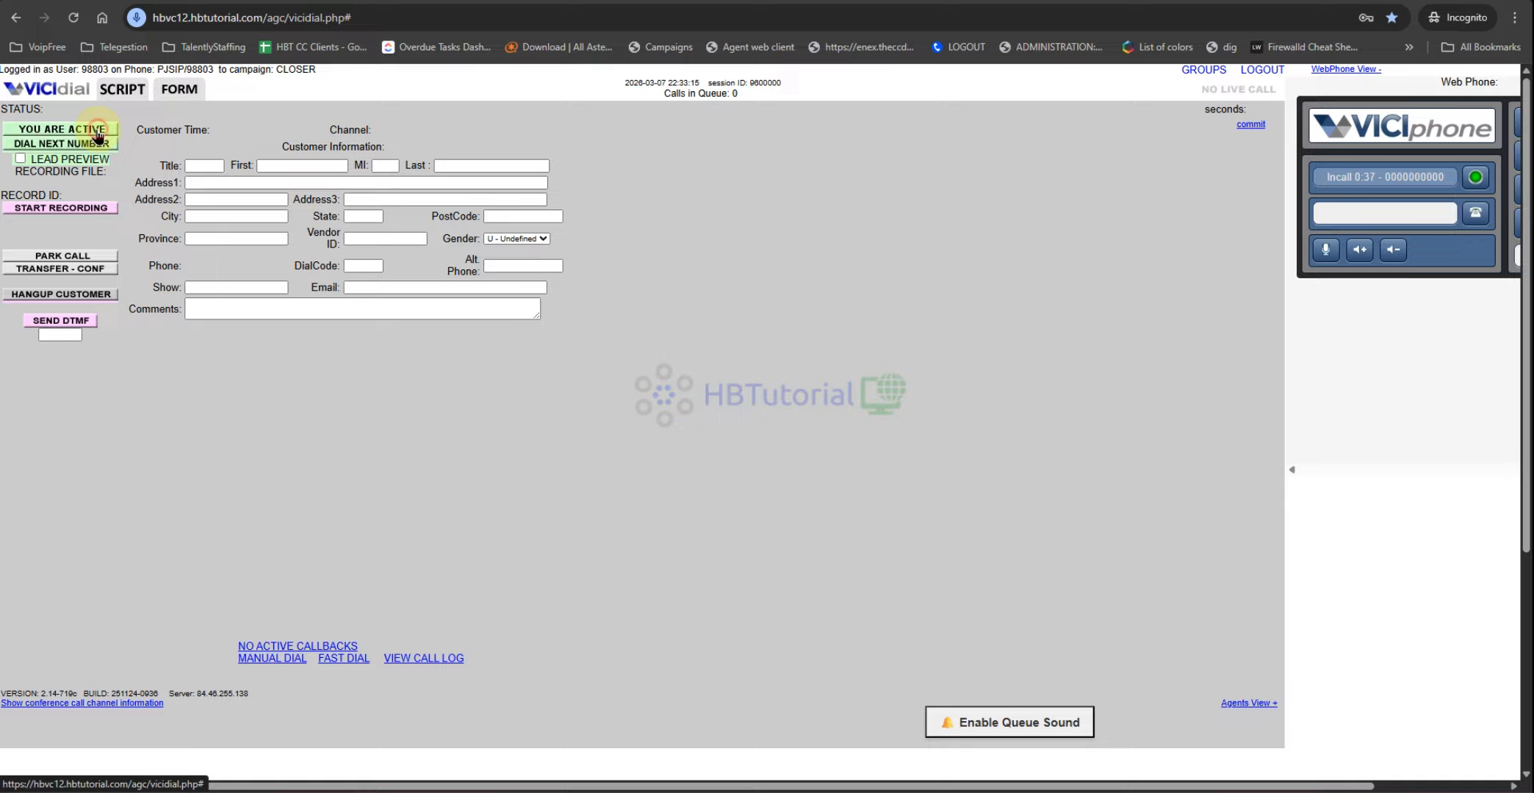
key("ctrl+Tab")
left_click(97, 132)
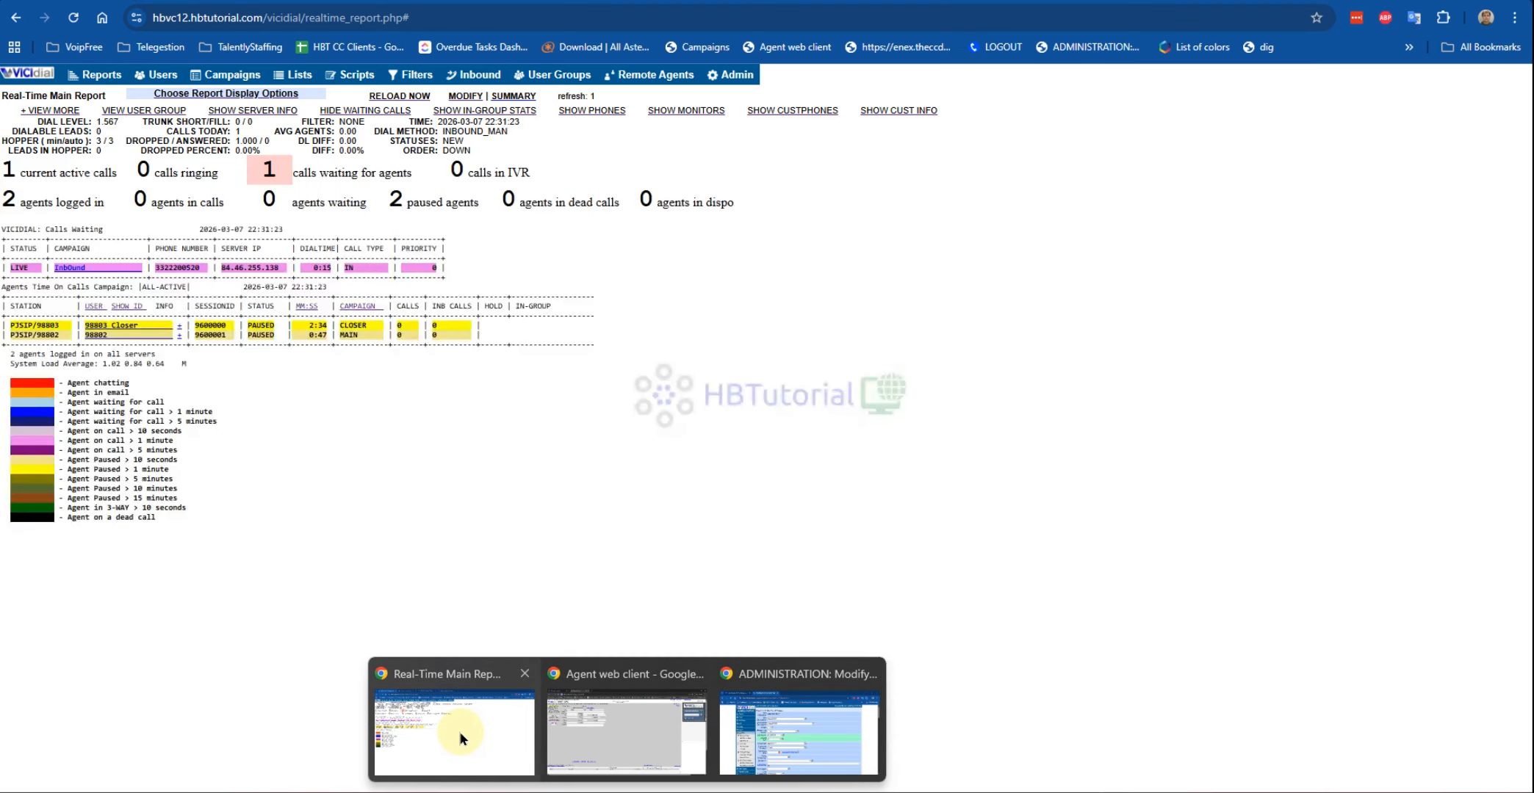
Step: Pause the closer agent after the must-be-paused alert blocks the GROUPS selection
left_click(459, 731)
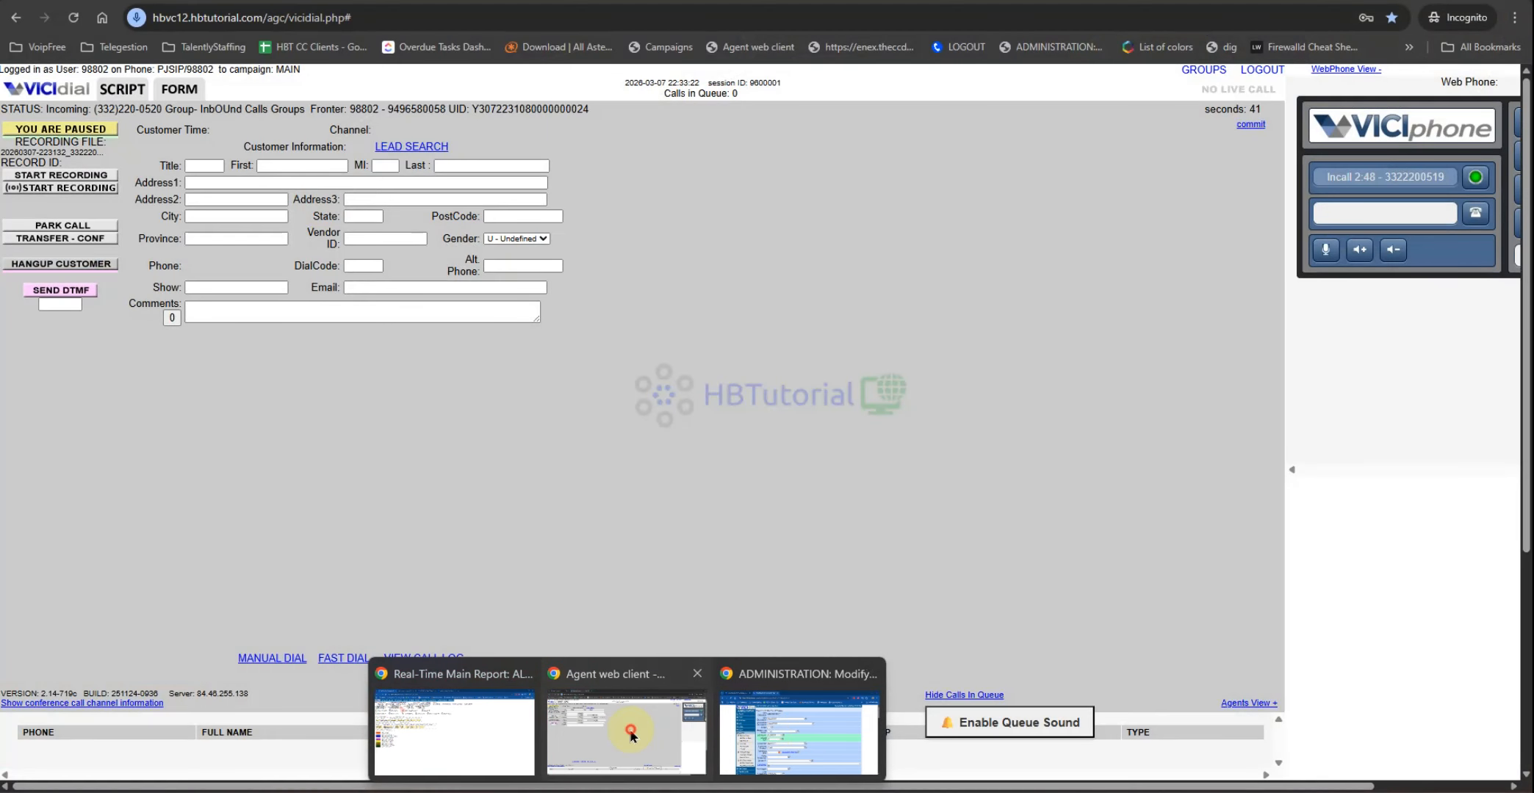
left_click(630, 731)
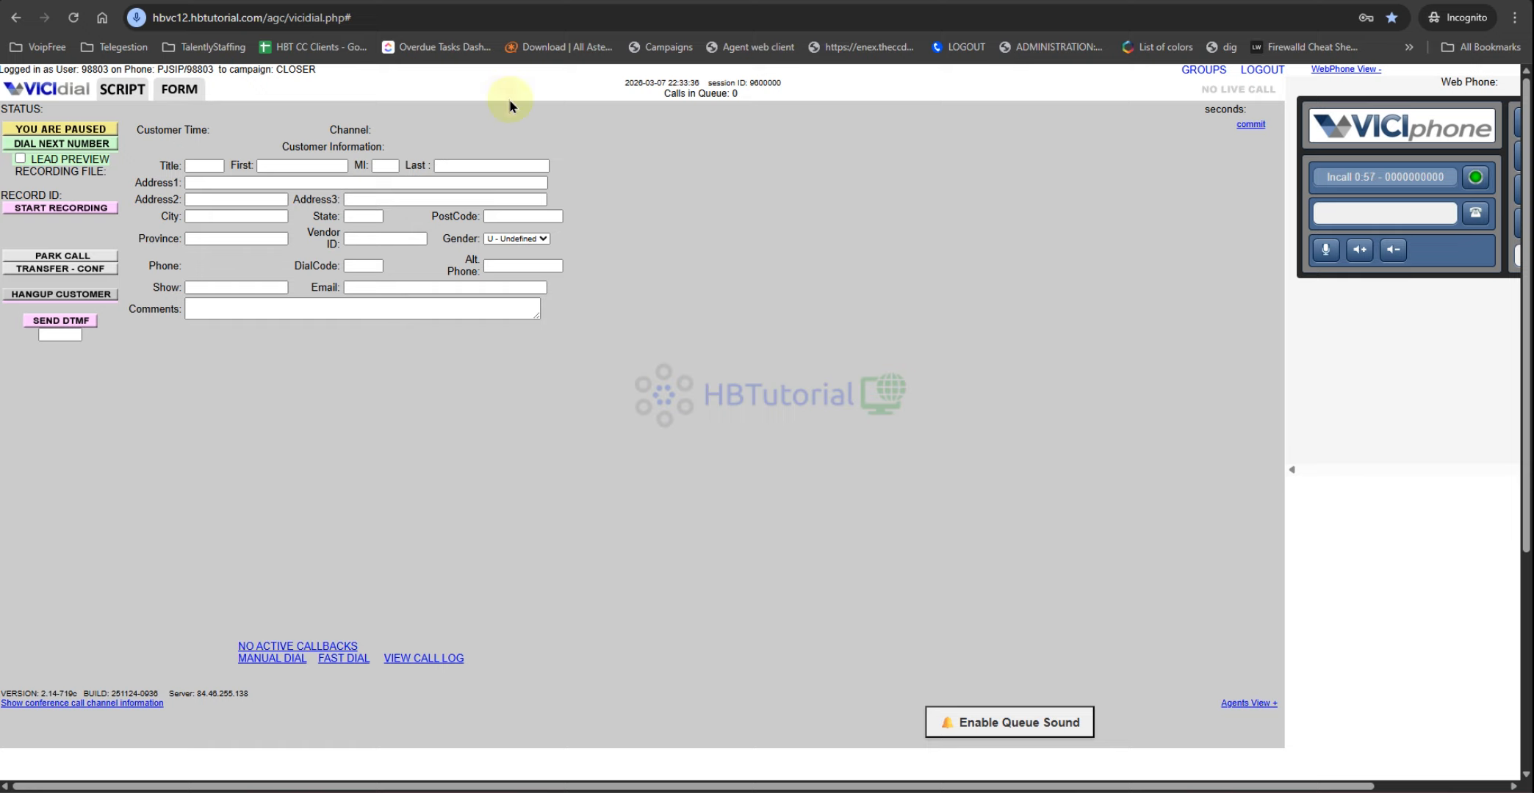
left_click(72, 130)
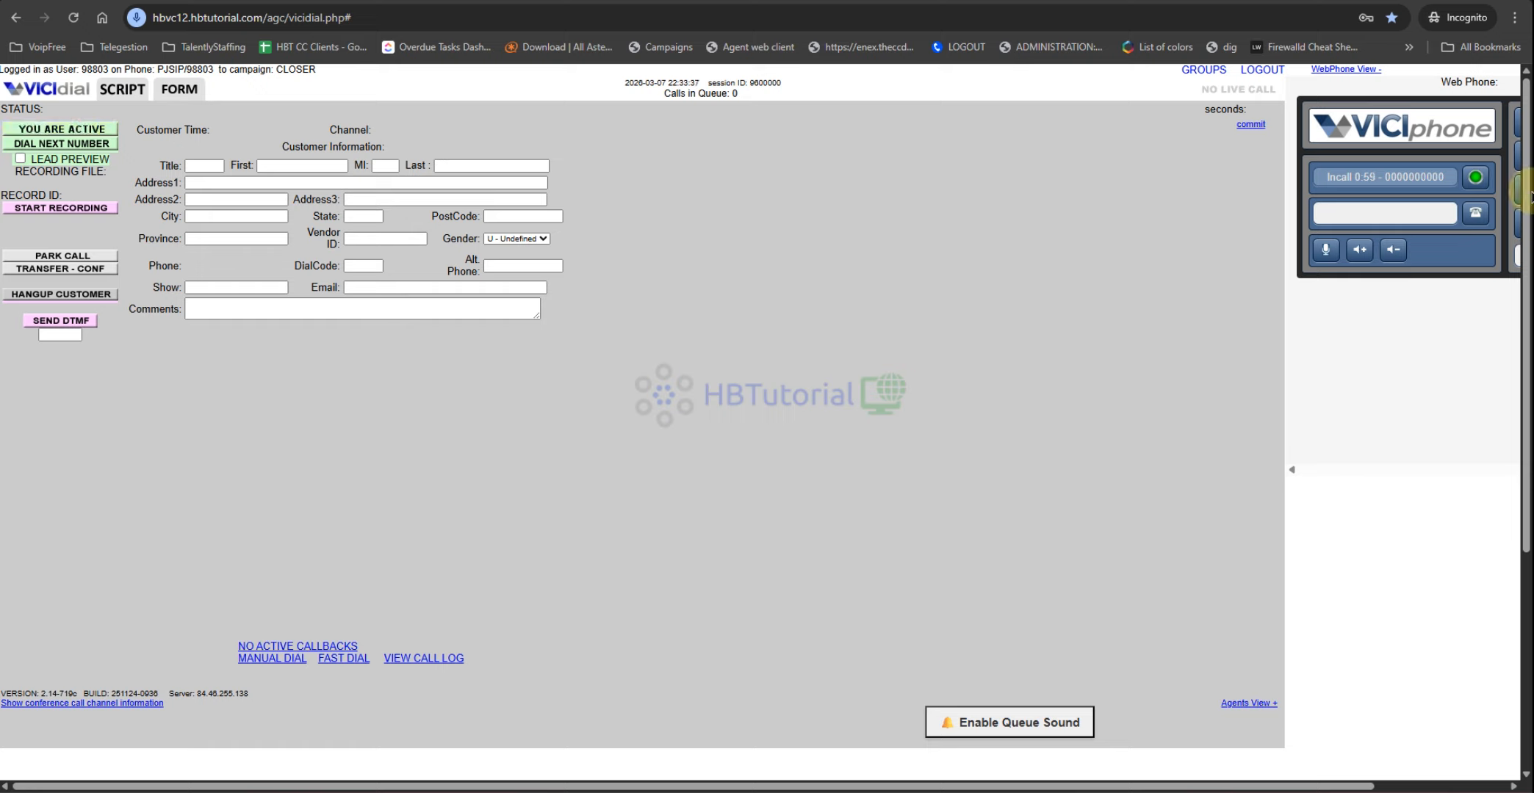
left_click(1203, 74)
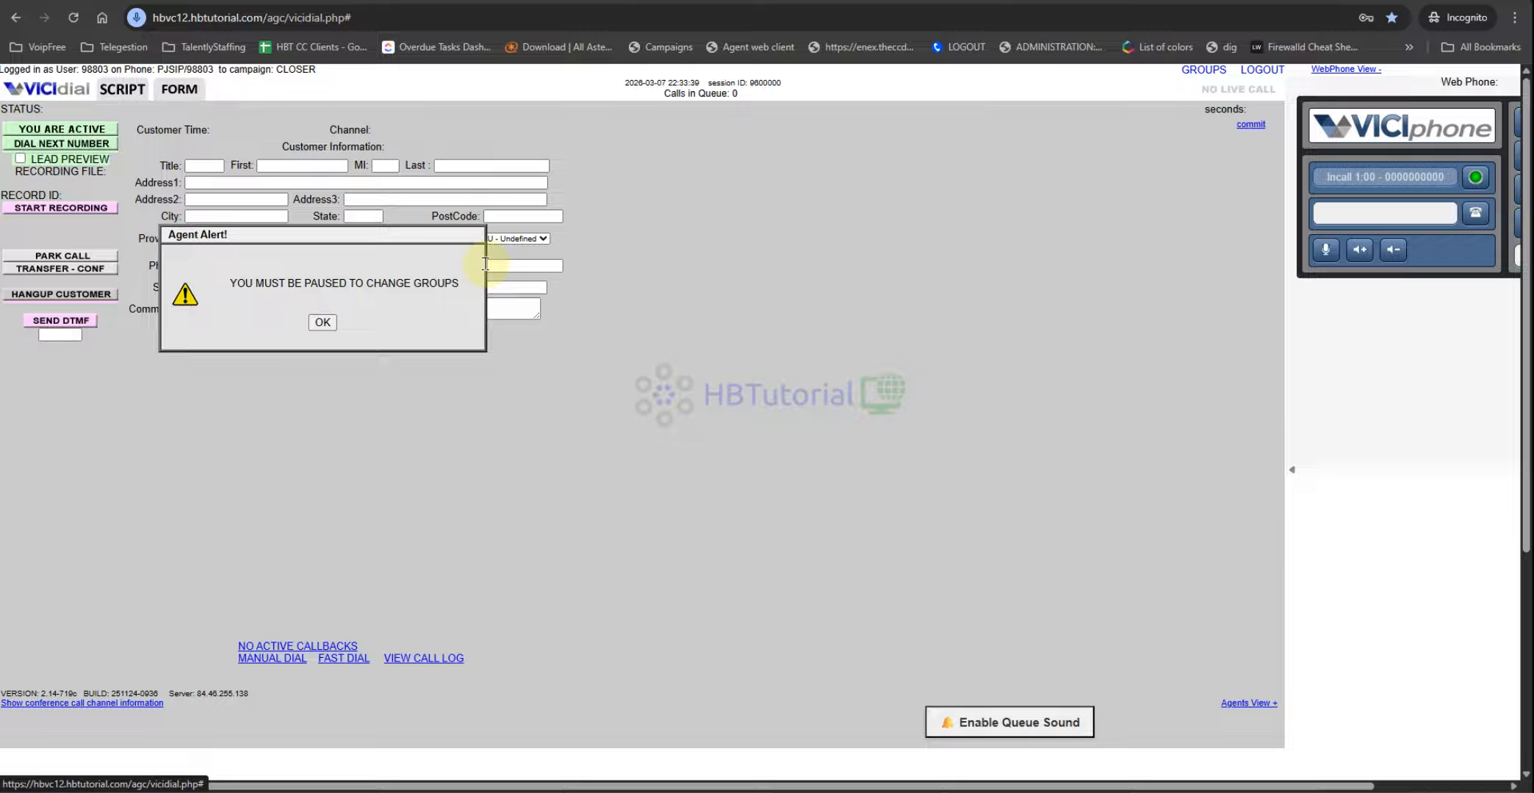
left_click(319, 319)
left_click(84, 131)
left_click(167, 202)
left_click(86, 132)
Step: Submit the Closer Inbound group selection and bring up the Real-Time Main Report
left_click(1203, 70)
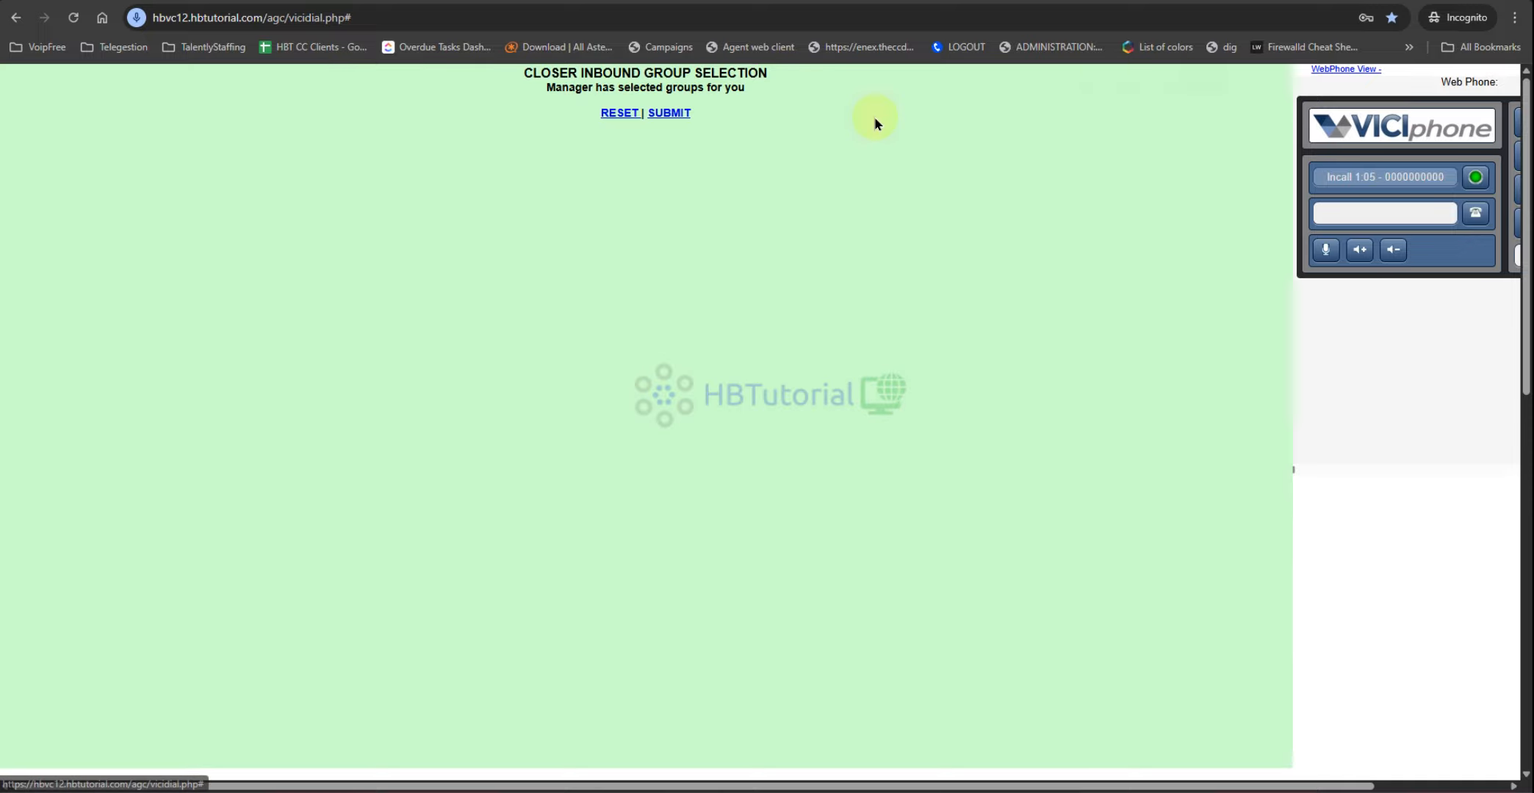
left_click(673, 114)
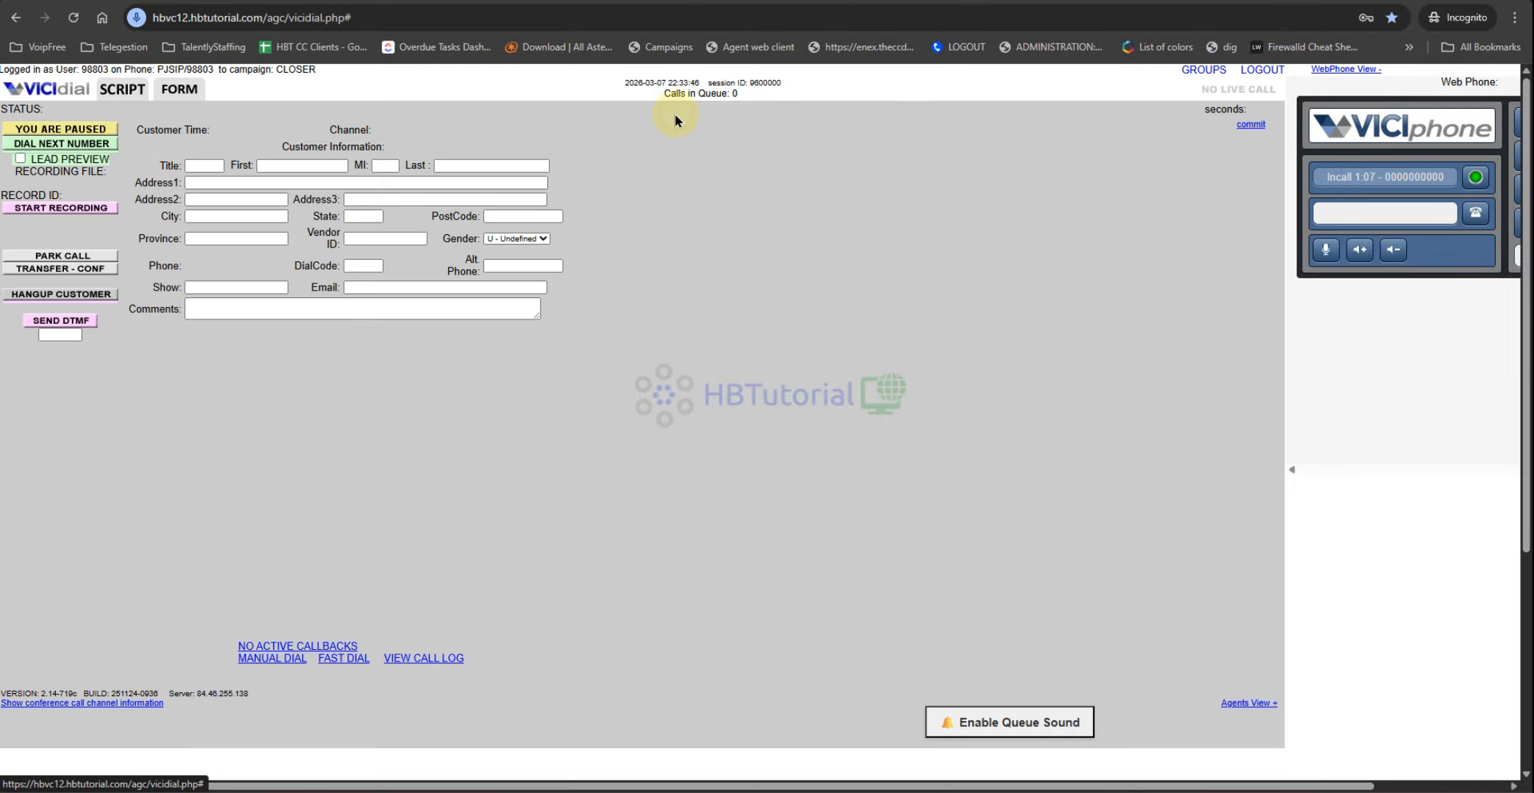
mouse_move(628, 784)
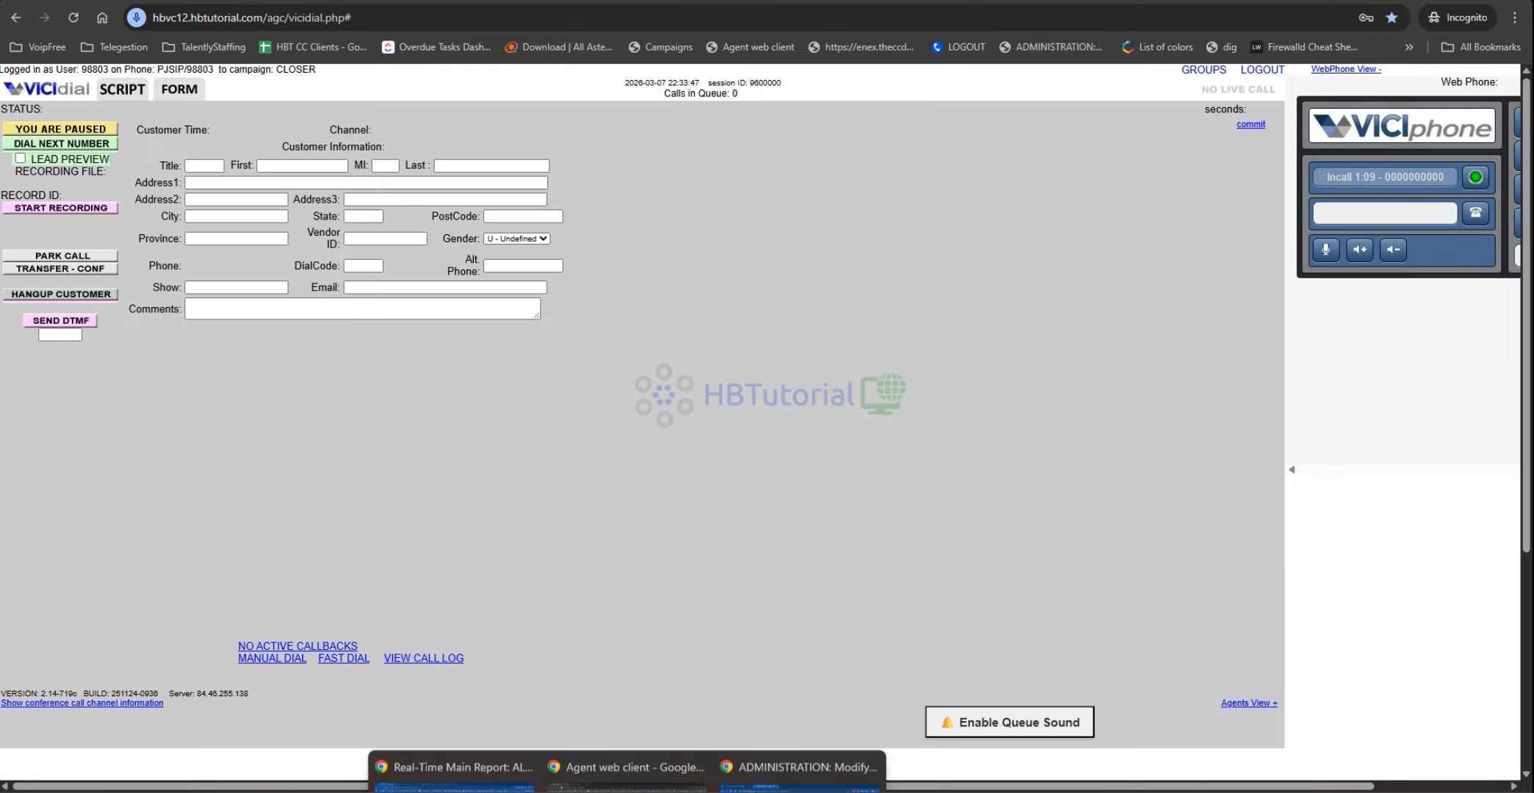
left_click(448, 728)
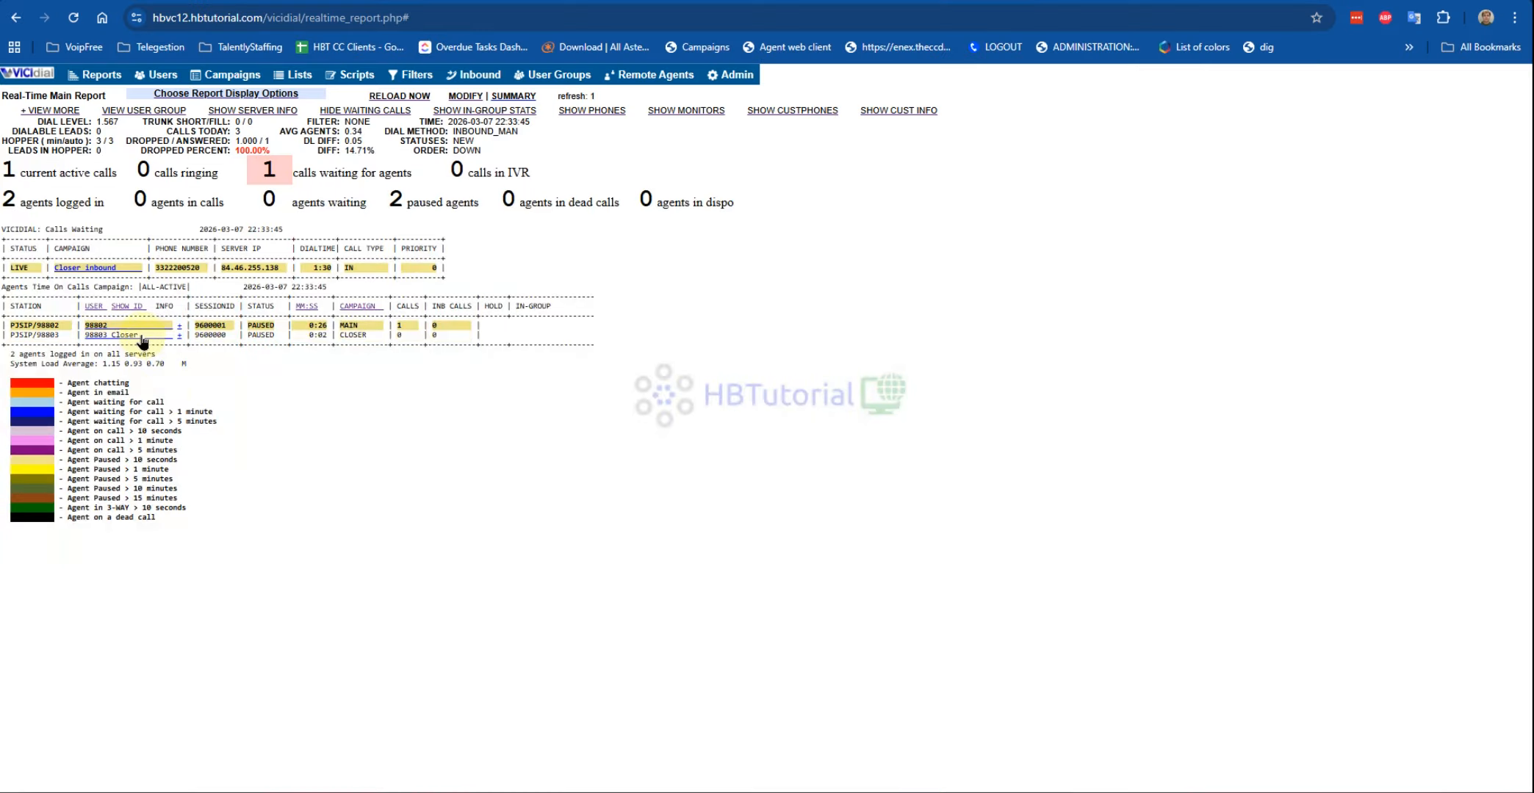
Step: From the report, ADD Closer_inbound to agent 98803 with As User Default Yes, and confirm
left_click(177, 335)
left_click(203, 371)
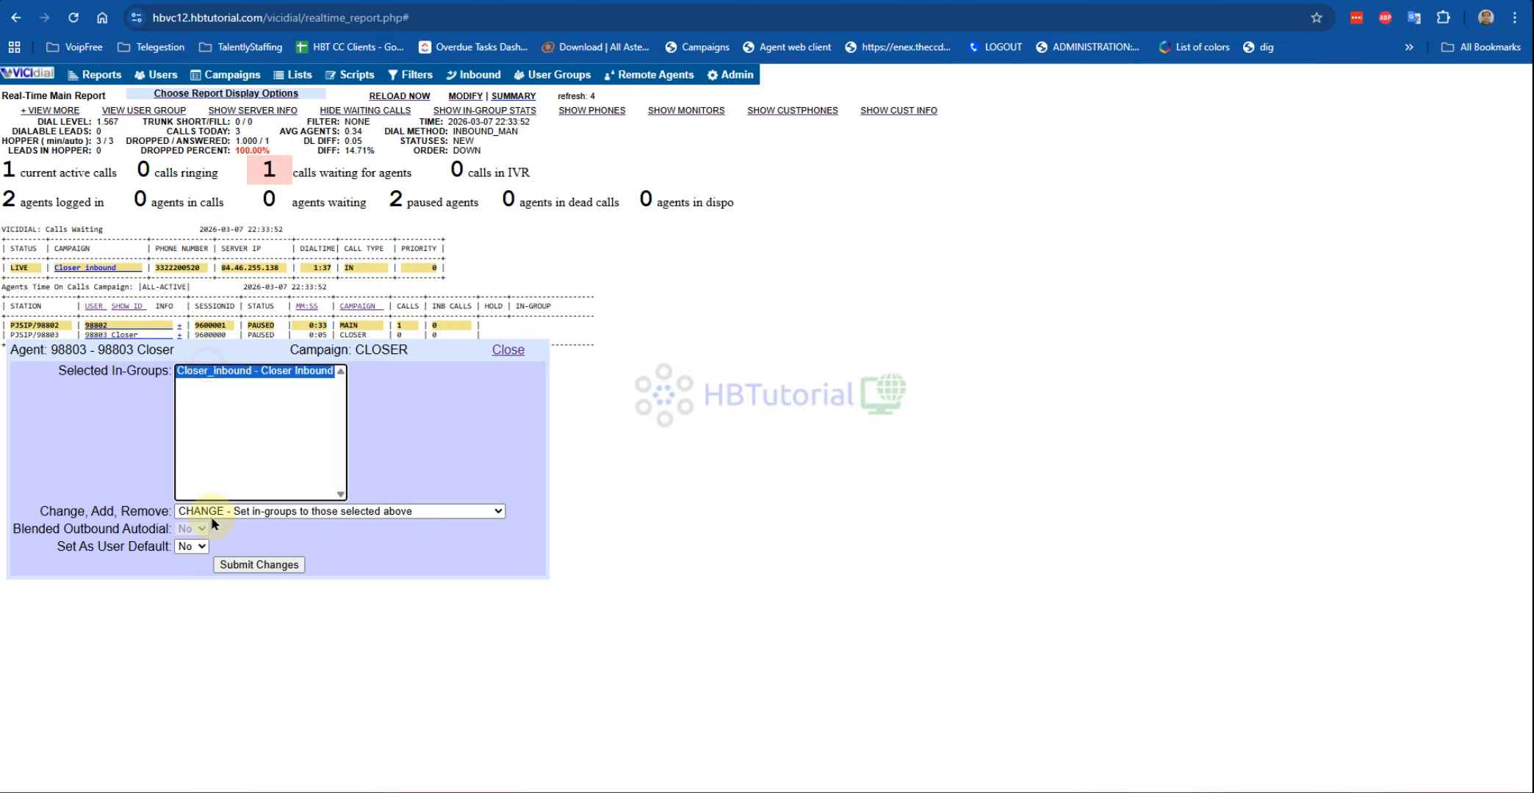
left_click(226, 511)
left_click(241, 557)
left_click(191, 546)
left_click(190, 575)
left_click(241, 566)
left_click(903, 151)
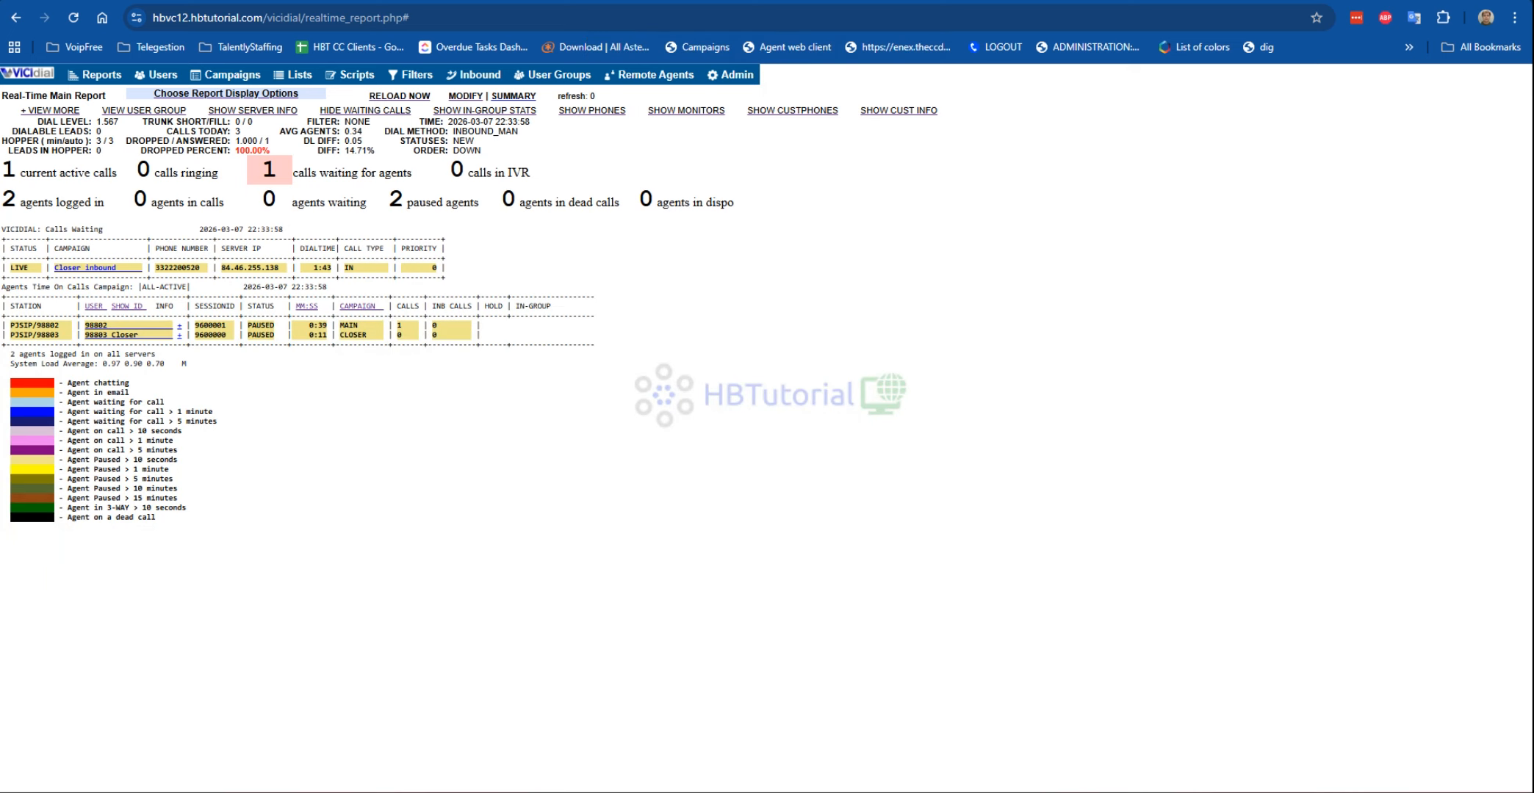
left_click(614, 738)
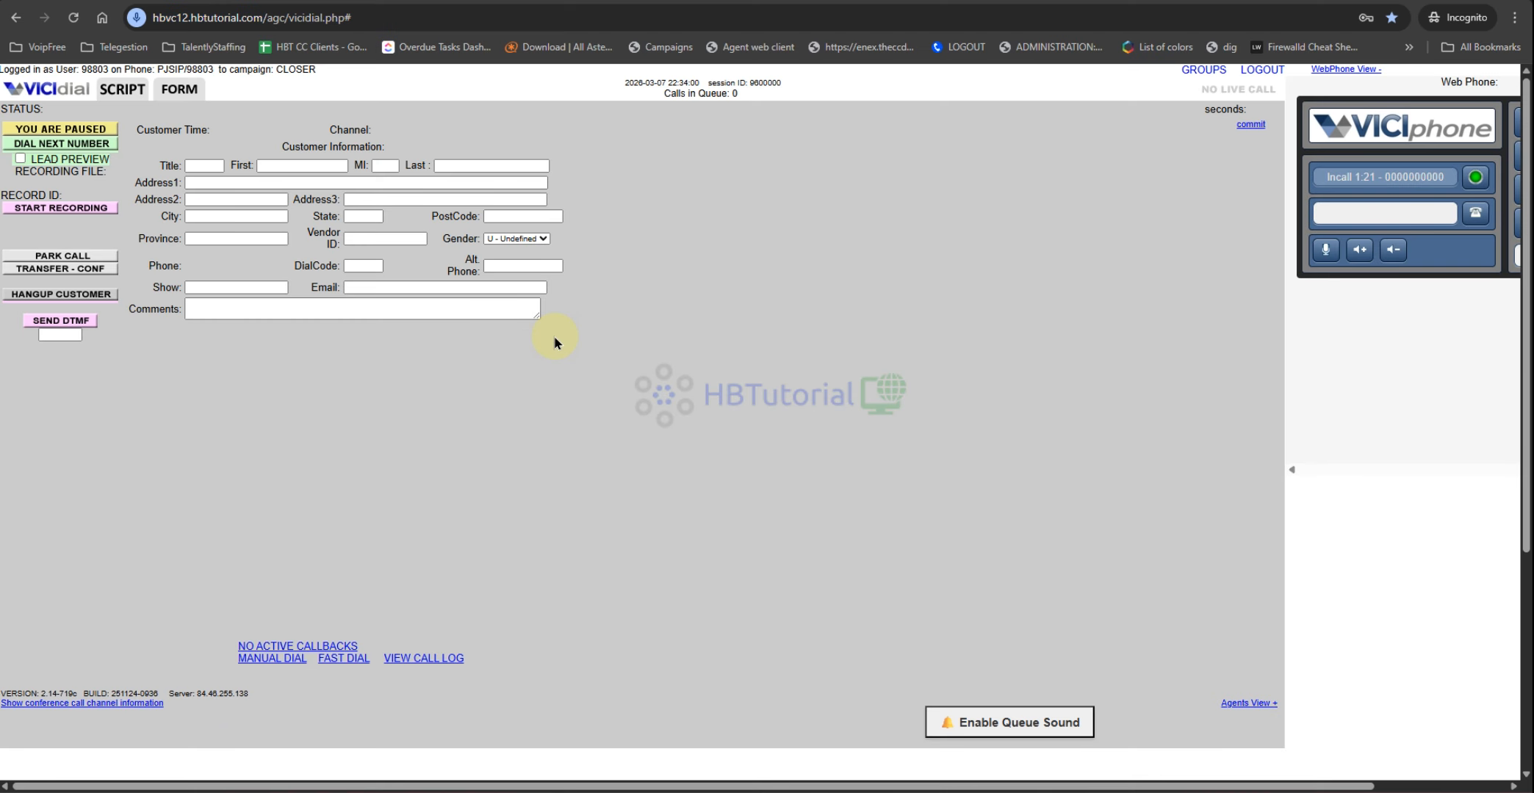
Step: Go active to receive the Closer Inbound call and review its InbOund show value and caller number
left_click(55, 130)
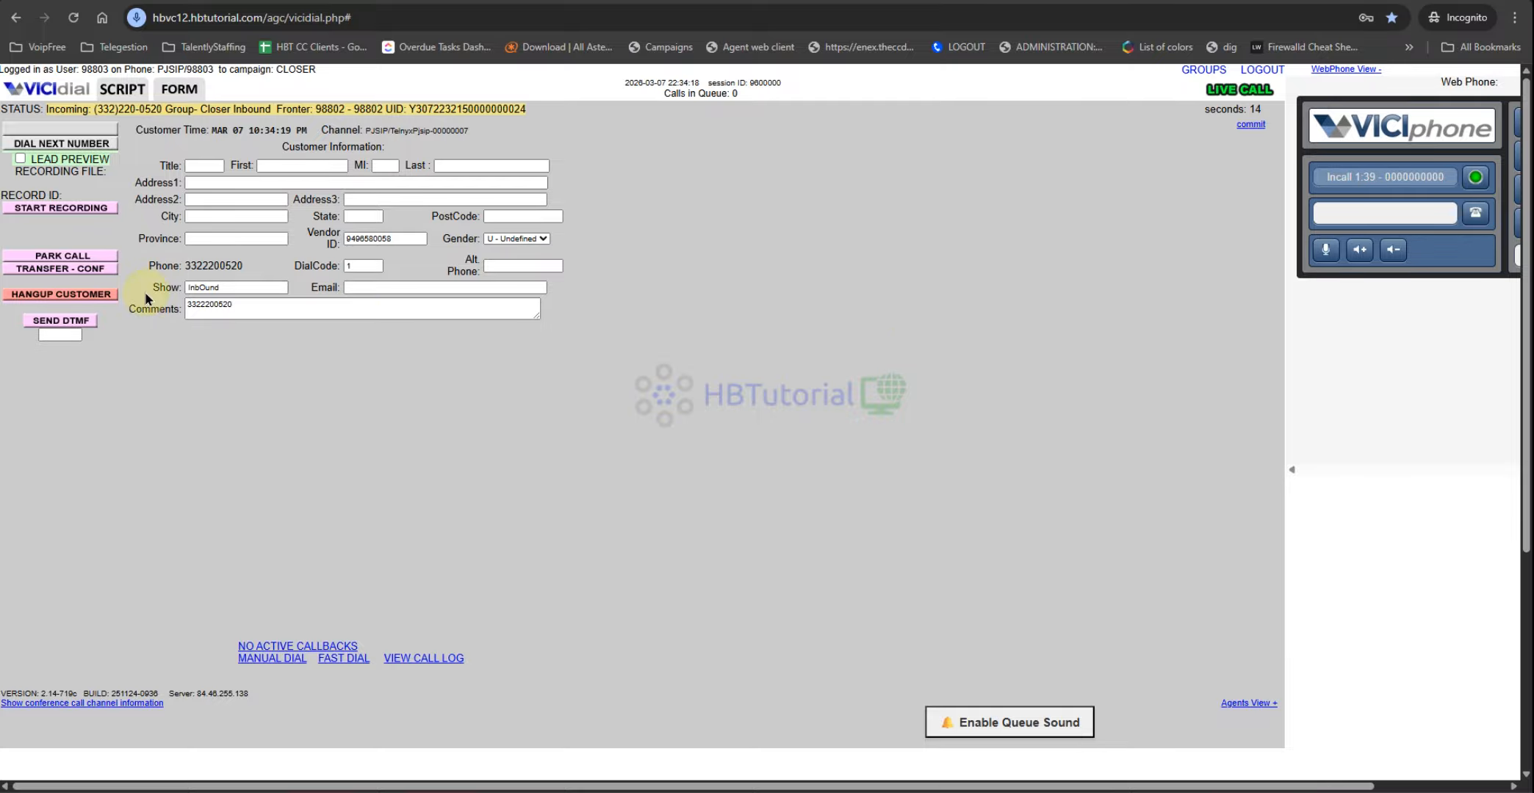
double_click(221, 287)
left_click(369, 361)
left_click_drag(266, 266, 183, 266)
left_click(386, 236)
left_click(419, 440)
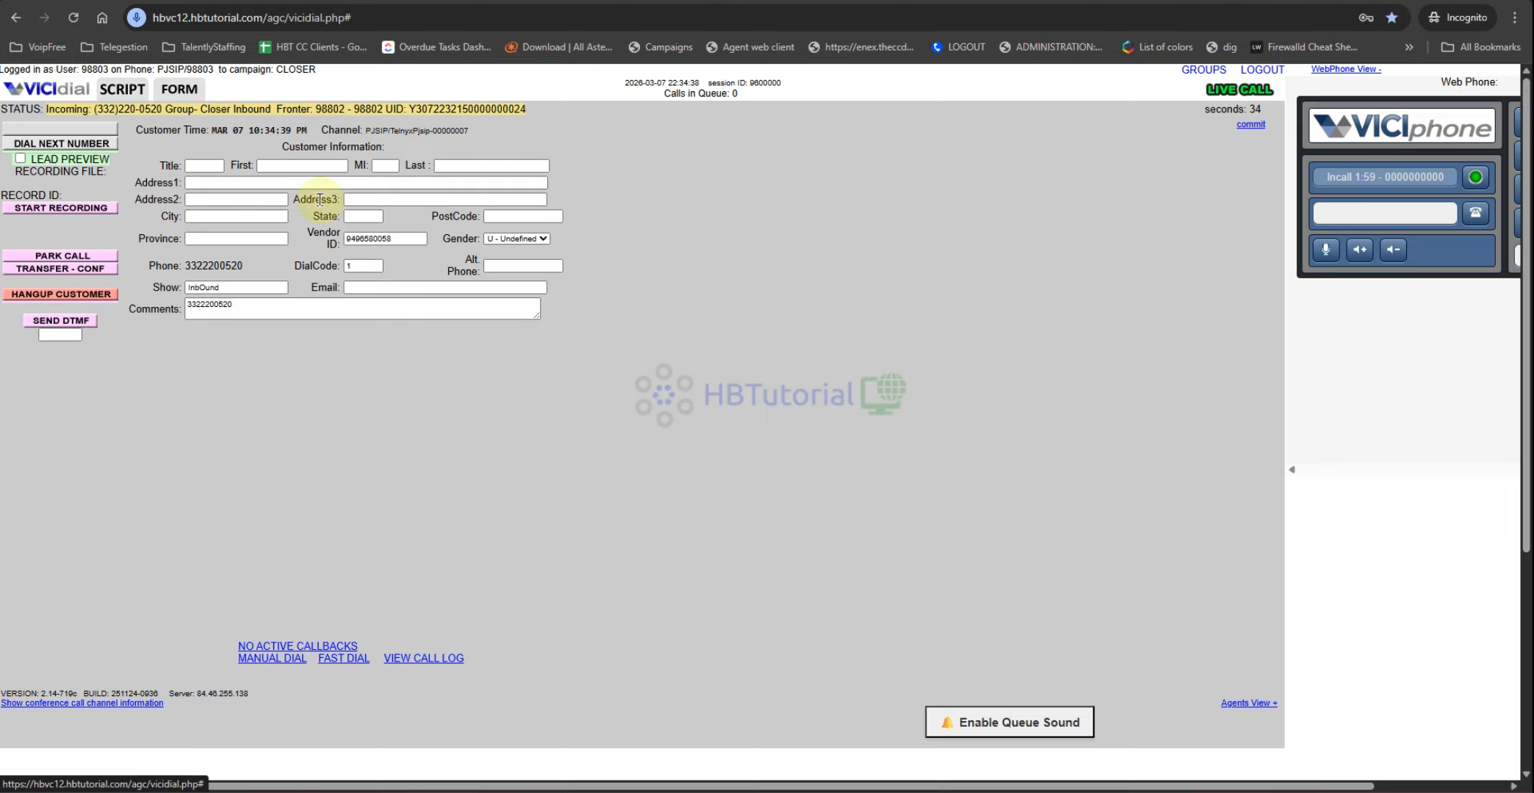
Step: Record the call, hang up, and disposition it NI - Not Interested with dialing paused
left_click(61, 206)
left_click(46, 291)
left_click(595, 190)
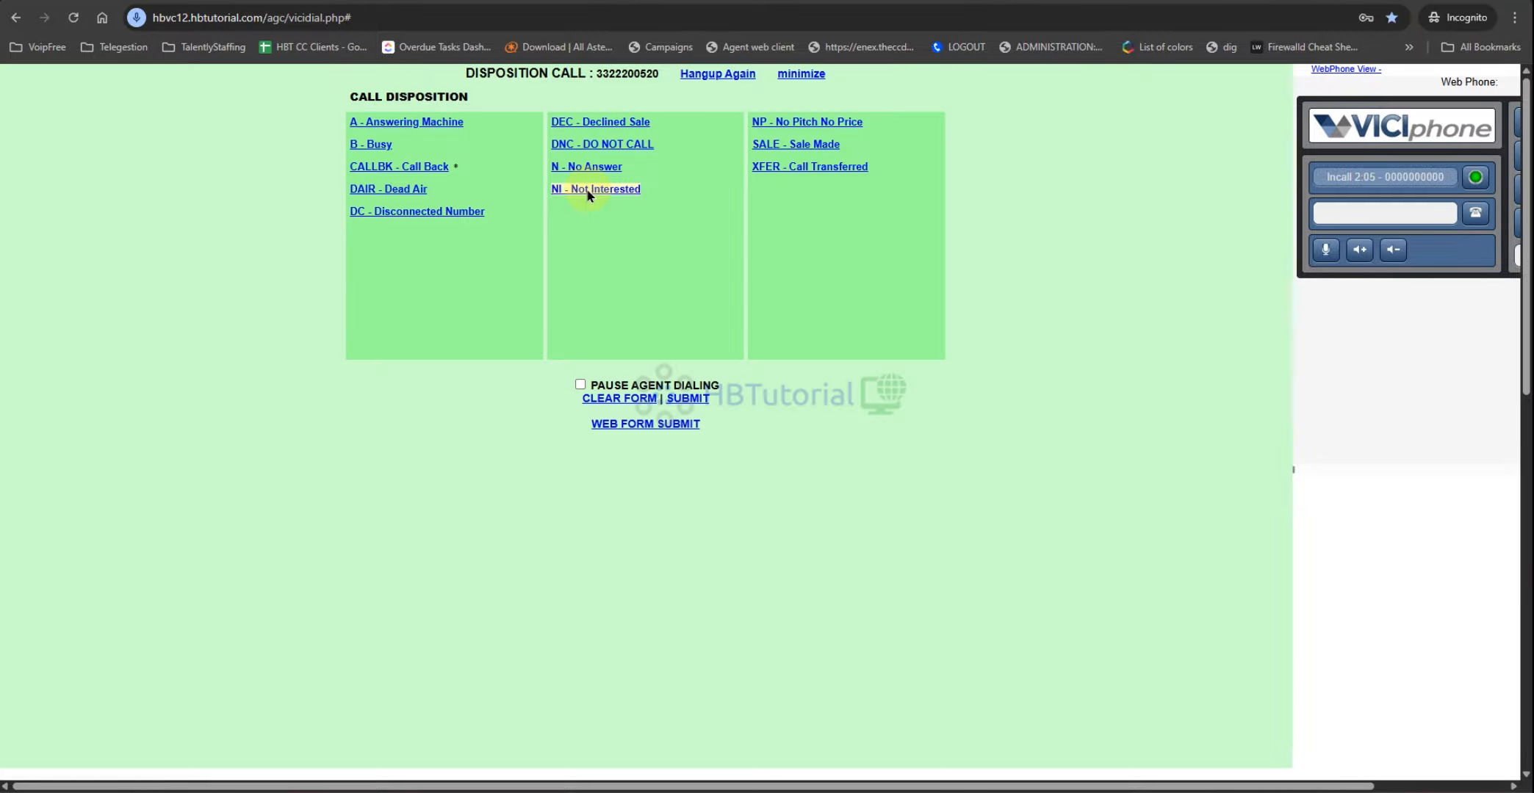
left_click(587, 193)
left_click(580, 385)
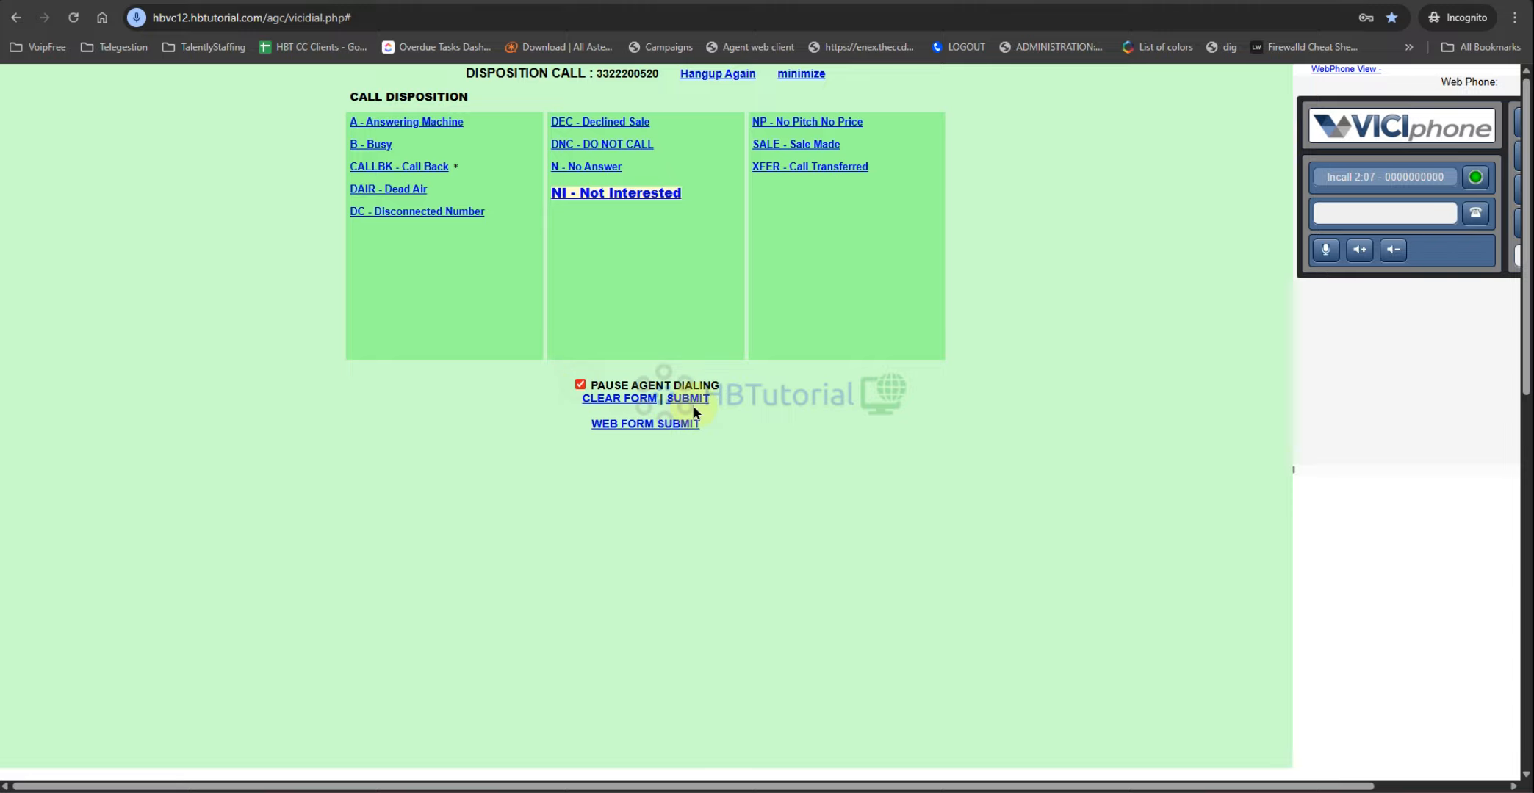
left_click(689, 399)
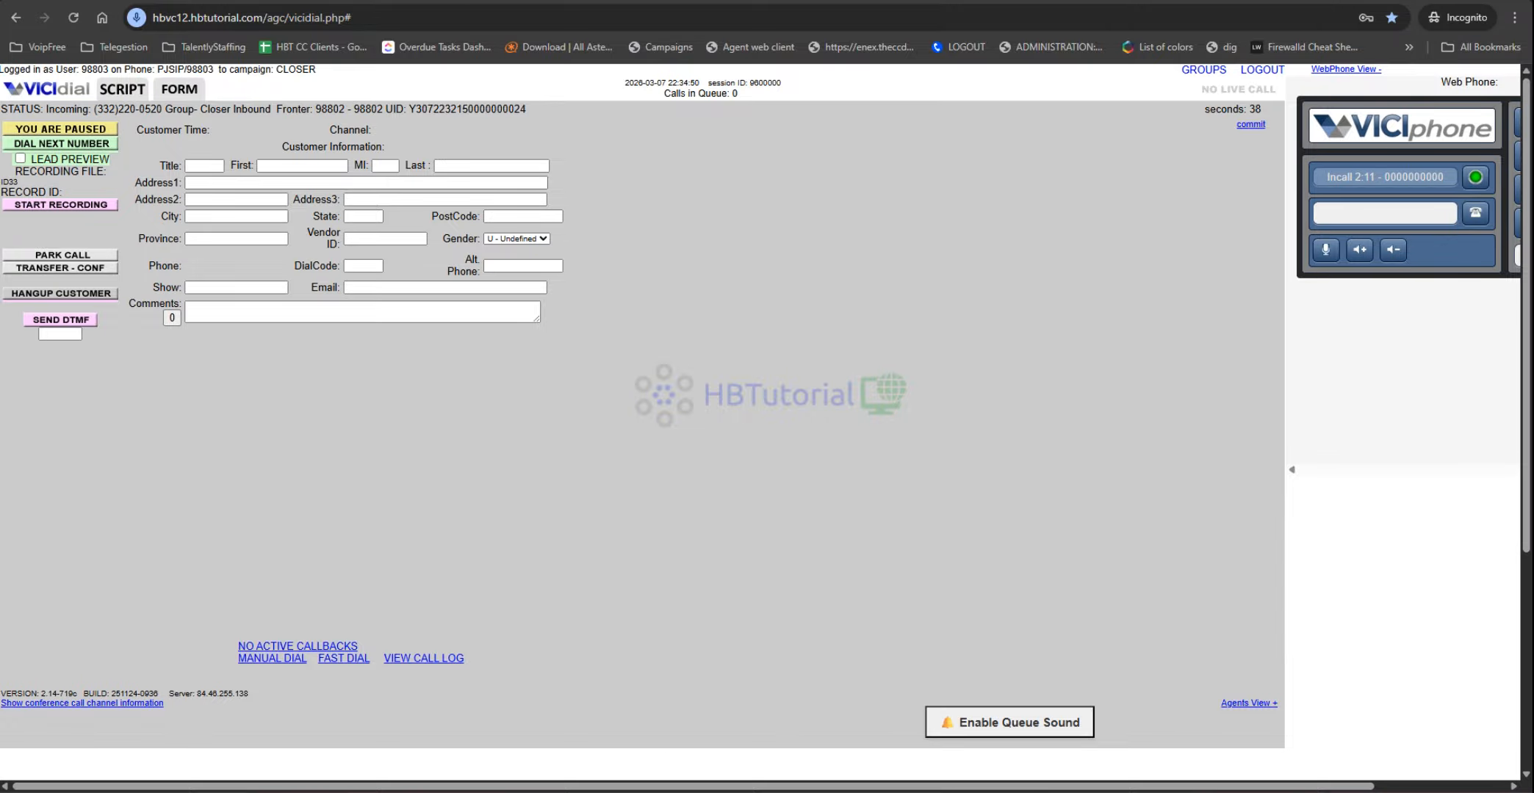
mouse_move(626, 791)
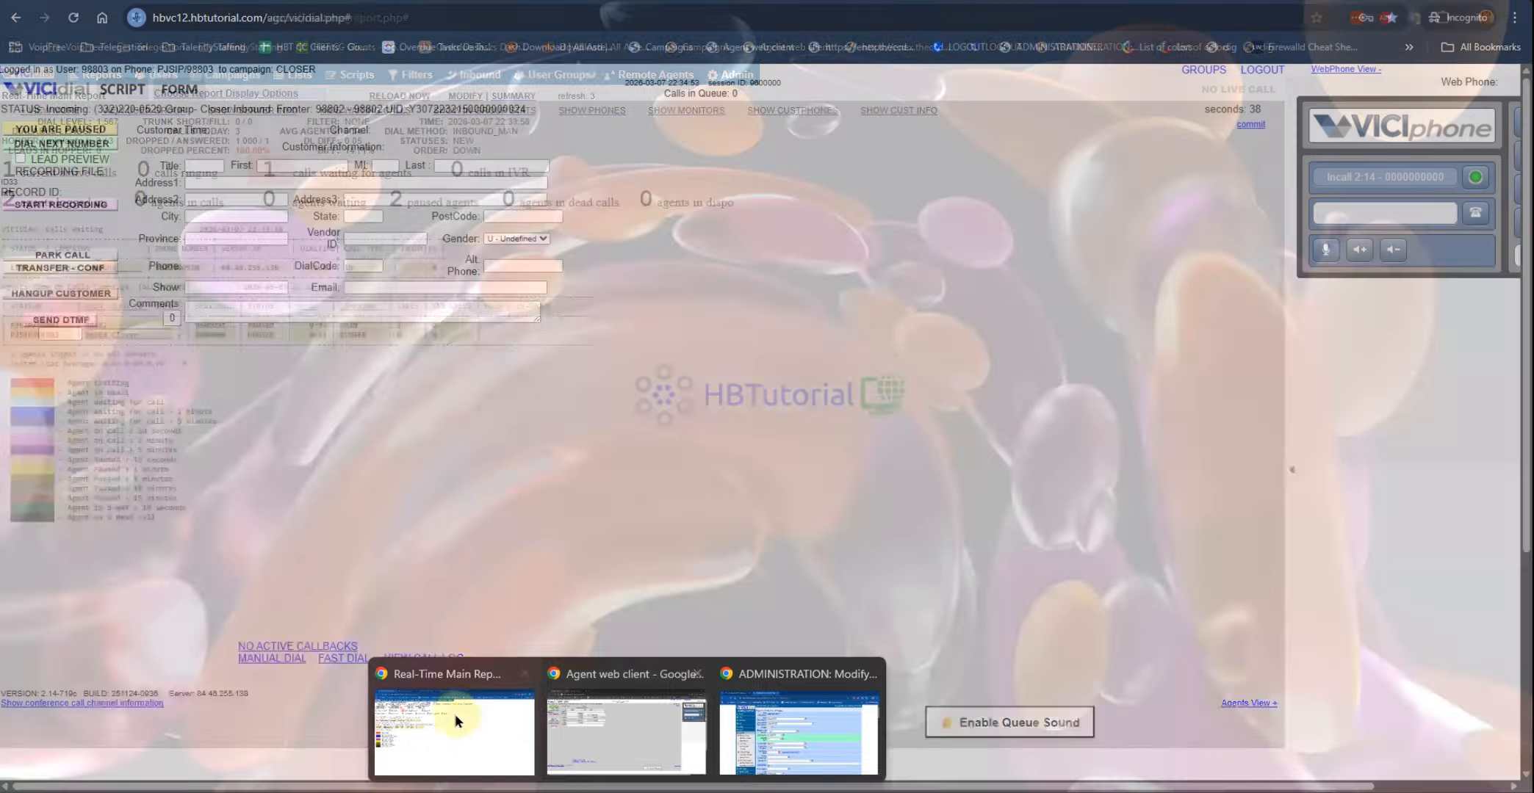
Step: Switch to the administration page and open user 98803's record
left_click(455, 720)
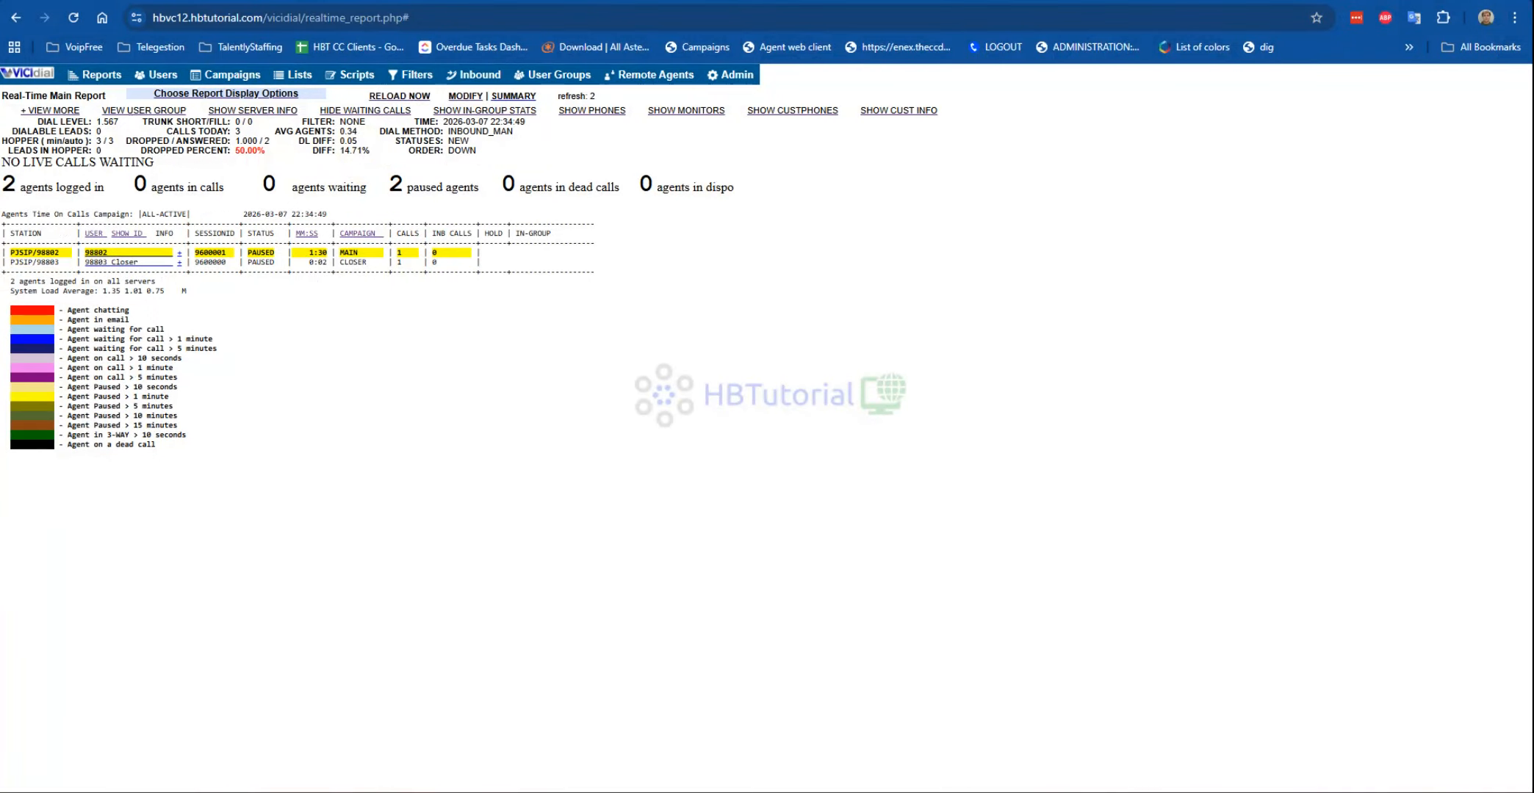
left_click(227, 1)
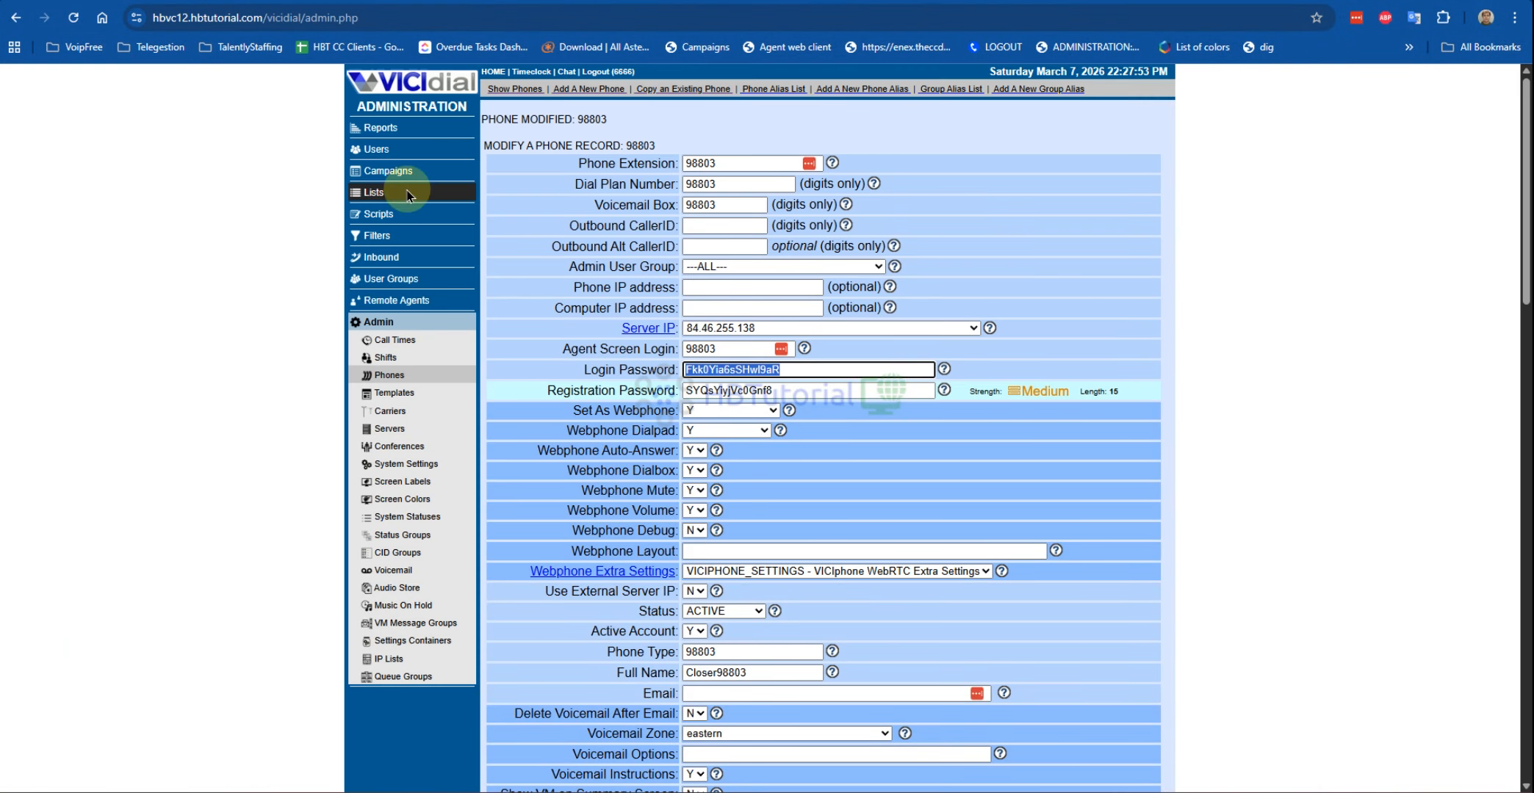
left_click(367, 150)
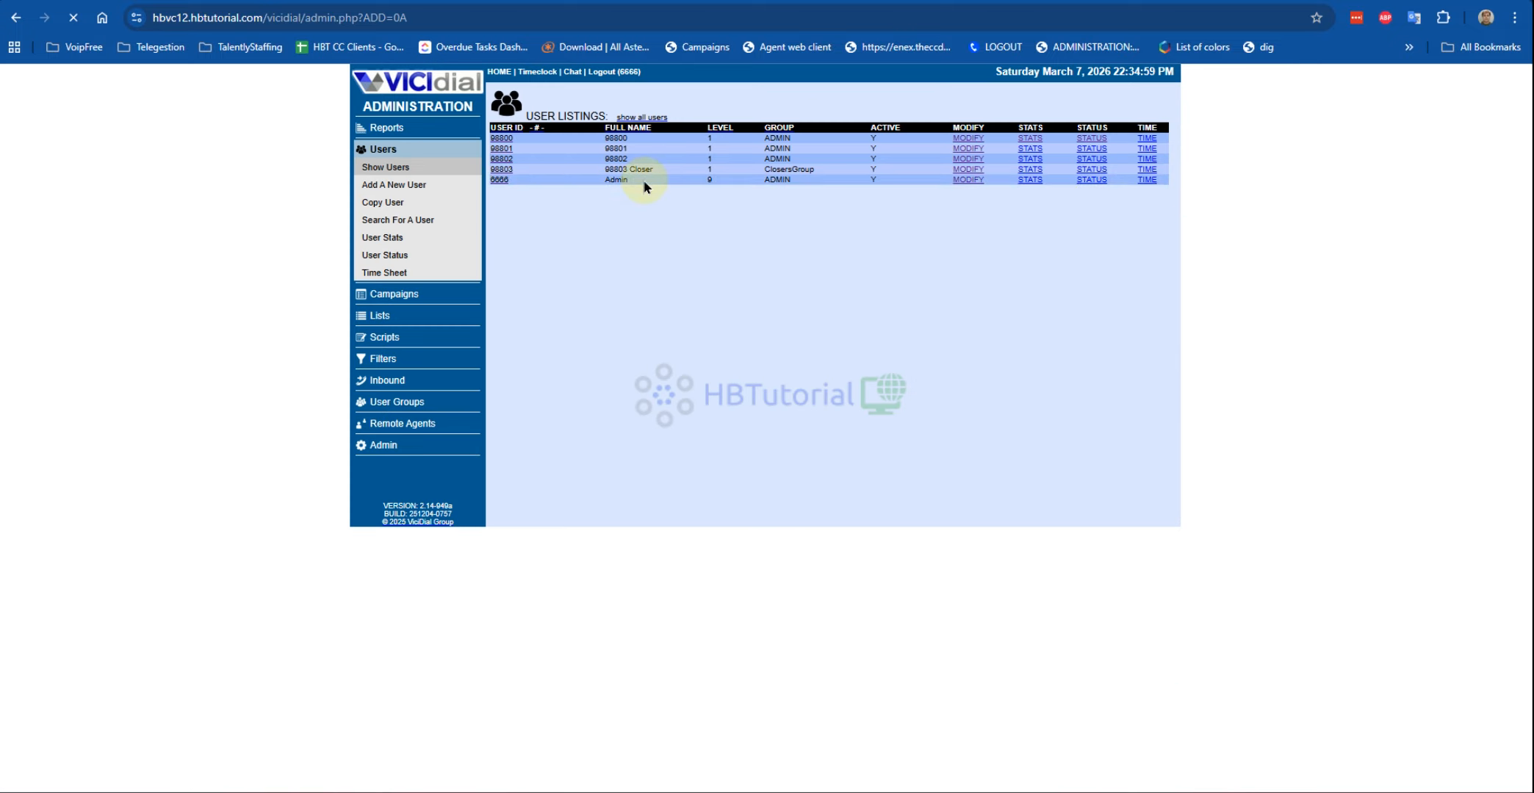
left_click(504, 171)
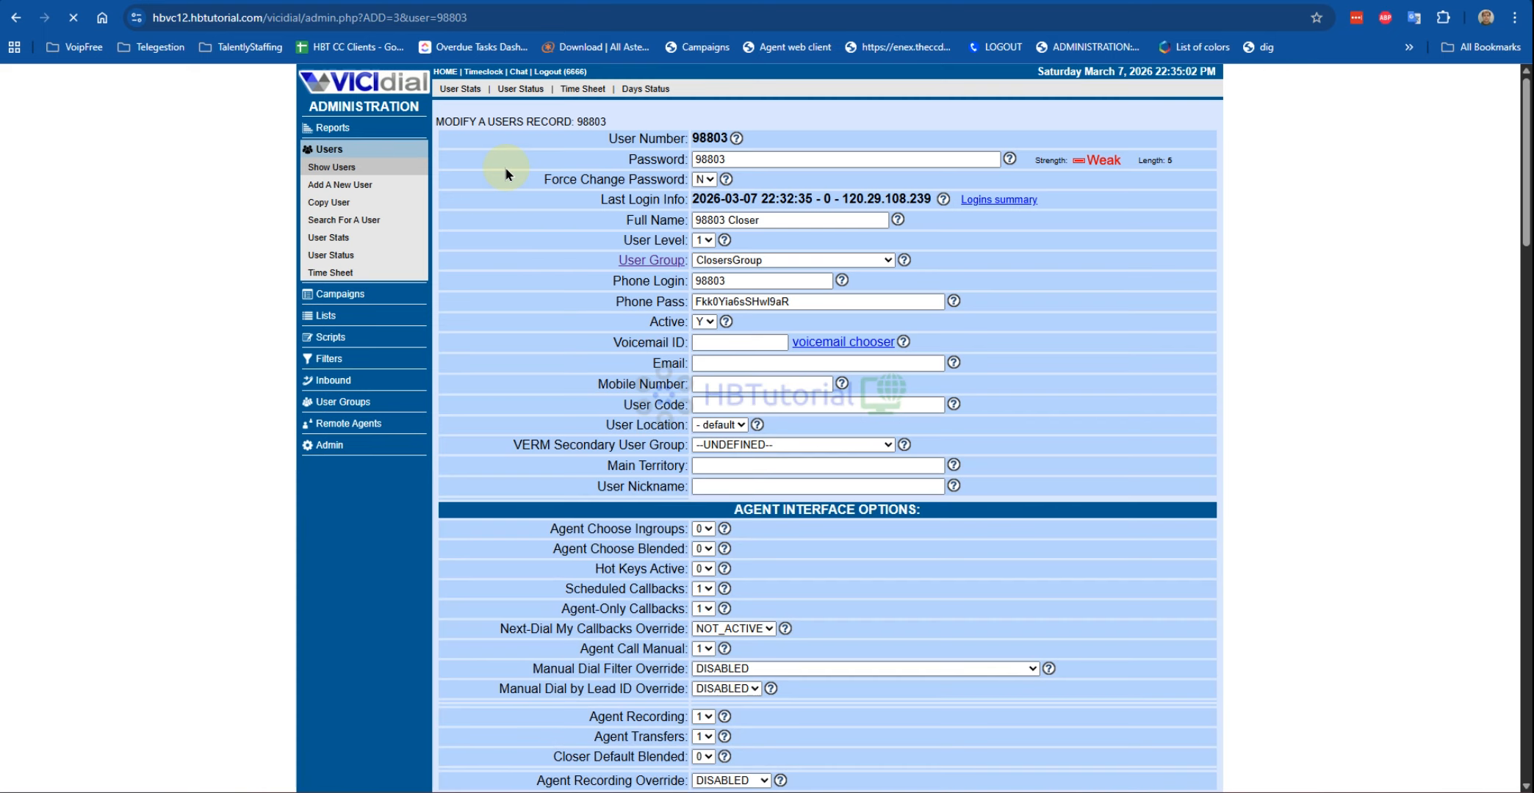
Step: Locate the Closer_inbound entry under Inbound Groups in user 98803's record
scroll(803, 402, "down", 3)
scroll(804, 402, "down", 12)
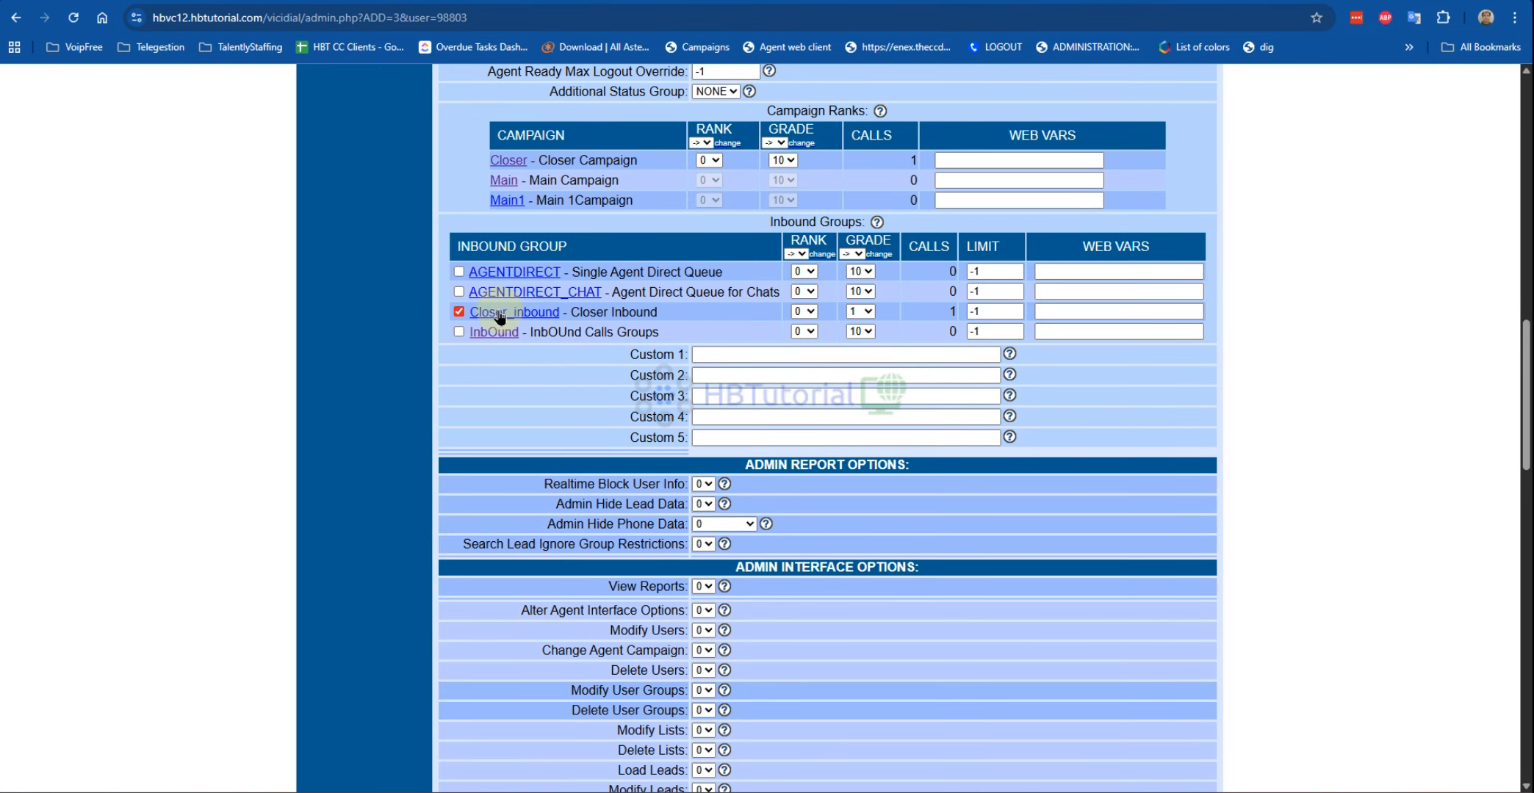
left_click_drag(614, 313, 679, 318)
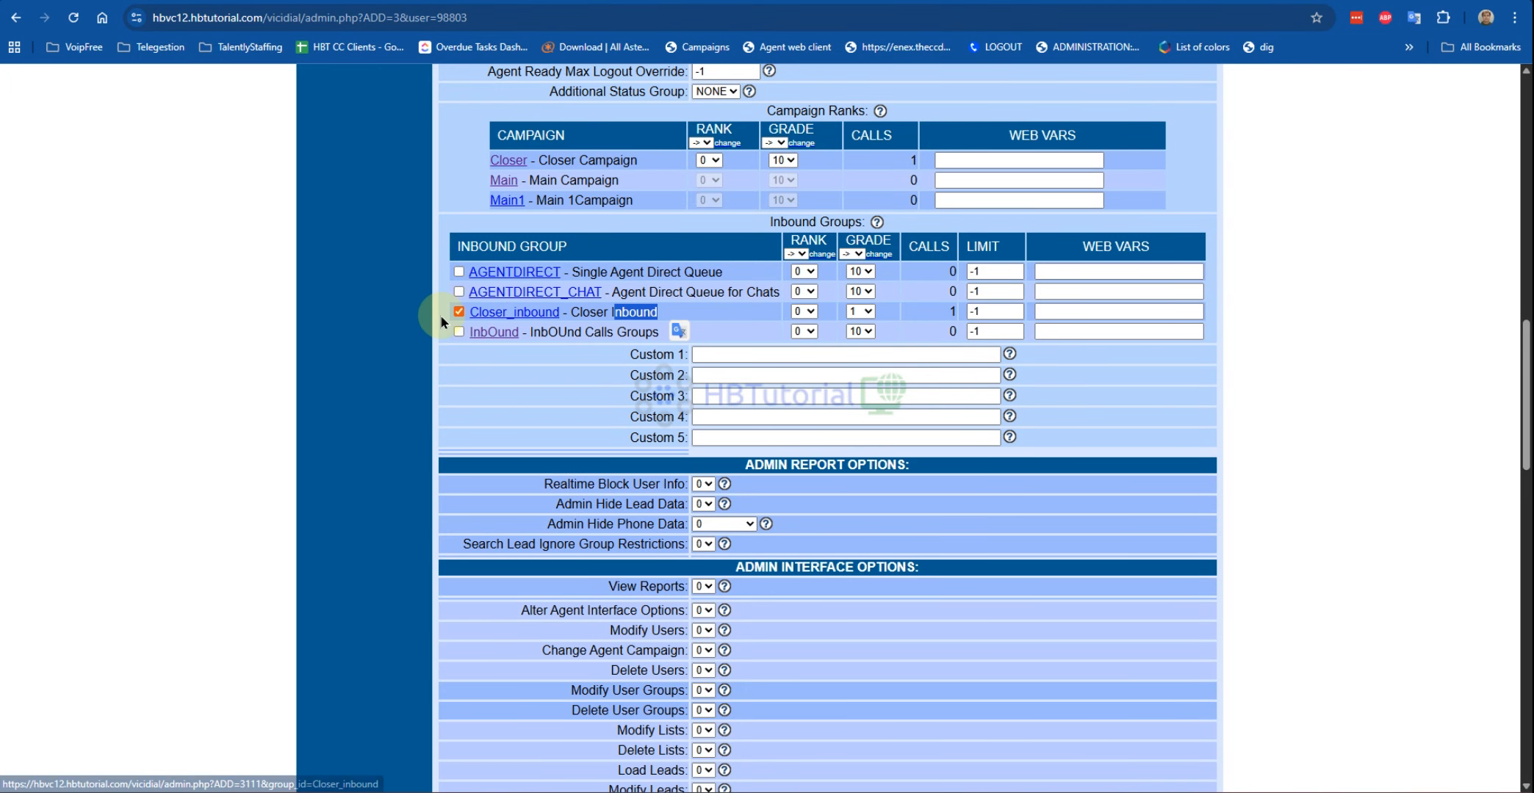
scroll(570, 460, "up", 15)
scroll(742, 257, "down", 3)
scroll(725, 243, "down", 9)
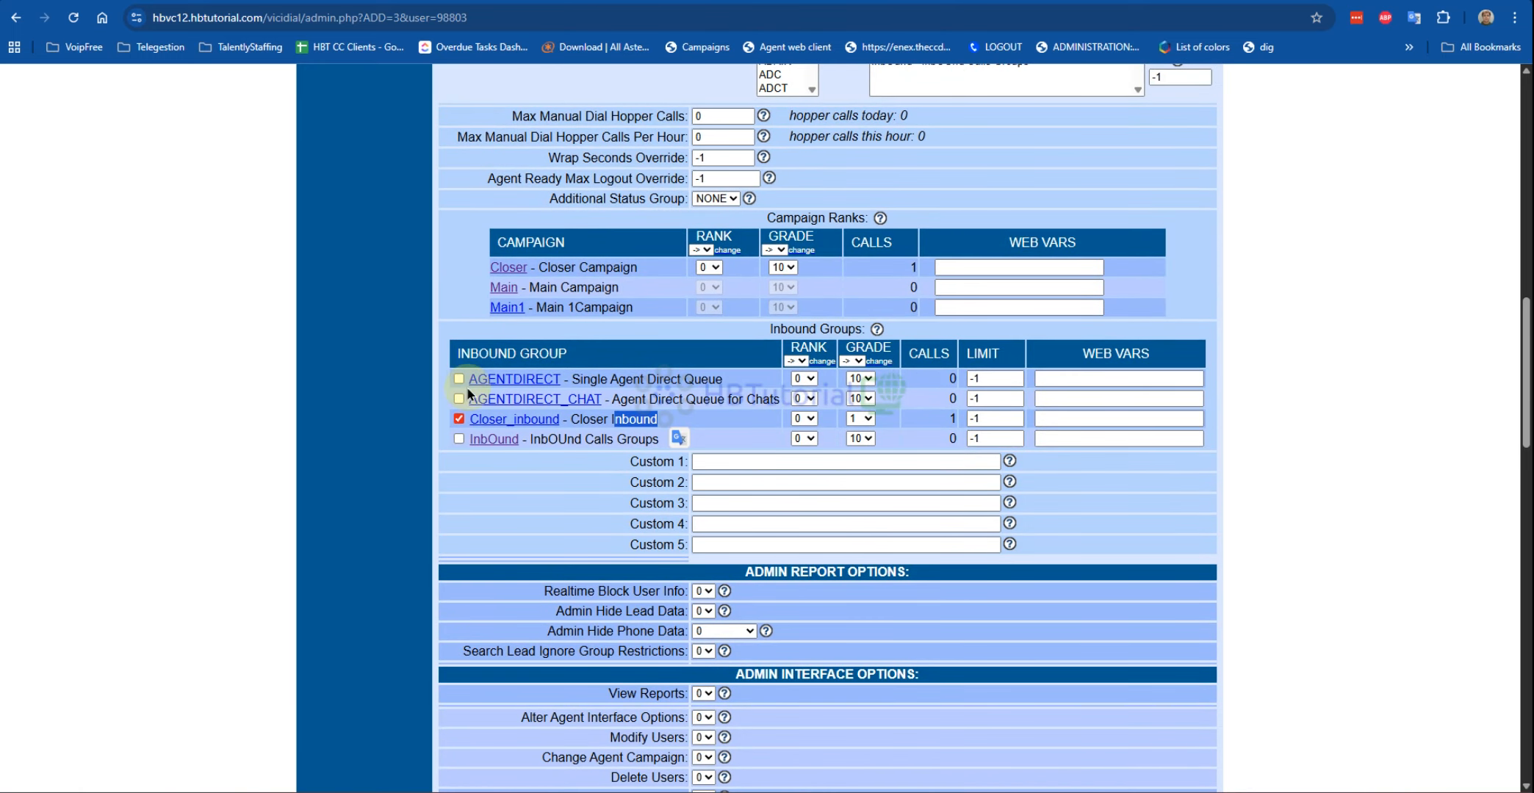
scroll(598, 404, "down", 20)
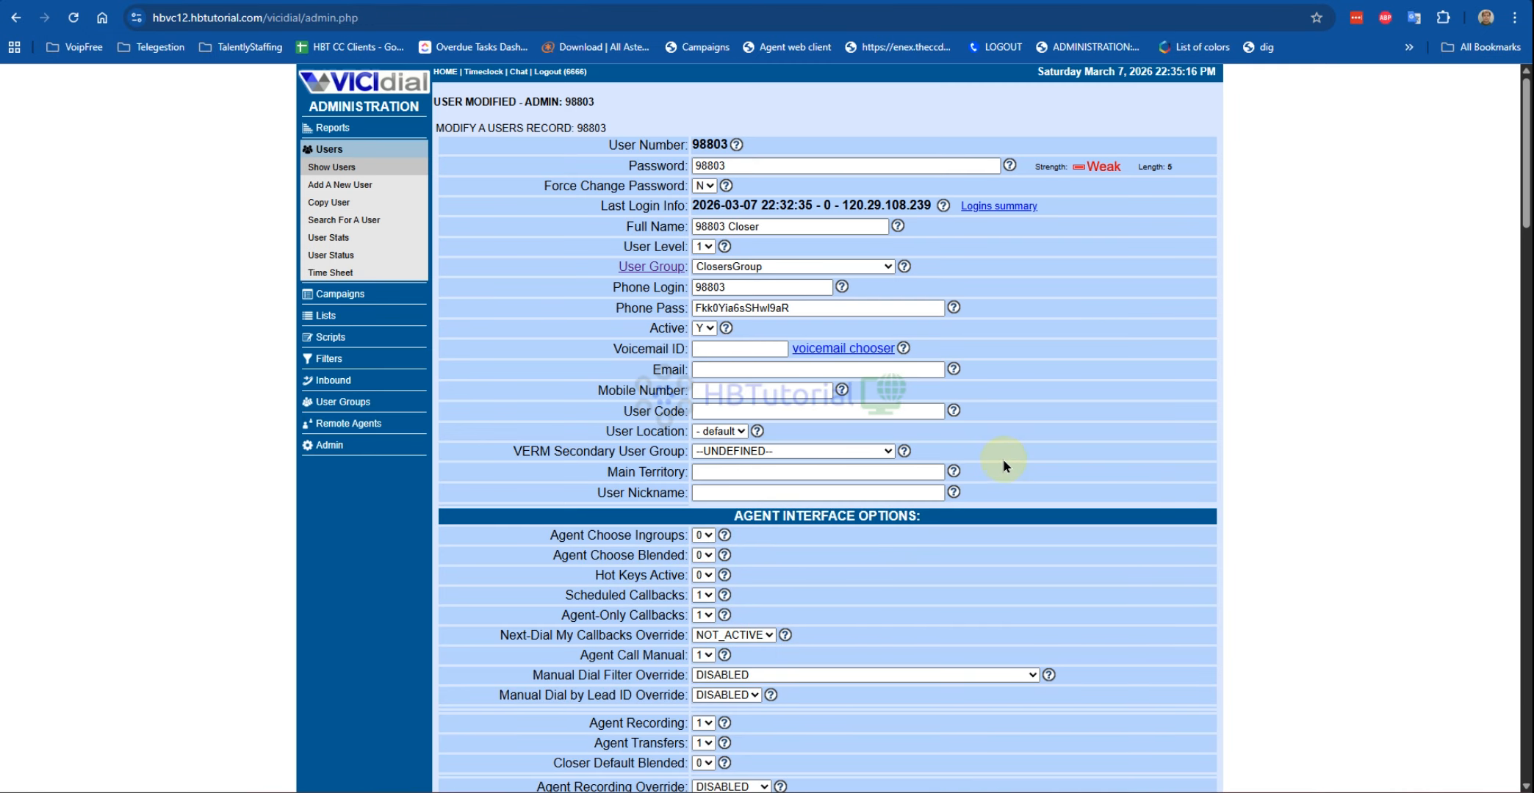
scroll(1009, 433, "down", 5)
scroll(1062, 441, "up", 5)
Step: Change the Closer campaign's Campaign Recording from ONDEMAND to ALLFORCE and save it
left_click(342, 294)
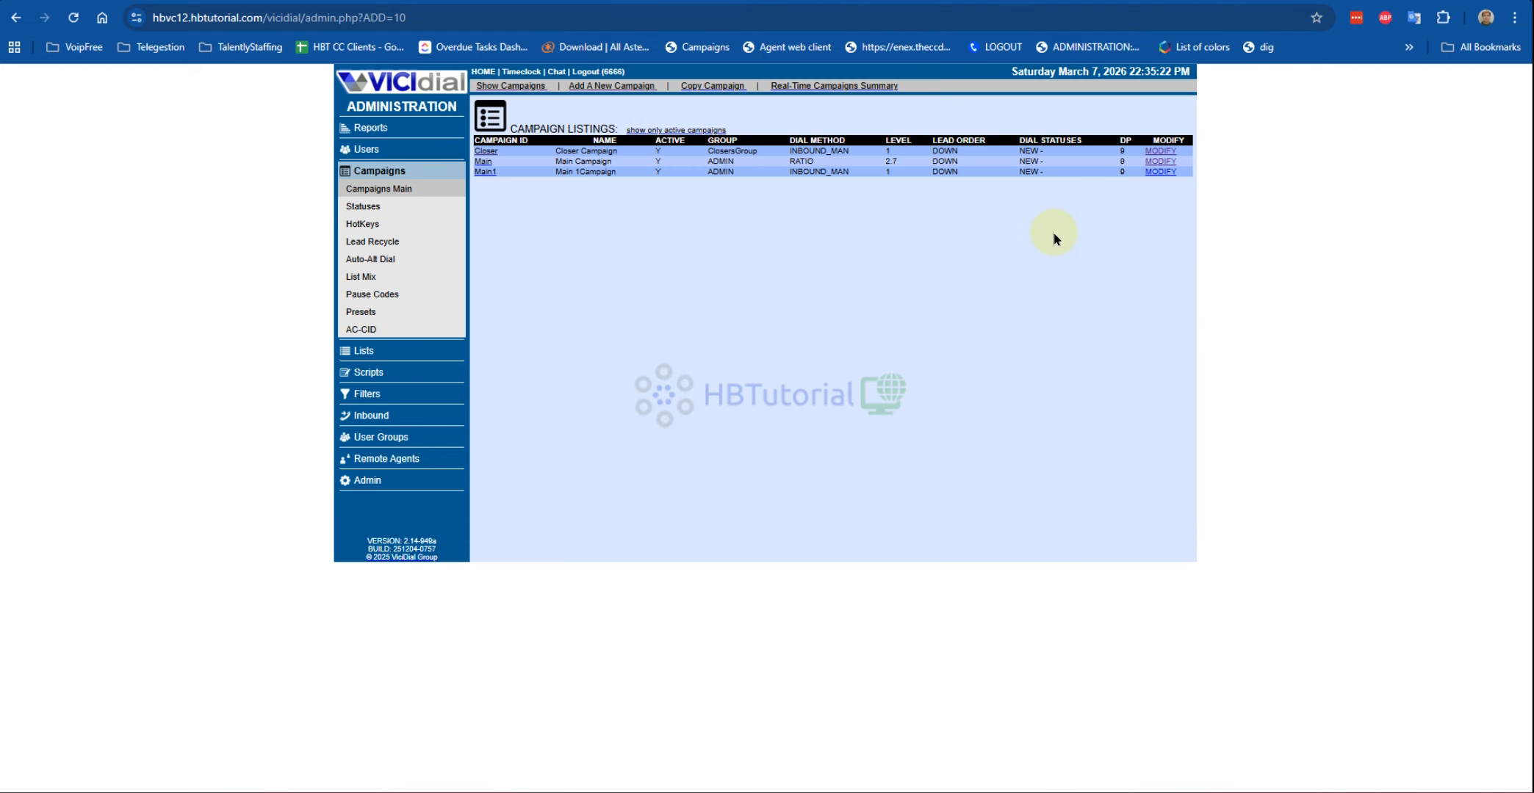
left_click(1161, 151)
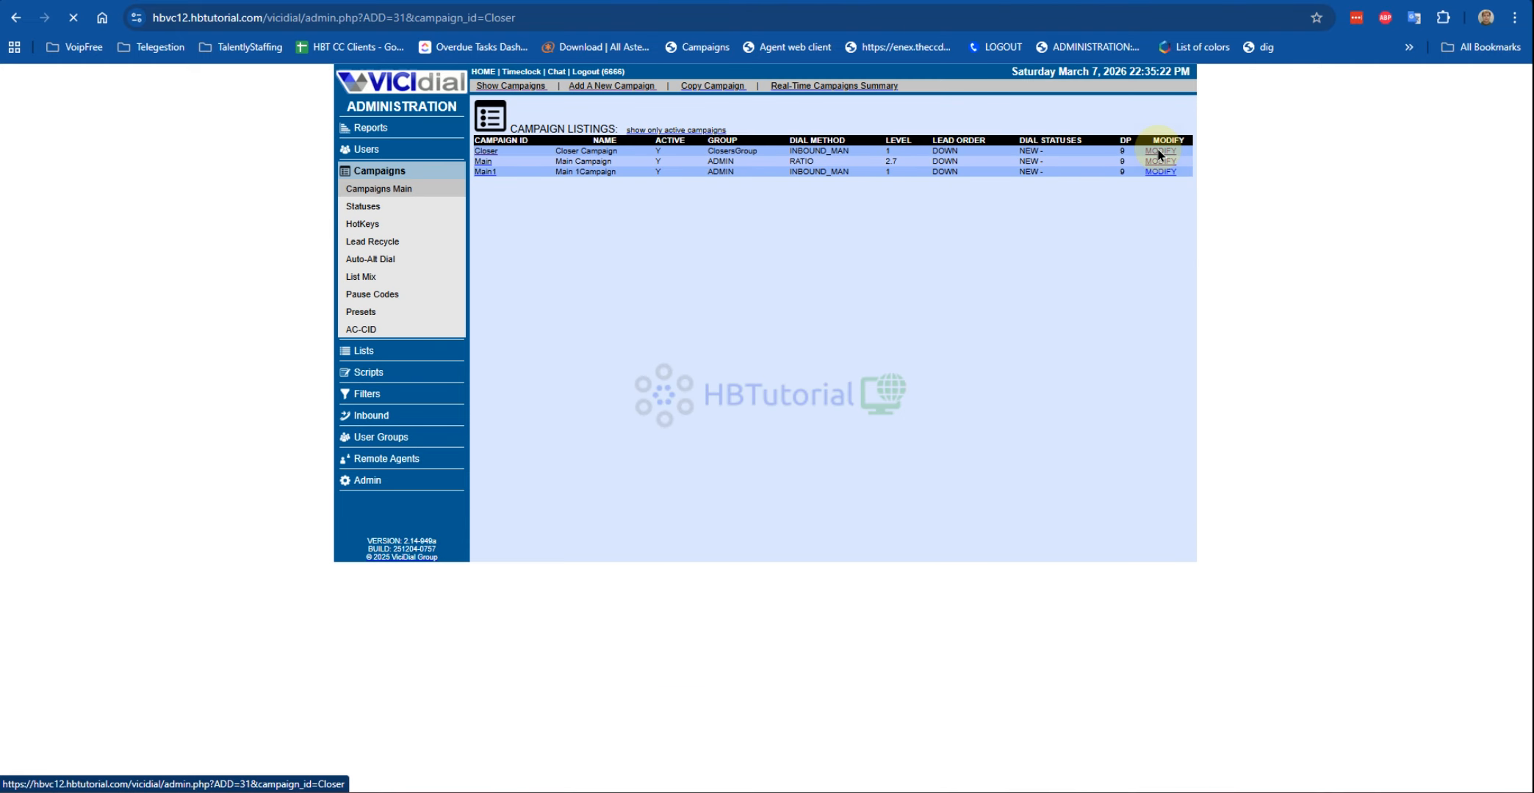
scroll(921, 388, "down", 10)
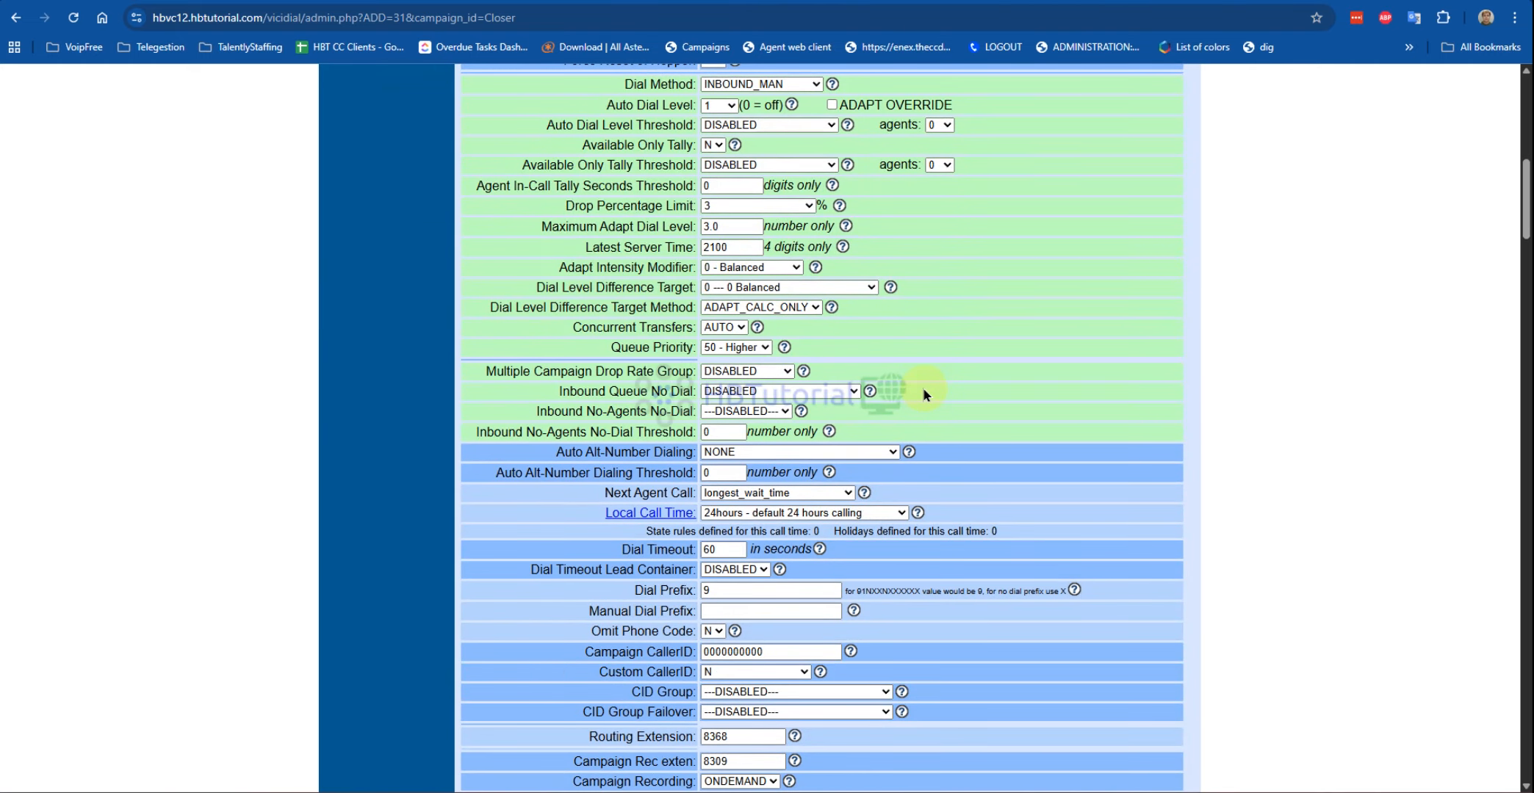
scroll(924, 394, "down", 8)
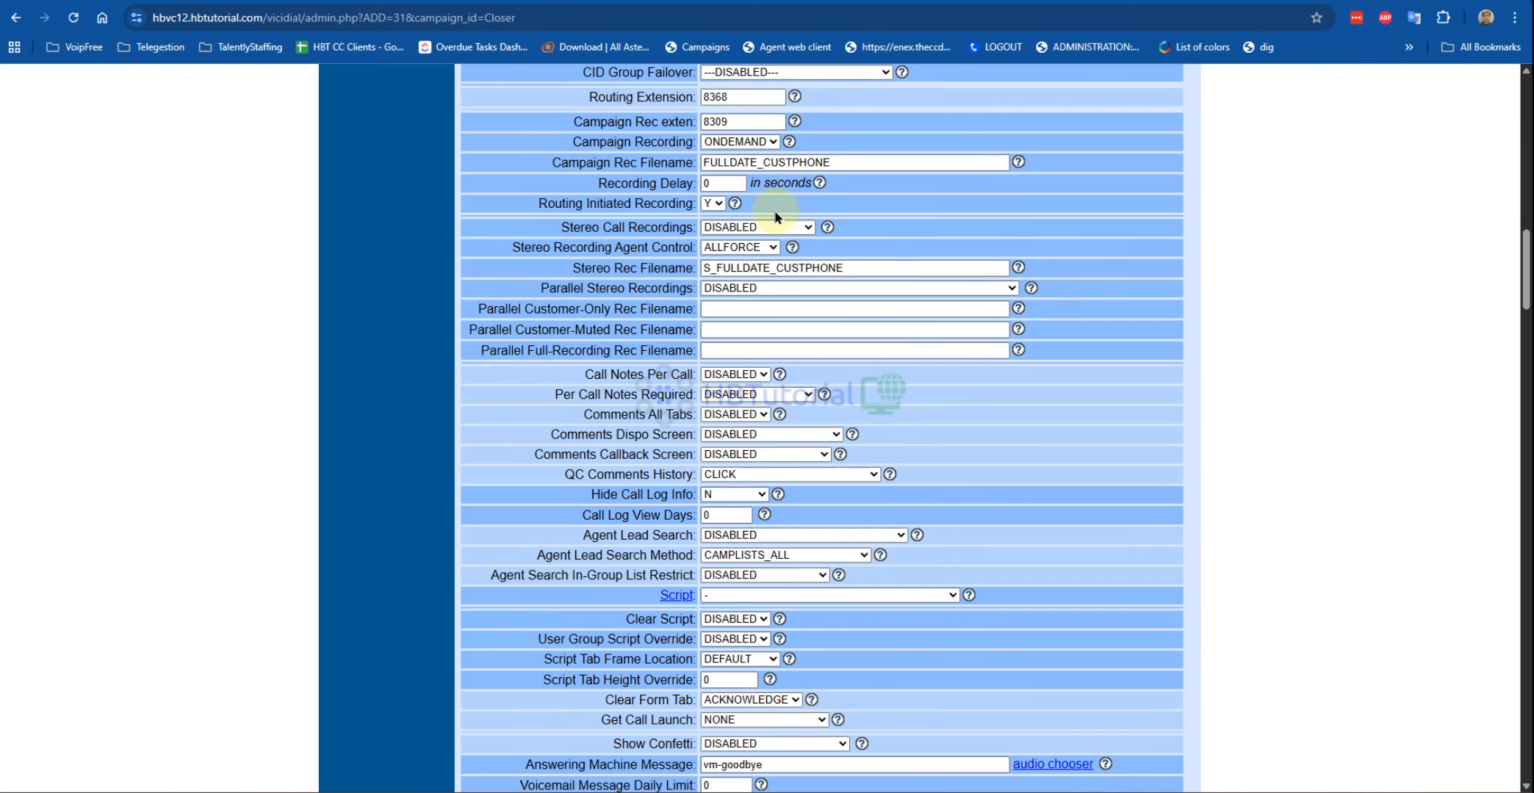
left_click(745, 141)
left_click(765, 145)
left_click(771, 142)
left_click(754, 214)
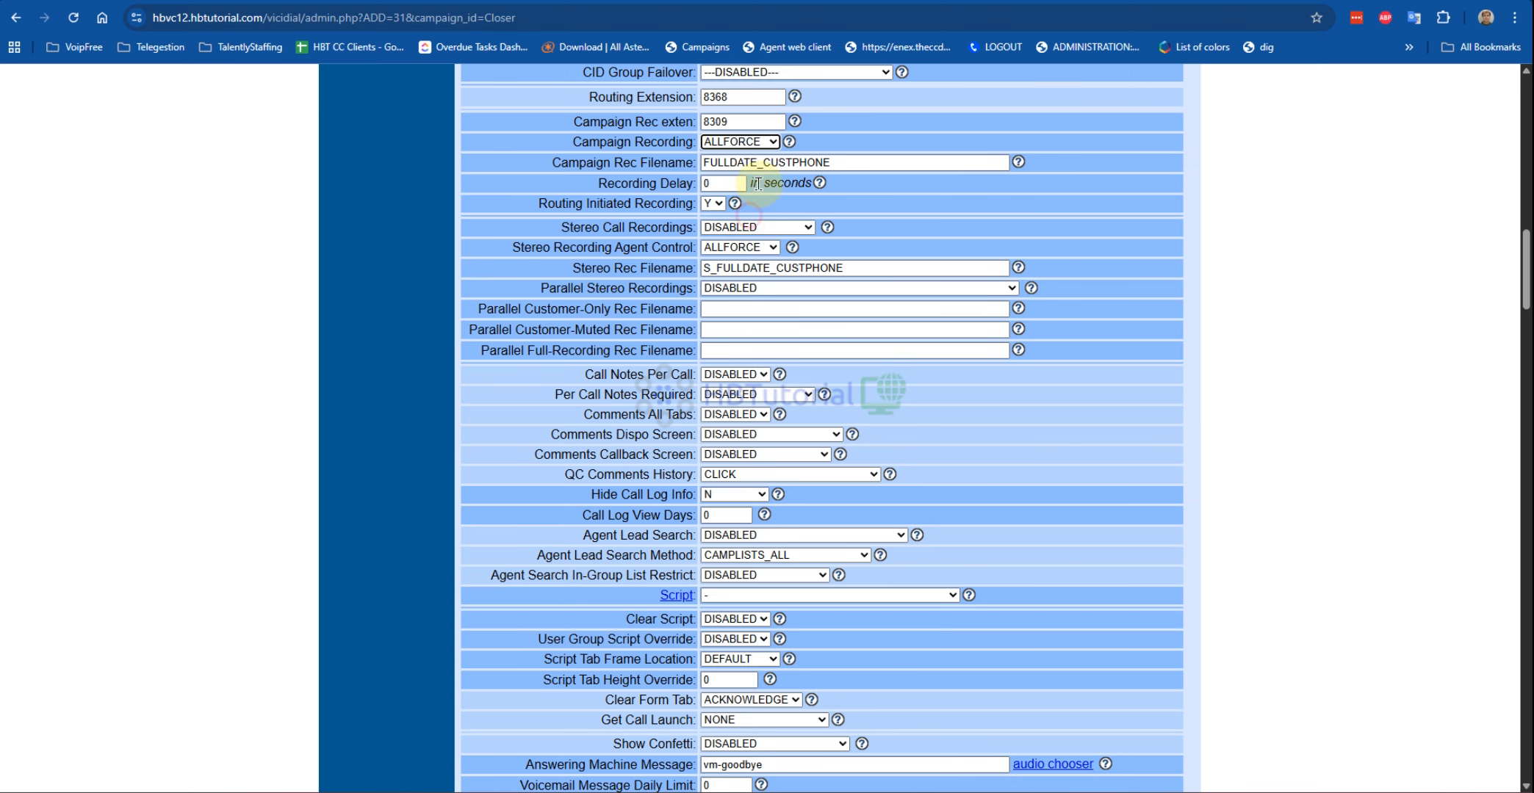
left_click(743, 119)
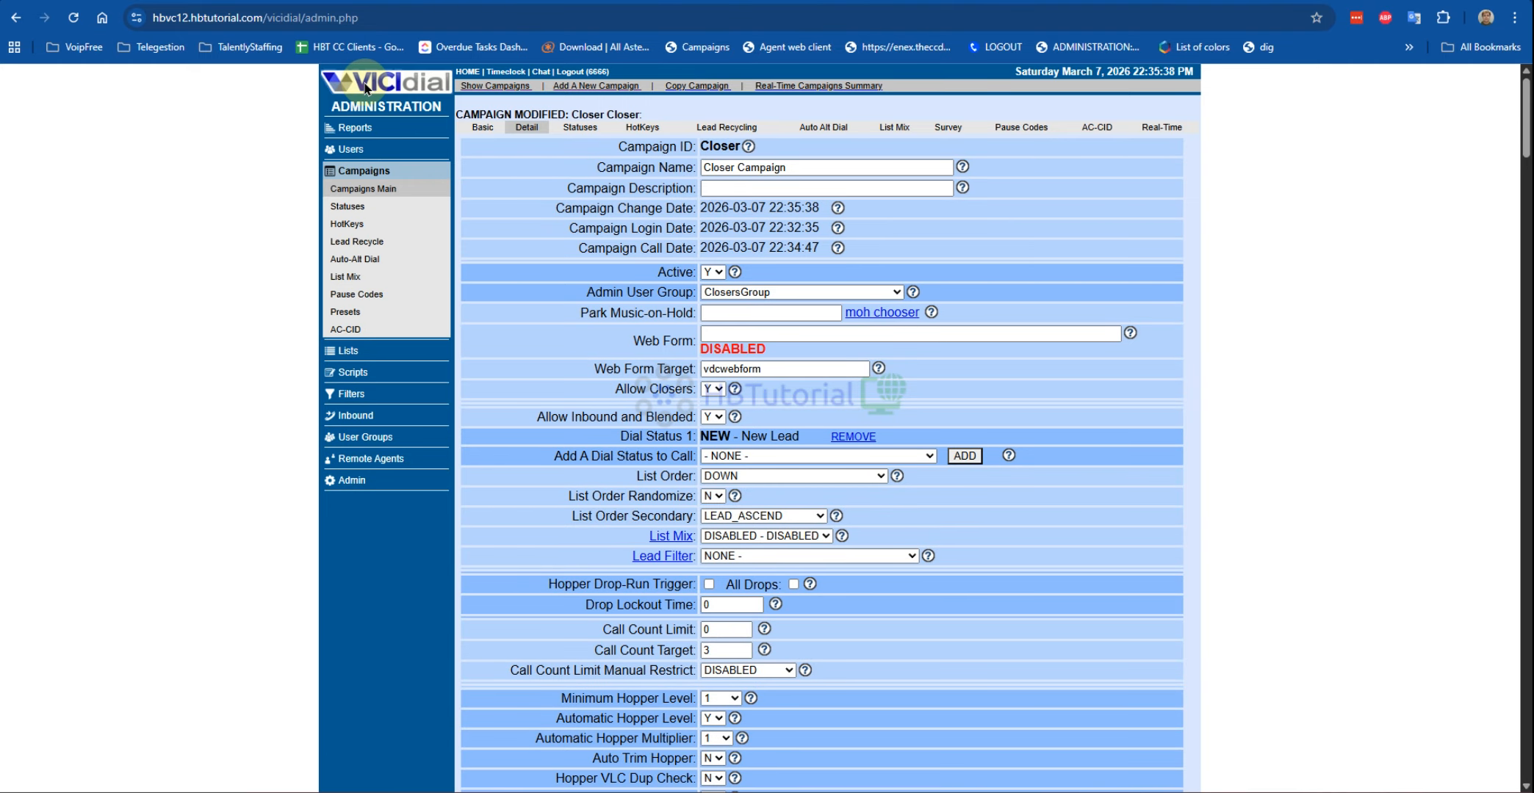
left_click(358, 130)
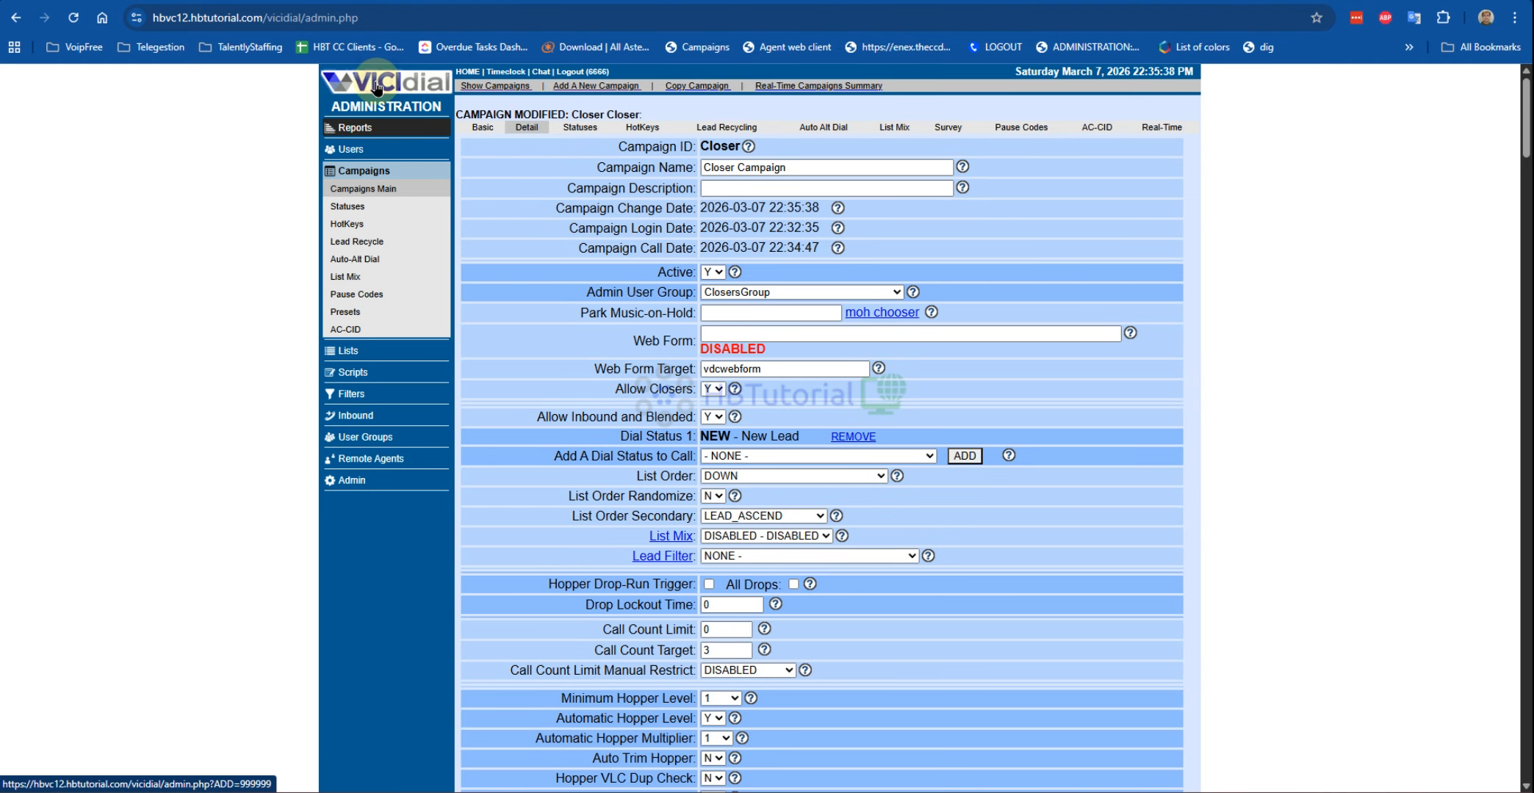
Step: Create a new user group named Agents with description Agents
left_click(377, 88)
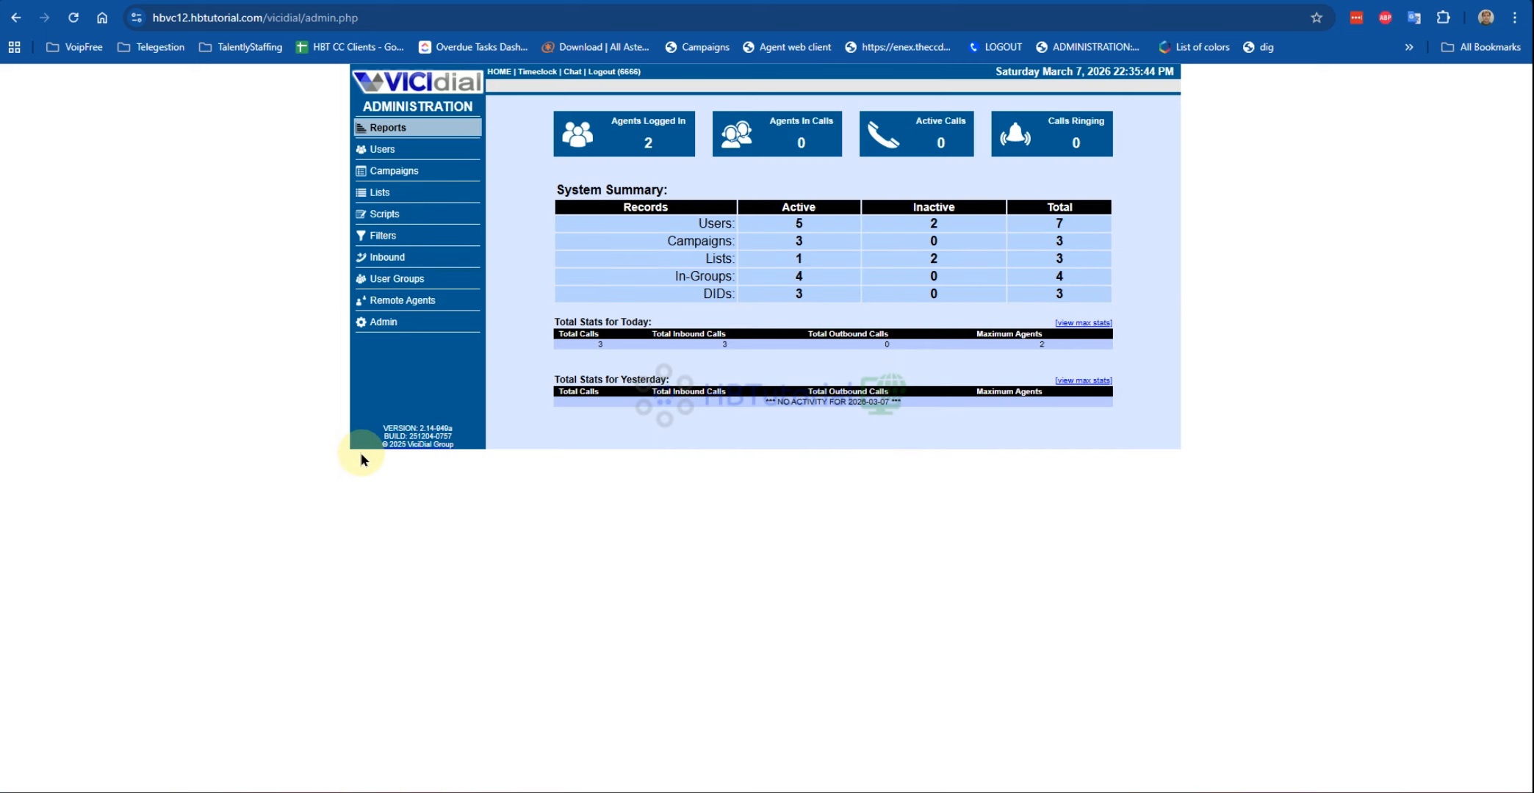
left_click(401, 280)
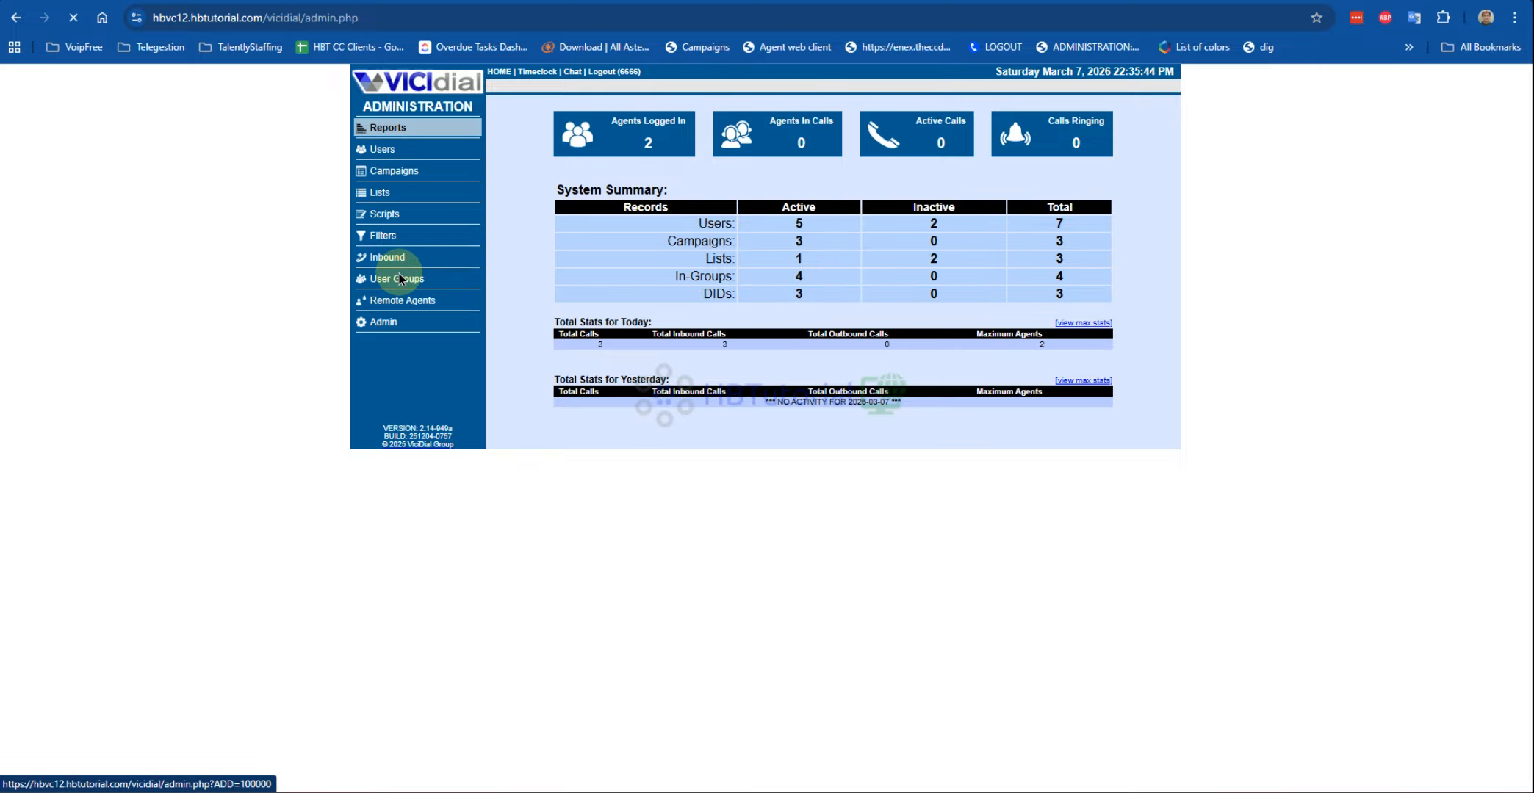
left_click(395, 316)
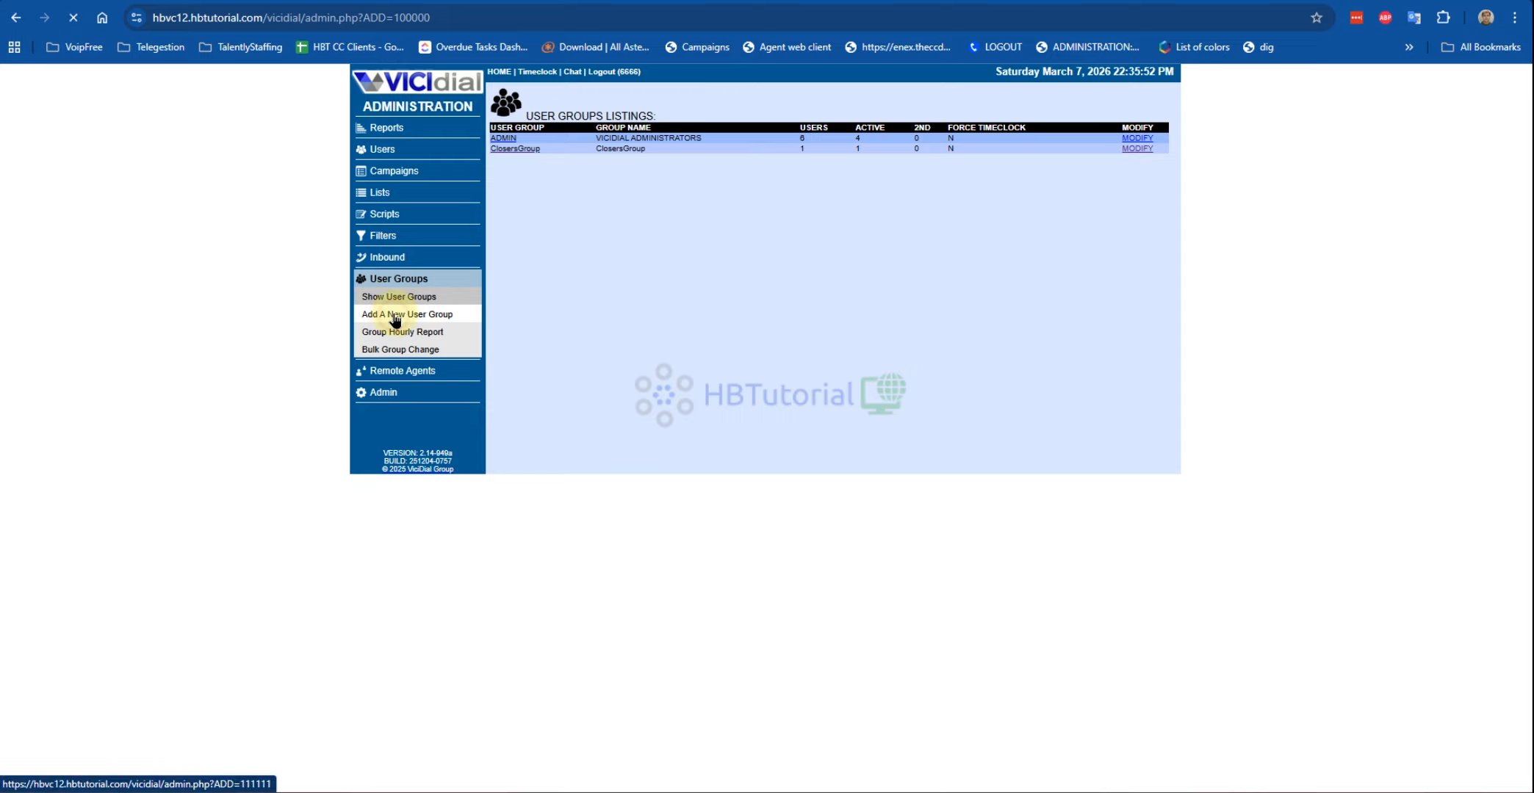
left_click(629, 144)
type("Agents")
double_click(656, 146)
left_click(610, 165)
type("Agents")
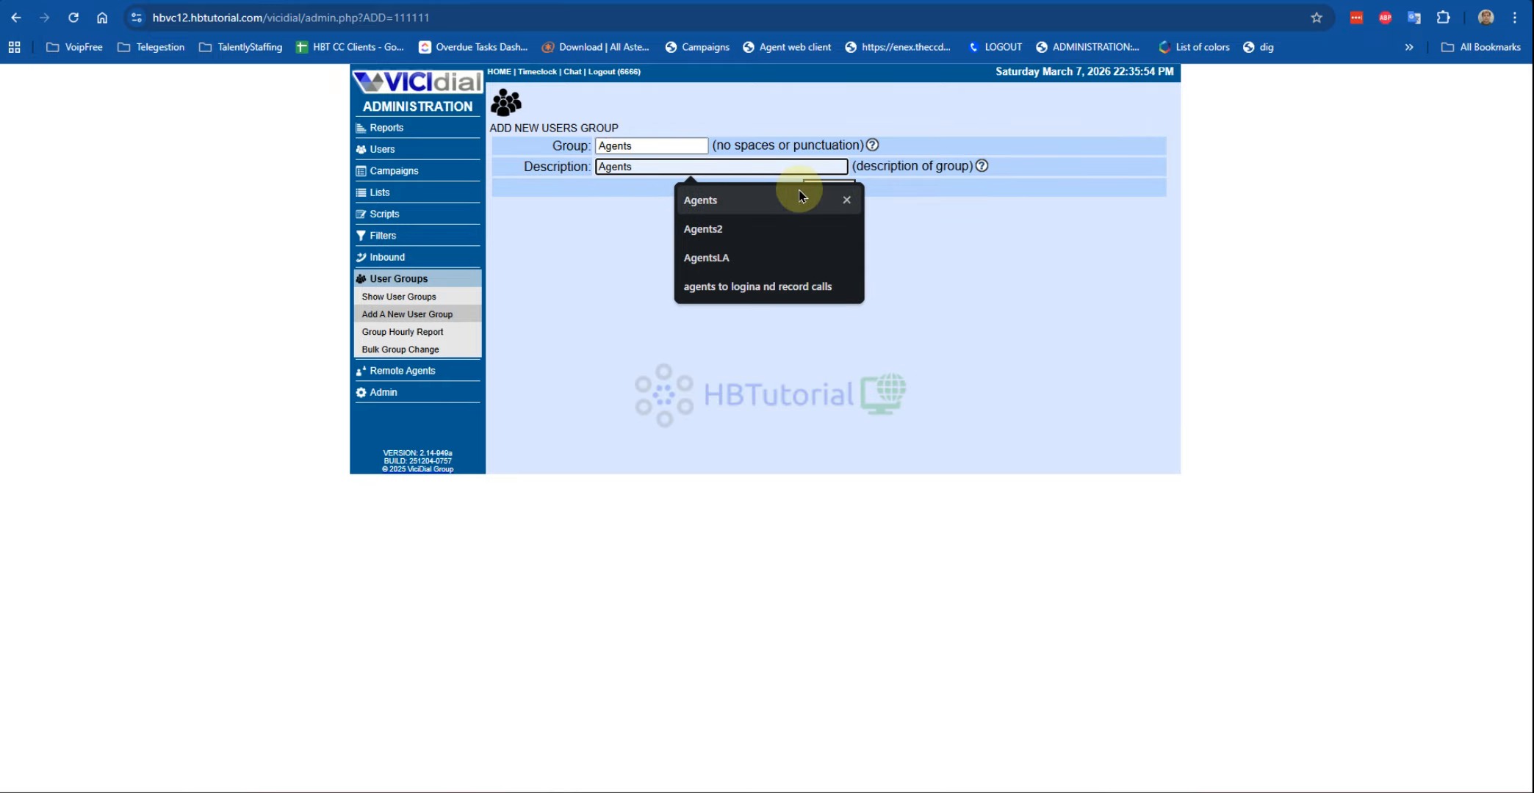
left_click(828, 187)
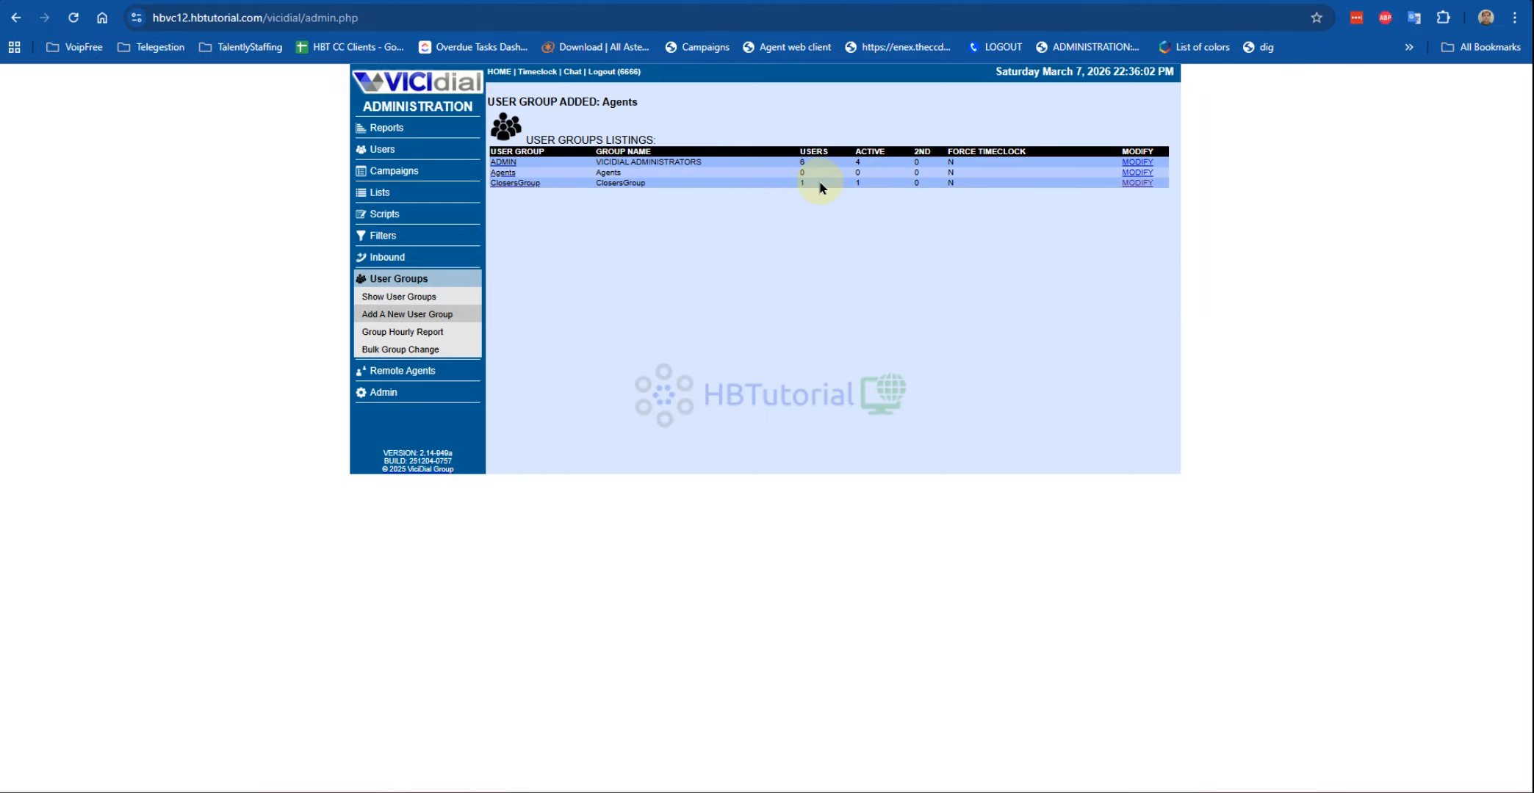
Step: Allow the group's campaigns and all-groups status viewing, and set status view time and call log view to Y
left_click(1136, 174)
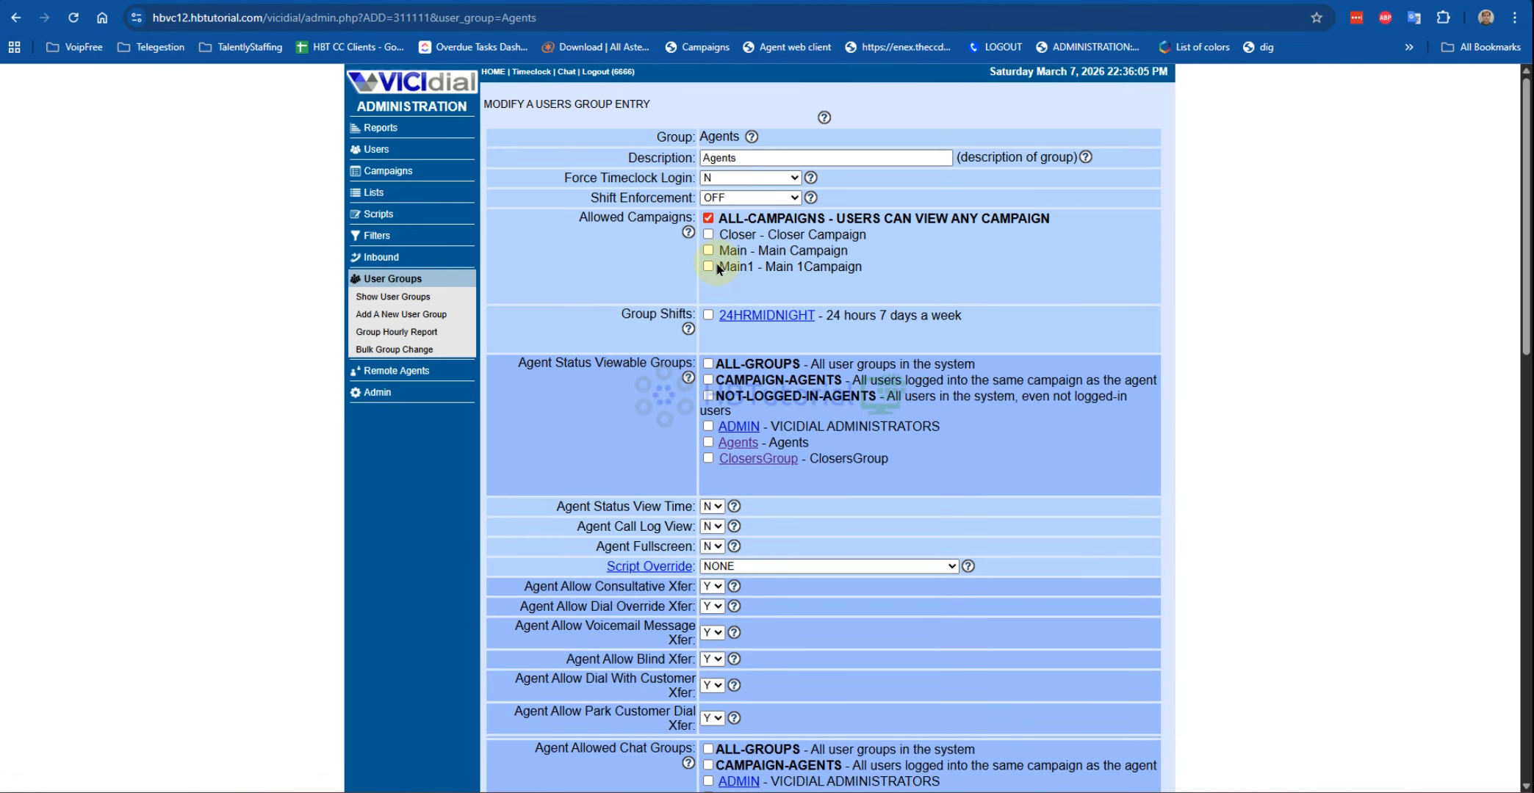
left_click(707, 219)
left_click(708, 364)
left_click(712, 507)
left_click(712, 523)
left_click(713, 527)
left_click(712, 540)
Step: Allow ALL-GROUPS user groups and ALL-CALLTIMES call times for the Agents group
scroll(789, 528, "down", 10)
scroll(771, 360, "up", 6)
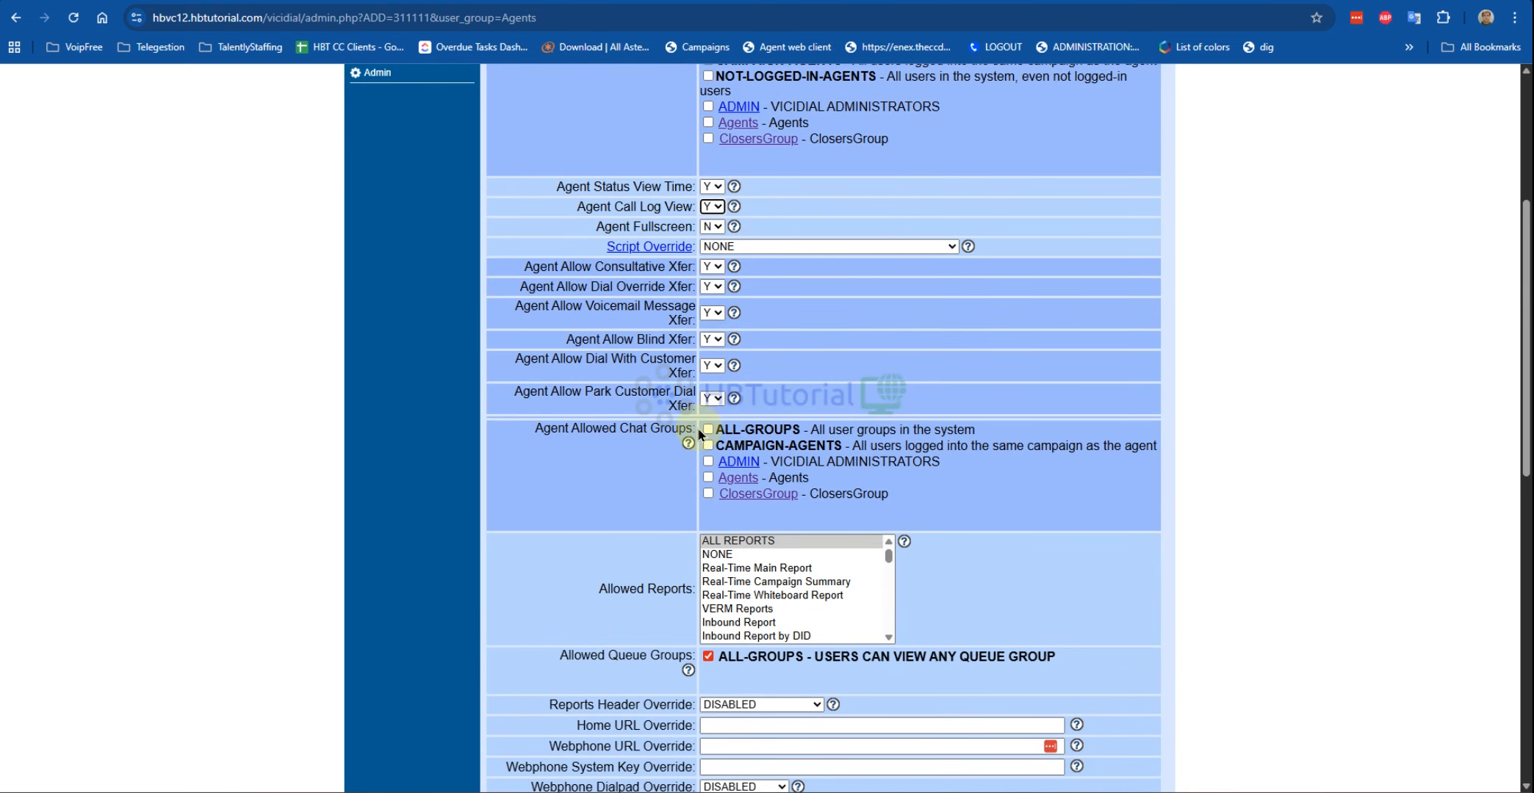
scroll(716, 440, "down", 4)
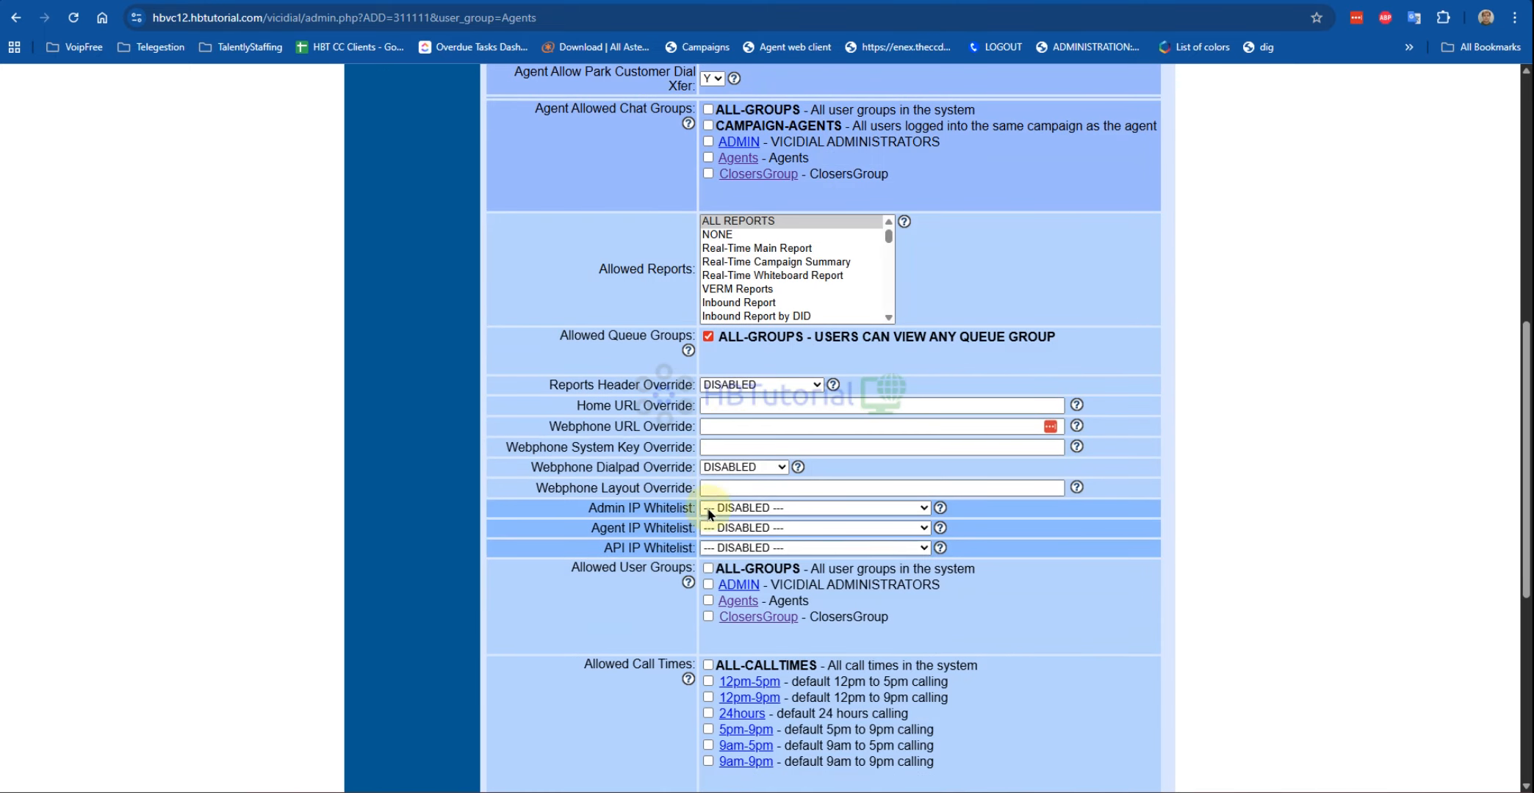
left_click(707, 568)
left_click(708, 666)
scroll(844, 574, "down", 4)
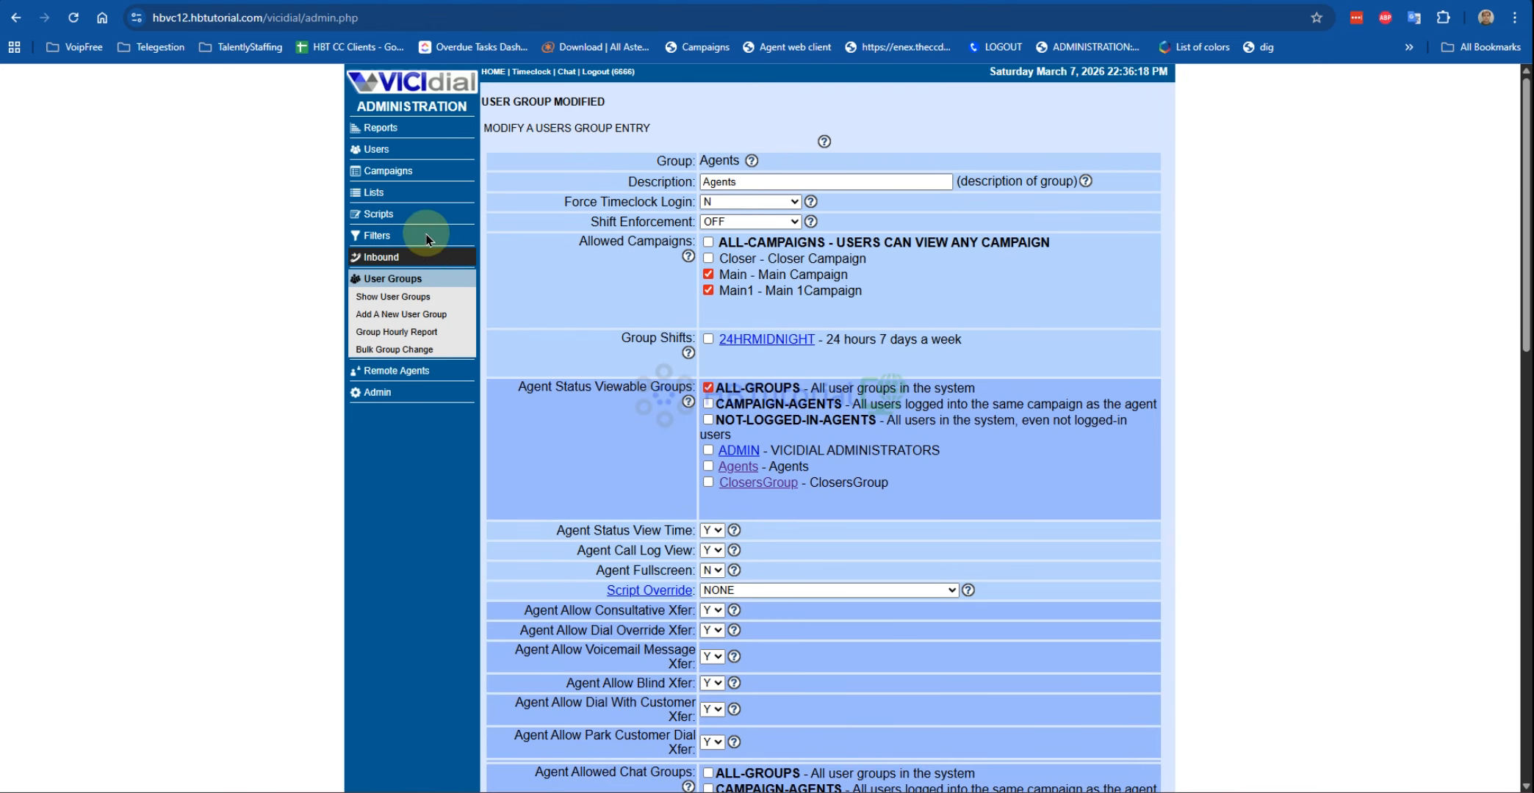
Step: Open the Closer campaign's detail and review its Admin User Group and Allow Inbound and Blended settings
left_click(367, 151)
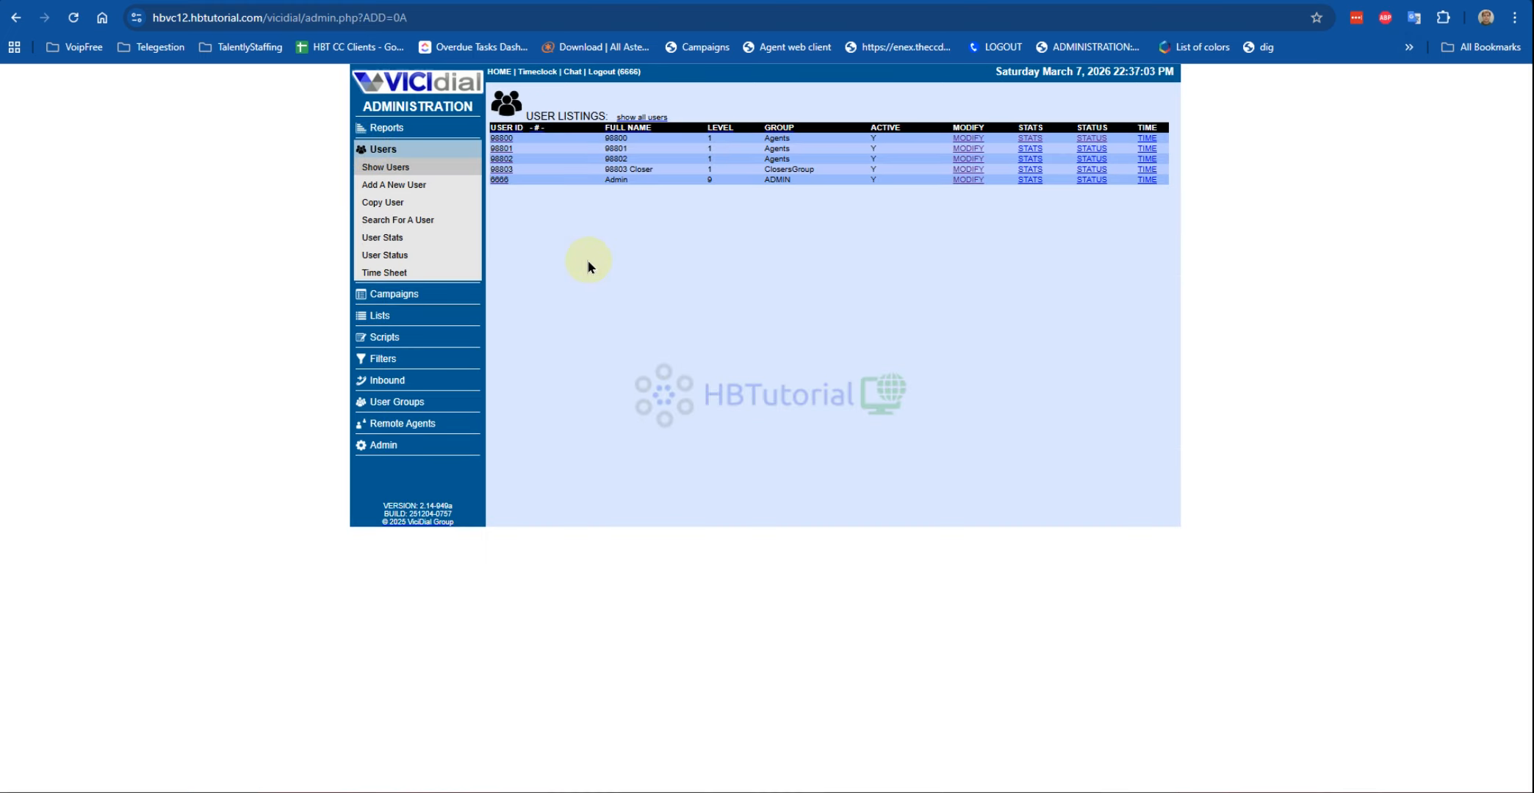
left_click(390, 128)
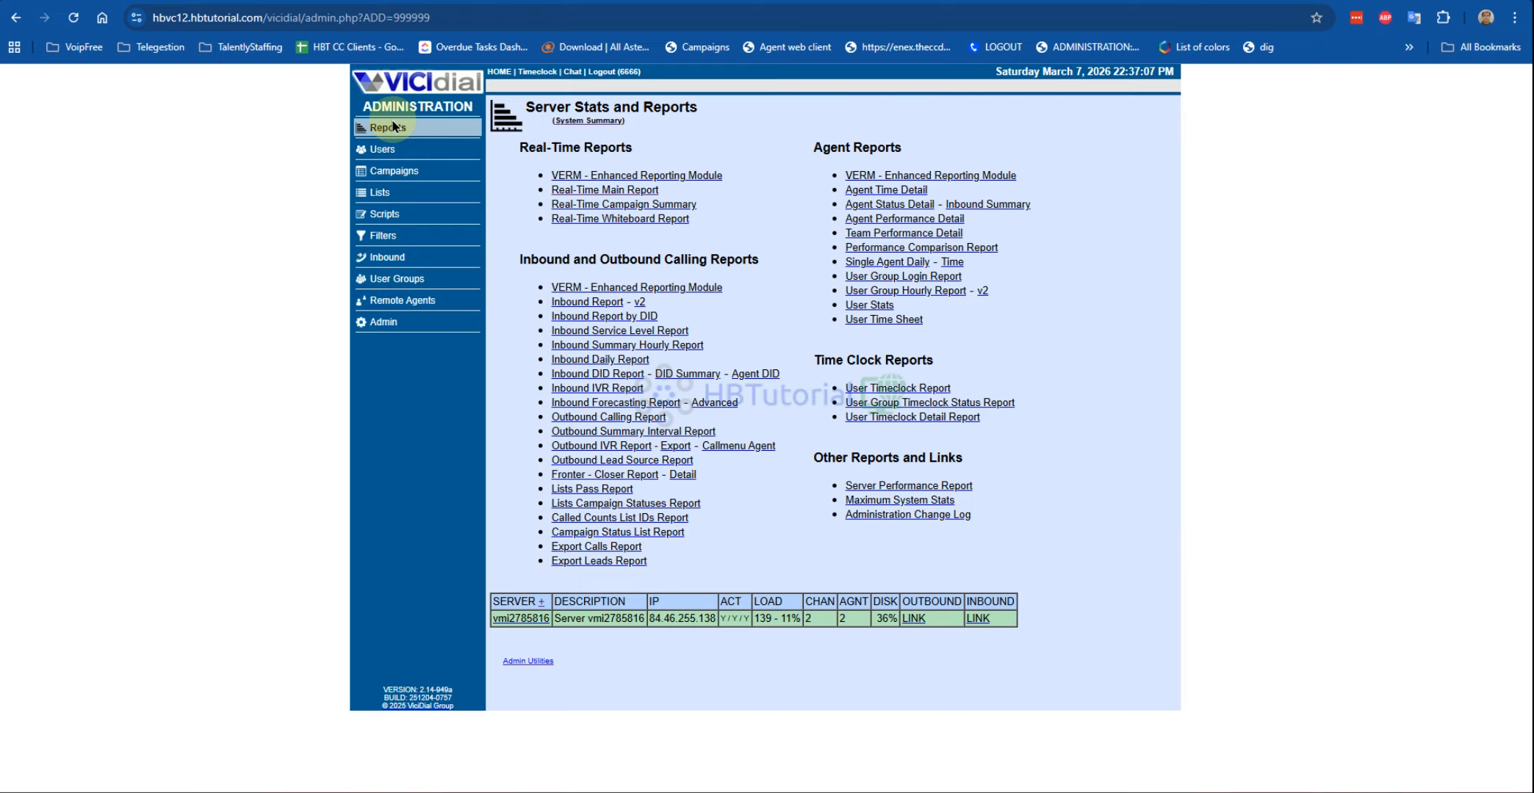
left_click(382, 174)
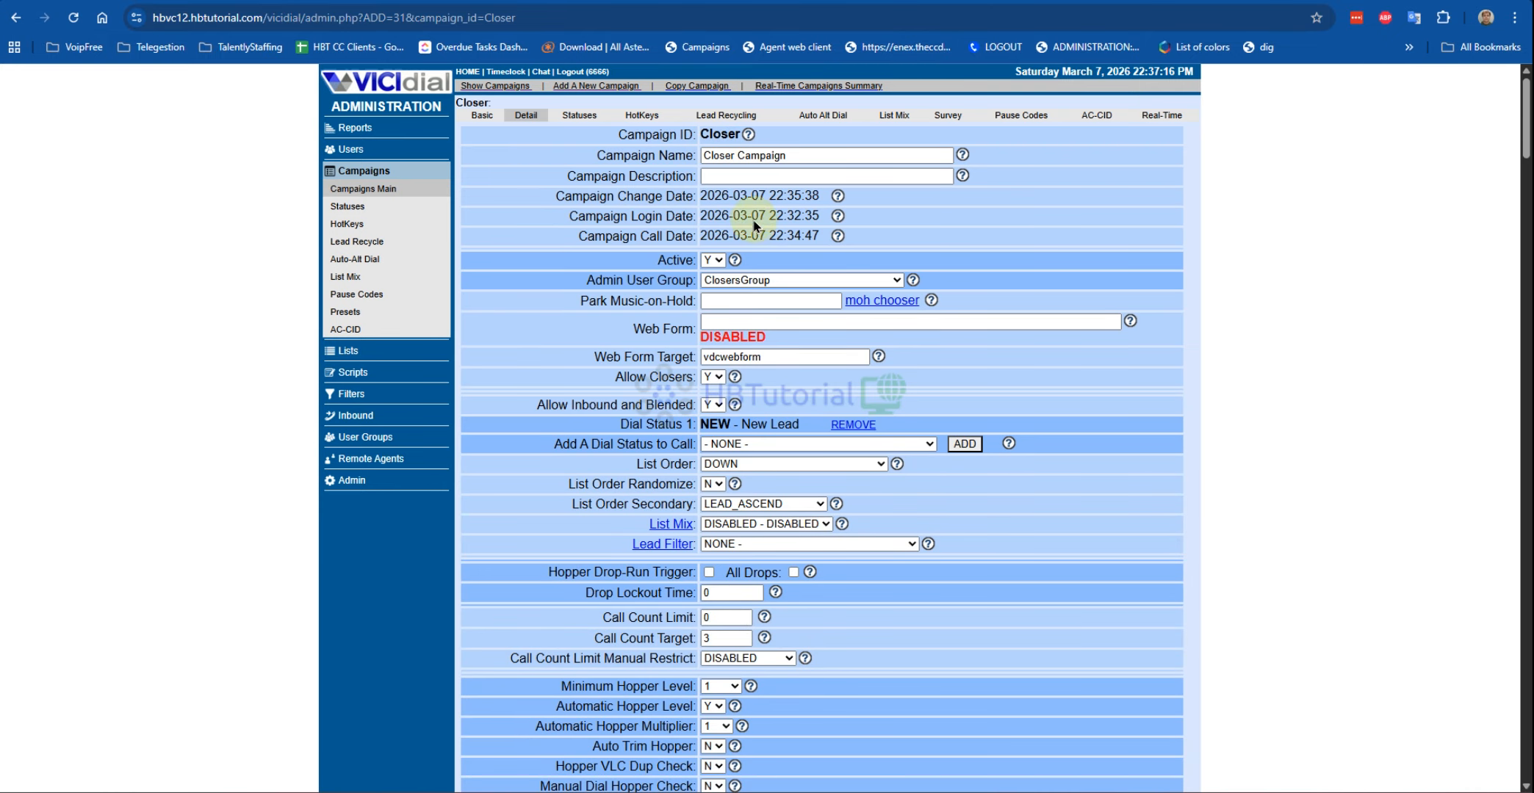
left_click_drag(586, 283, 685, 284)
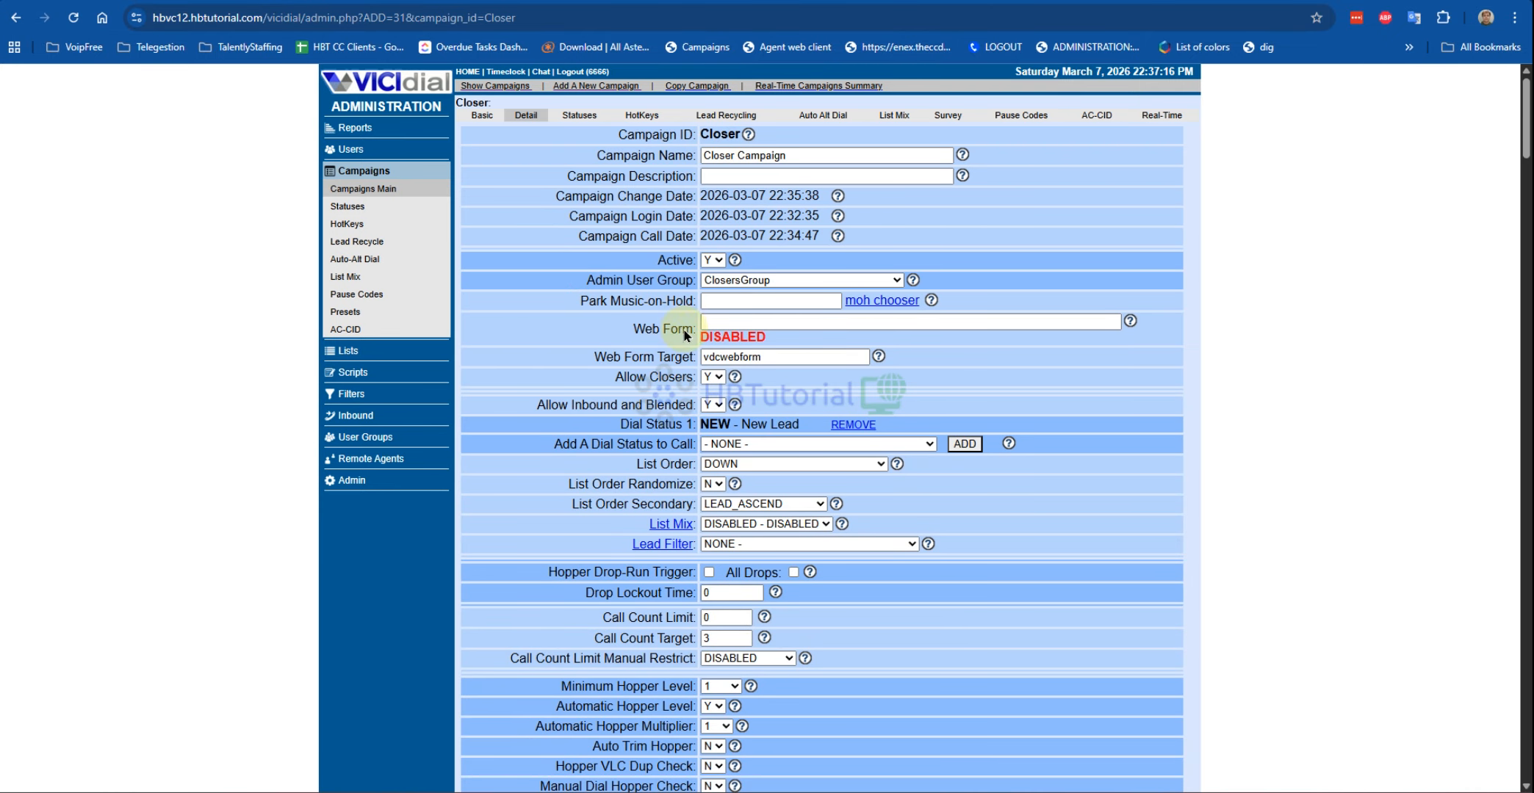
scroll(964, 331, "down", 3)
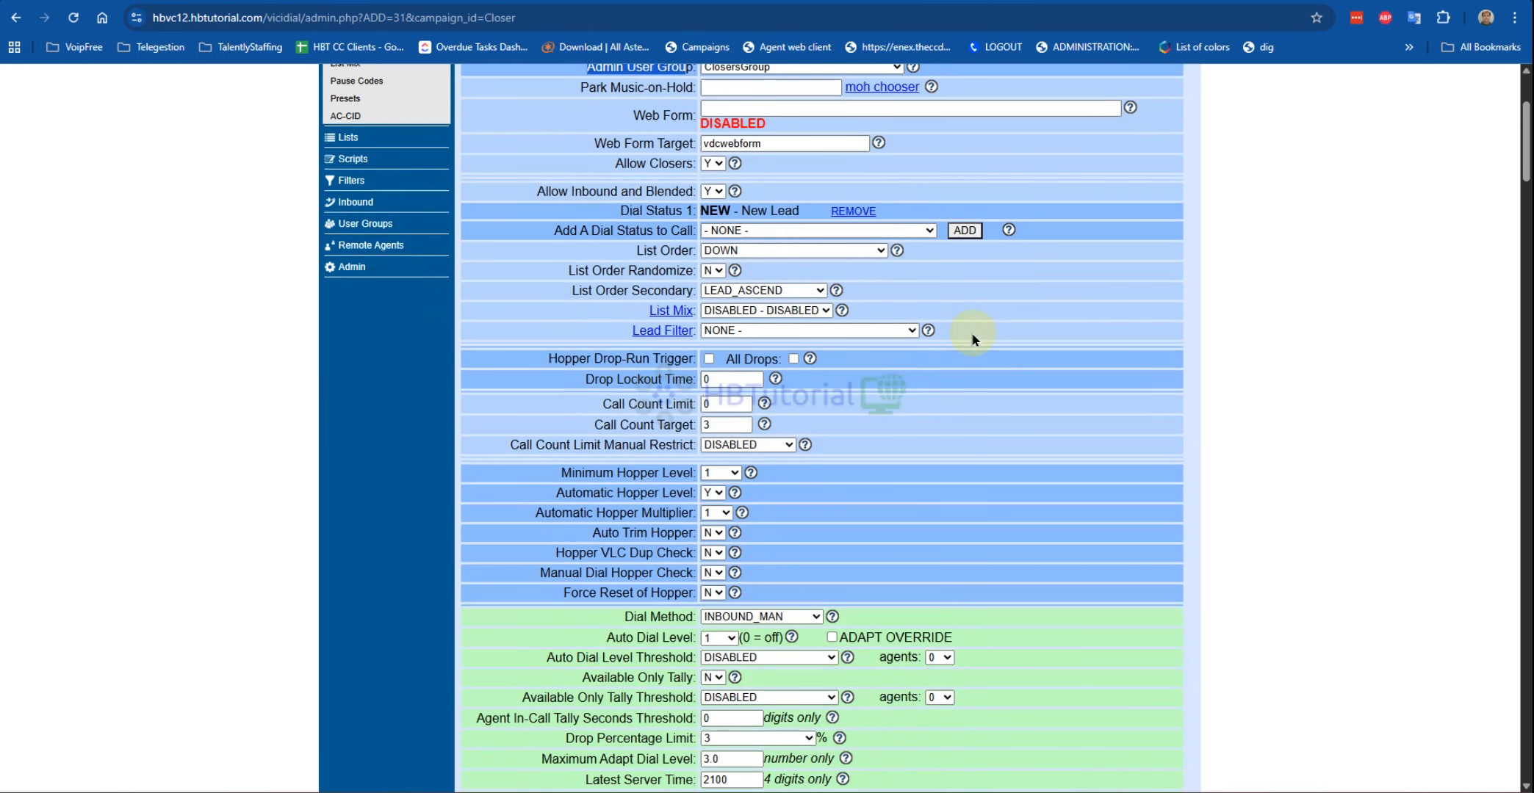
scroll(970, 332, "up", 2)
left_click_drag(538, 292, 701, 305)
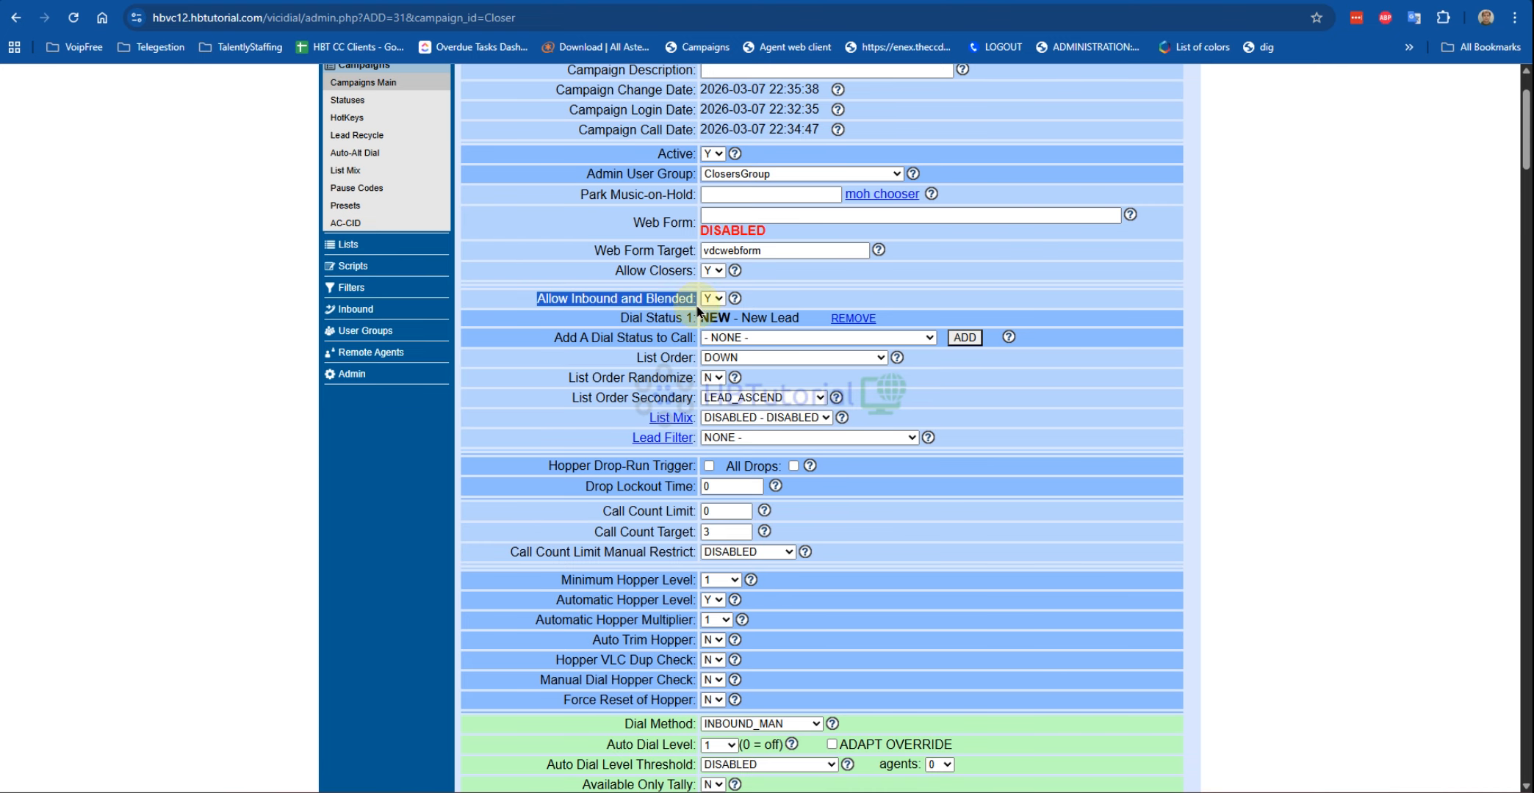
scroll(801, 367, "down", 5)
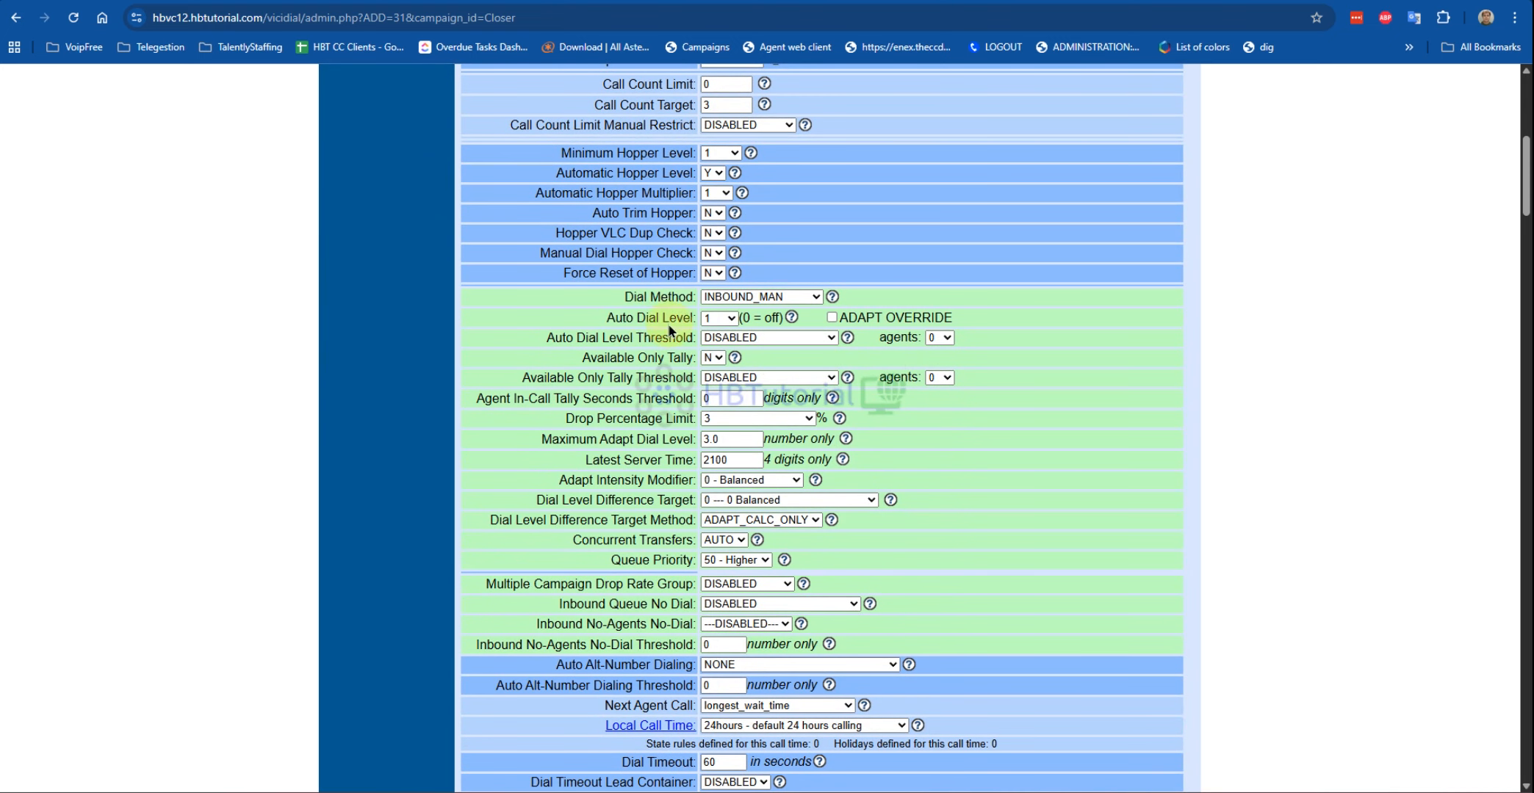
left_click_drag(625, 301, 700, 304)
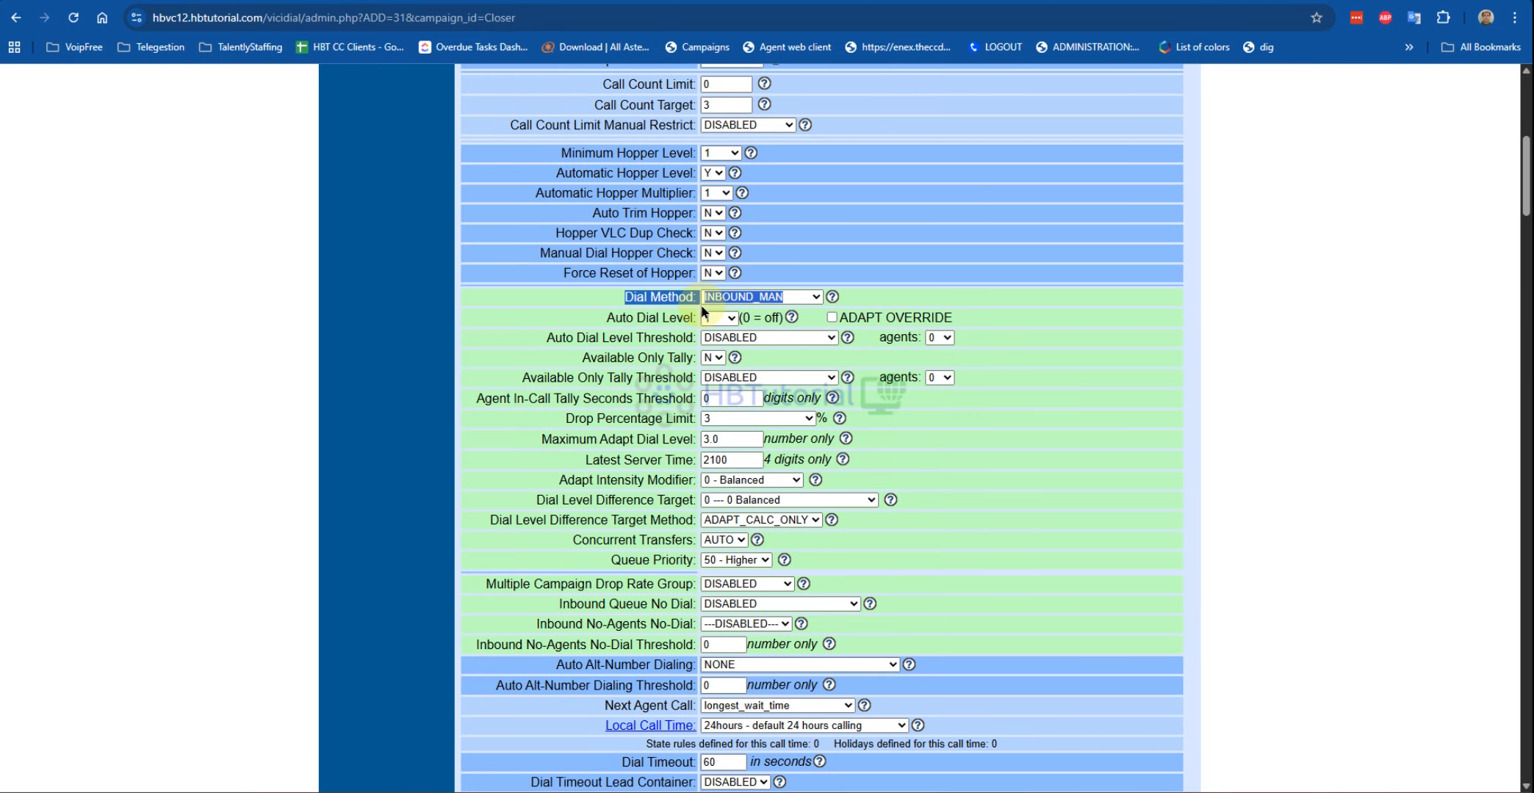
scroll(880, 371, "up", 3)
scroll(881, 371, "down", 8)
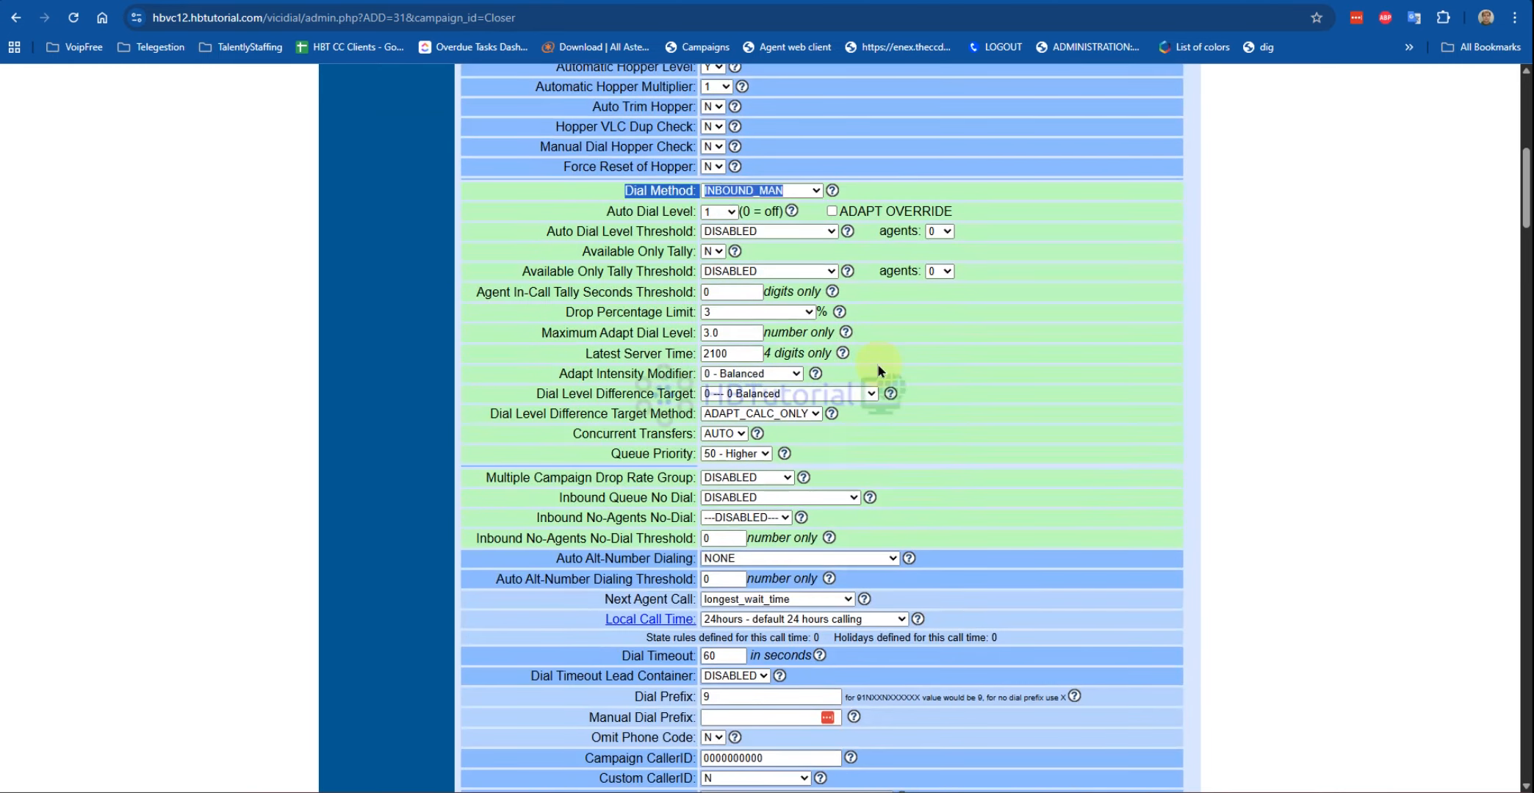
scroll(879, 367, "down", 7)
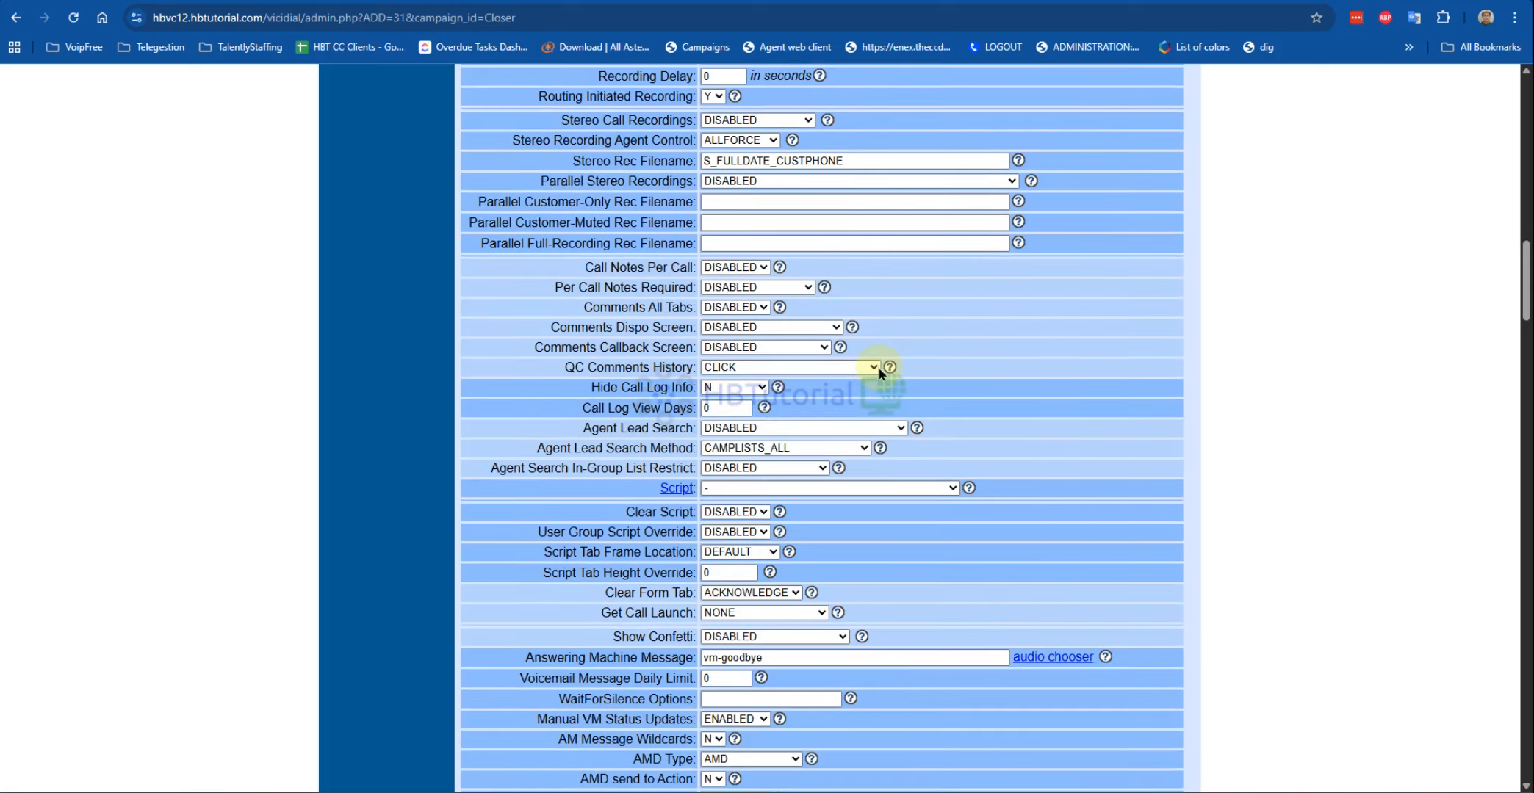
Step: Allow AGENTDIRECT under the Closer campaign's Allowed Inbound Groups and submit the change
left_click_drag(614, 141, 758, 152)
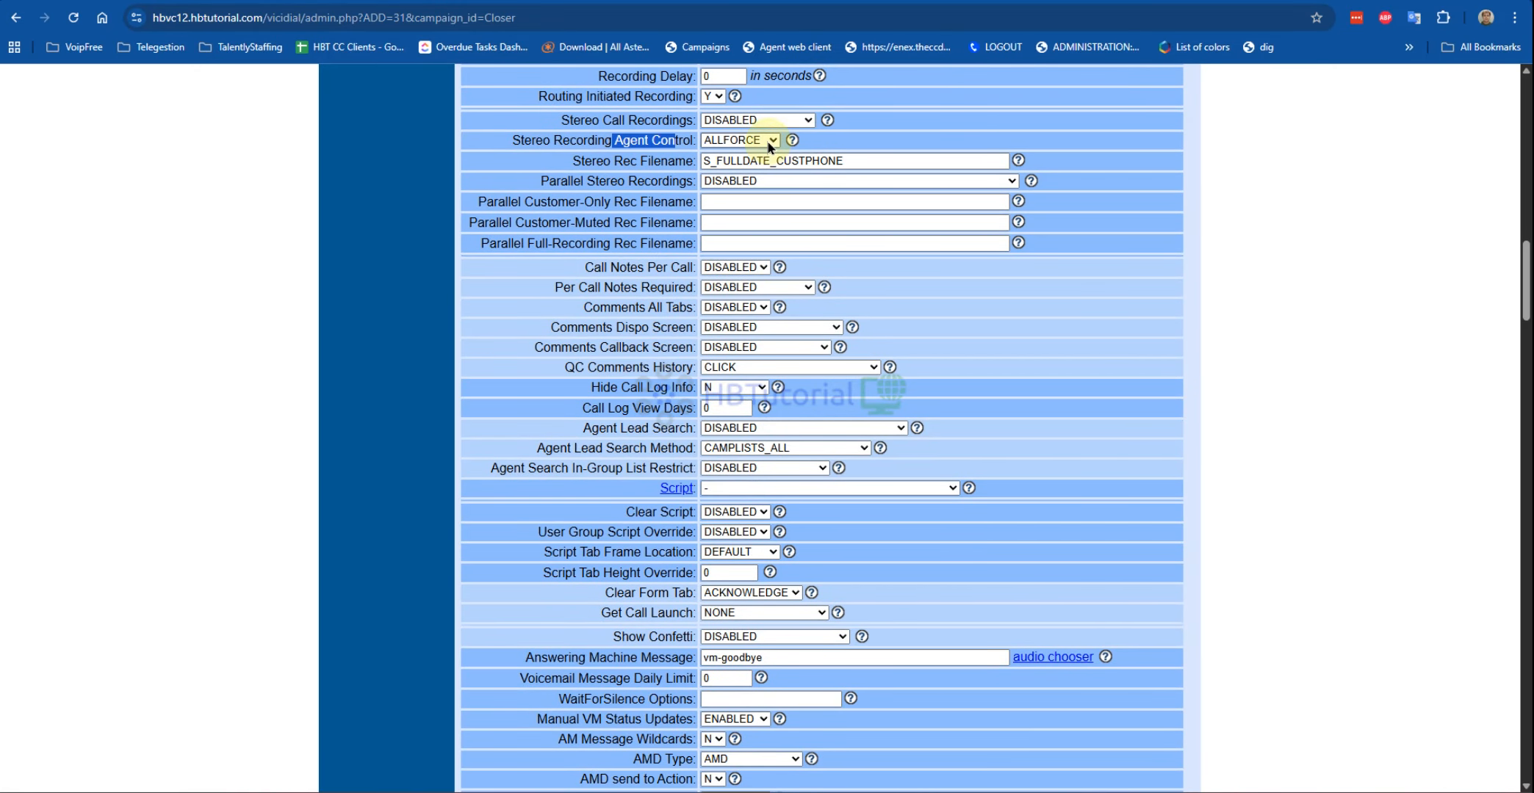
scroll(966, 431, "down", 20)
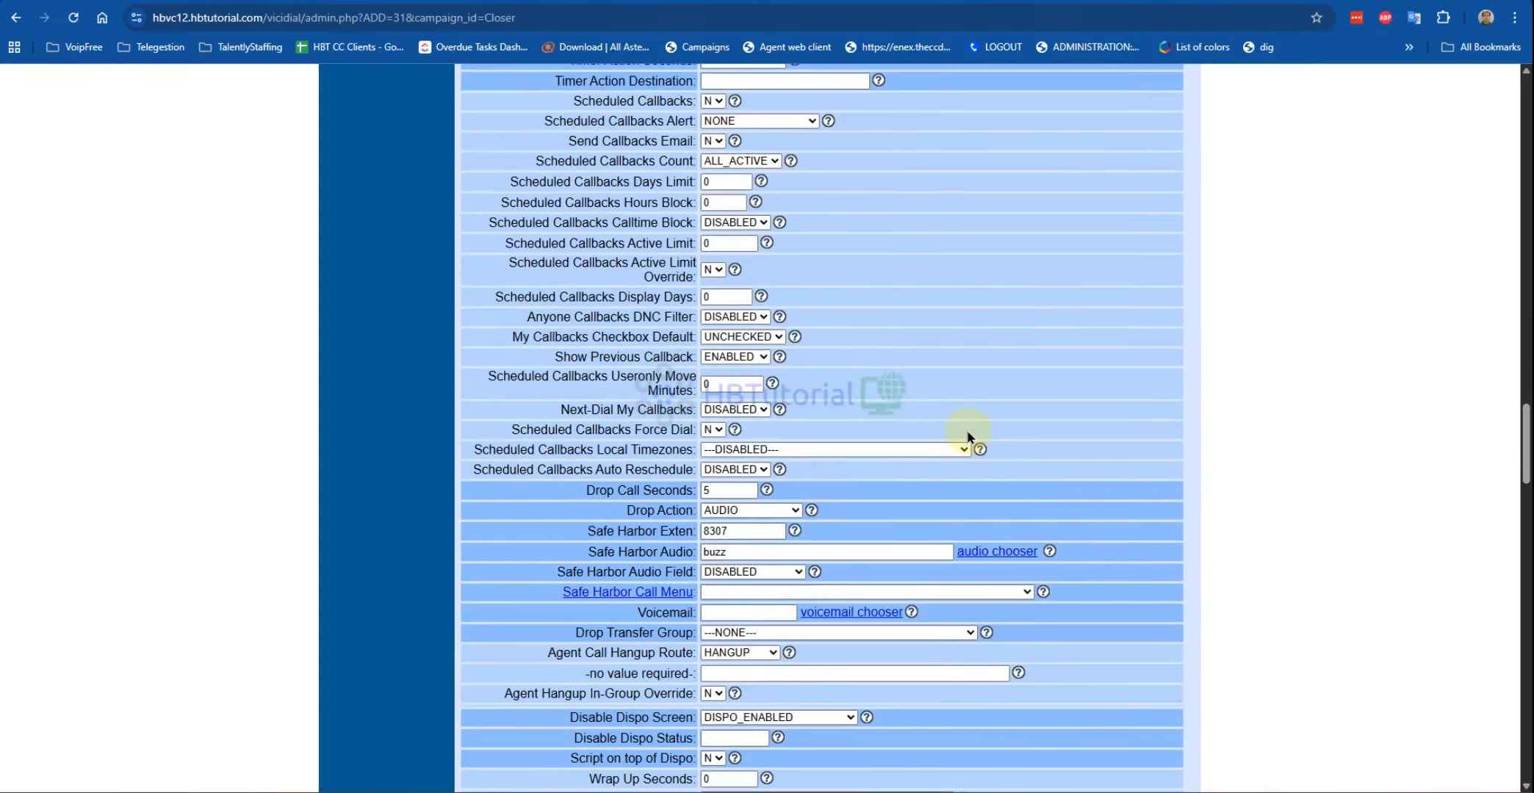
scroll(967, 431, "down", 20)
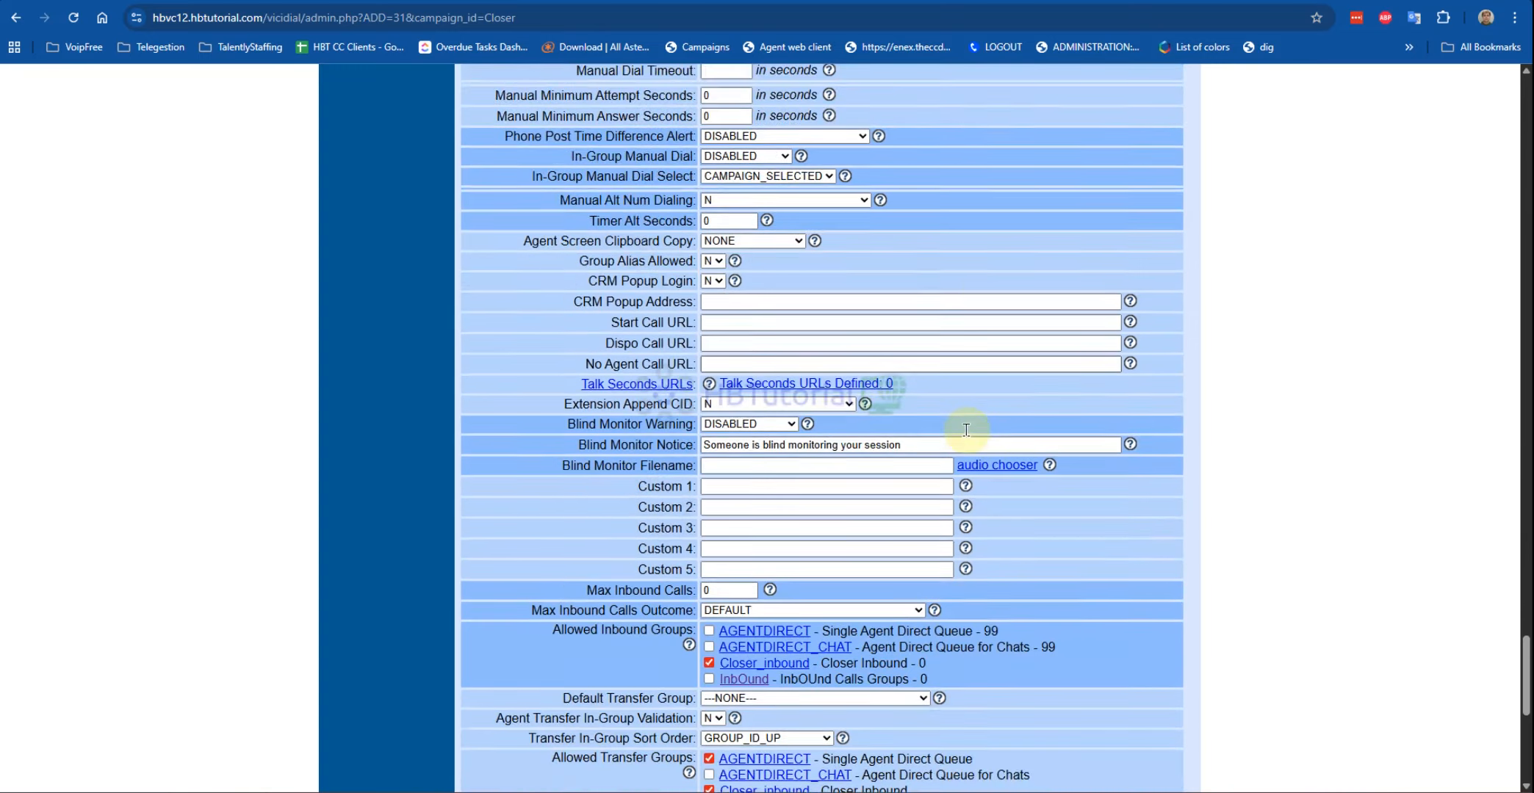
scroll(966, 433, "down", 3)
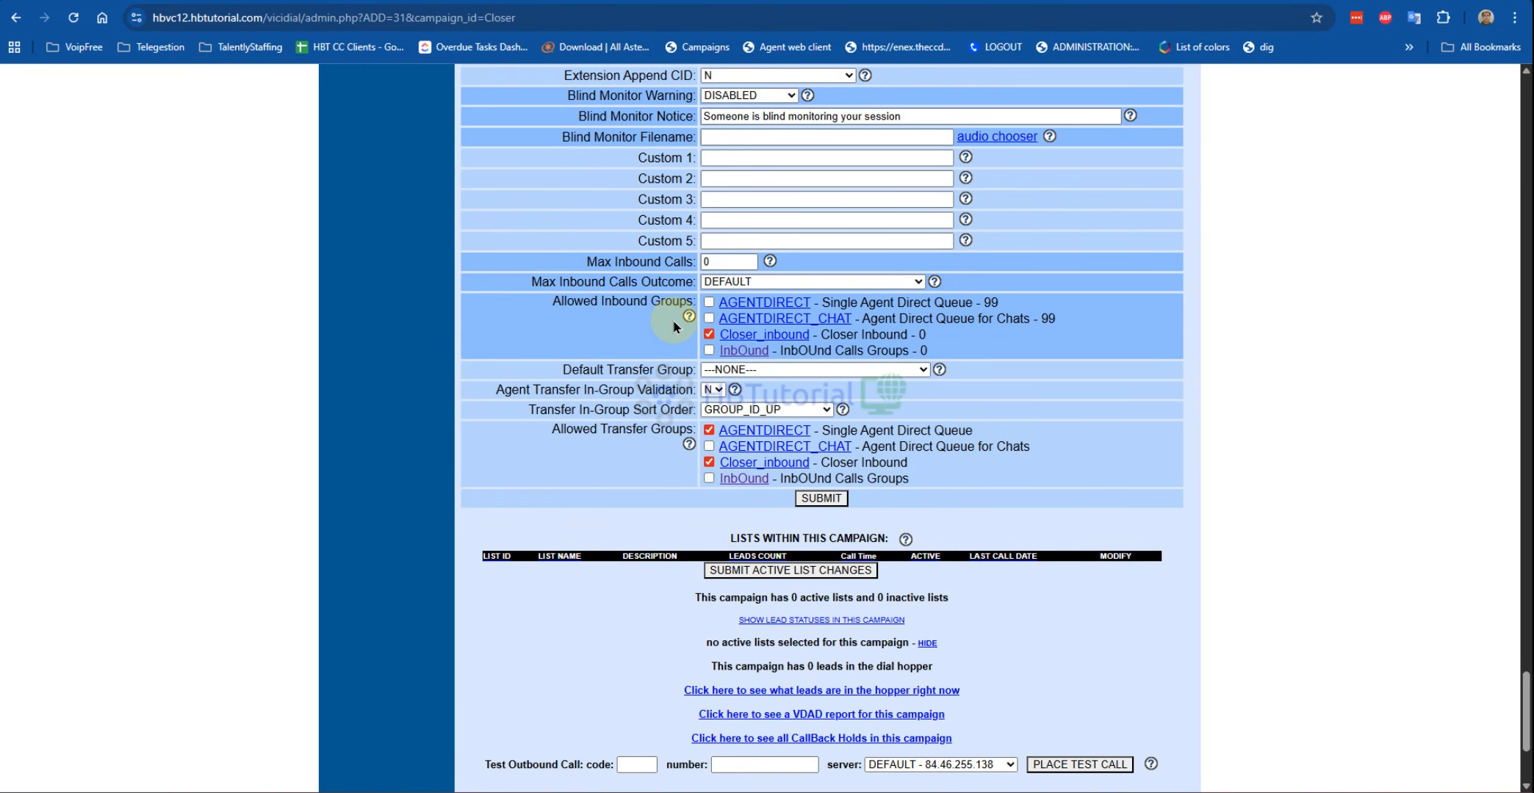
left_click_drag(562, 301, 671, 302)
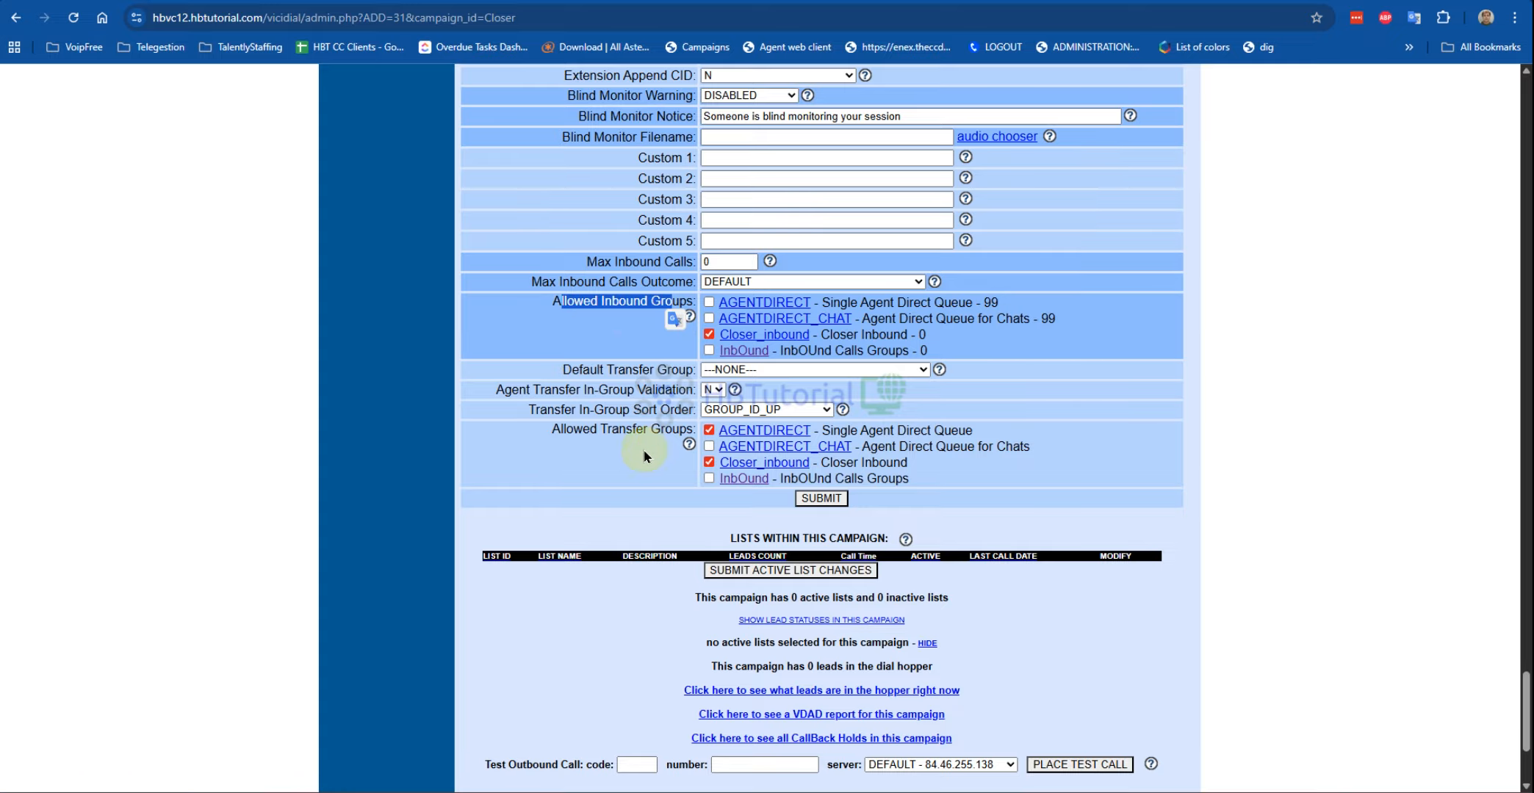
left_click(715, 303)
left_click(714, 302)
left_click(709, 302)
left_click(631, 469)
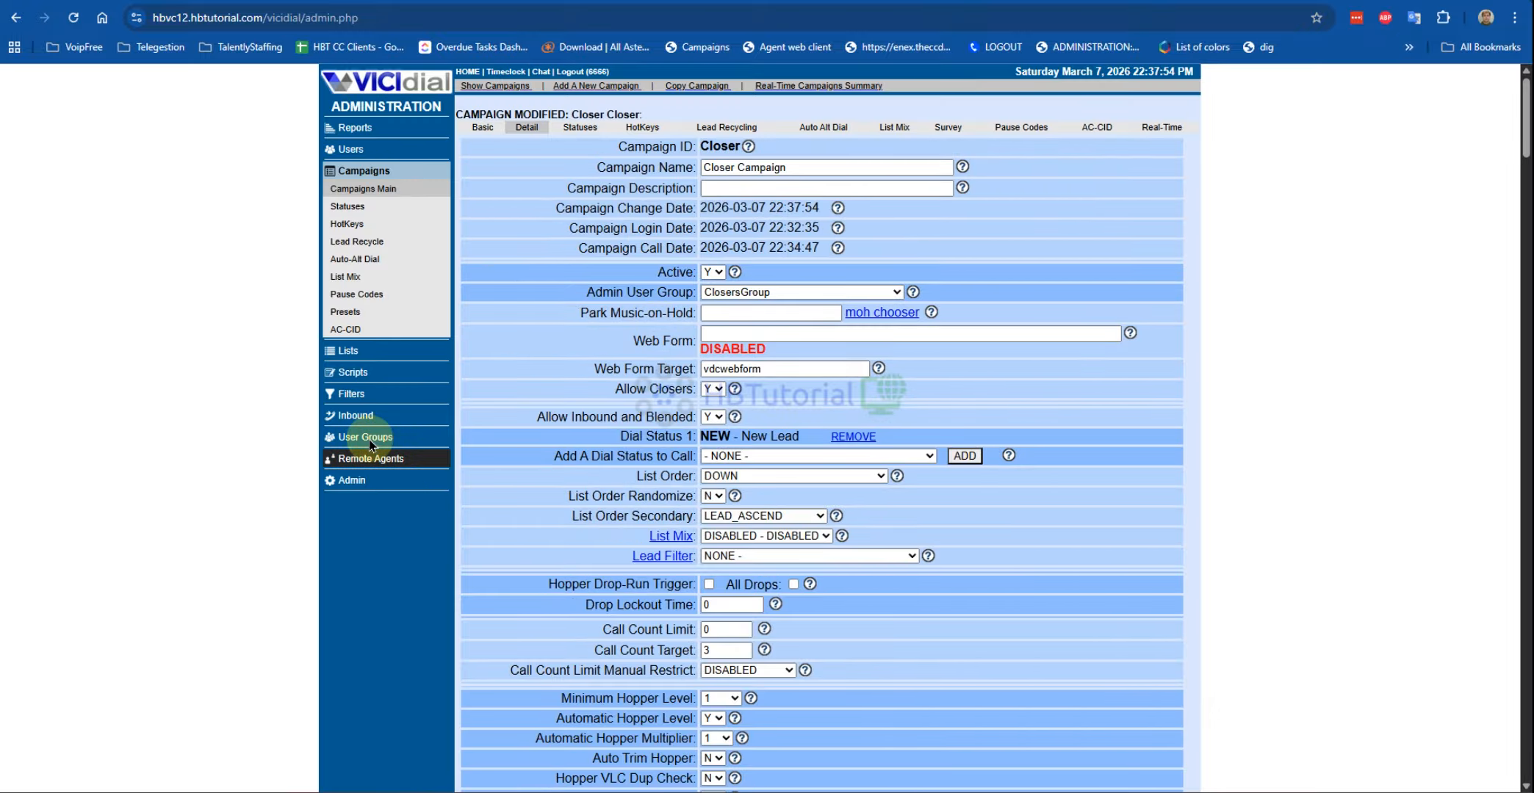
Step: Open the ClosersGroup user group's settings and scroll through them
left_click(366, 443)
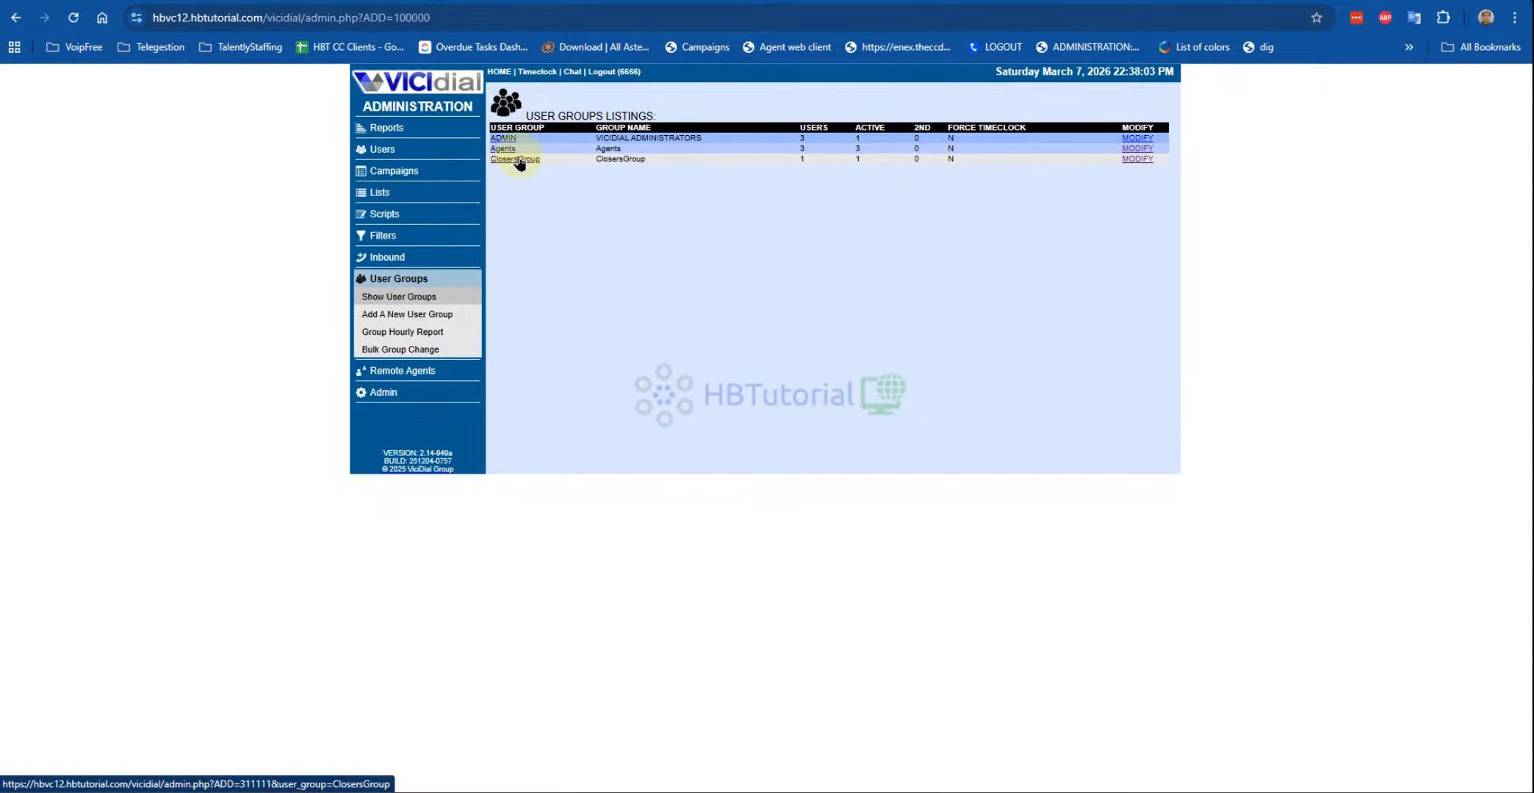
left_click(1139, 160)
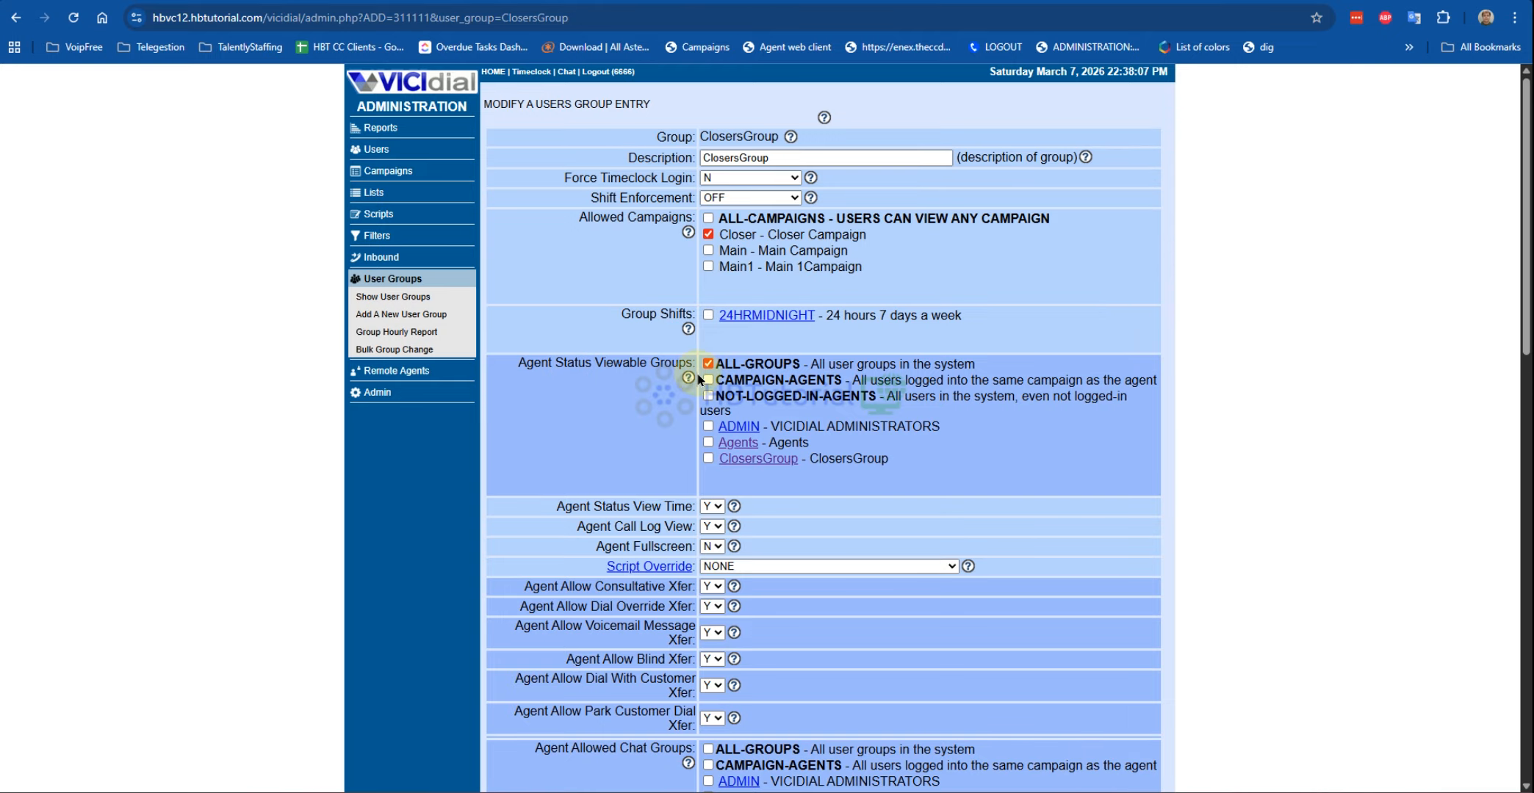
scroll(744, 400, "down", 5)
scroll(746, 401, "down", 6)
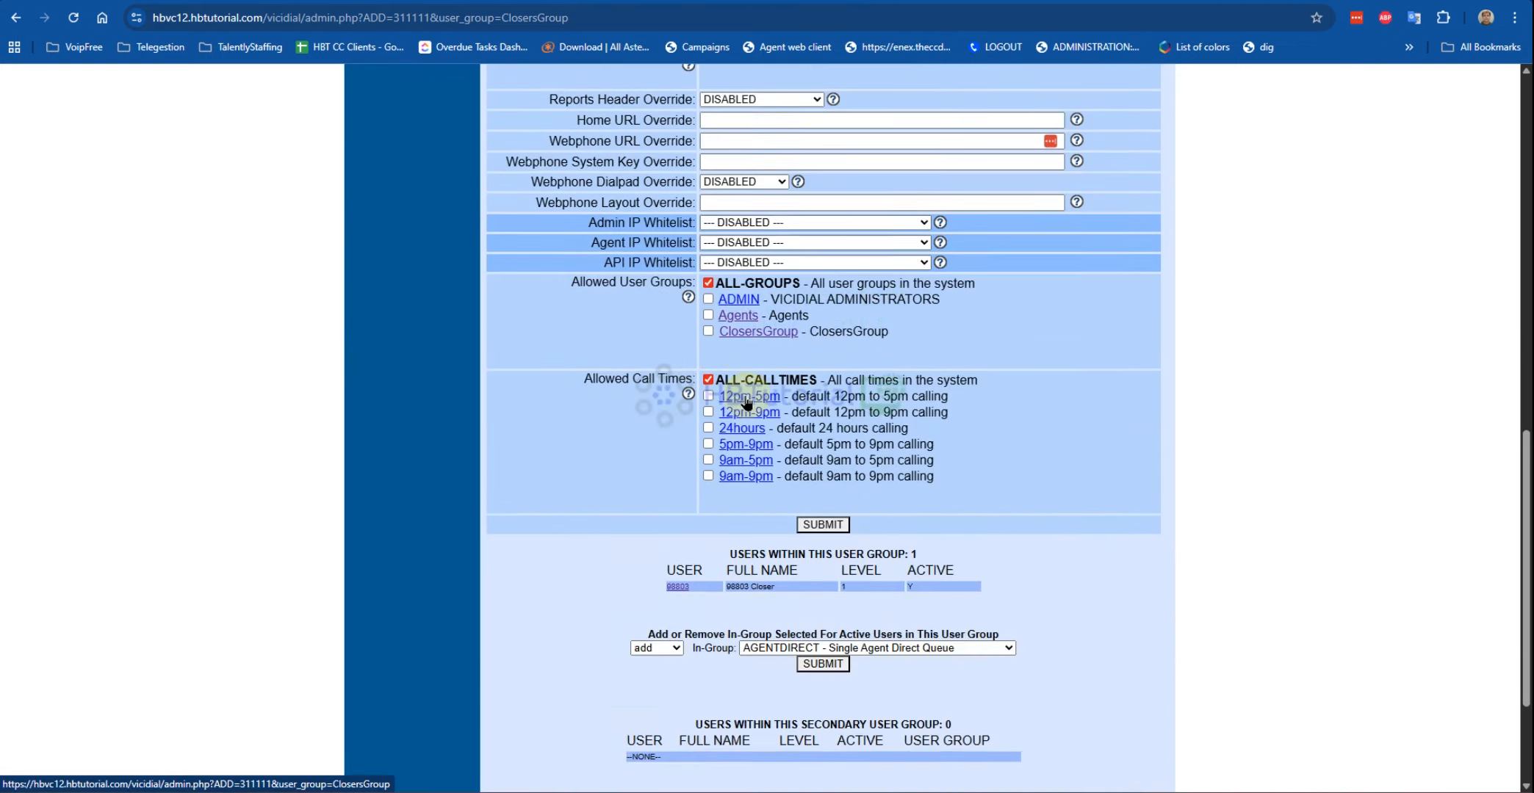
scroll(753, 411, "up", 12)
scroll(755, 430, "up", 2)
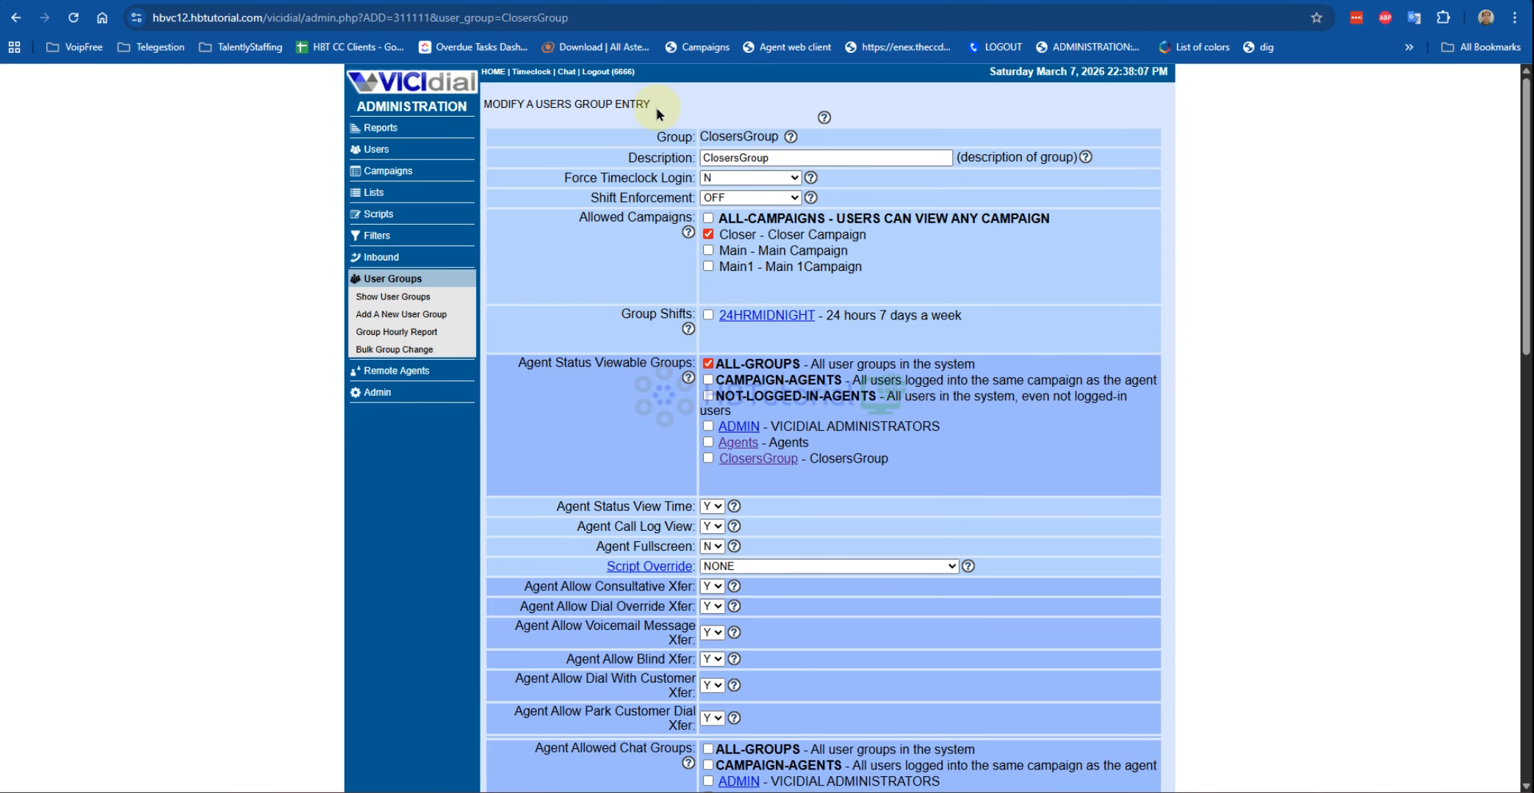
Step: List the inbound in-groups, then return to the admin home summary page
left_click(388, 258)
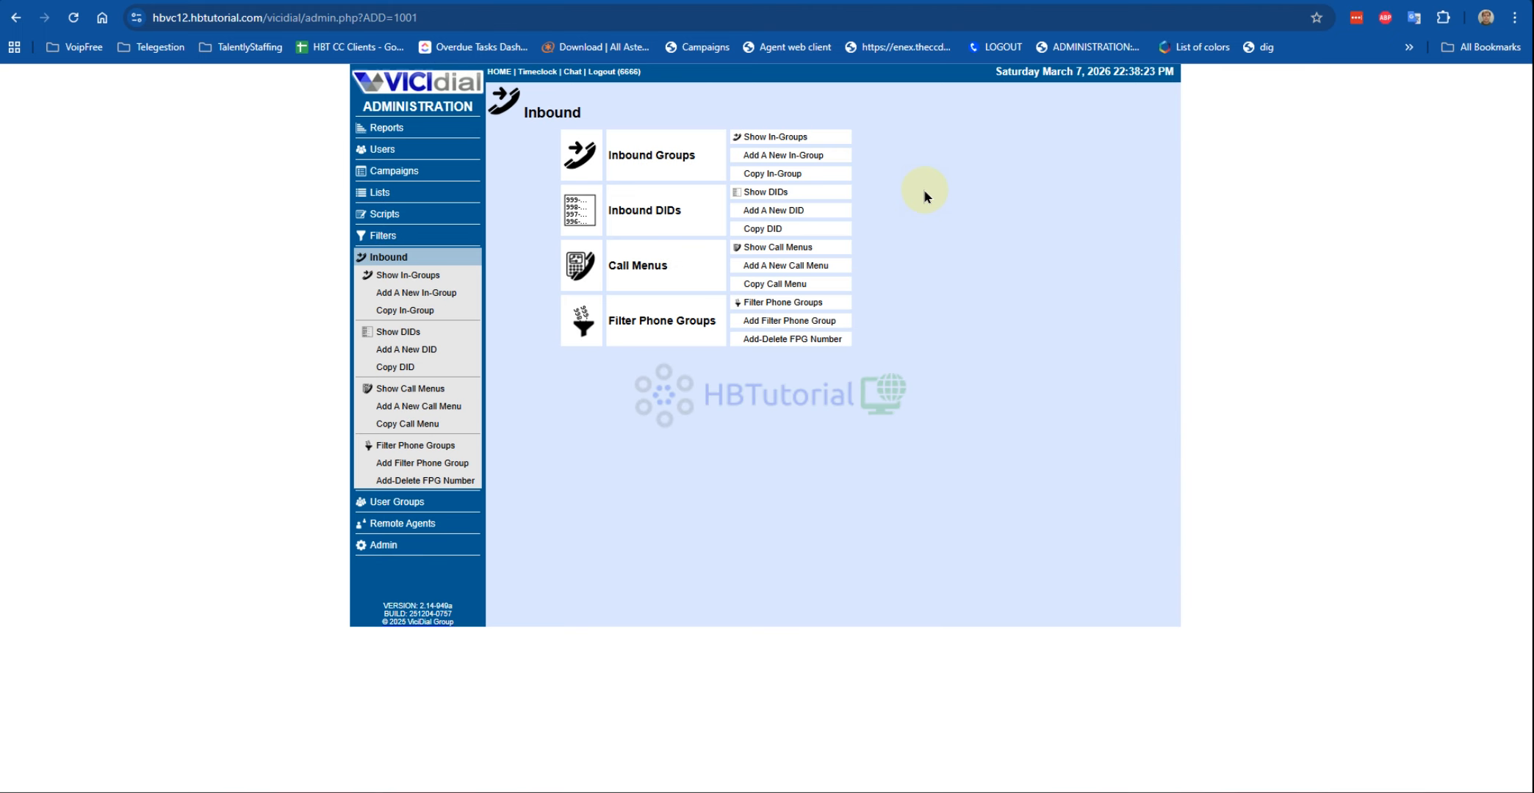
left_click(767, 140)
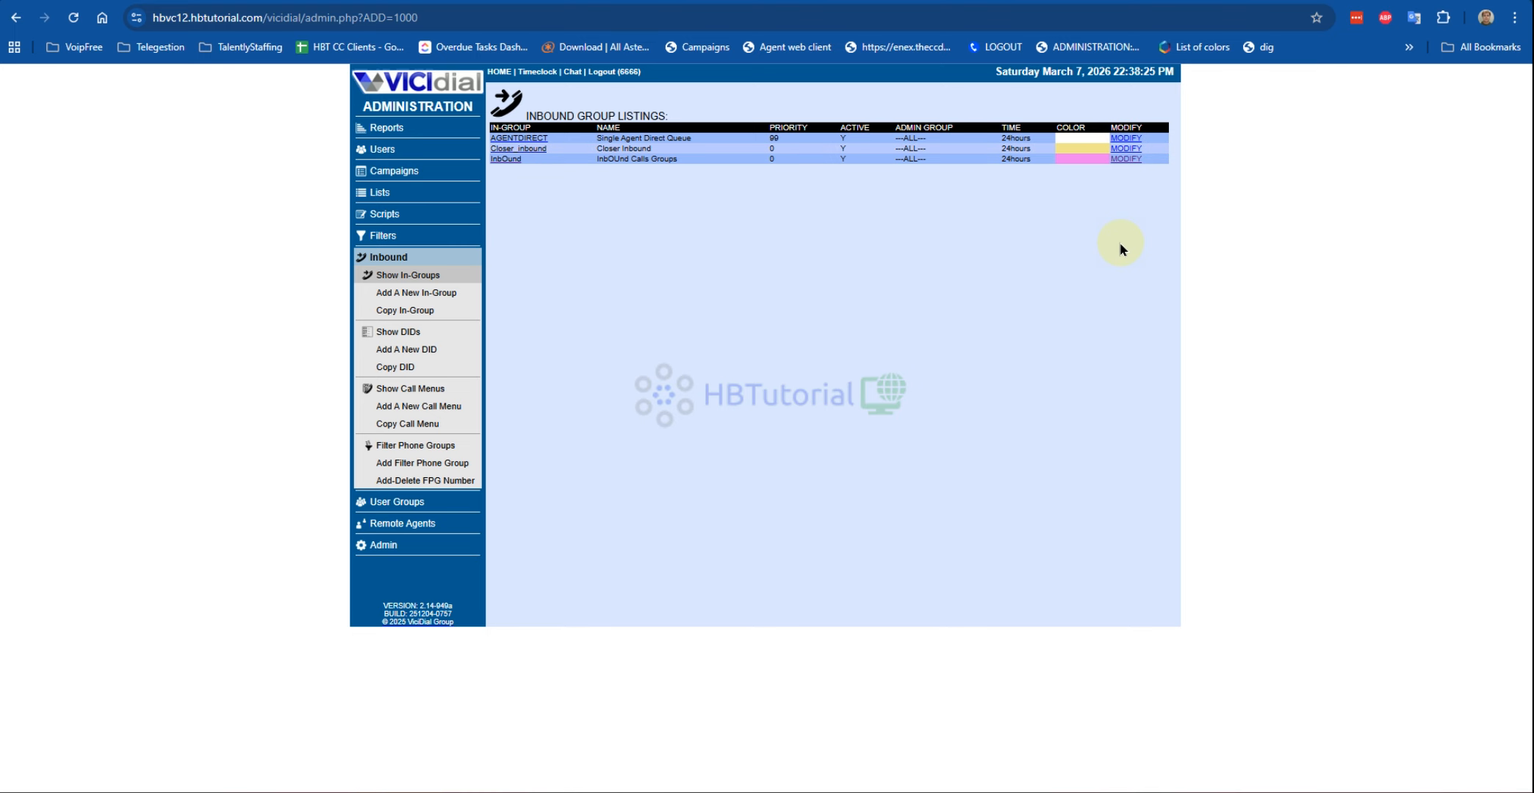
left_click(406, 101)
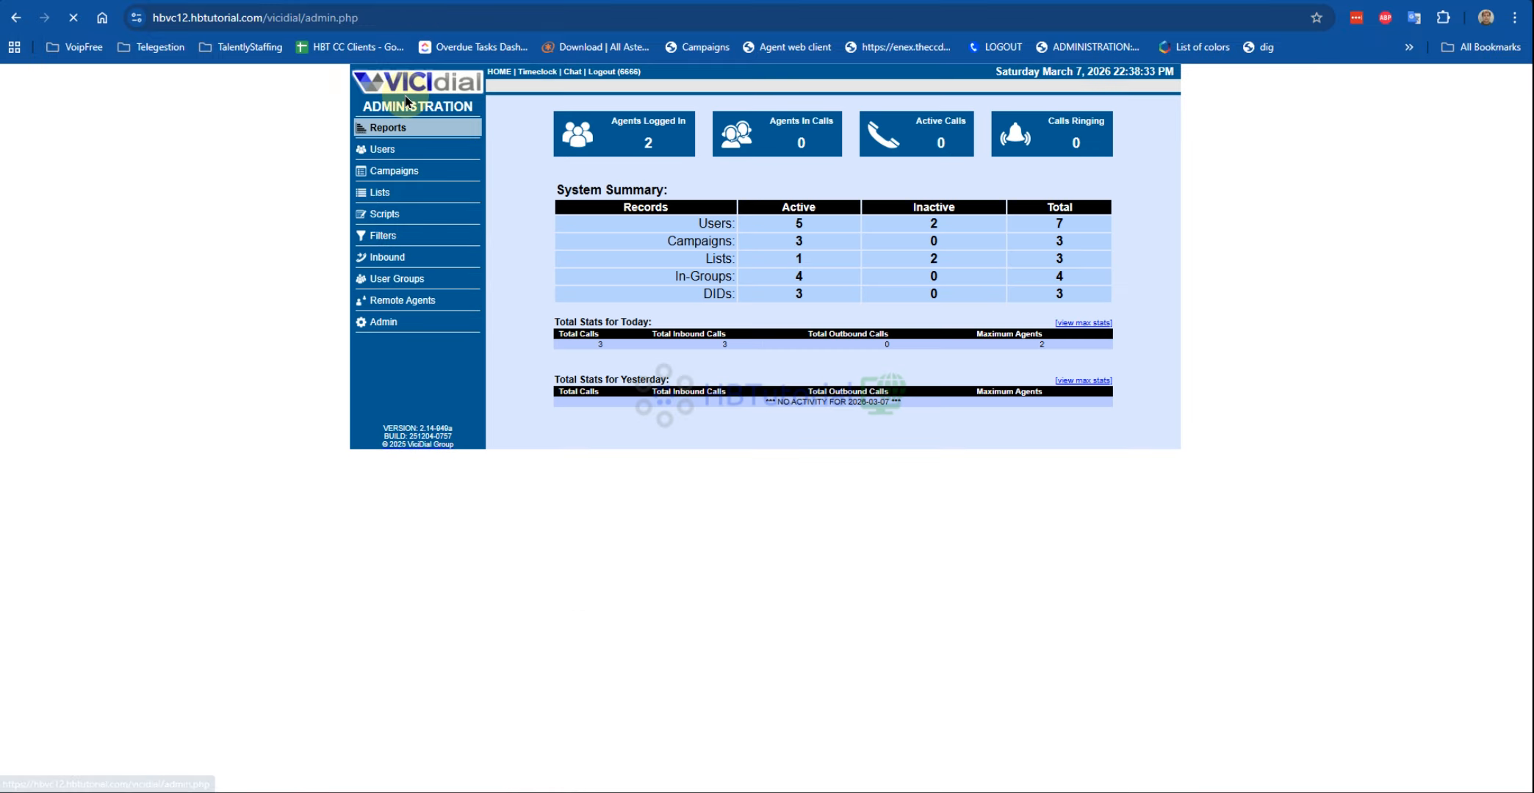